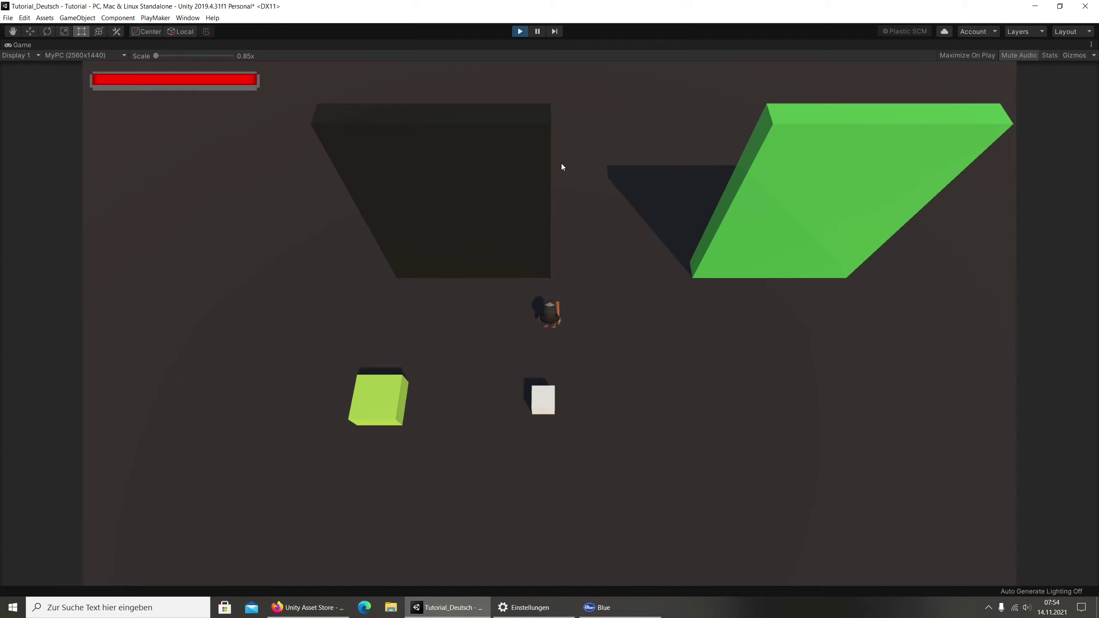
Walk the player onto the green cube and back off, halving the health bar, then stop play.
key("a")
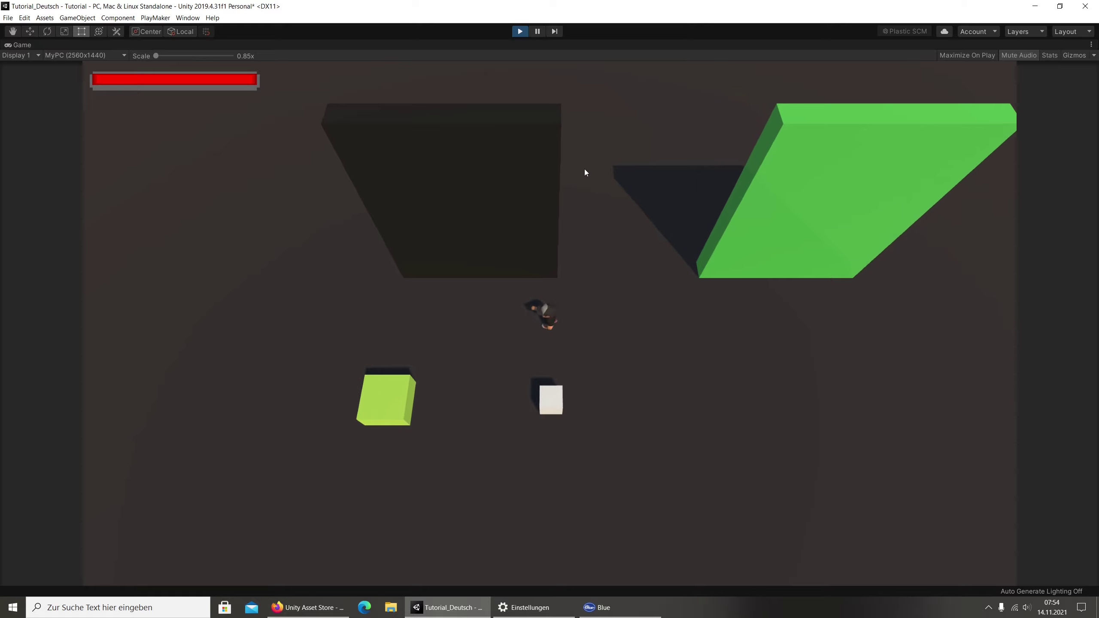
key("a")
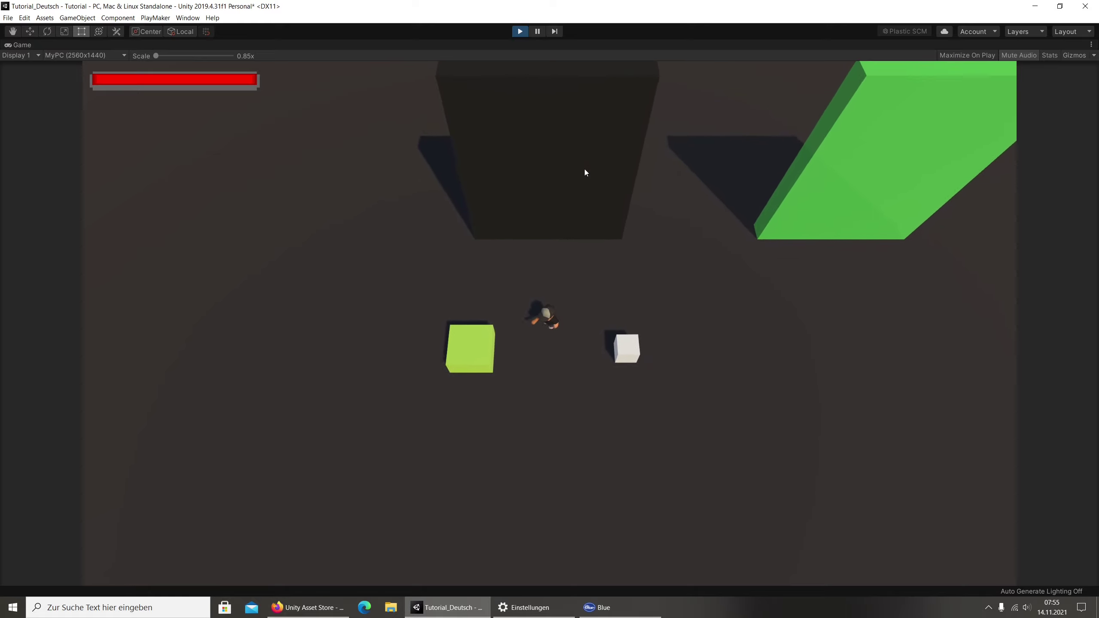
key("a")
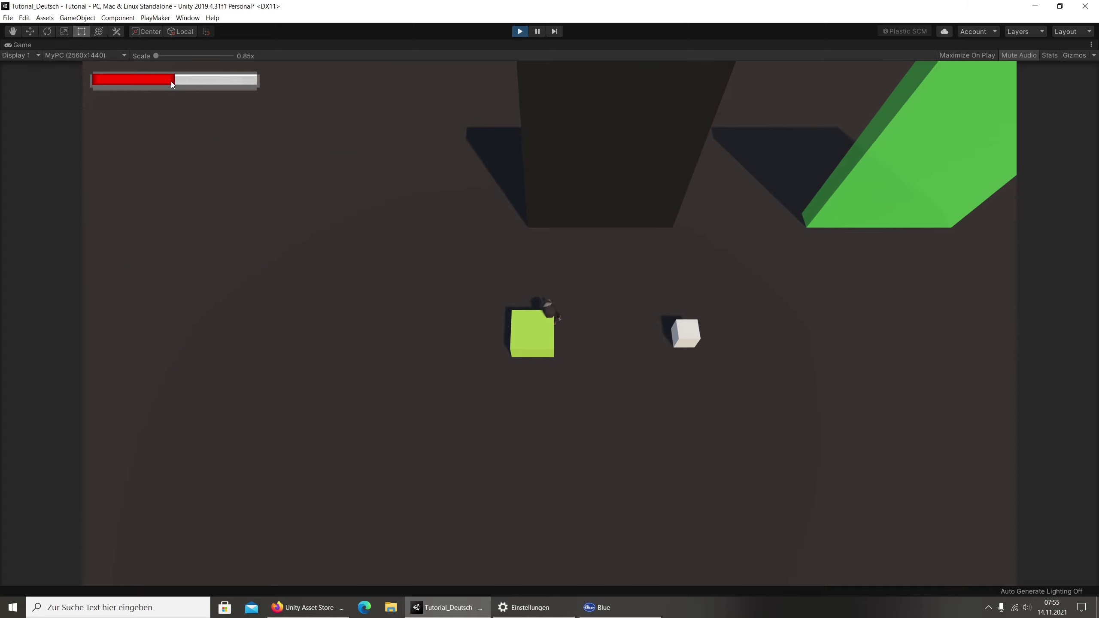
key("w")
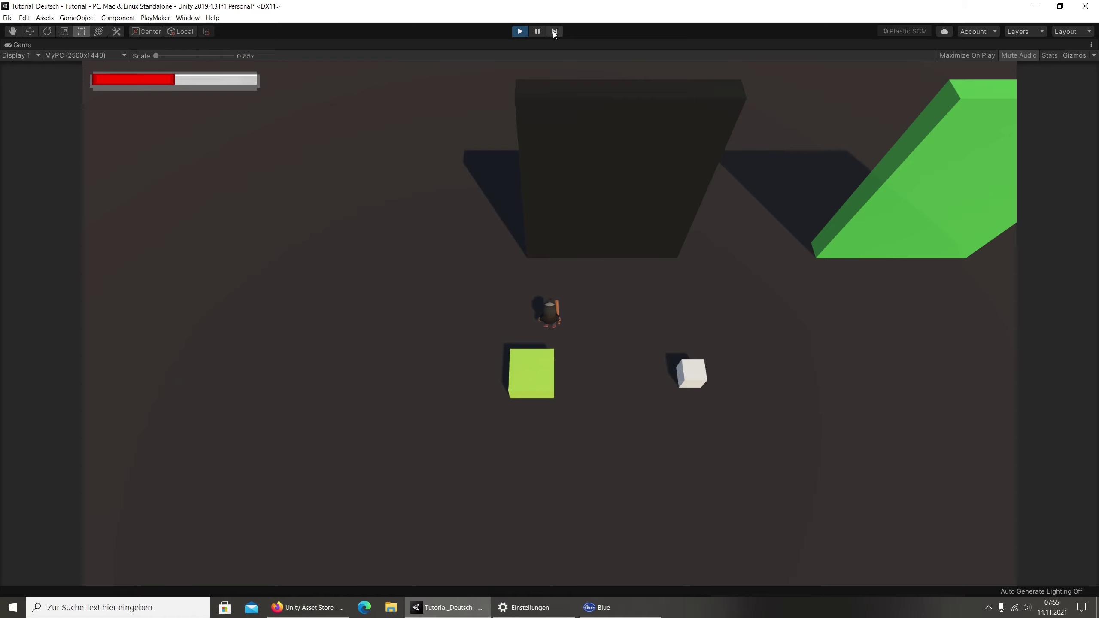
left_click(521, 32)
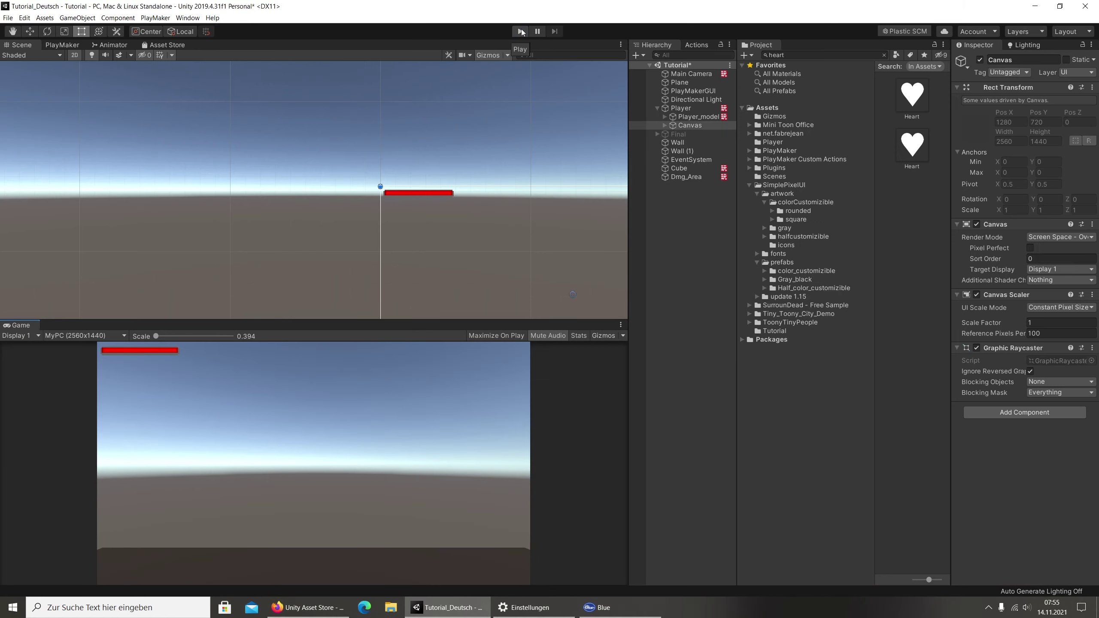
Switch the Scene view to perspective and create an empty child object under Player.
left_click(678, 109)
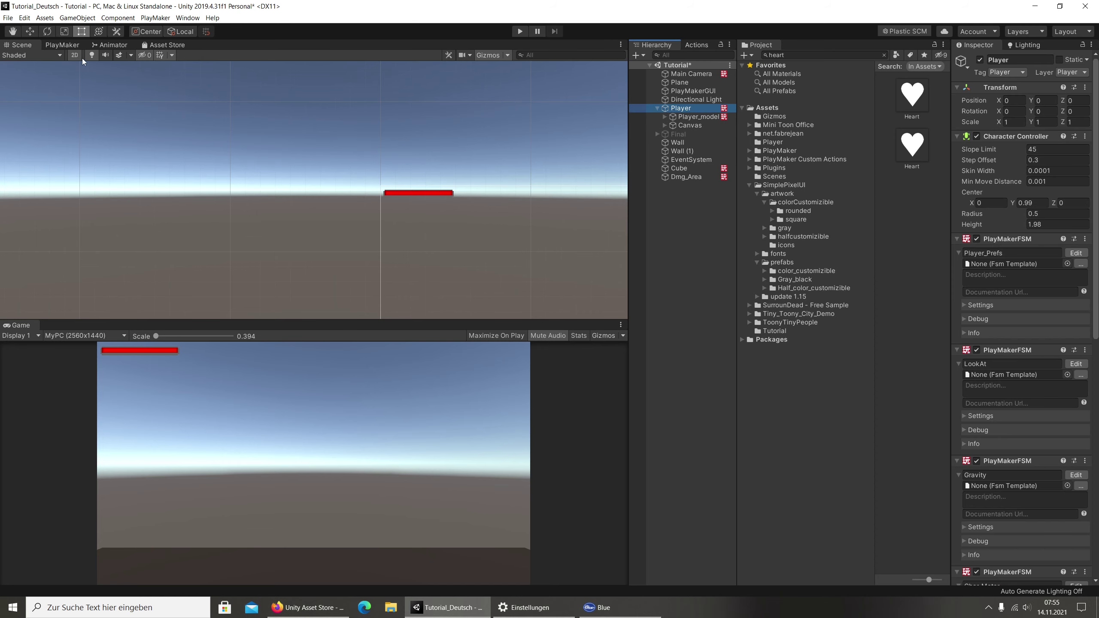
left_click(74, 55)
left_click(682, 109)
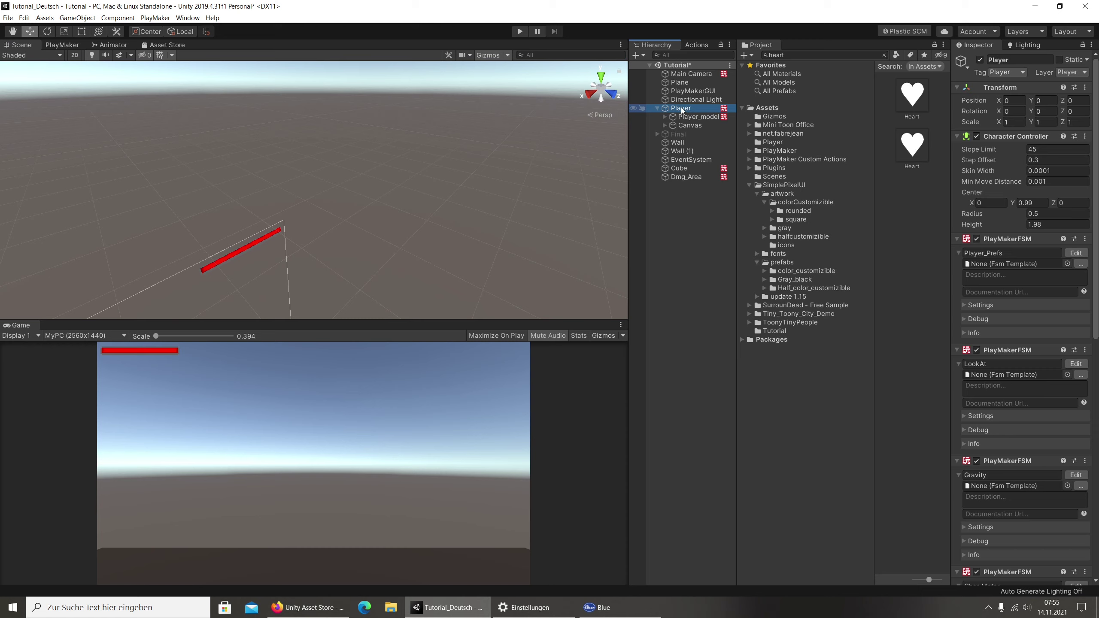
right_click(683, 109)
left_click(669, 108)
right_click(686, 108)
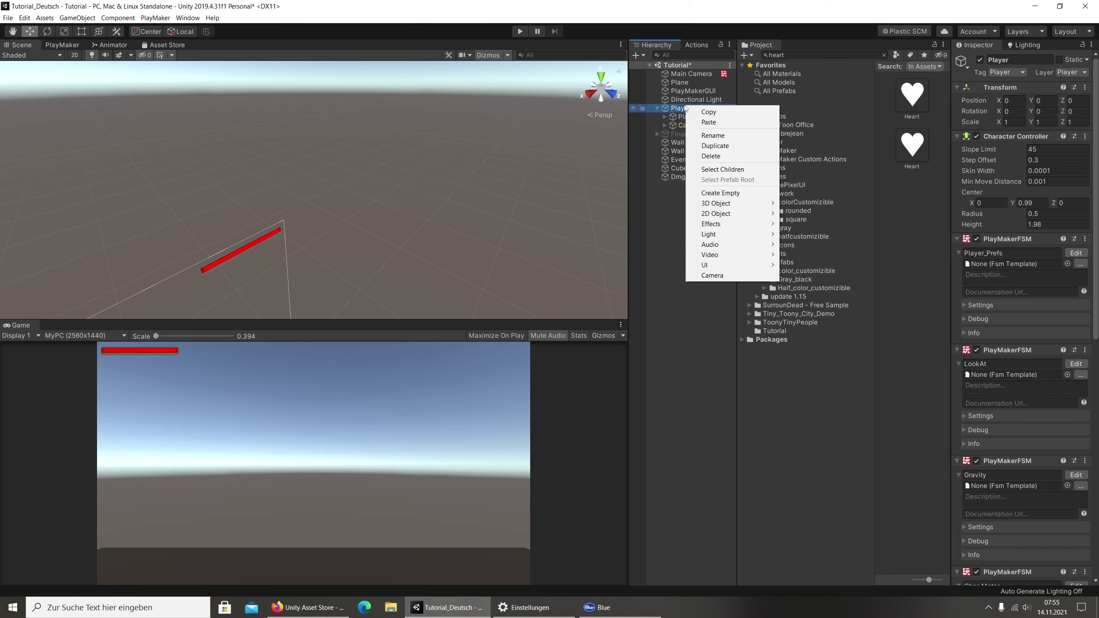
left_click(722, 193)
Rename the new empty object to Import_Stuff.
left_click(1034, 60)
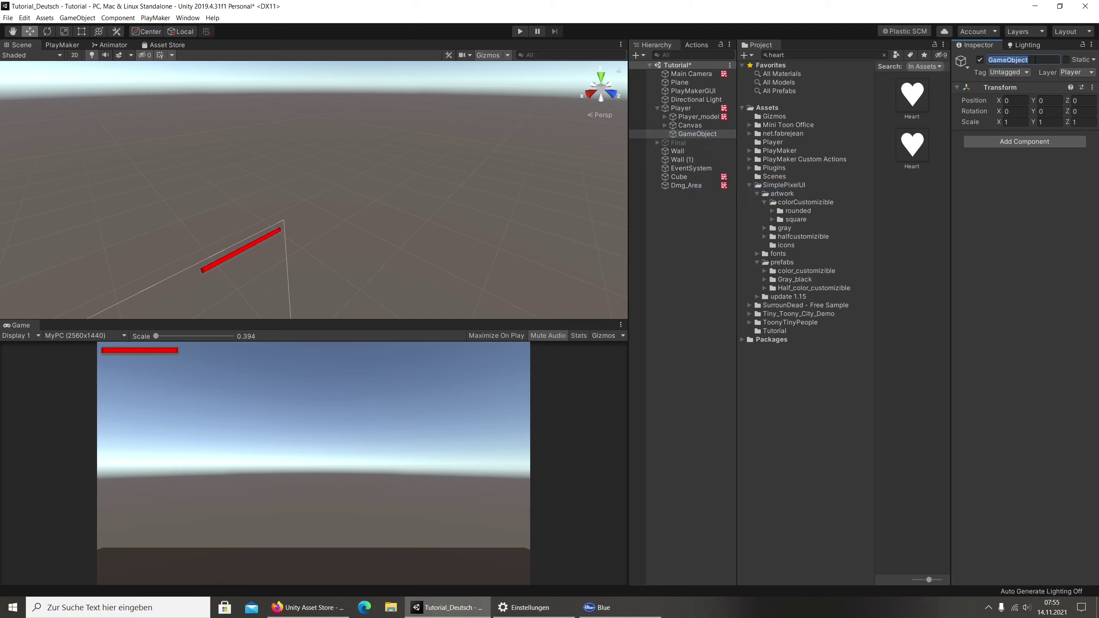
type("Import_")
type("Stuff")
key("Return")
right_click(699, 134)
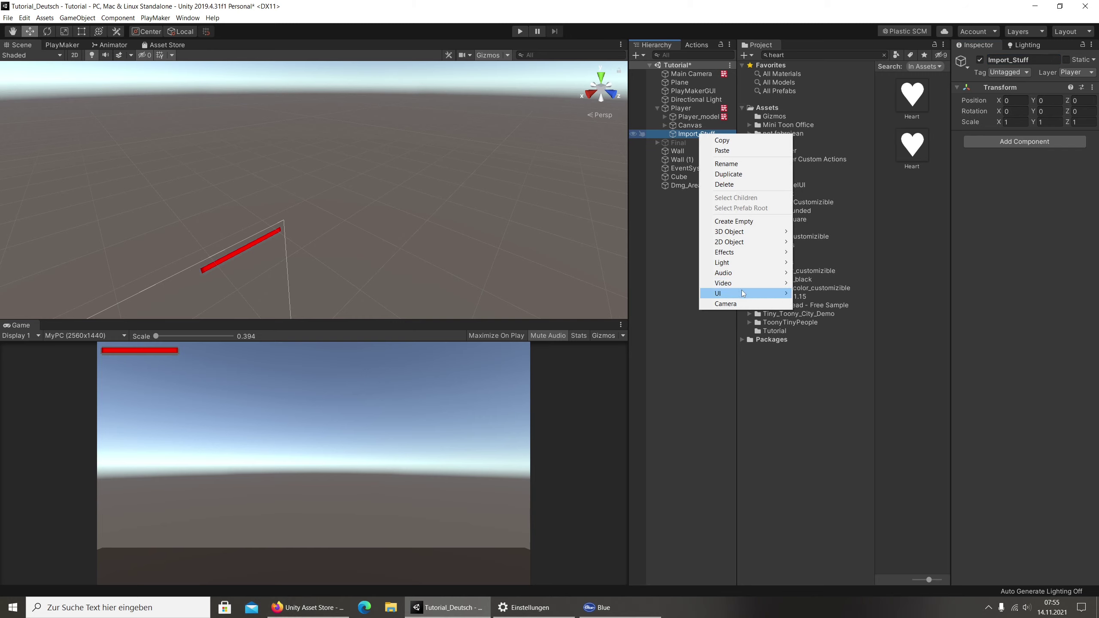
mouse_move(743, 295)
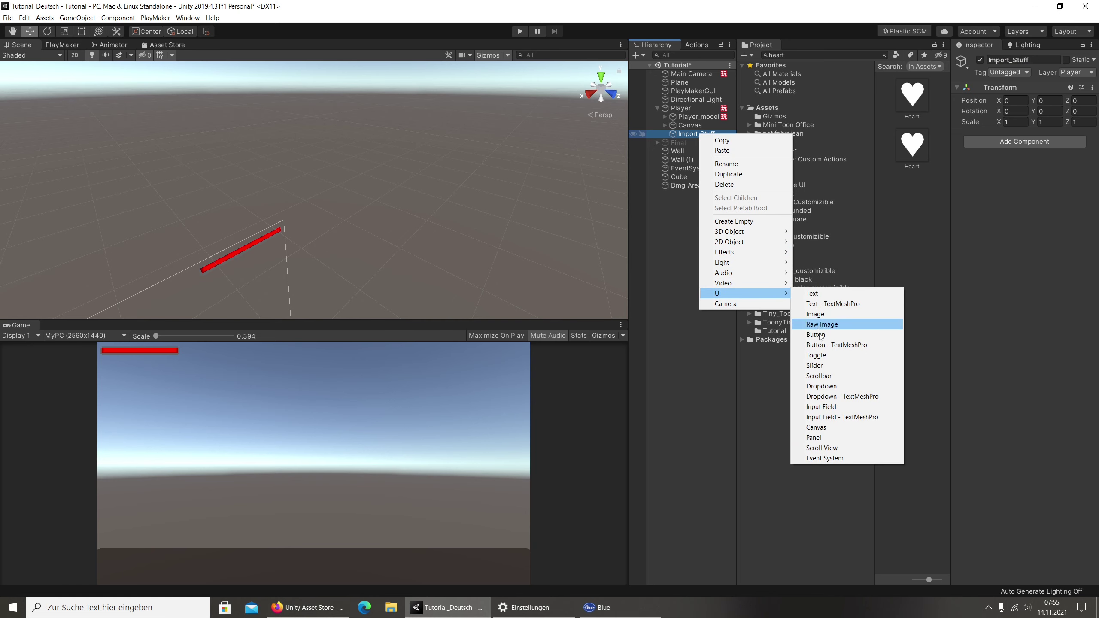
Add a Canvas under Import_Stuff on layer 5: UI with Screen Space - Overlay rendering.
left_click(818, 427)
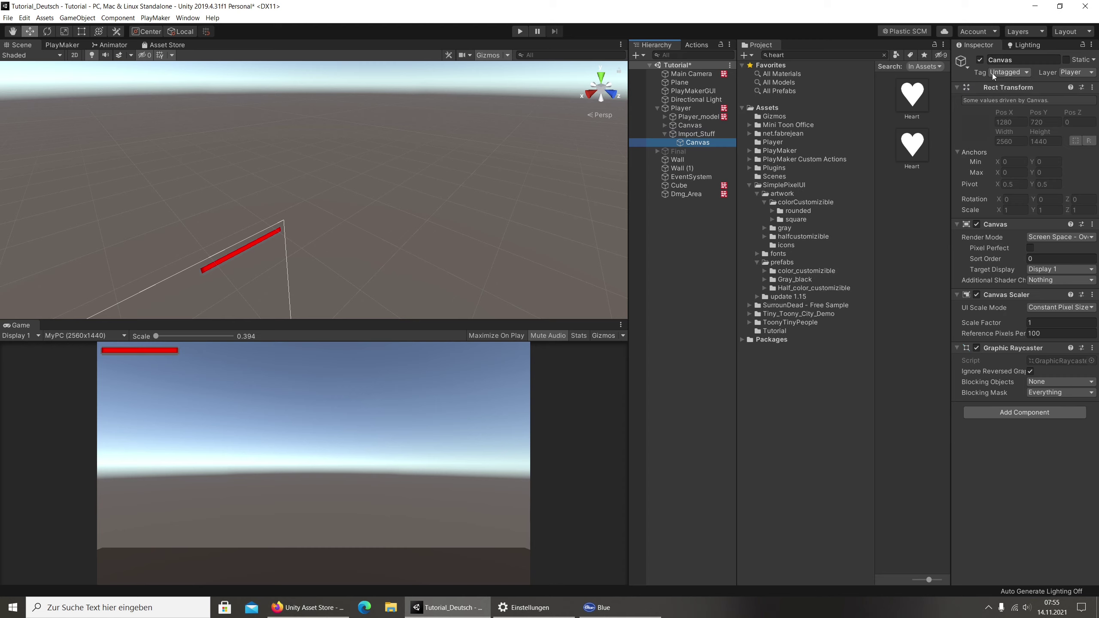
left_click(1074, 74)
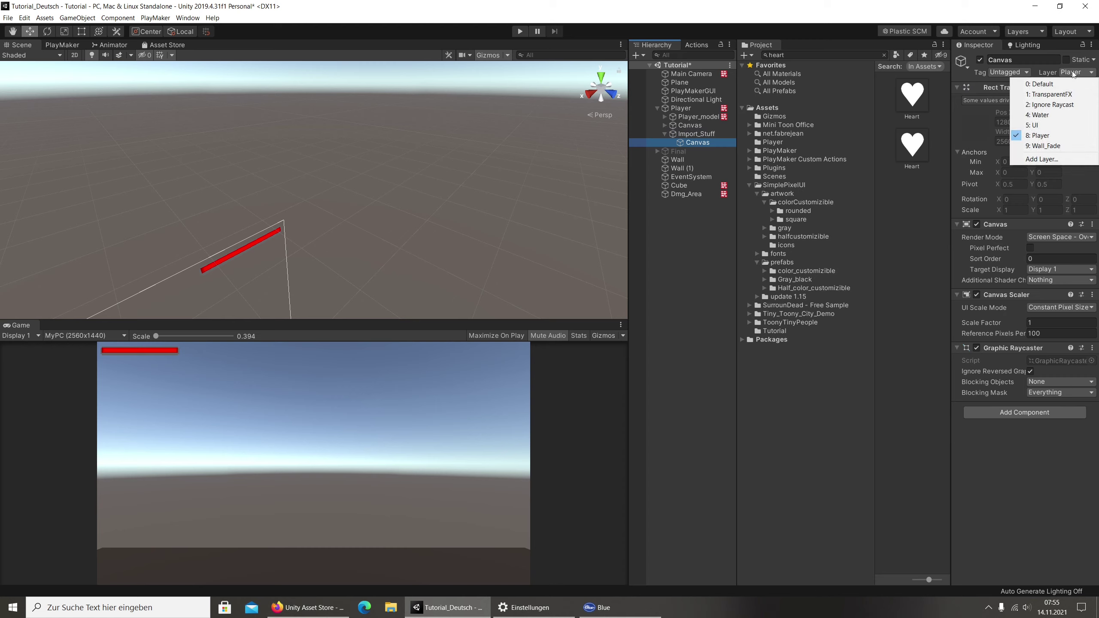
left_click(1038, 124)
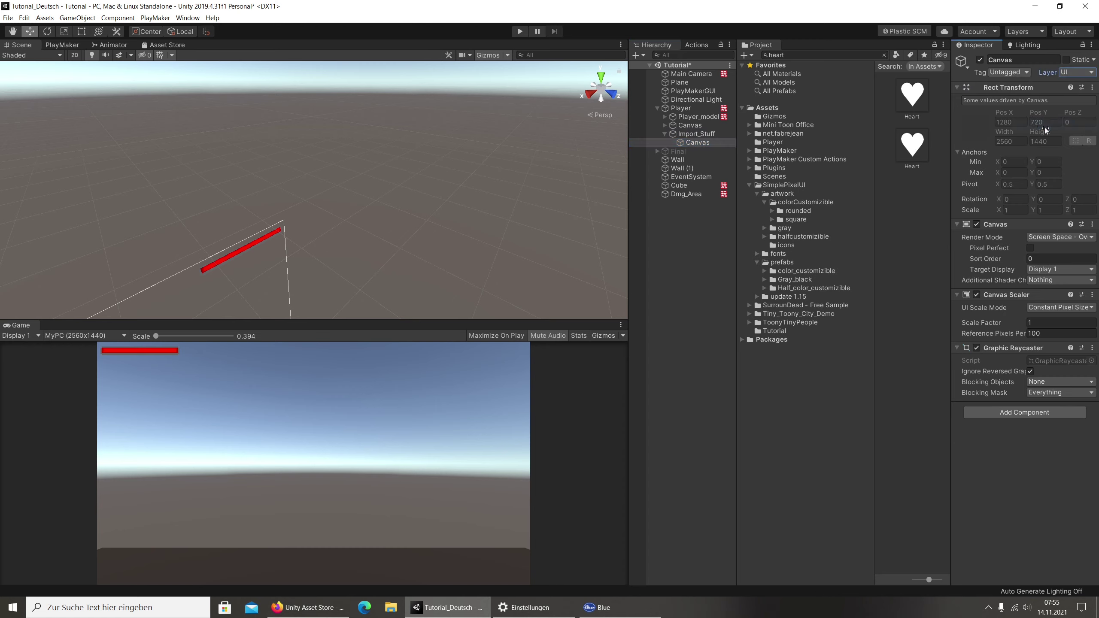
left_click(1038, 237)
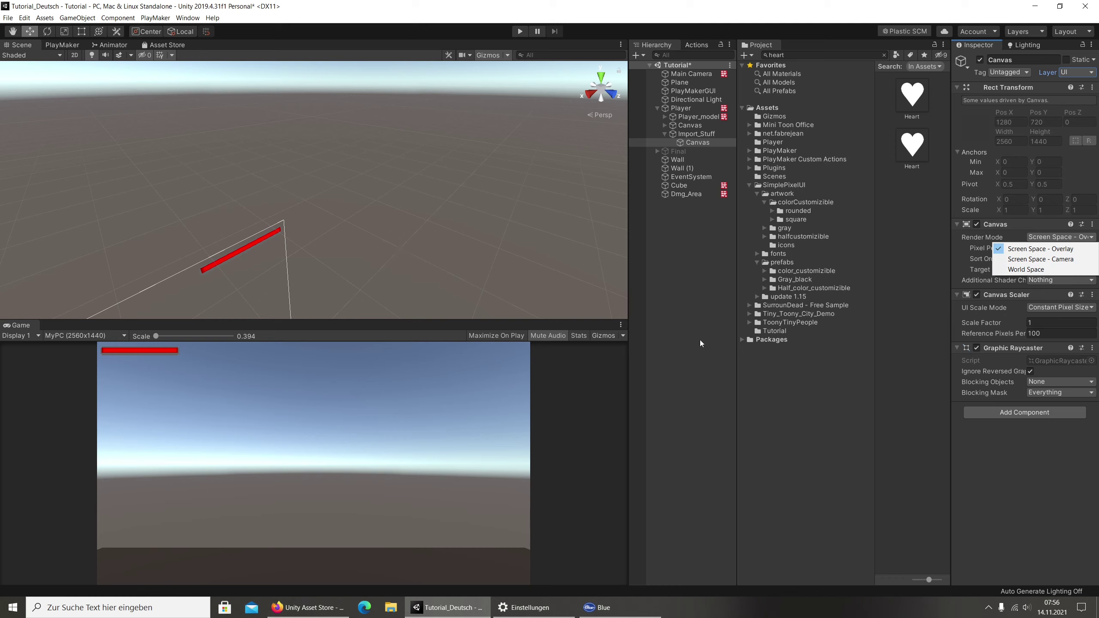
left_click(885, 330)
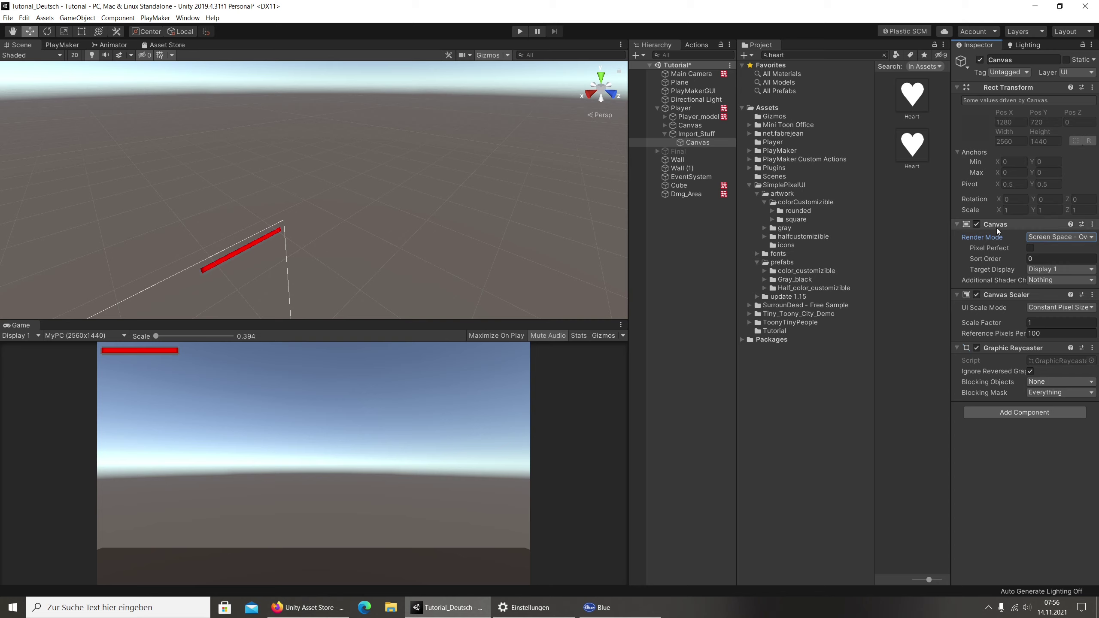
Add a UI Slider as a child of the Canvas.
right_click(696, 144)
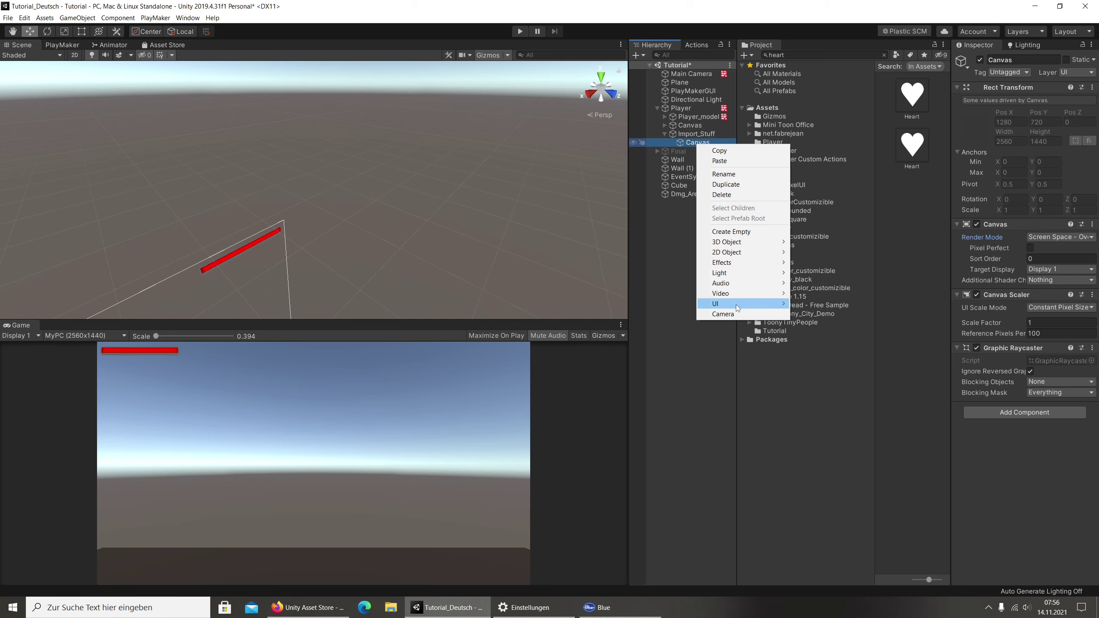
mouse_move(736, 306)
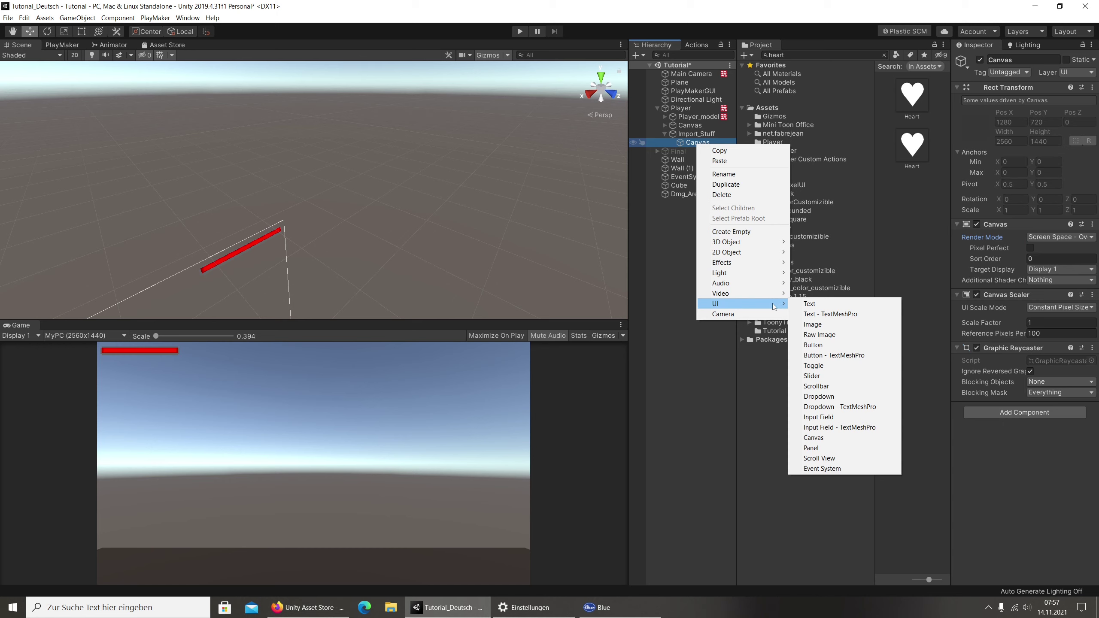
left_click(830, 380)
Frame the slider in a flat 2D Scene view with the Rect tool active.
double_click(700, 152)
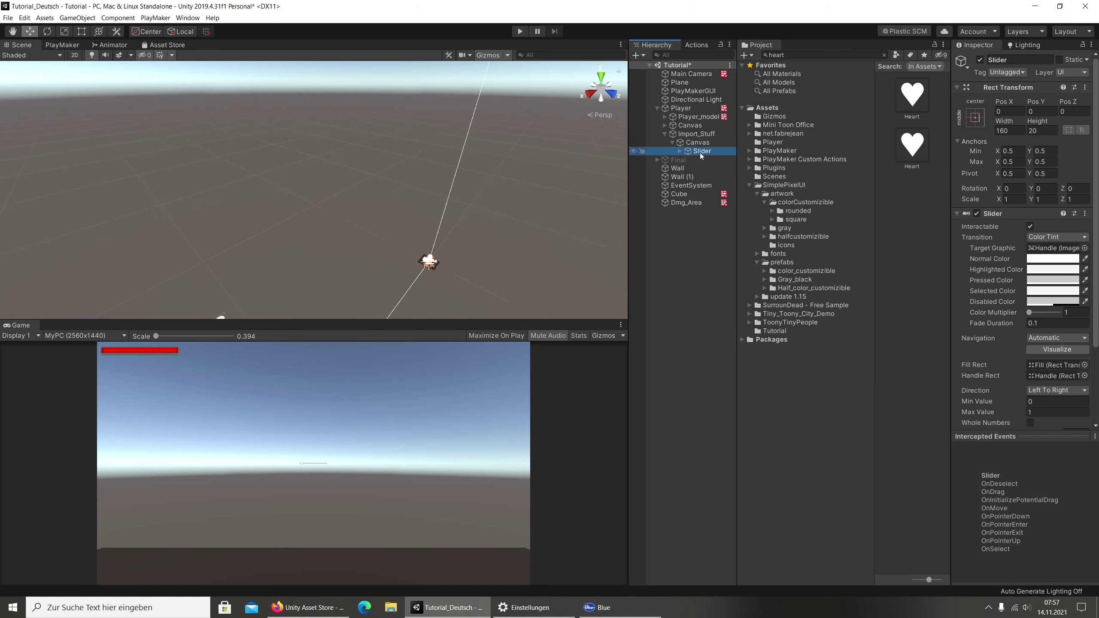
middle_click_drag(323, 147, 289, 153)
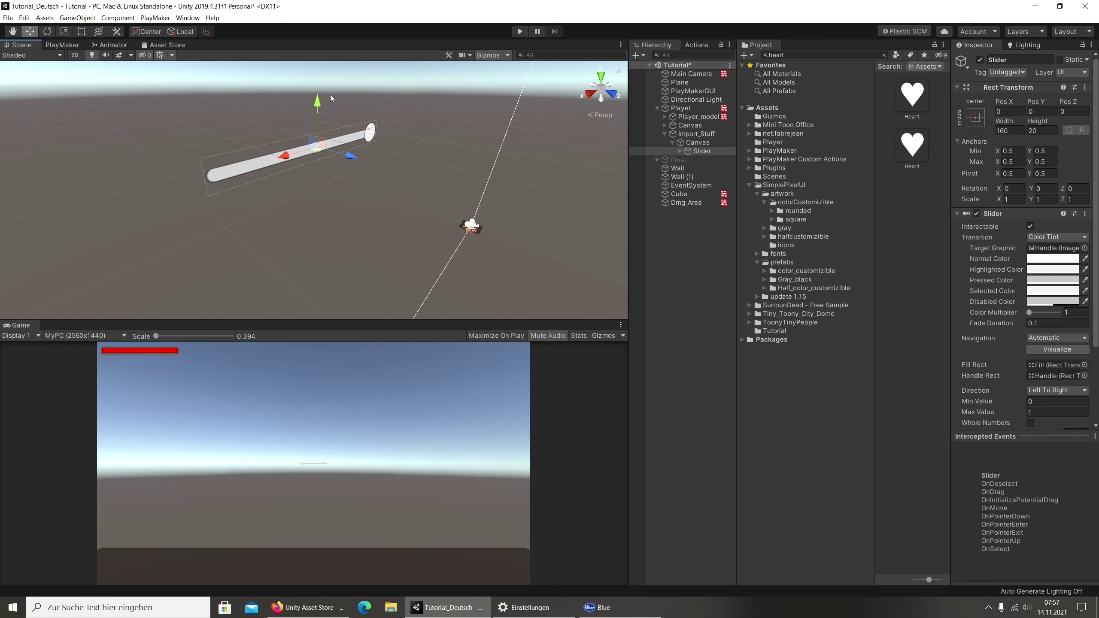
left_click(75, 55)
key("t")
scroll(372, 192, "down", 3)
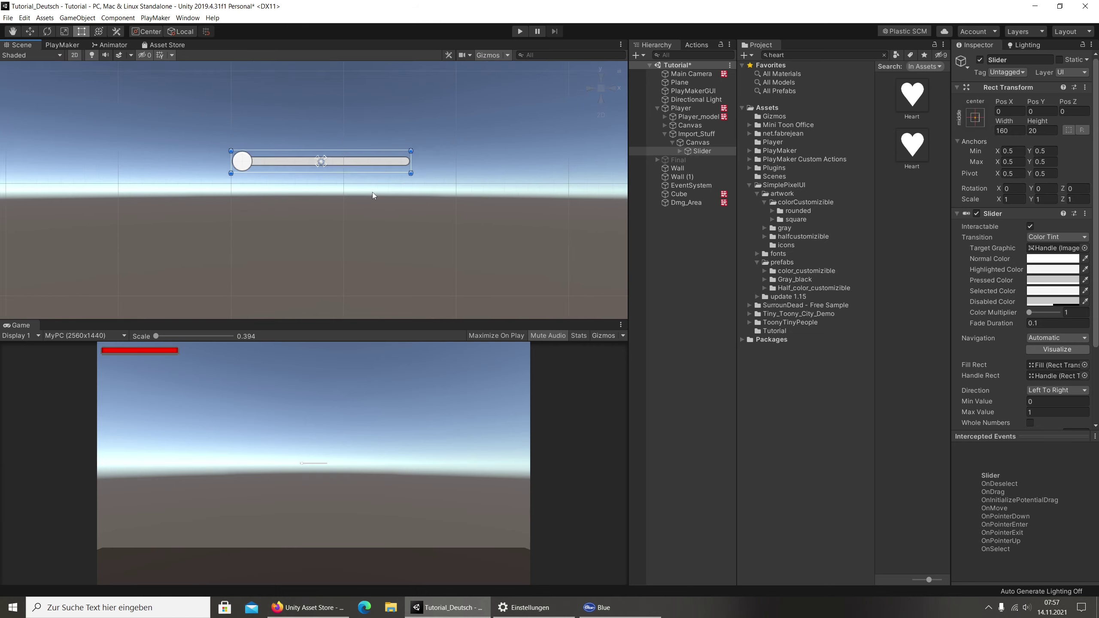
scroll(372, 192, "down", 3)
scroll(372, 191, "down", 2)
scroll(373, 191, "down", 2)
scroll(373, 191, "down", 2)
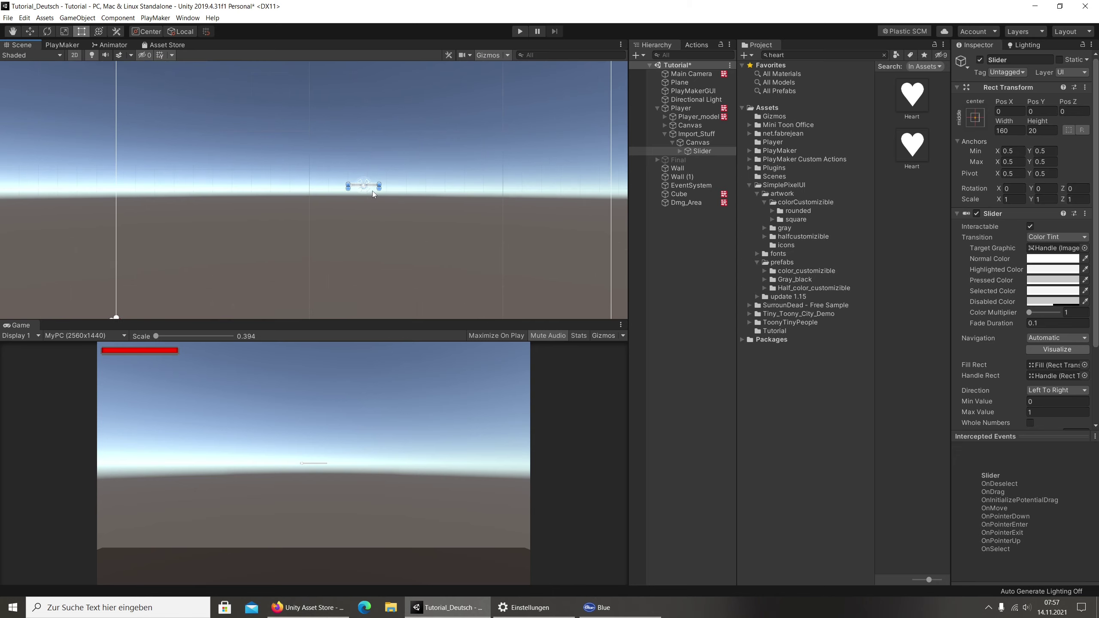
scroll(372, 191, "up", 2)
scroll(373, 192, "up", 3)
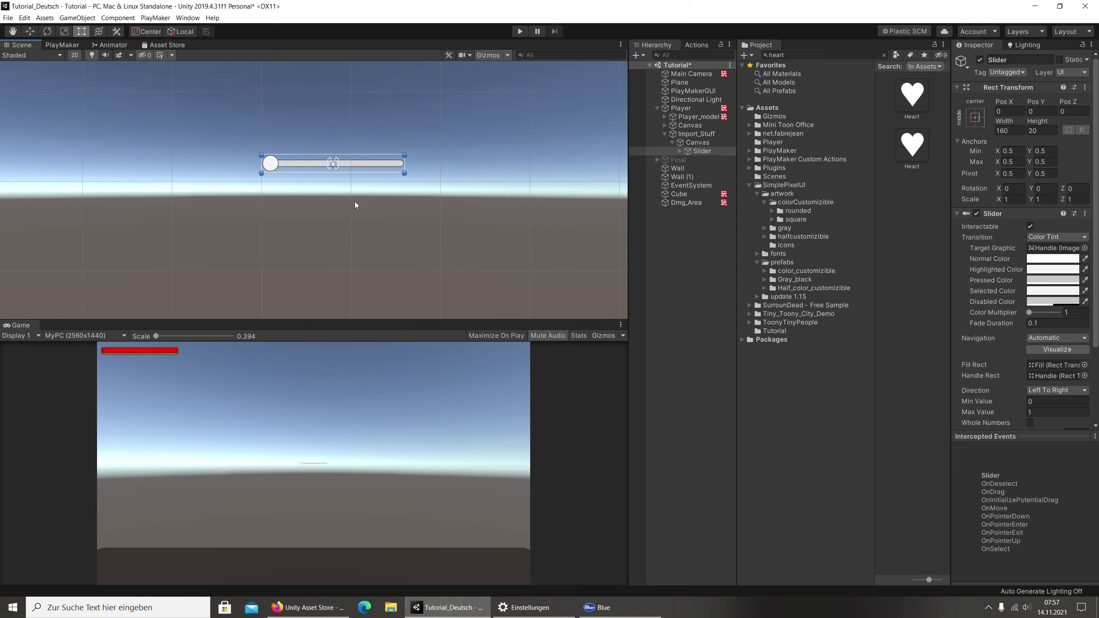
scroll(354, 201, "up", 3)
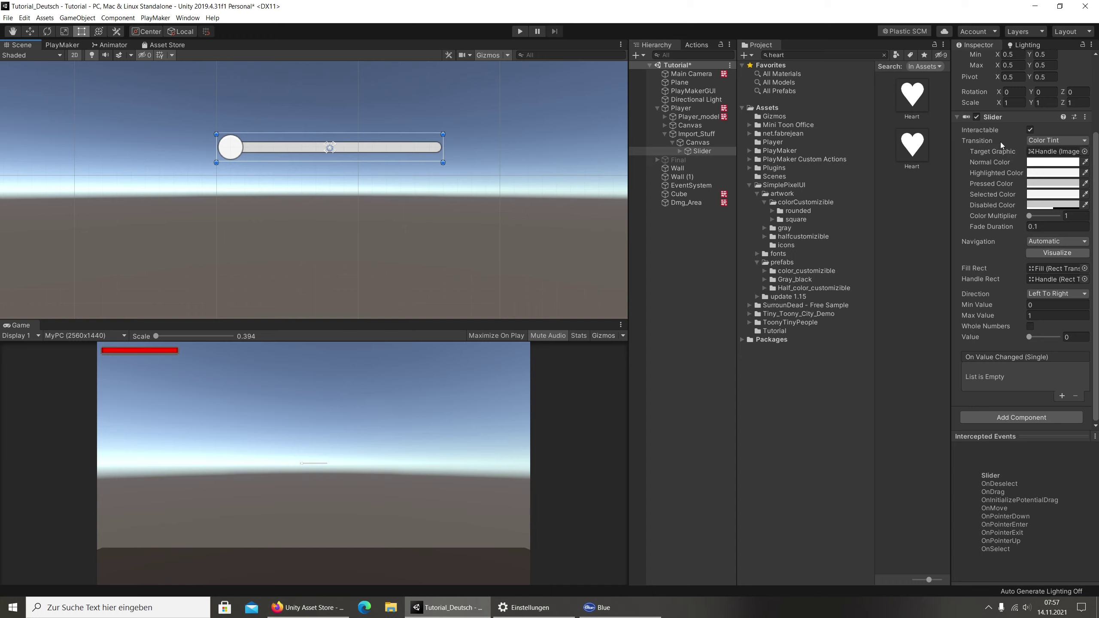
left_click(1064, 141)
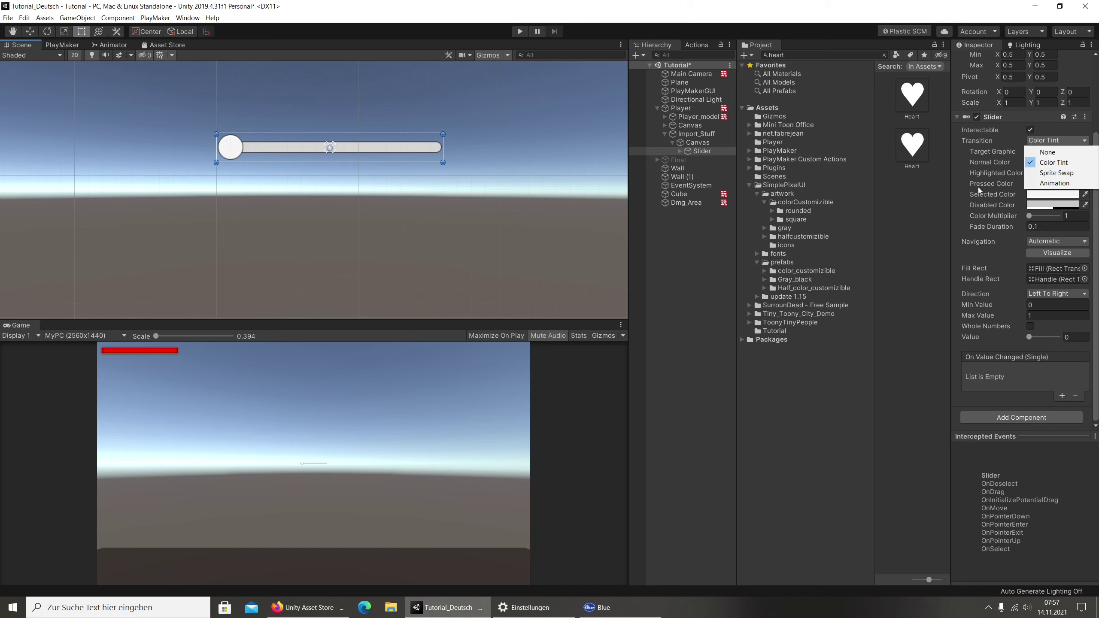
left_click(977, 187)
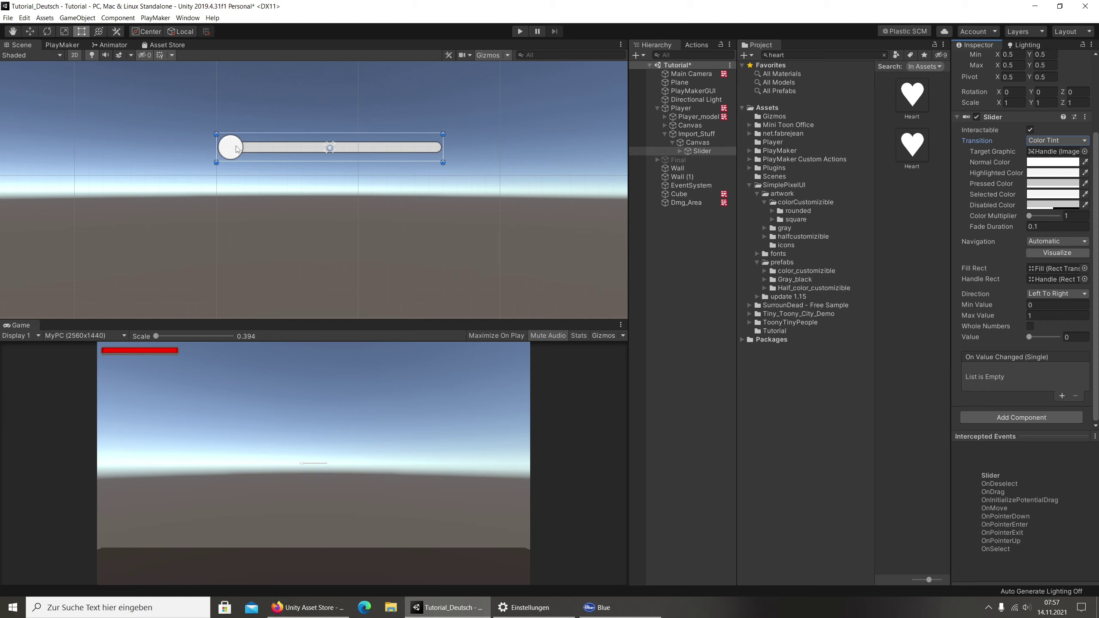
scroll(314, 146, "down", 1)
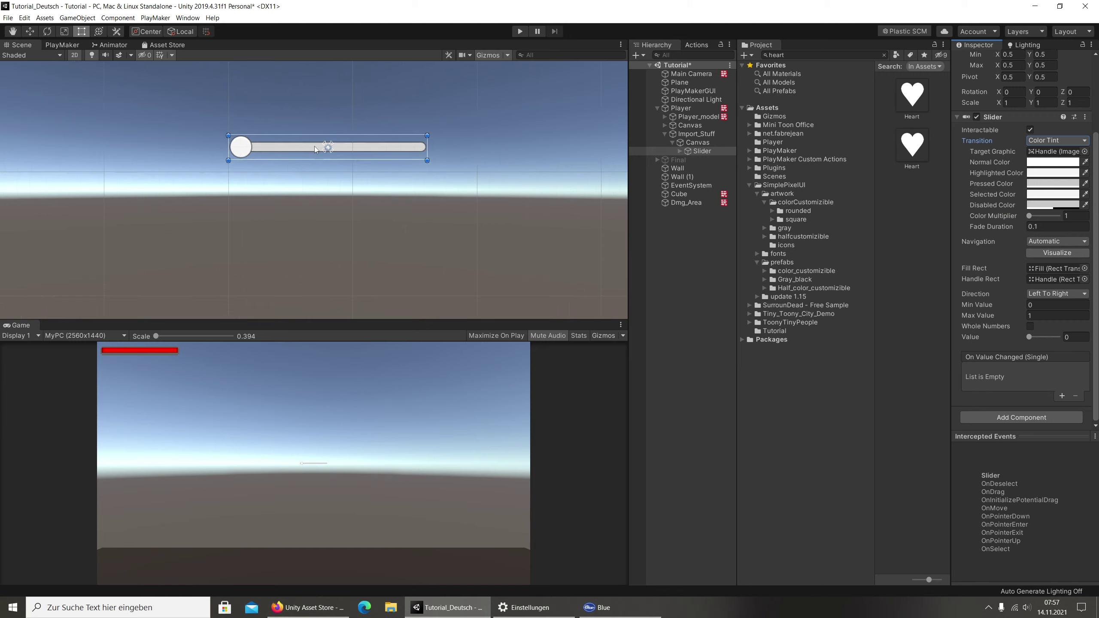
scroll(313, 147, "down", 2)
scroll(313, 147, "down", 1)
scroll(312, 148, "up", 3)
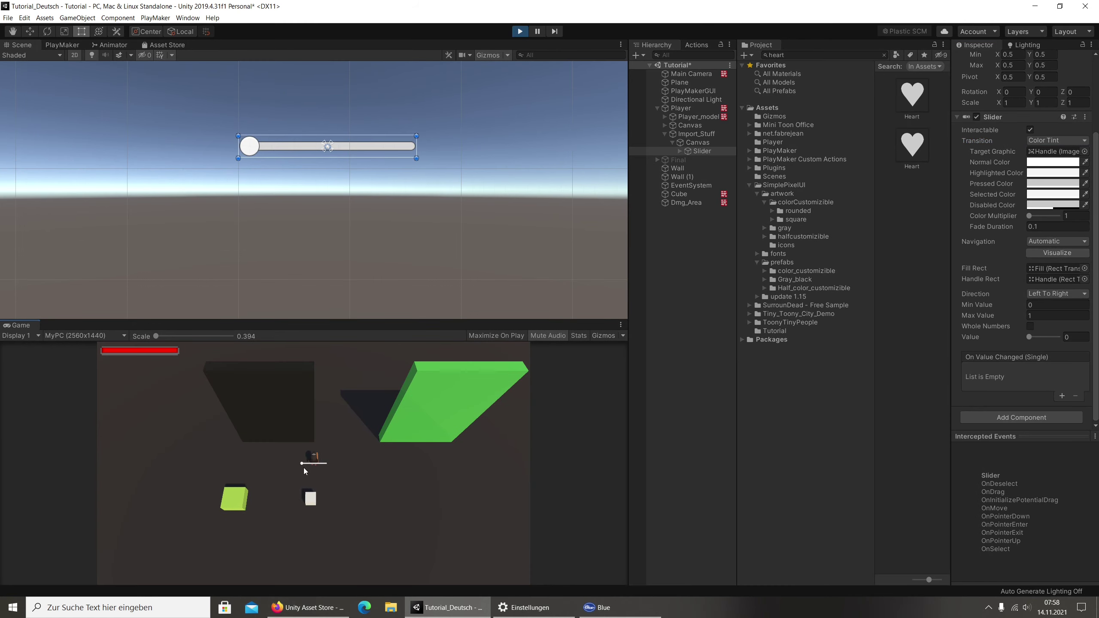
mouse_move(303, 464)
left_mouse_down()
mouse_move(327, 465)
mouse_move(301, 464)
left_mouse_up()
left_click_drag(304, 464, 305, 470)
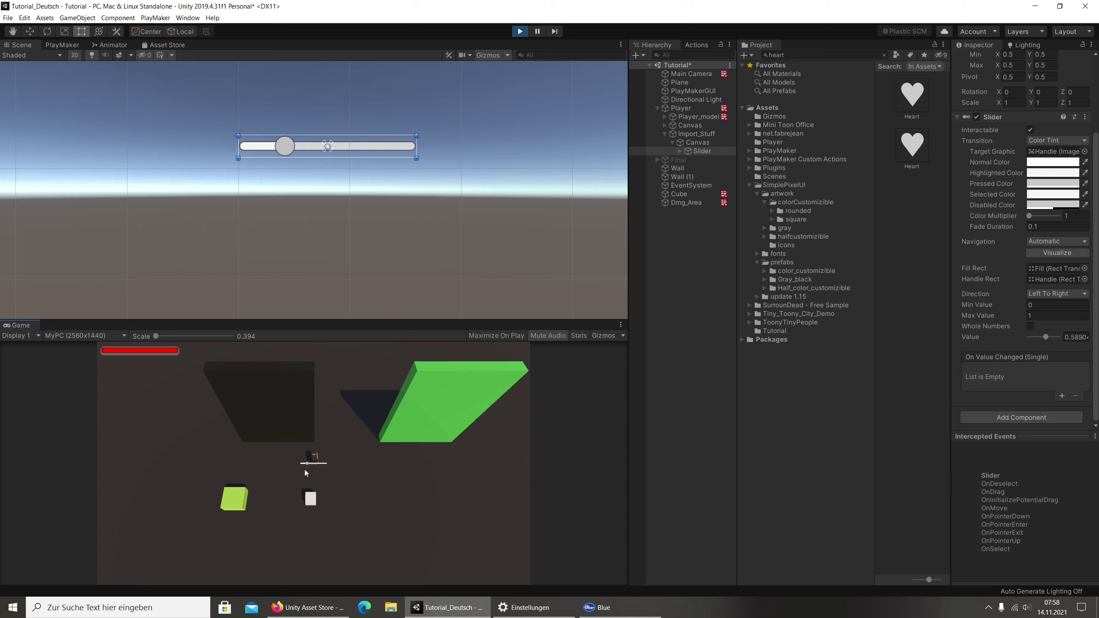
left_click(305, 473)
left_click(1029, 129)
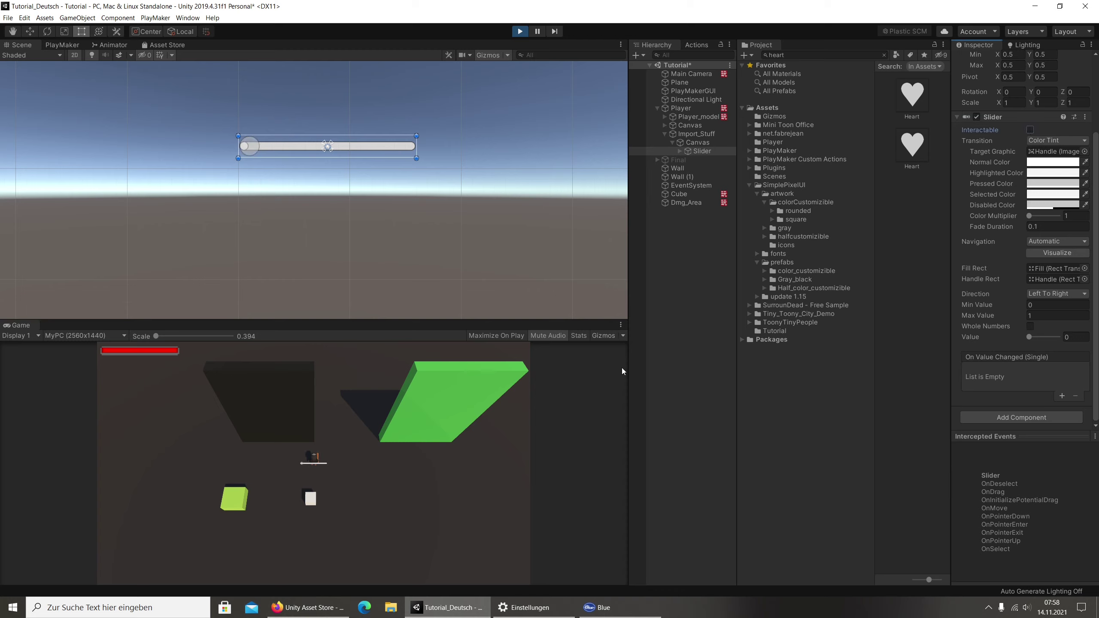
left_click(304, 465)
mouse_move(1029, 337)
left_mouse_down()
mouse_move(1054, 336)
mouse_move(972, 341)
left_mouse_up()
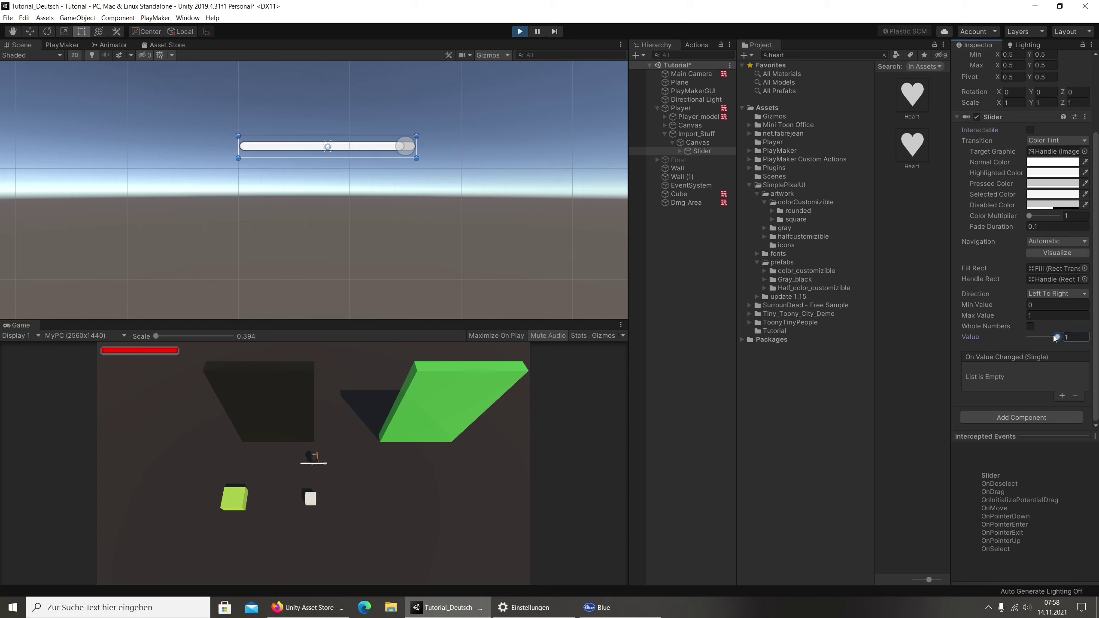
left_click(519, 32)
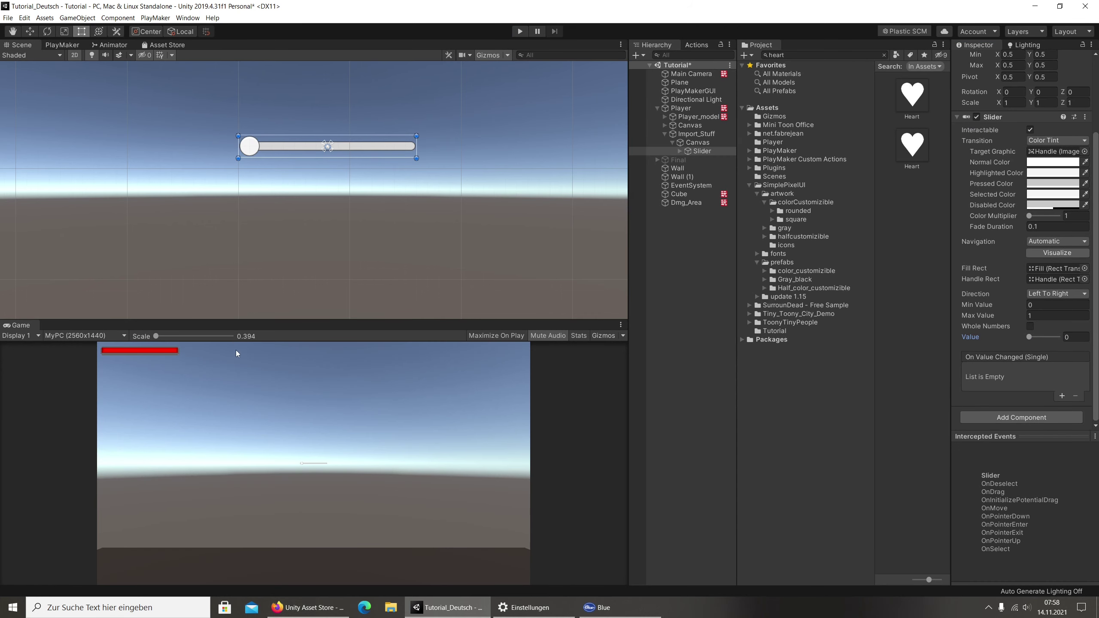
Make the slider non-interactive, left to right, Max Value 100, whole numbers, then enter Play mode.
left_click(1029, 129)
left_click(1069, 295)
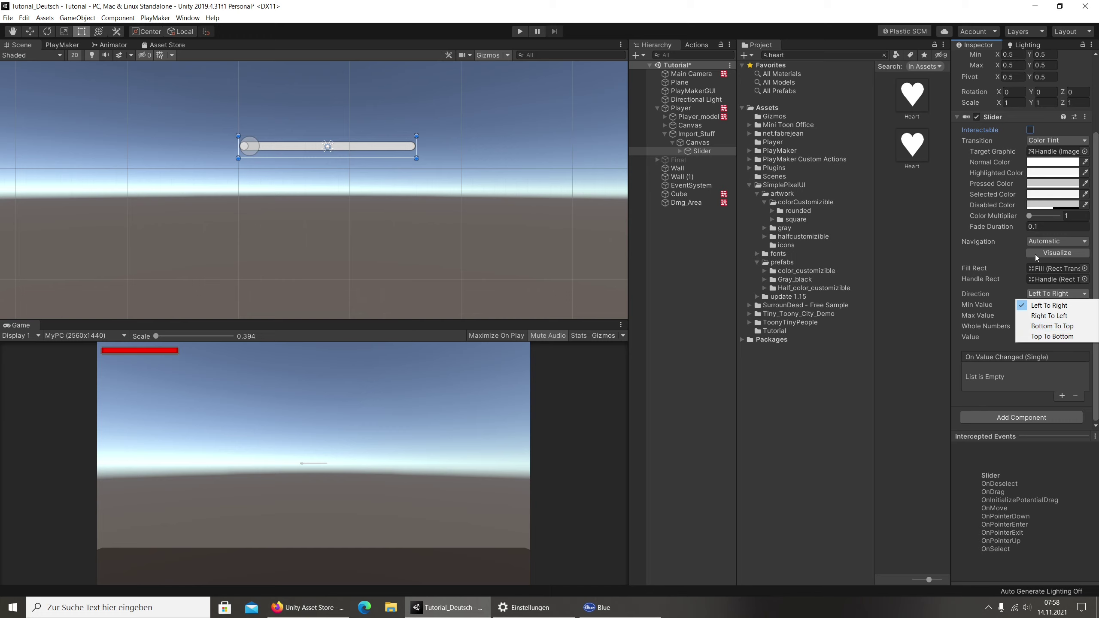
left_click(975, 285)
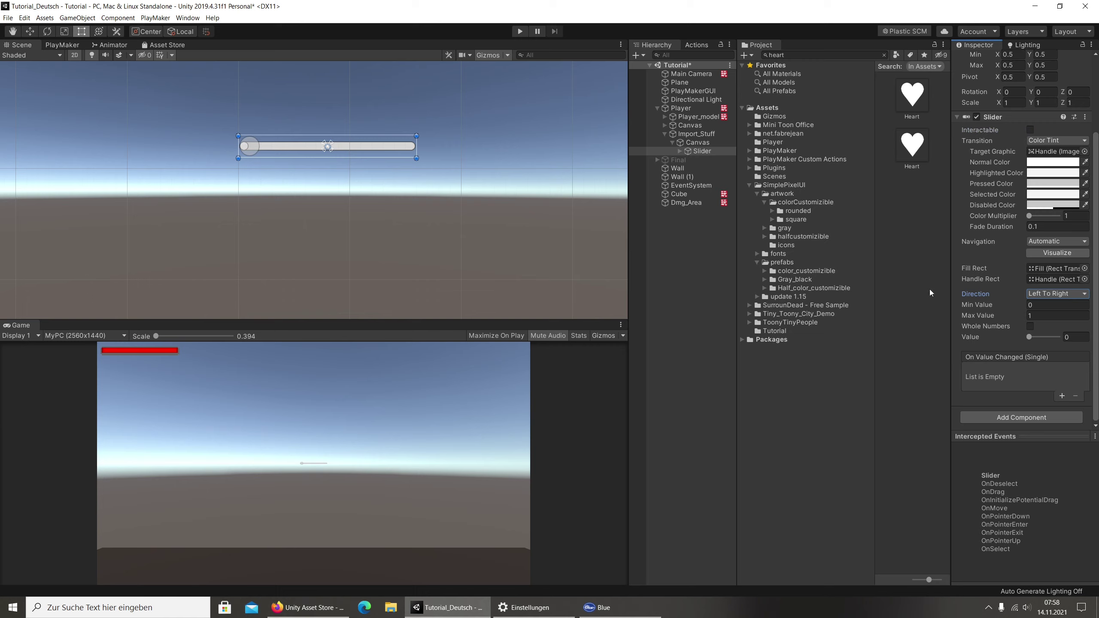
left_click(1041, 316)
type("00")
left_click(1030, 326)
left_click(520, 31)
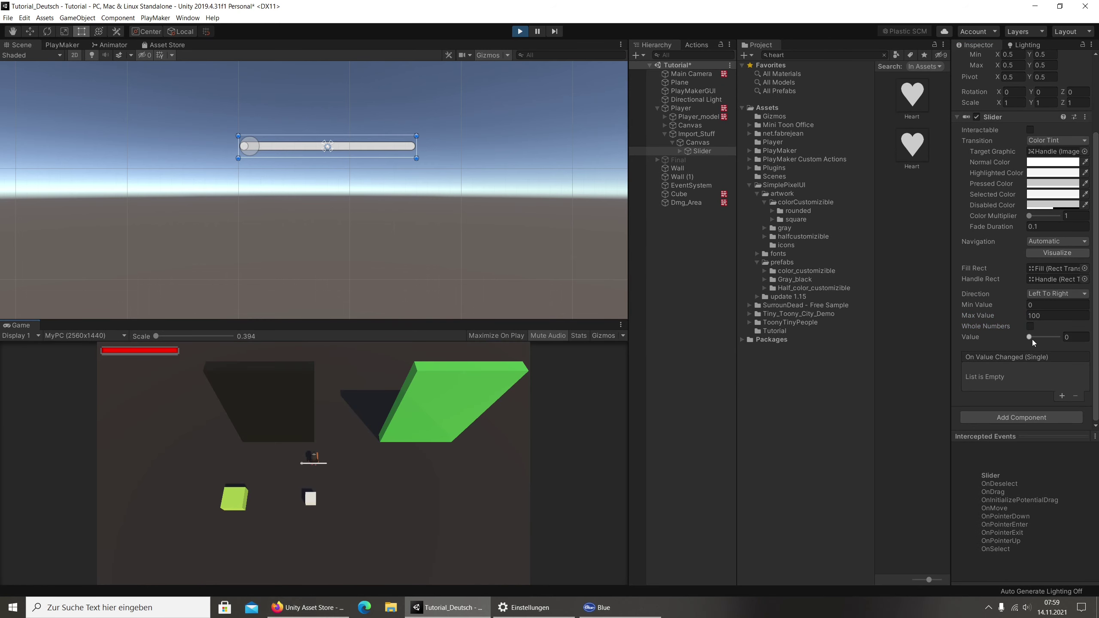
Drag the slider's Value during play to test the fill, then stop the game.
left_click_drag(1028, 337, 1063, 340)
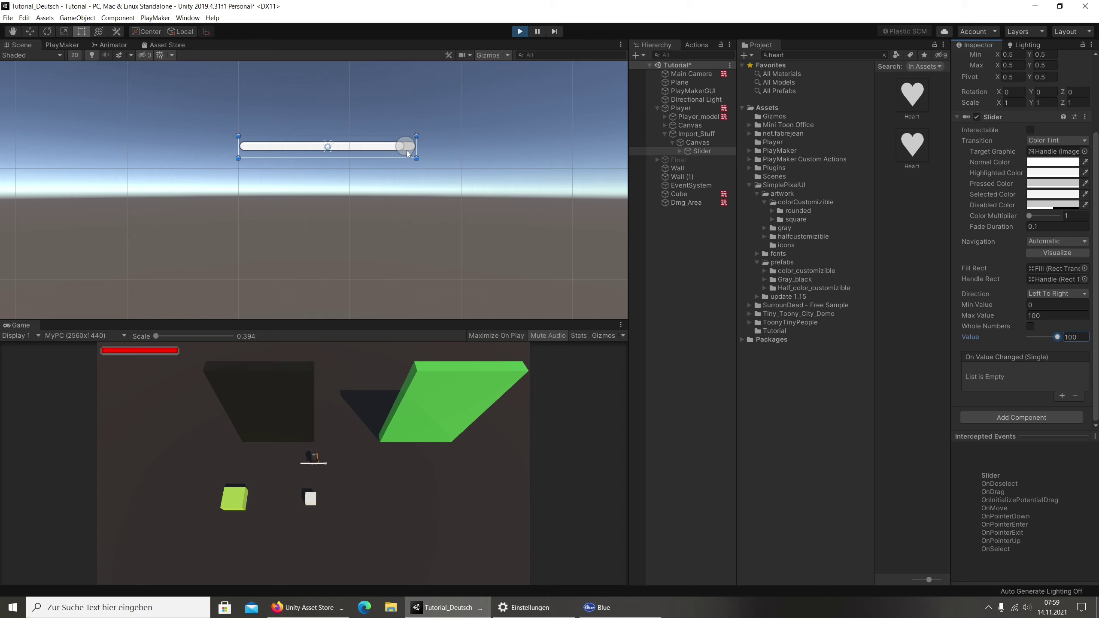
scroll(404, 143, "up", 3)
scroll(402, 157, "up", 1)
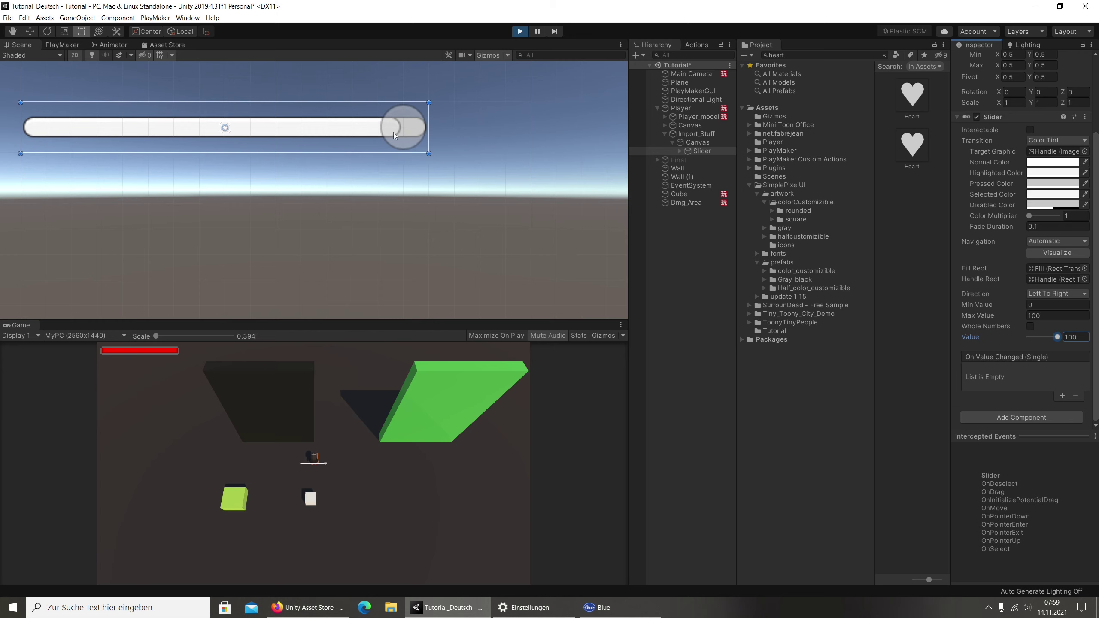
left_click(519, 32)
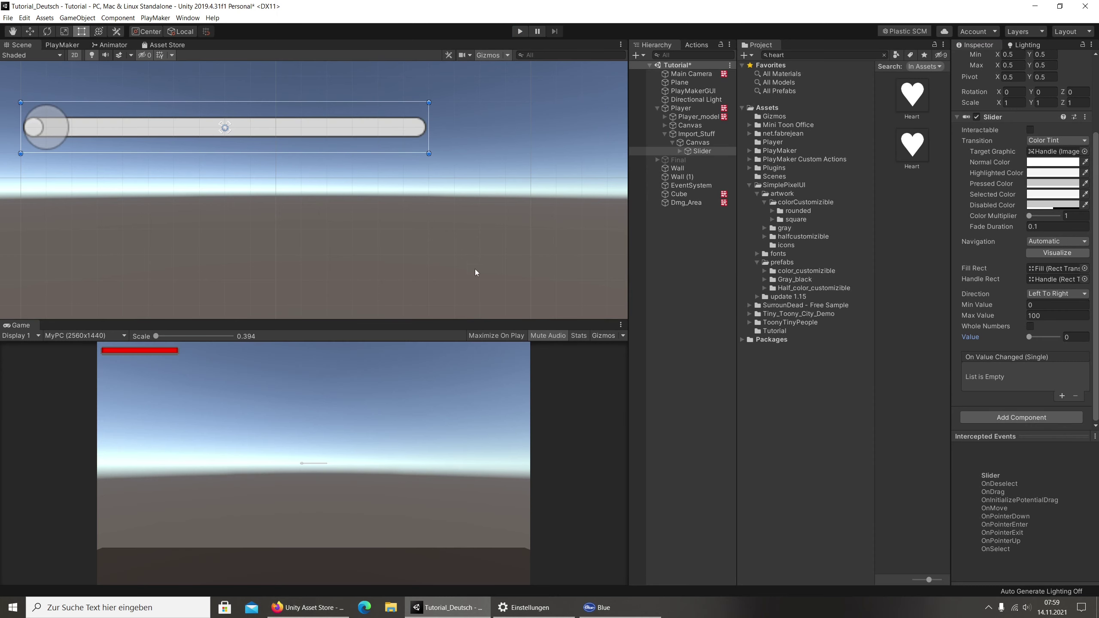
Scrub the slider's Pos X slightly to the right, to about 0.33.
scroll(372, 163, "down", 5)
scroll(366, 168, "down", 3)
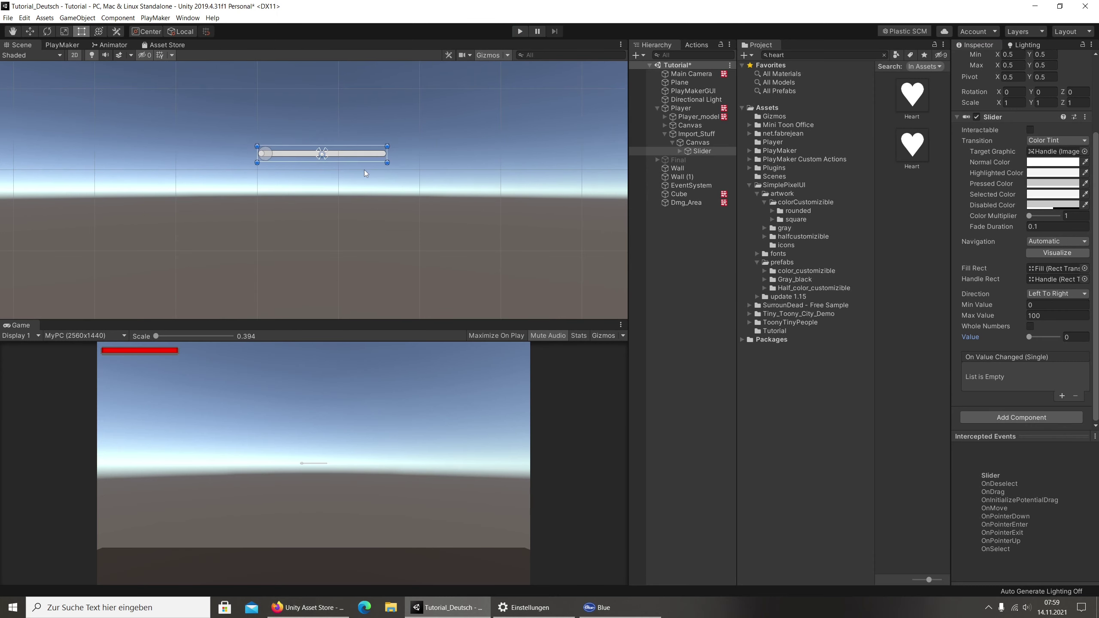
scroll(346, 172, "down", 2)
scroll(339, 167, "down", 2)
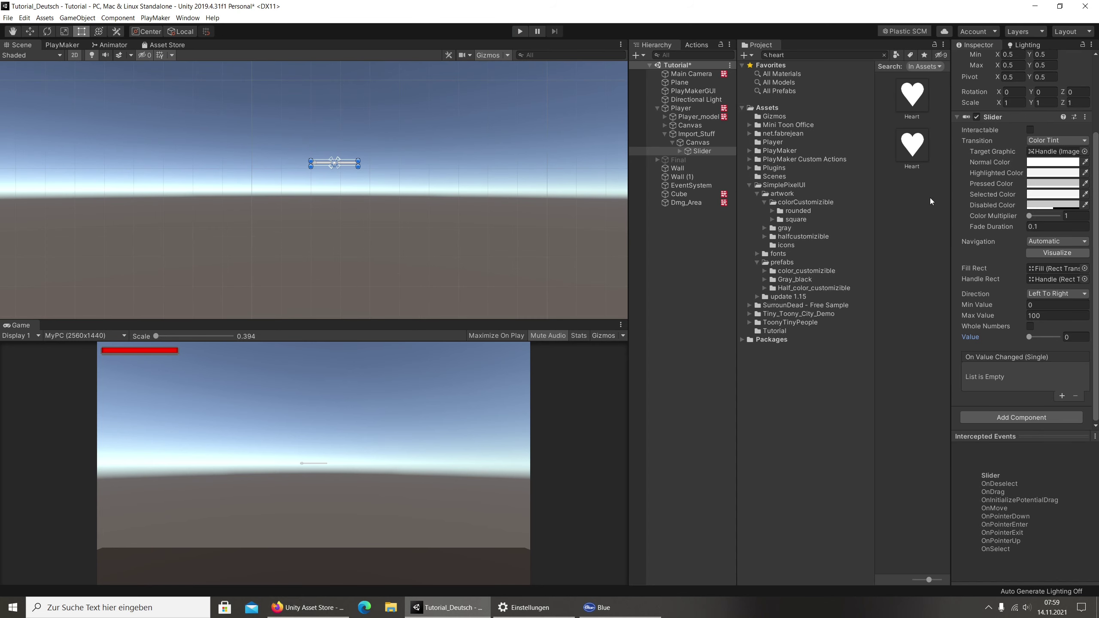
scroll(981, 205, "up", 3)
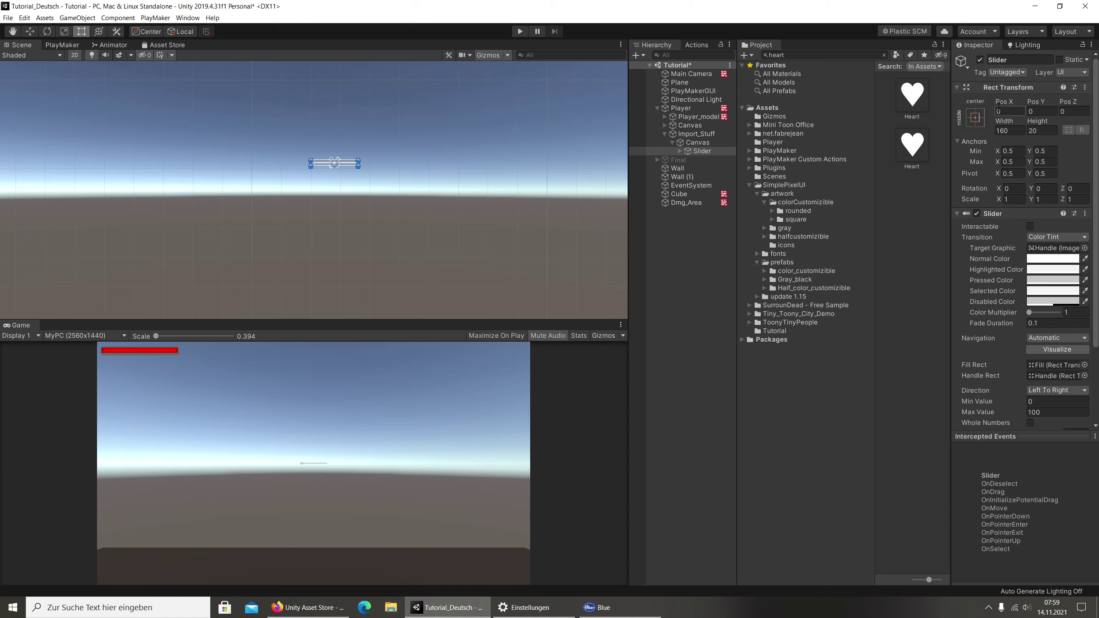
mouse_move(1002, 104)
left_mouse_down()
mouse_move(100, 100)
mouse_move(454, 128)
mouse_move(1032, 125)
mouse_move(959, 113)
mouse_move(409, 100)
left_mouse_up()
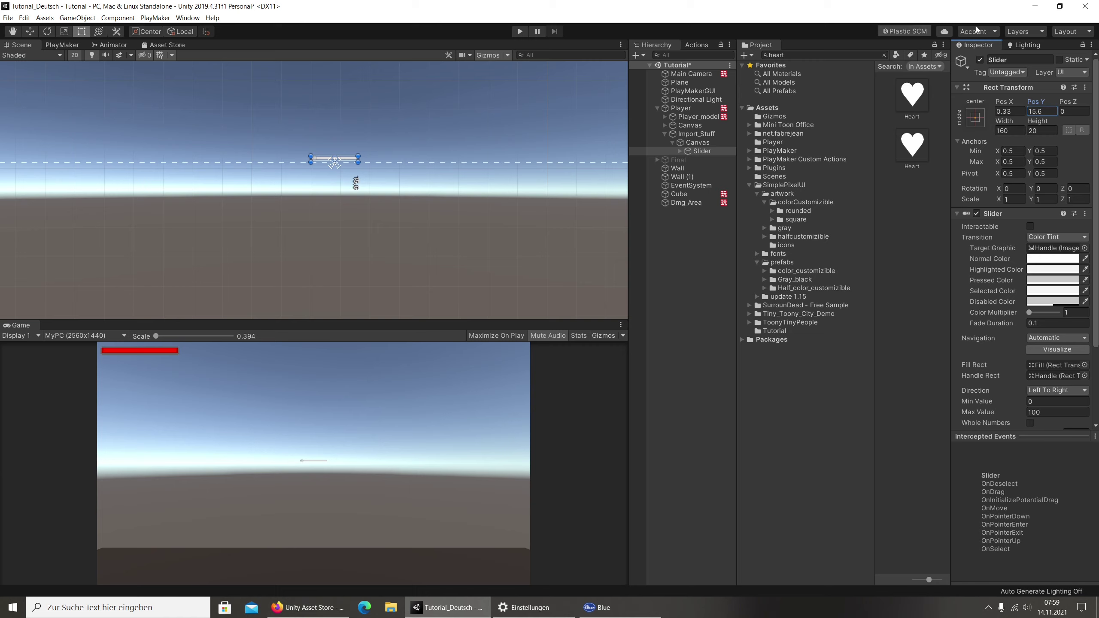
Reset the slider's Pos Z to 0 and resize it to 185.87 by 36.3.
left_click_drag(1067, 102, 1097, 103)
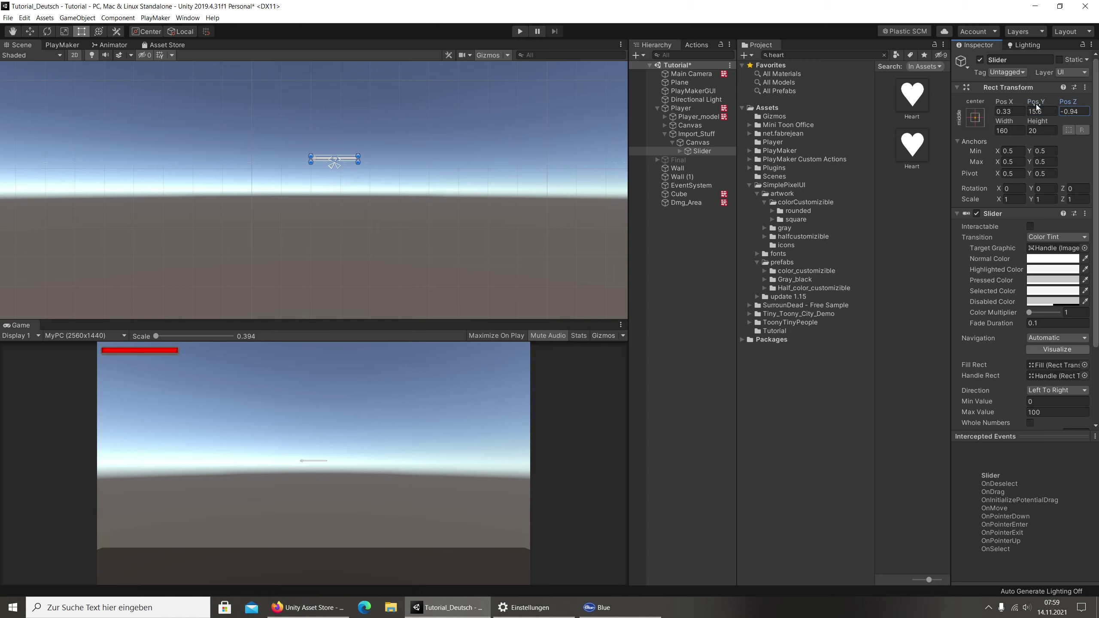
left_click(1078, 111)
type("0")
left_click_drag(1001, 122, 156, 156)
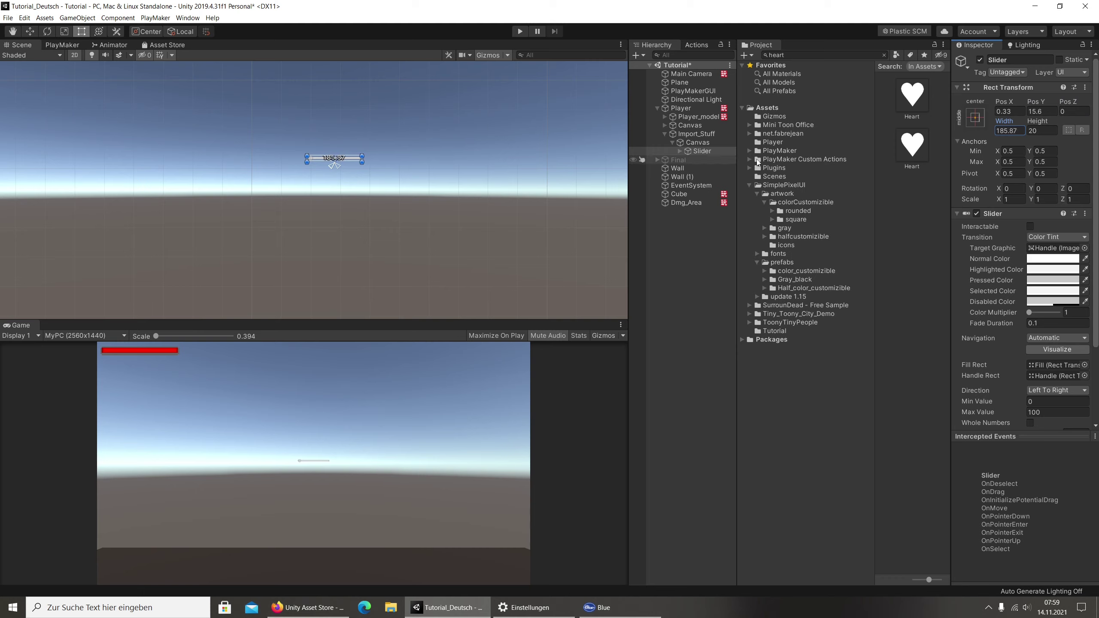
mouse_move(156, 159)
left_mouse_down()
mouse_move(1073, 133)
mouse_move(1061, 115)
left_mouse_up()
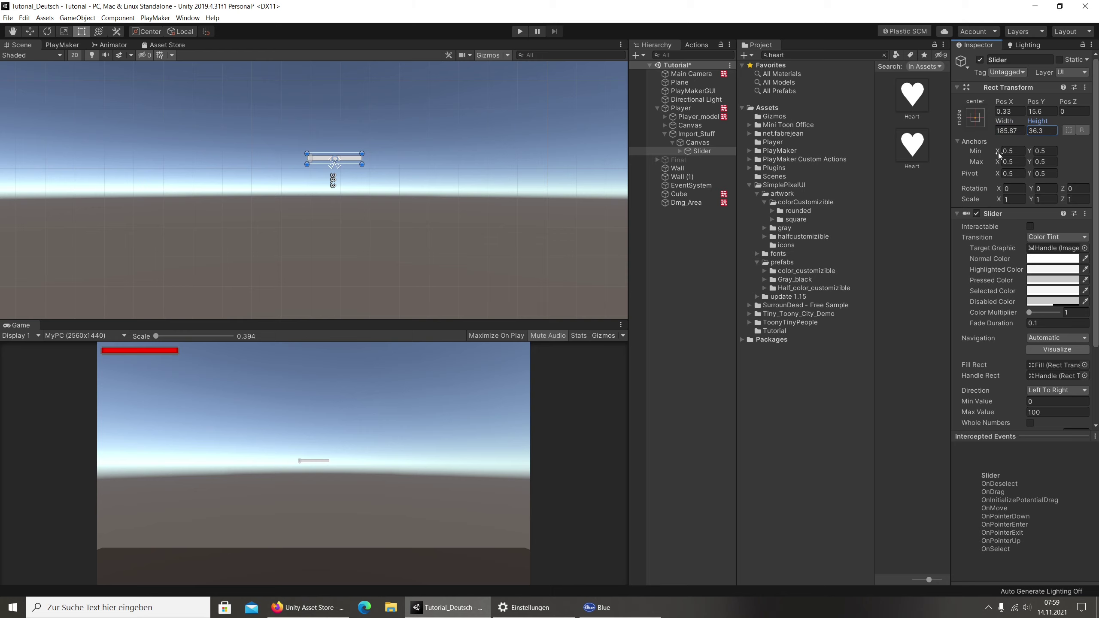
Set the slider's Anchors Min and Max X to 0.5.
left_click(1009, 151)
type("1")
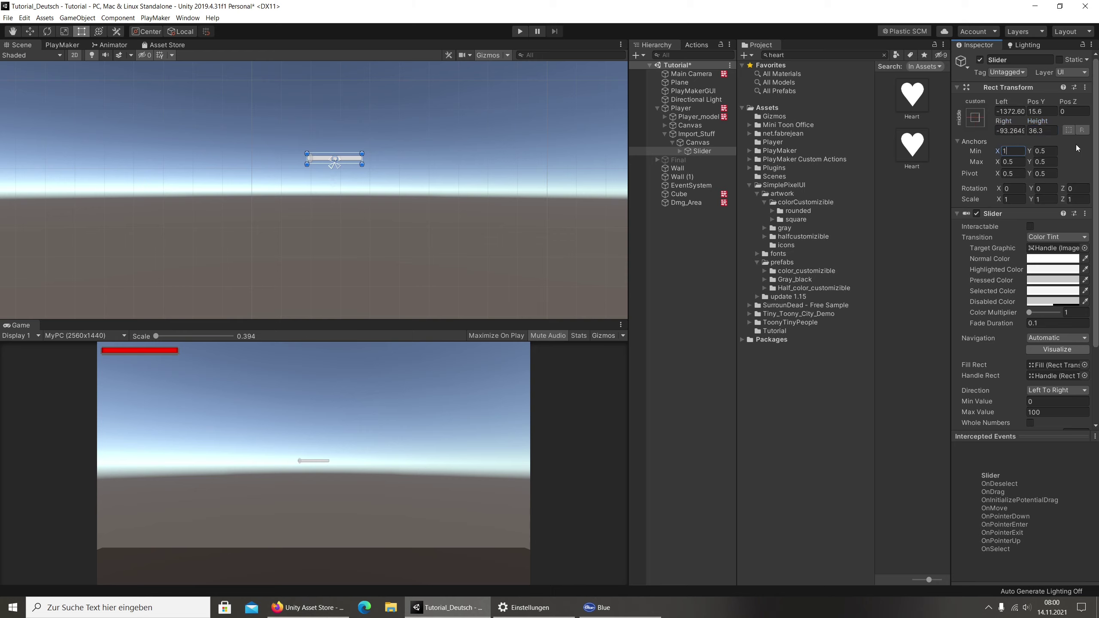
type("f")
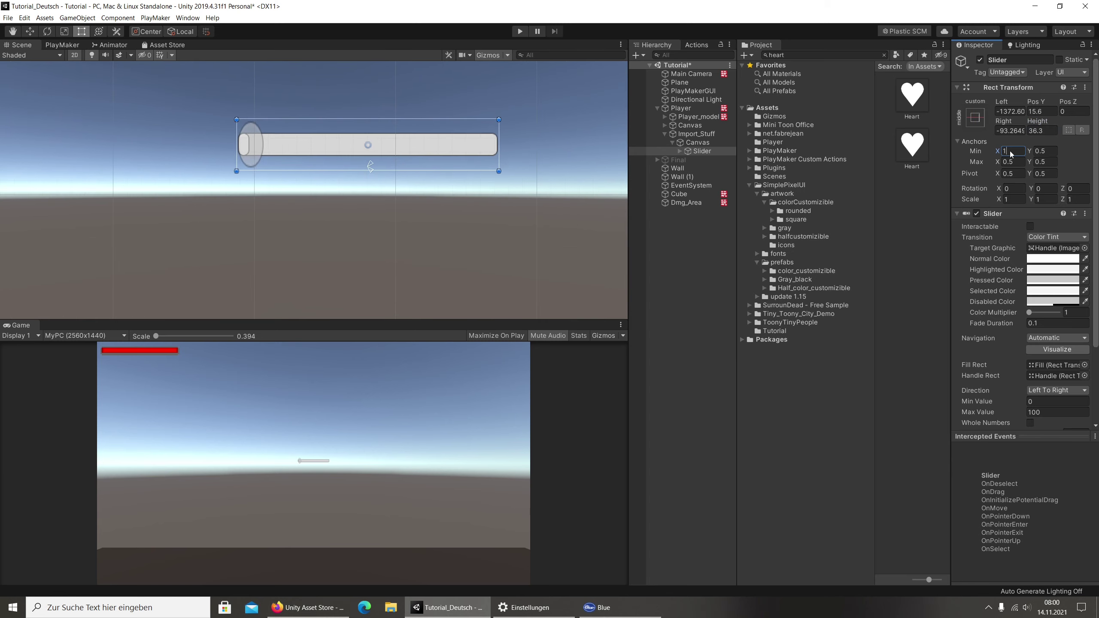
type("0.5")
left_click(995, 162)
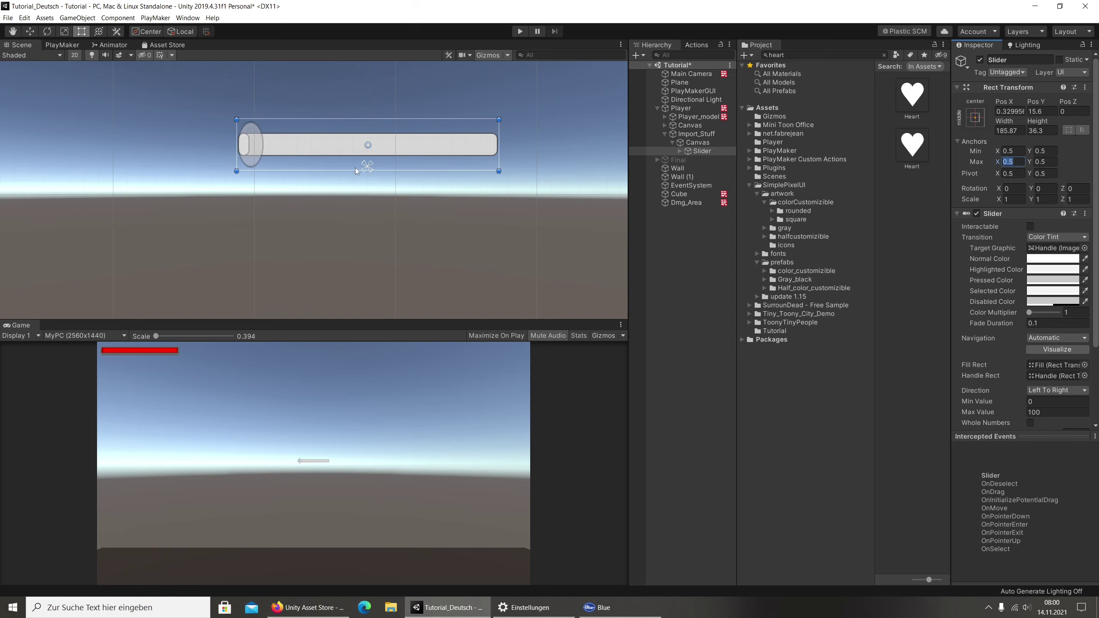
Move the slider's pivot to X -1.1, Y 0.92.
left_click(1019, 174)
left_click_drag(998, 176, 997, 174)
left_click_drag(1030, 176, 1020, 170)
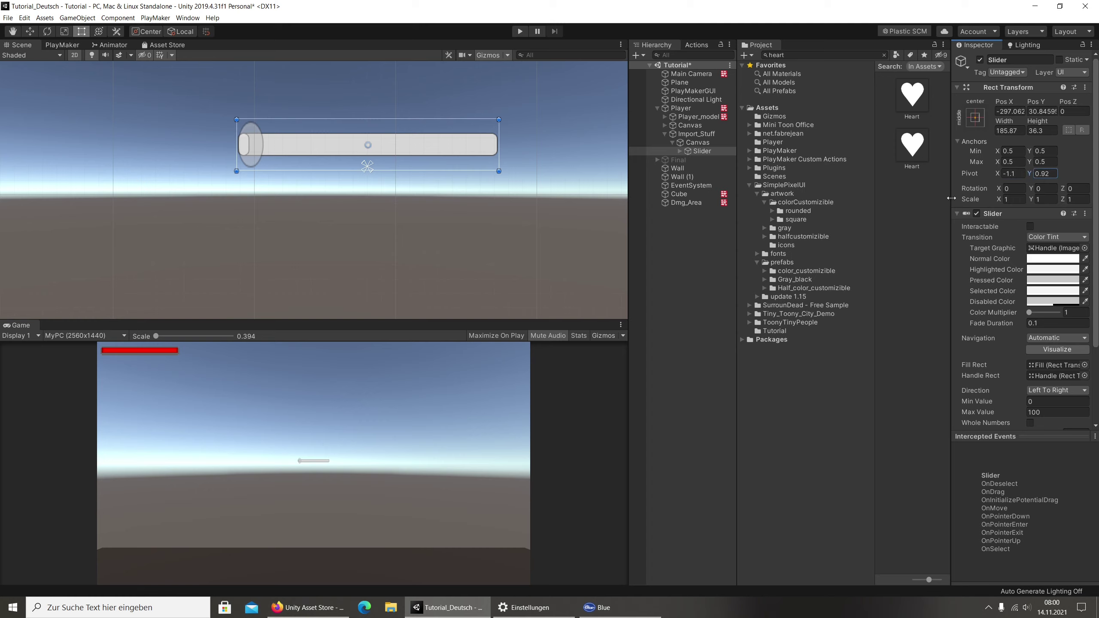
Rotate the slider to 45, 19.47, -2.94 and scale it to 1.08 by 0.88.
left_click(1014, 189)
type("4")
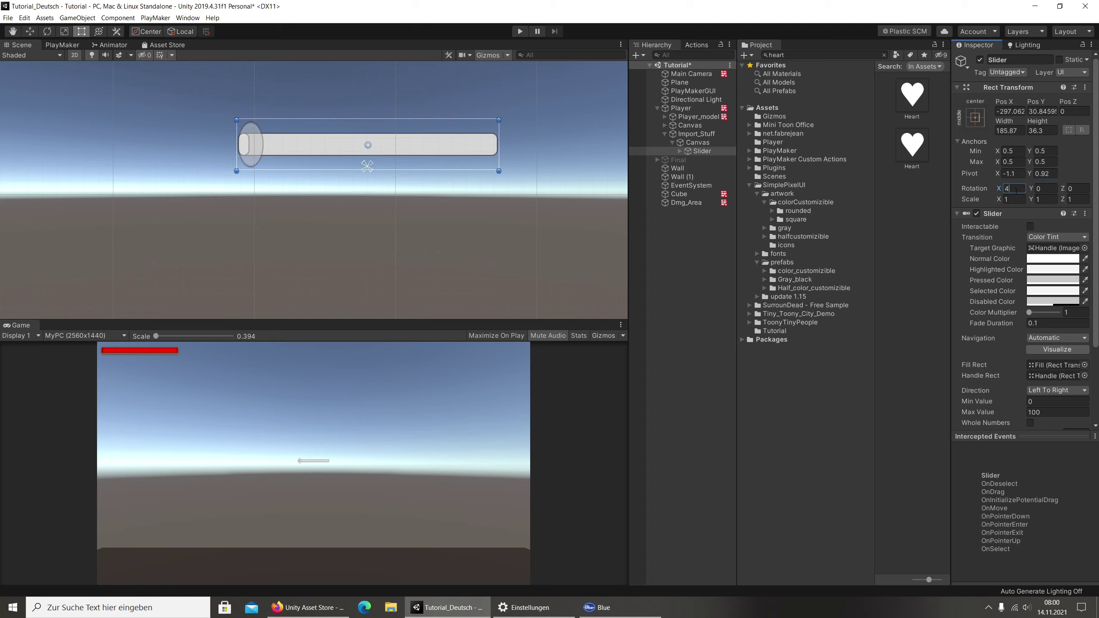
type("5")
mouse_move(1031, 189)
left_mouse_down()
mouse_move(438, 192)
mouse_move(276, 205)
mouse_move(206, 236)
left_mouse_up()
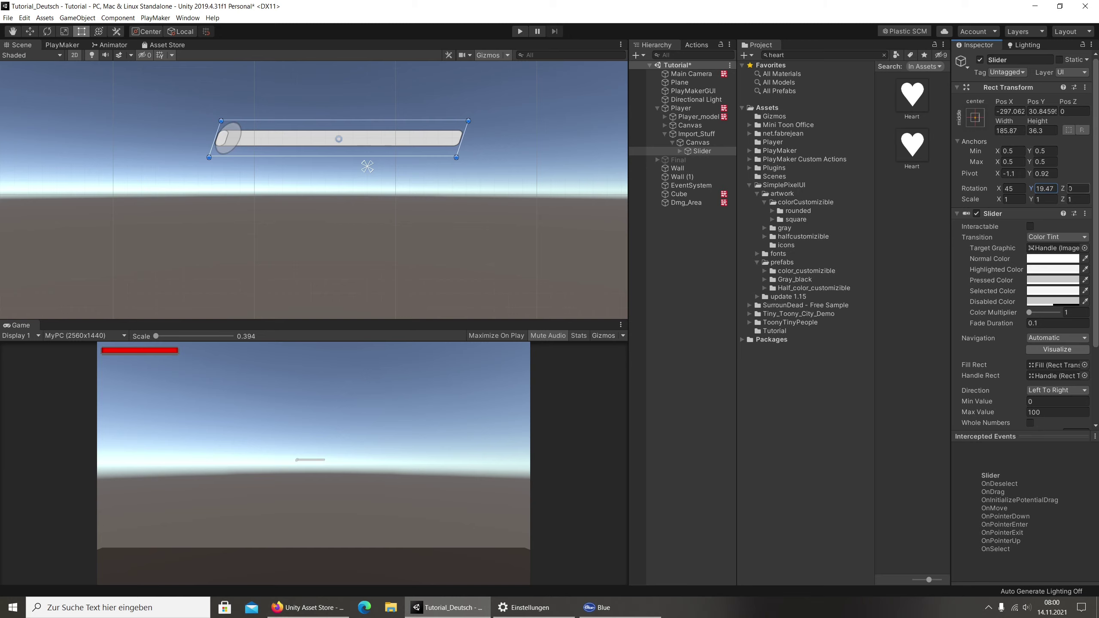
left_click_drag(1061, 190, 995, 193)
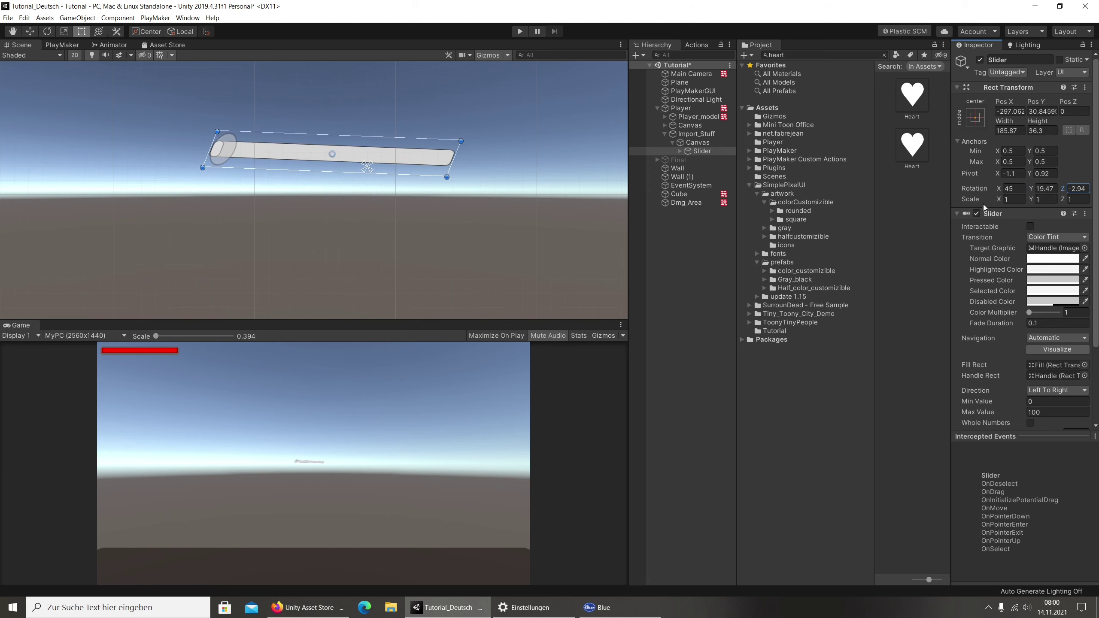
mouse_move(997, 198)
left_mouse_down()
mouse_move(960, 204)
mouse_move(1001, 204)
mouse_move(988, 187)
mouse_move(1030, 188)
left_mouse_up()
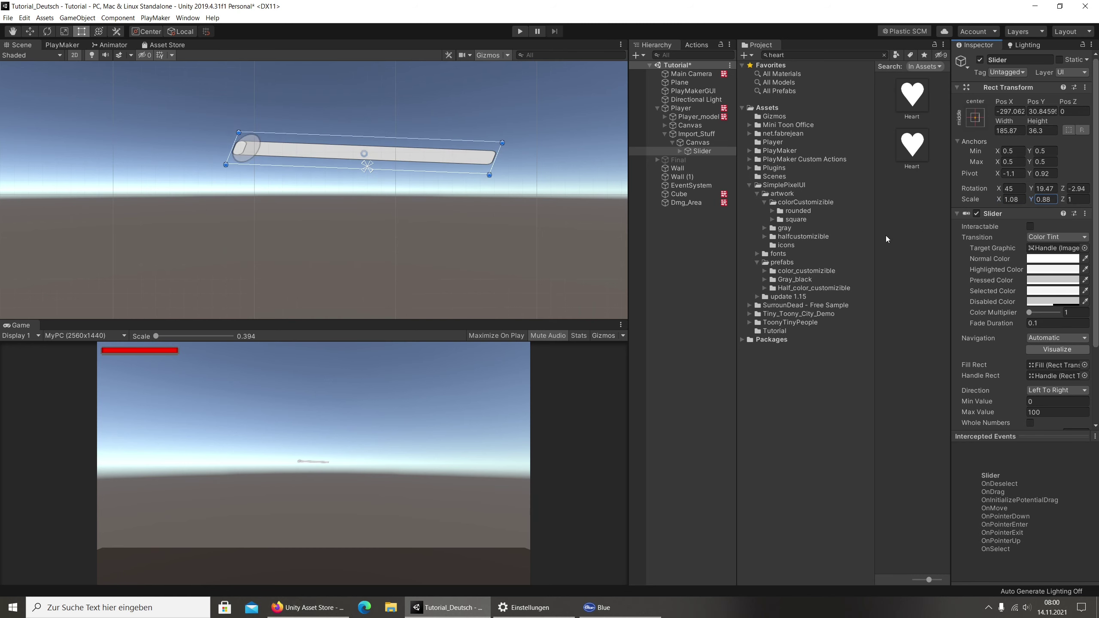
scroll(1038, 260, "down", 5)
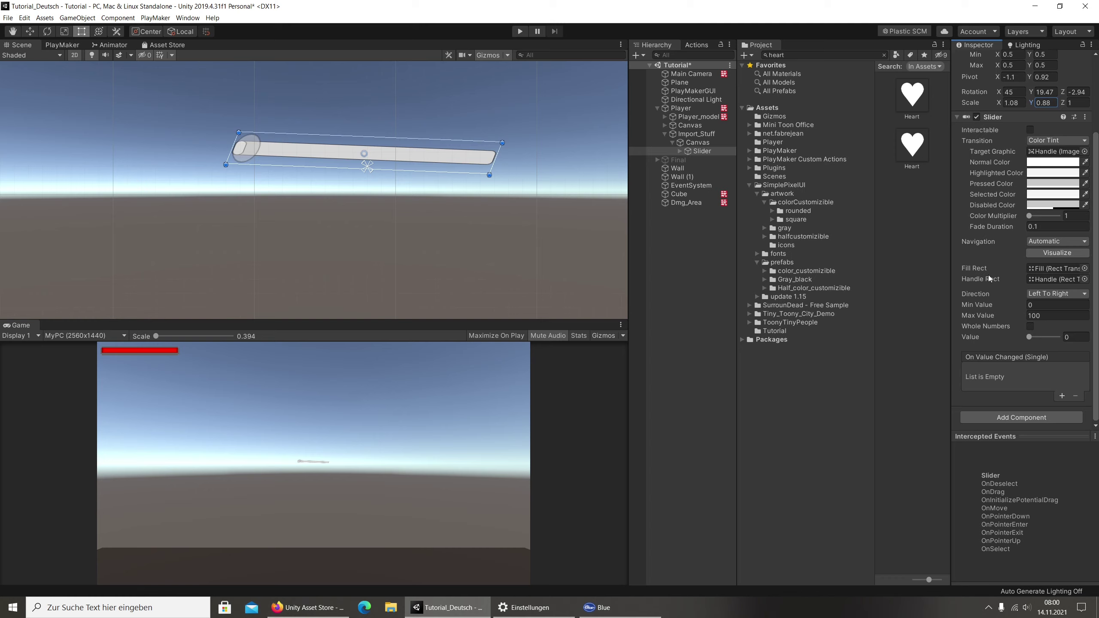
left_click(1032, 294)
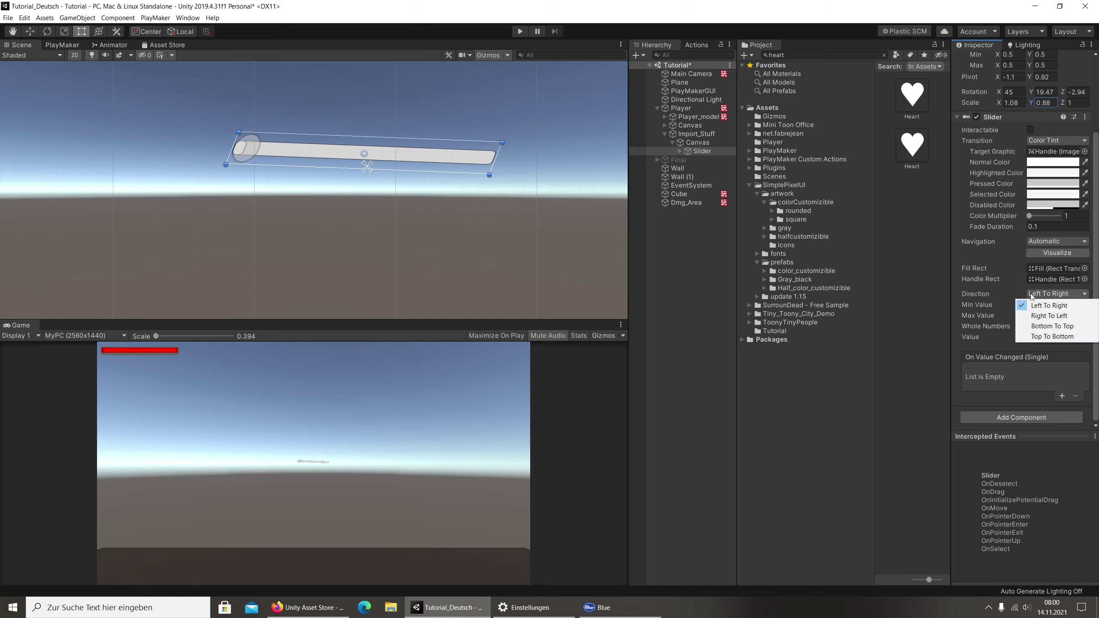
left_click(1023, 305)
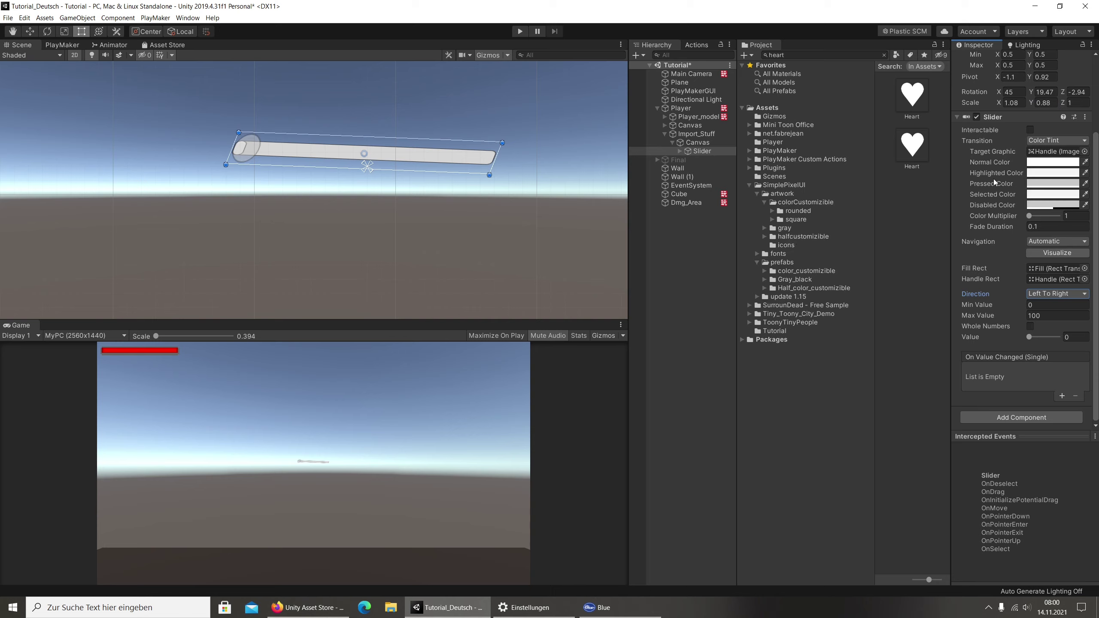
scroll(958, 189, "up", 3)
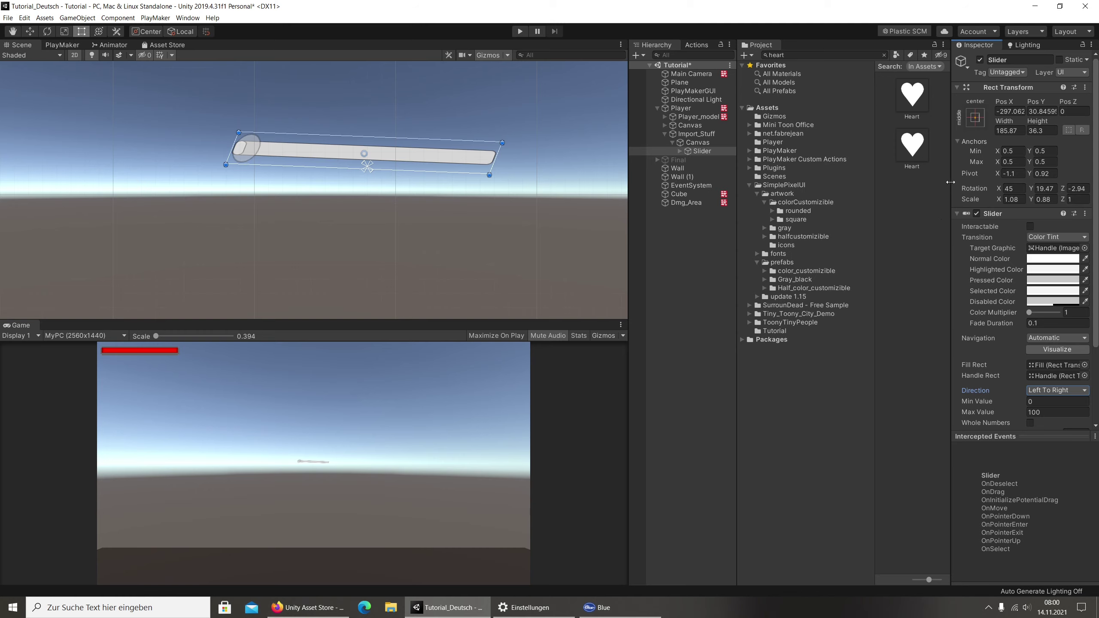
Delete the distorted Slider and create a new default Slider under the Canvas.
right_click(694, 151)
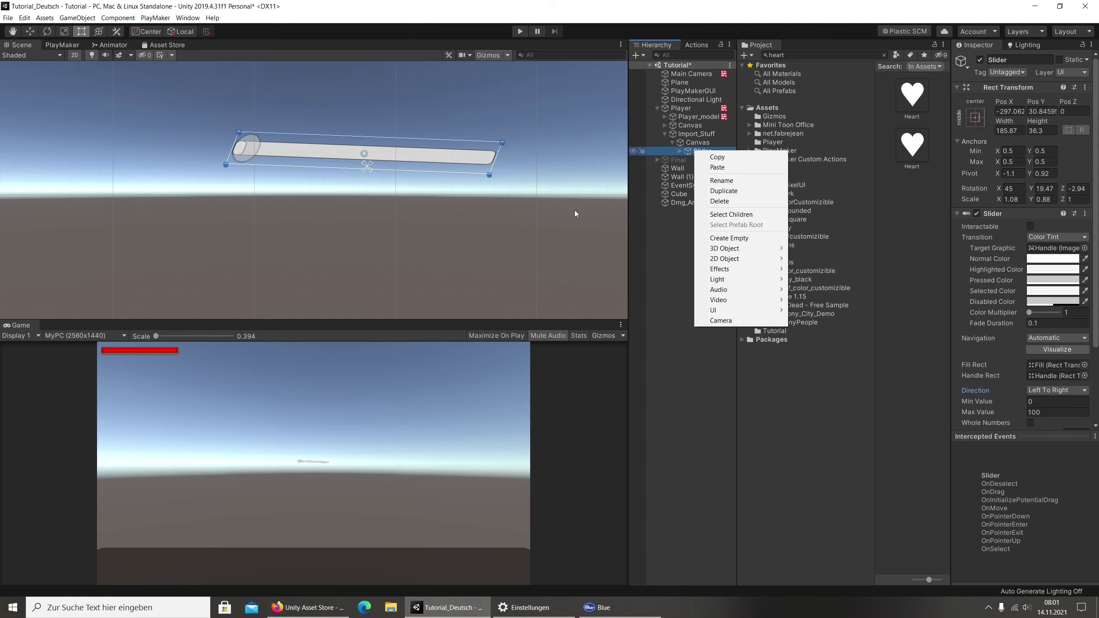
left_click(719, 201)
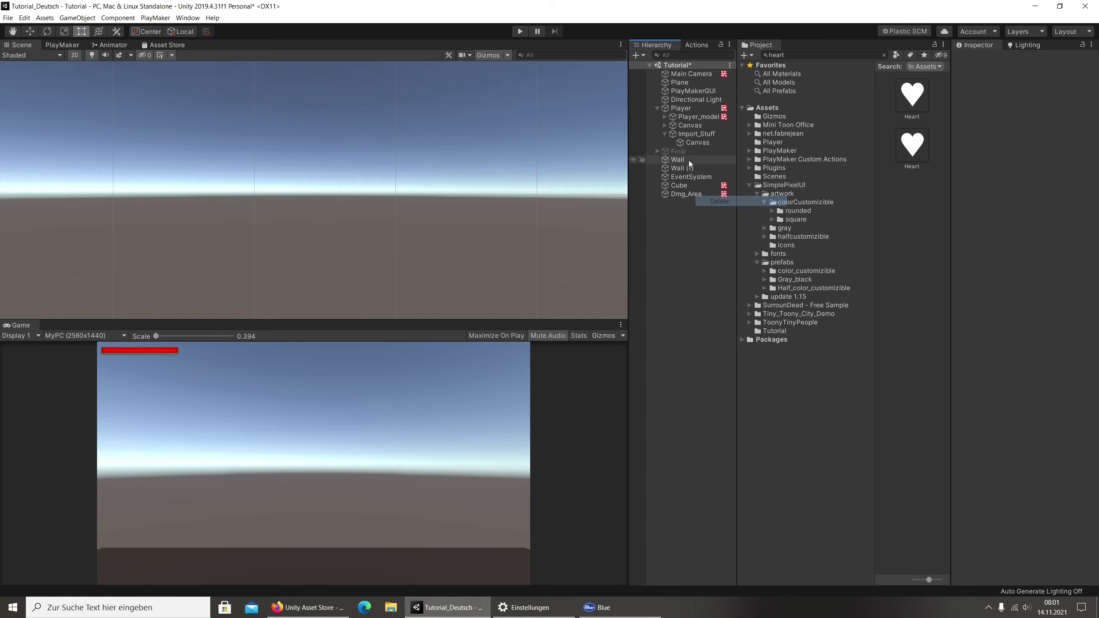
right_click(692, 143)
mouse_move(729, 305)
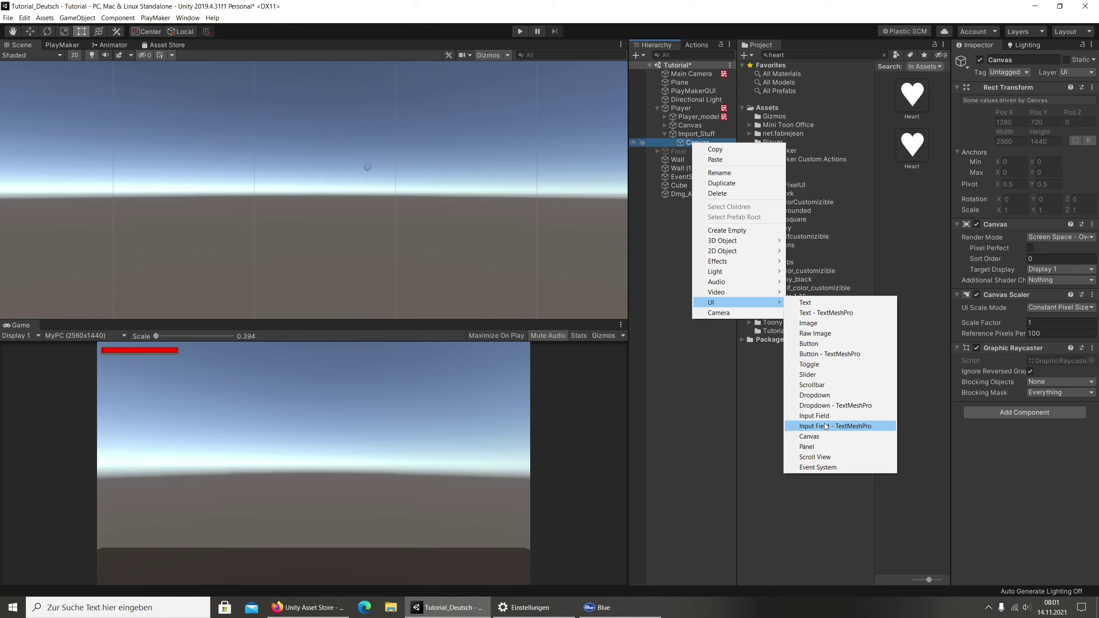
left_click(822, 376)
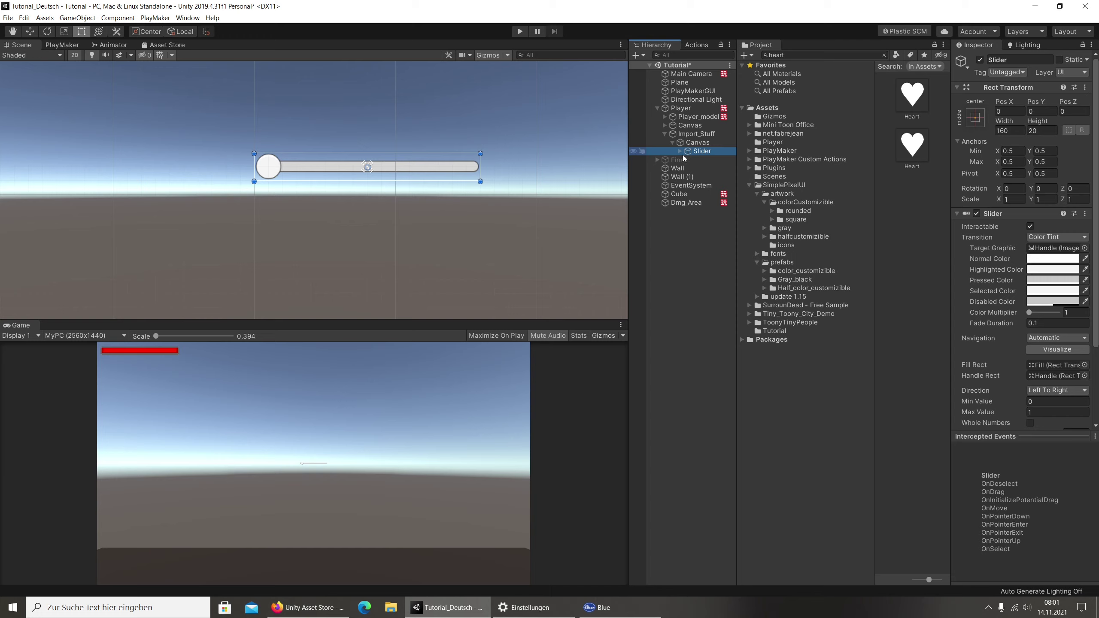
Clear the Project search and browse into SimplePixelUI > artwork > rounded.
scroll(376, 236, "down", 1)
scroll(376, 236, "down", 1)
scroll(376, 236, "down", 2)
scroll(376, 236, "down", 1)
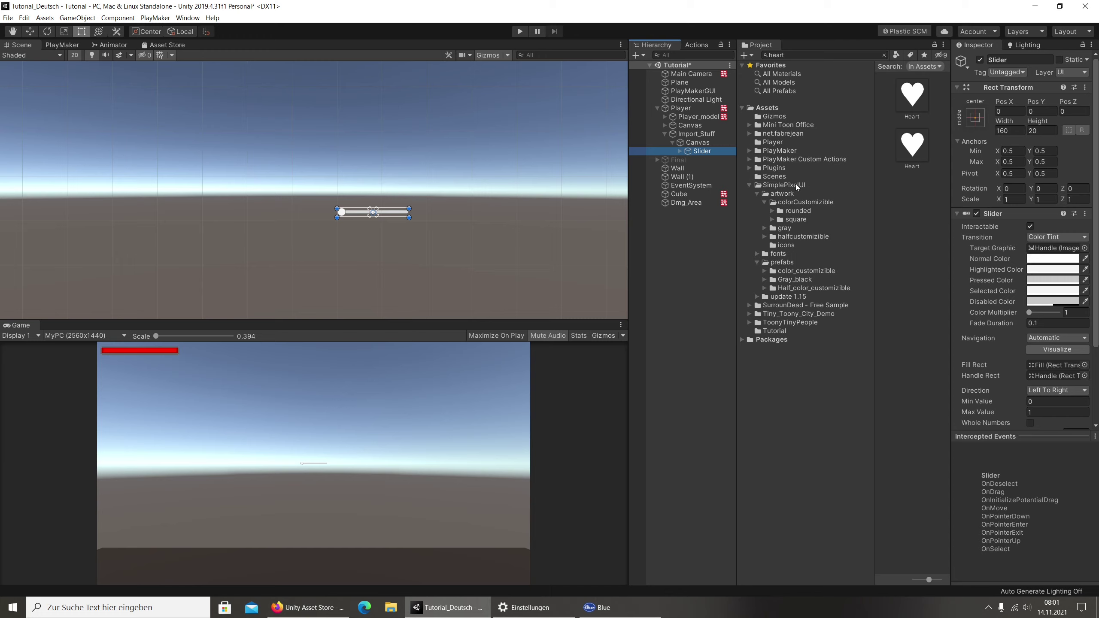
left_click(795, 184)
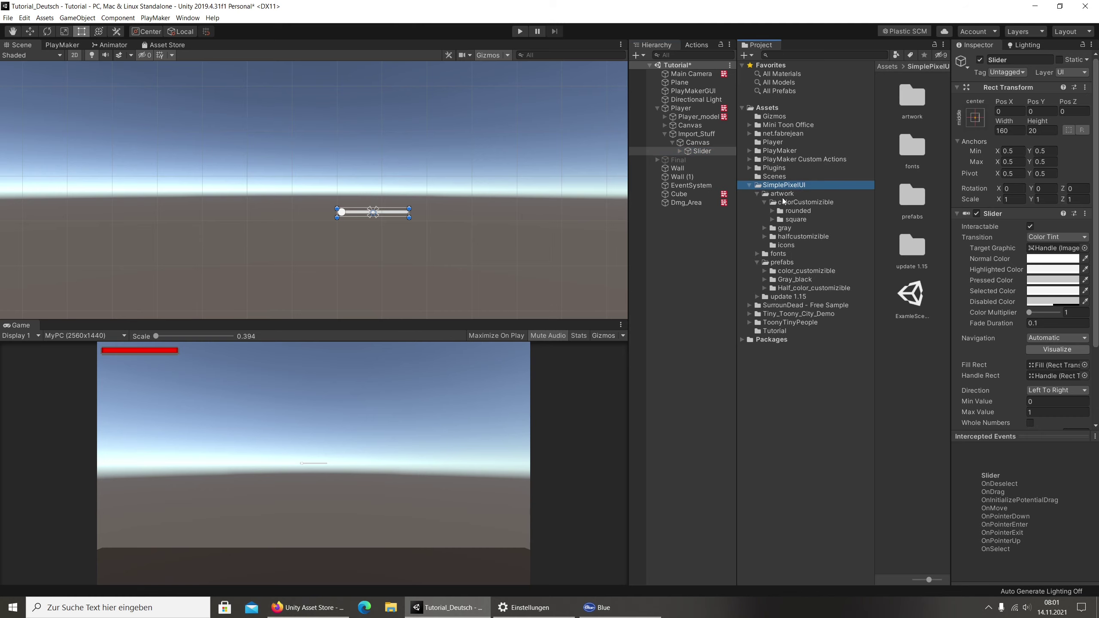
left_click(814, 196)
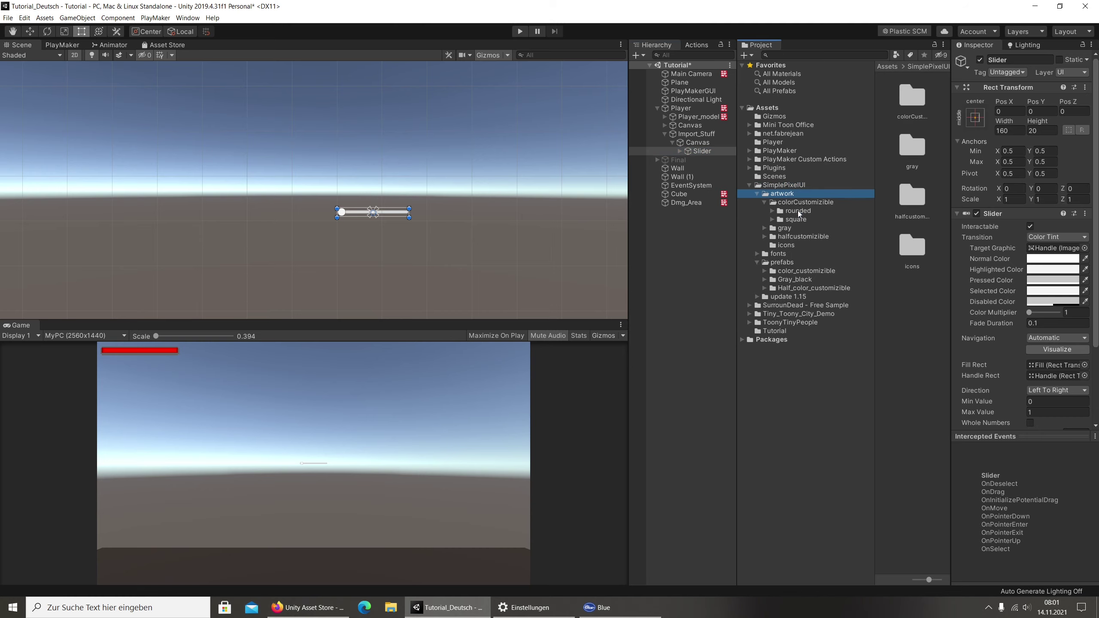
left_click(797, 211)
Preview the rounded sprites, then open the square folder and select health_bar.
left_click(910, 194)
left_click(913, 249)
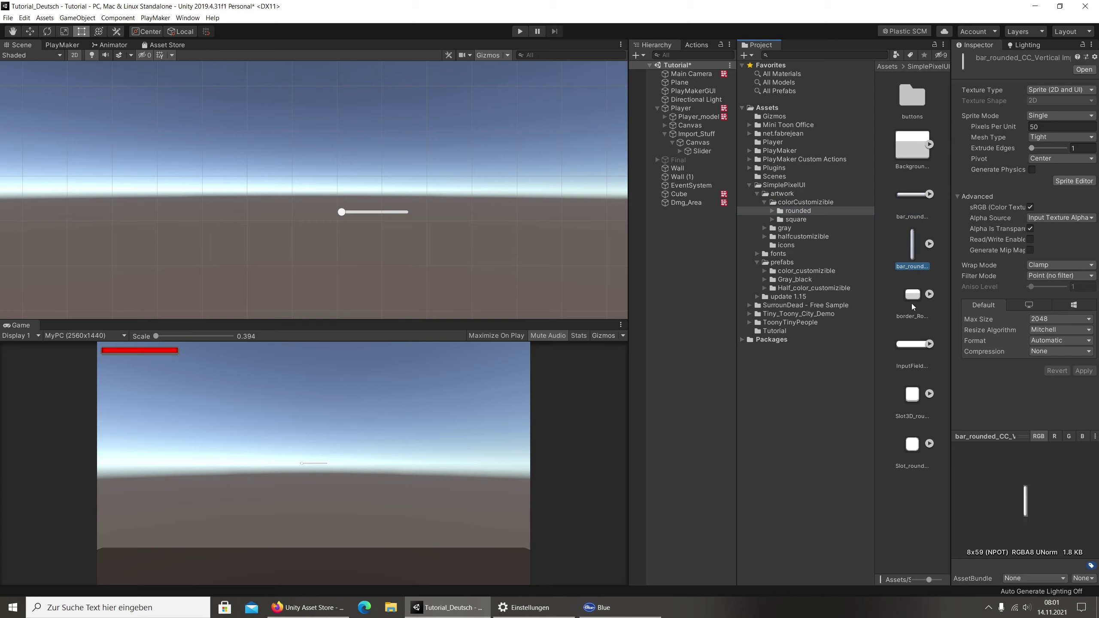
left_click(910, 347)
left_click(911, 448)
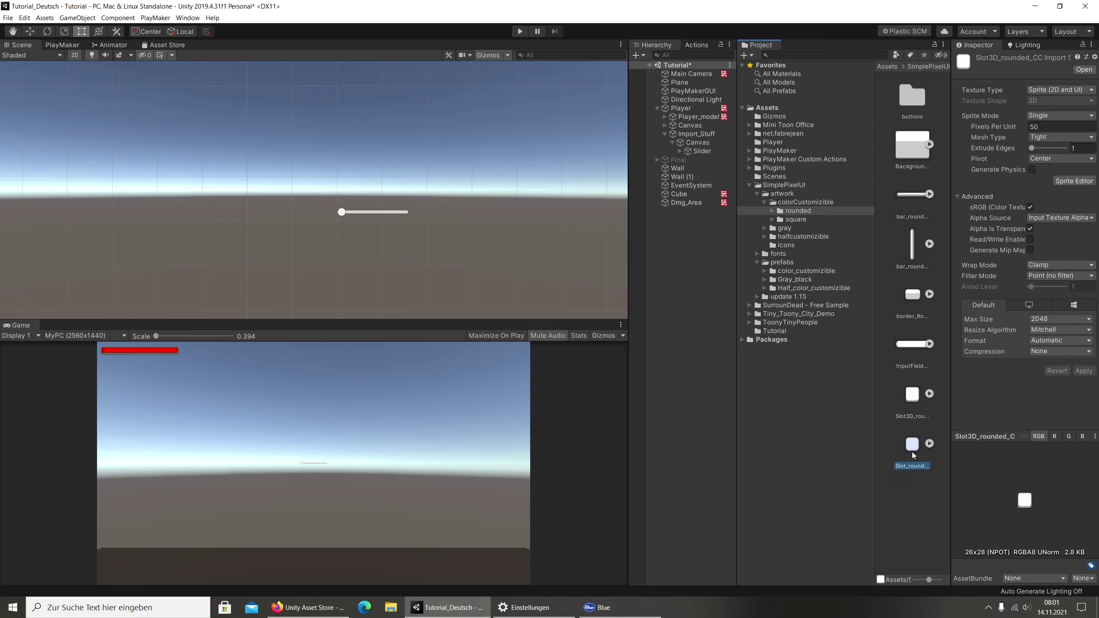
left_click(795, 219)
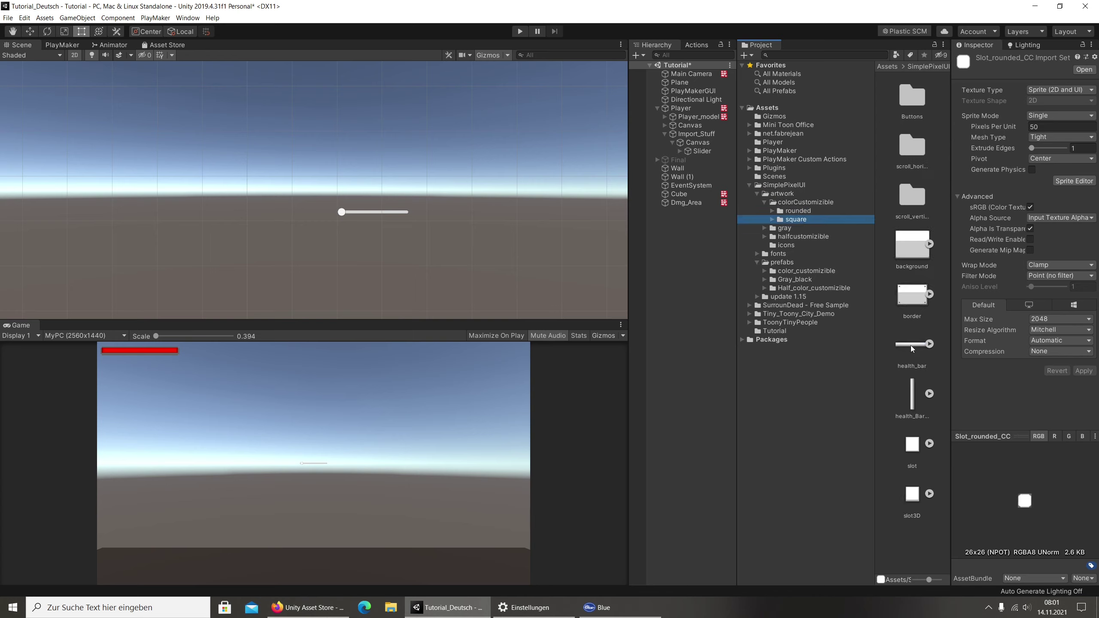
left_click(910, 346)
Pan the Scene view to show the whole canvas and reselect the Slider.
scroll(318, 119, "down", 2)
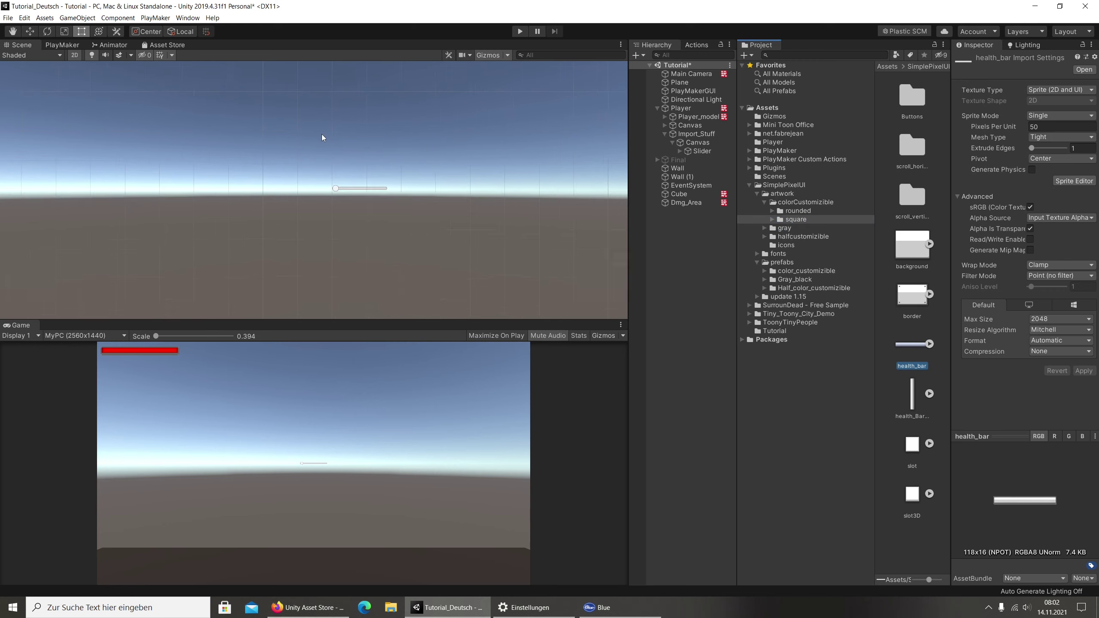
middle_click_drag(321, 134, 444, 216)
left_click(701, 151)
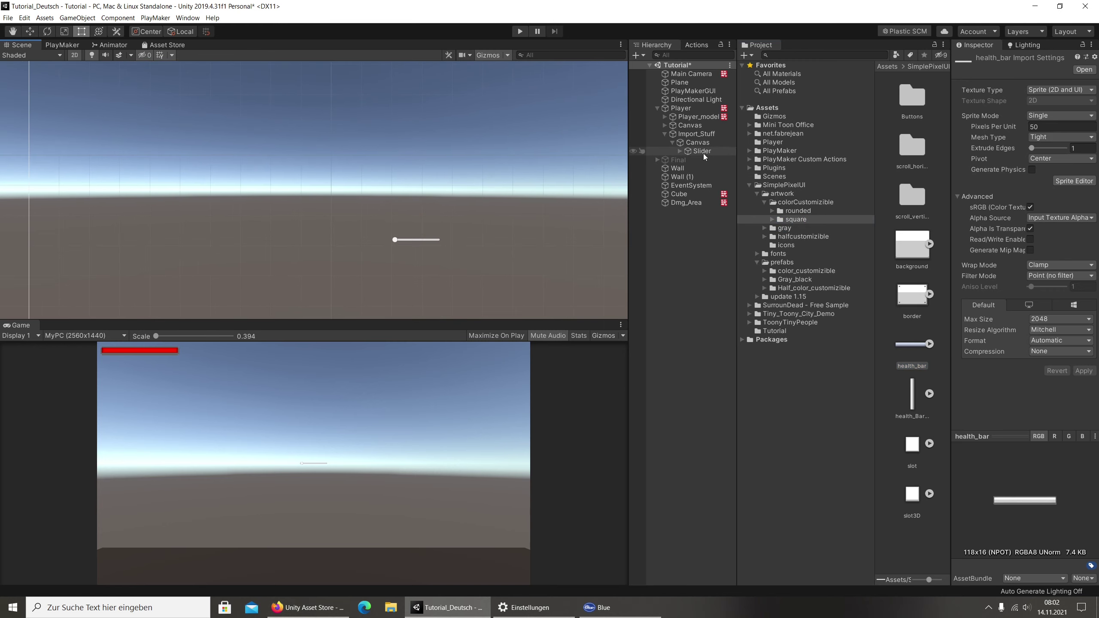
scroll(382, 168, "down", 1)
scroll(382, 172, "down", 1)
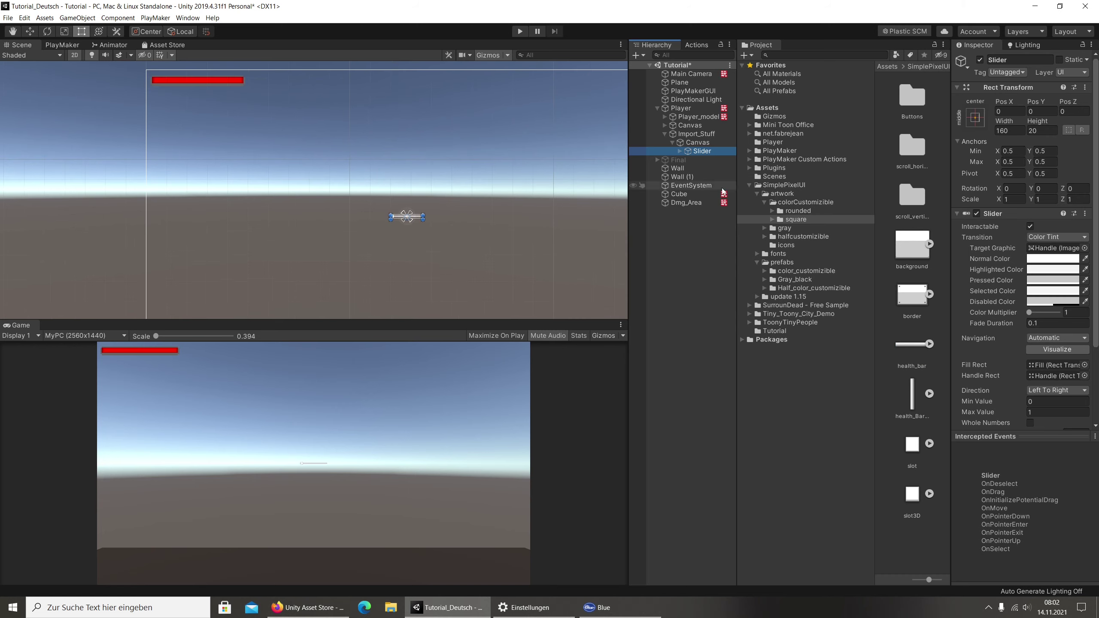
Disable the Player's Canvas to hide the old red bar, then select the new Slider.
left_click(689, 125)
left_click(980, 60)
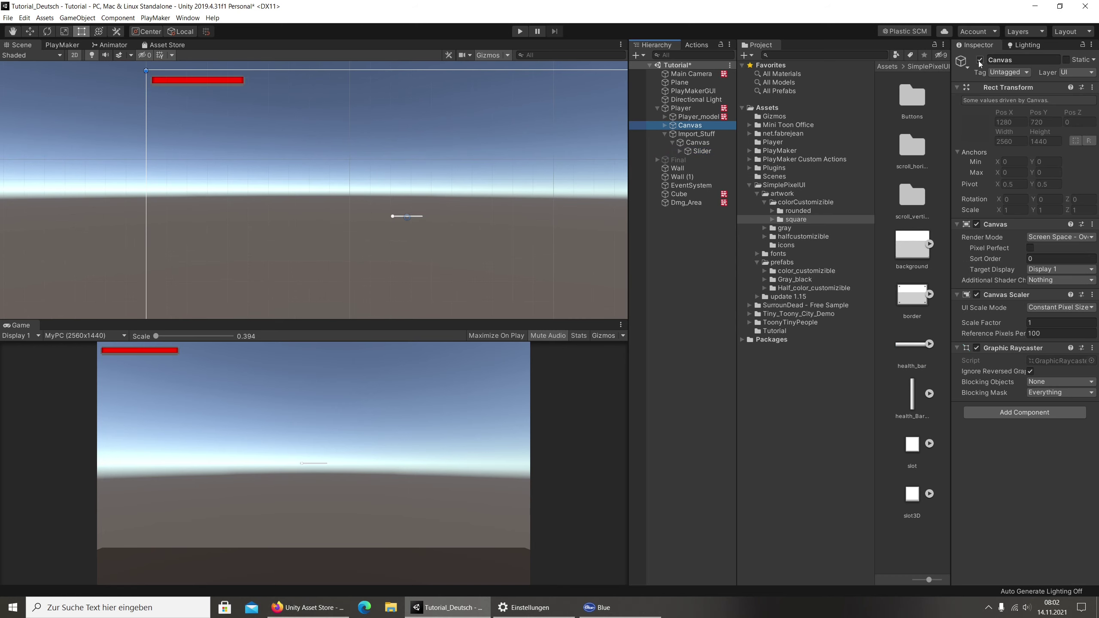
left_click(697, 143)
left_click(700, 151)
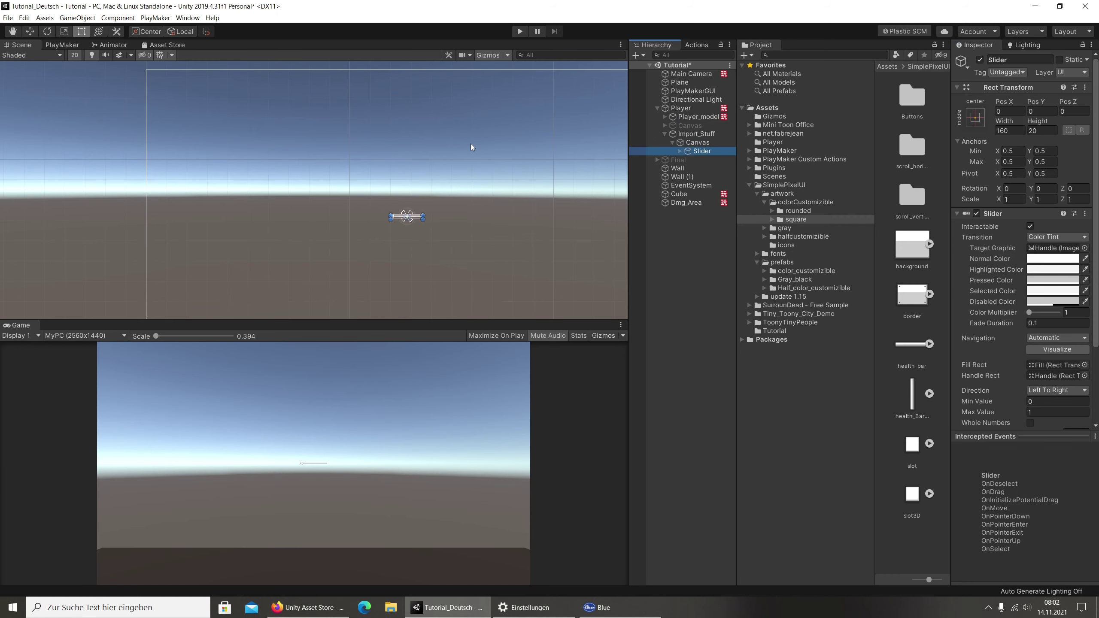
Anchor the Slider to the top-left corner using the Anchor Presets.
left_click(975, 117)
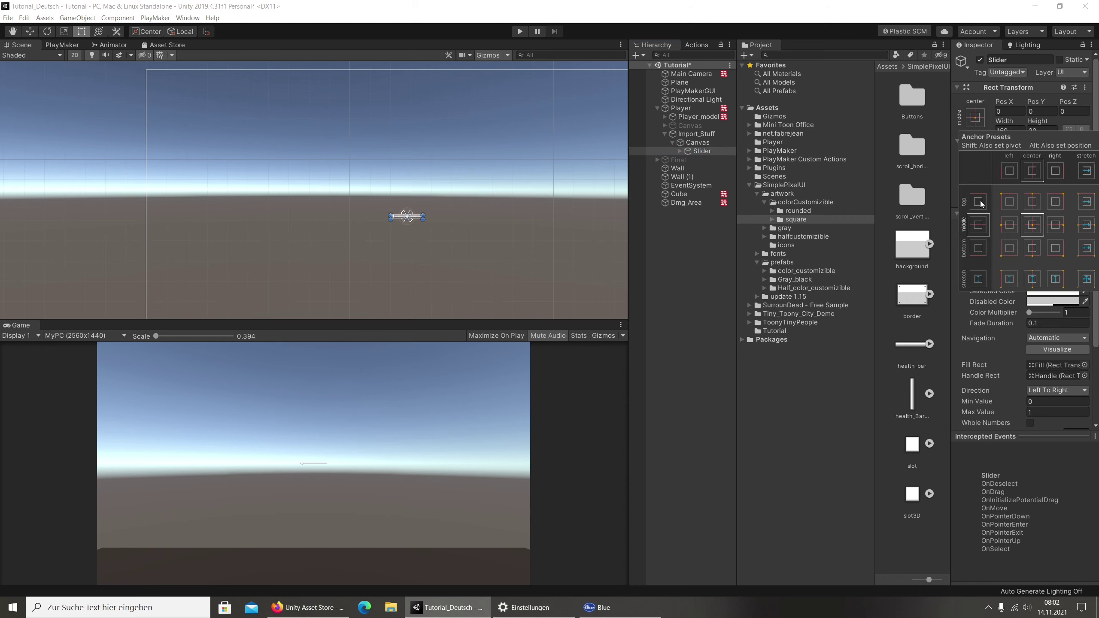
left_click(1010, 203)
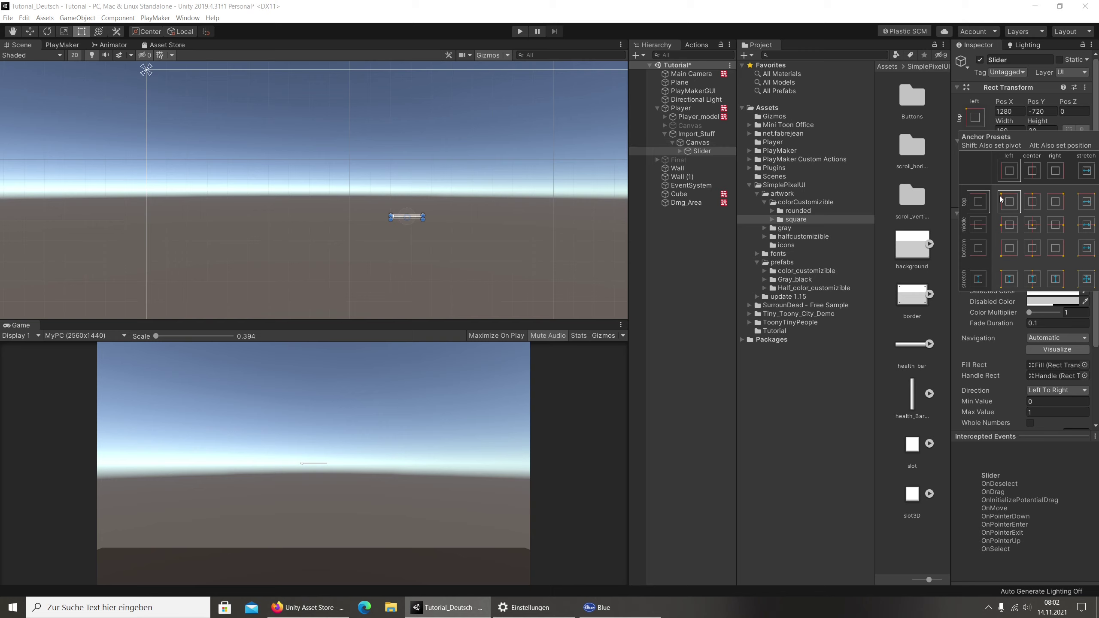
left_click(35, 36)
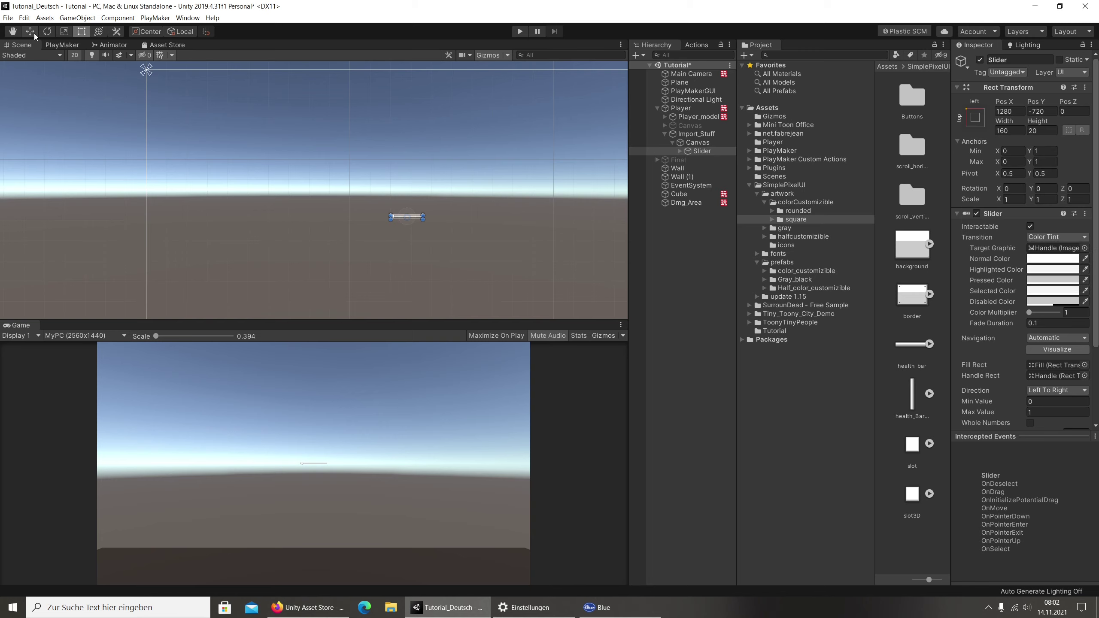
Move the Slider into the screen's top-left corner, around X 99, Y -36.3.
left_click(34, 31)
left_click_drag(405, 173, 413, 43)
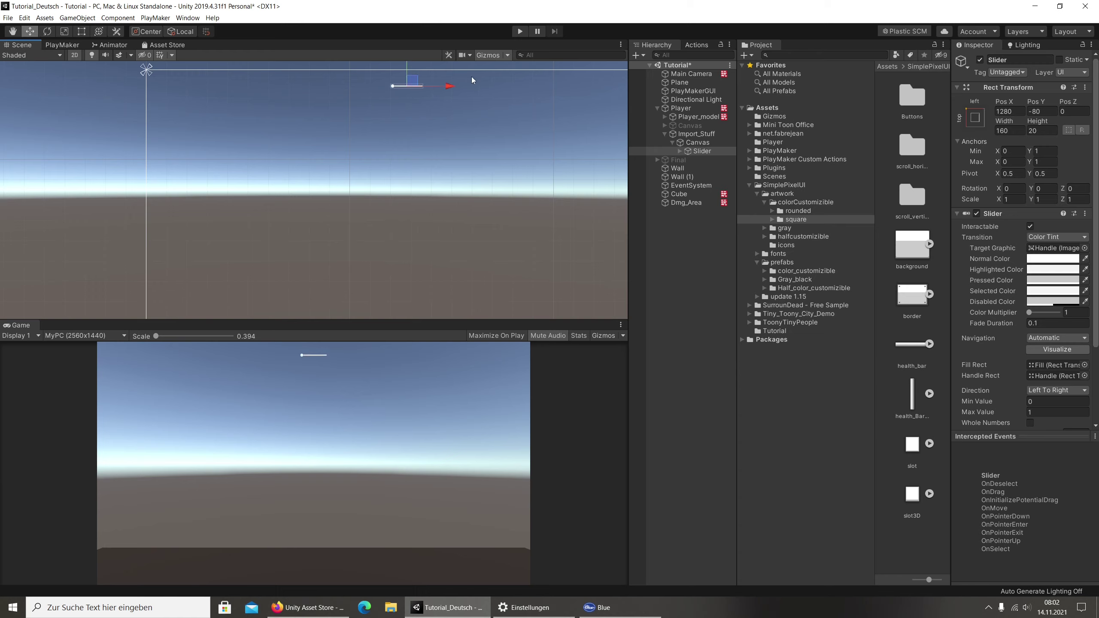
left_click_drag(452, 88, 217, 89)
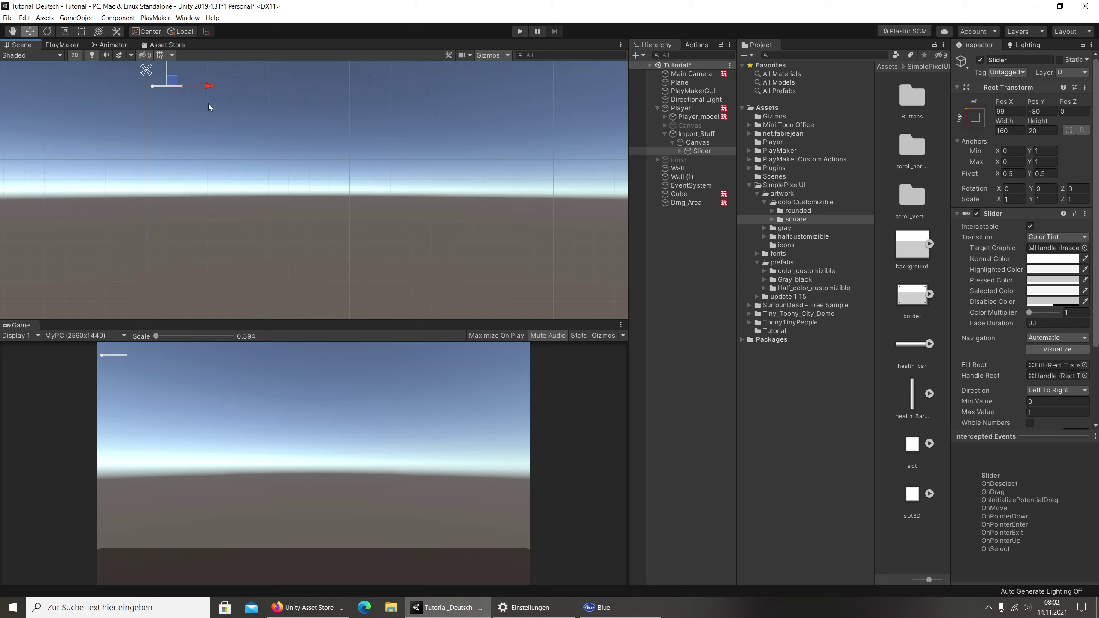
middle_click_drag(207, 103, 360, 200)
scroll(361, 201, "up", 5)
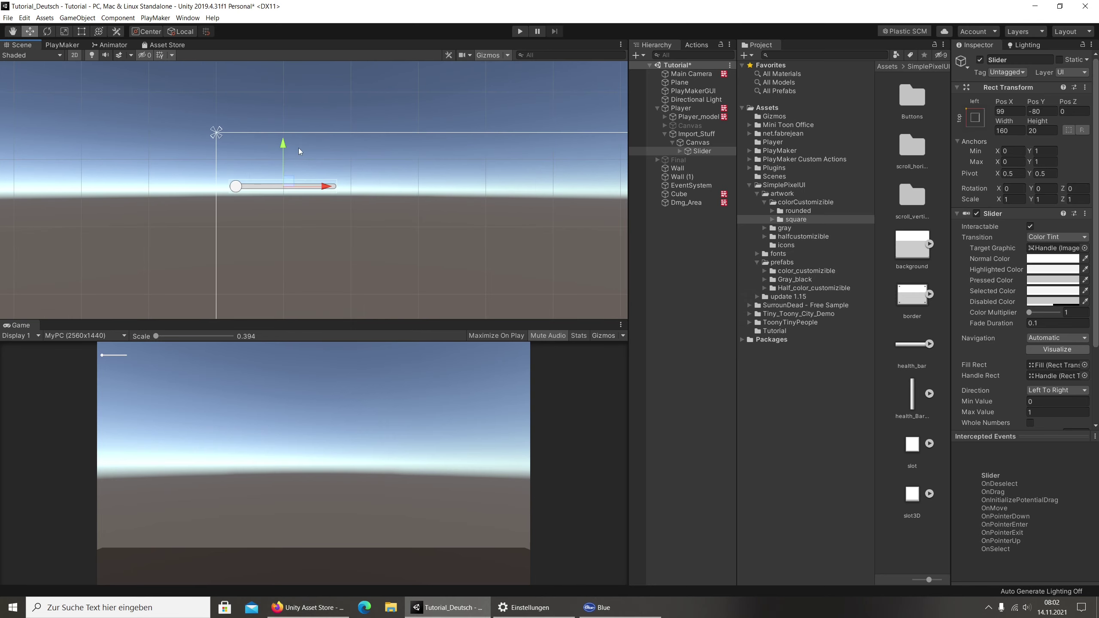
left_click_drag(284, 149, 283, 118)
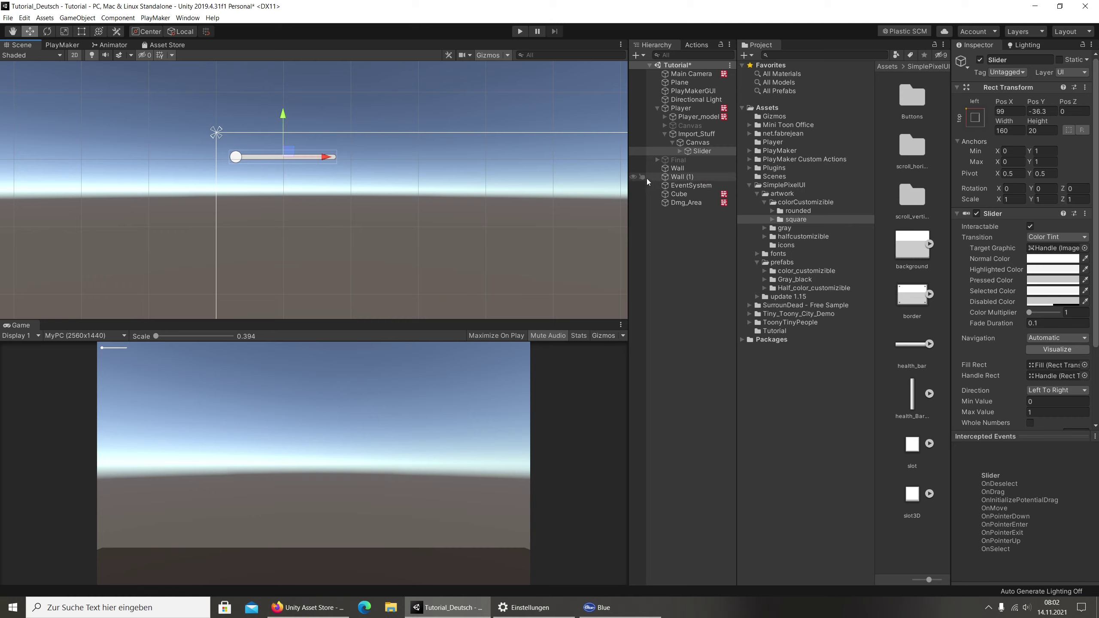
Delete the Slider's Handle Slide Area, leaving only Background and Fill Area under it.
left_click(678, 151)
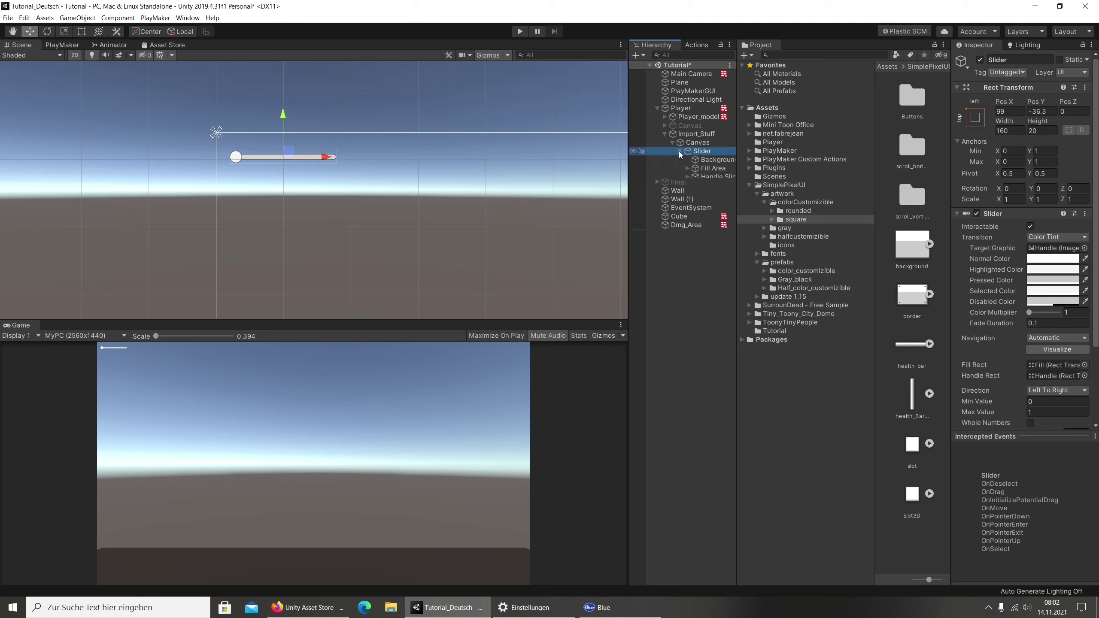
left_click(713, 178)
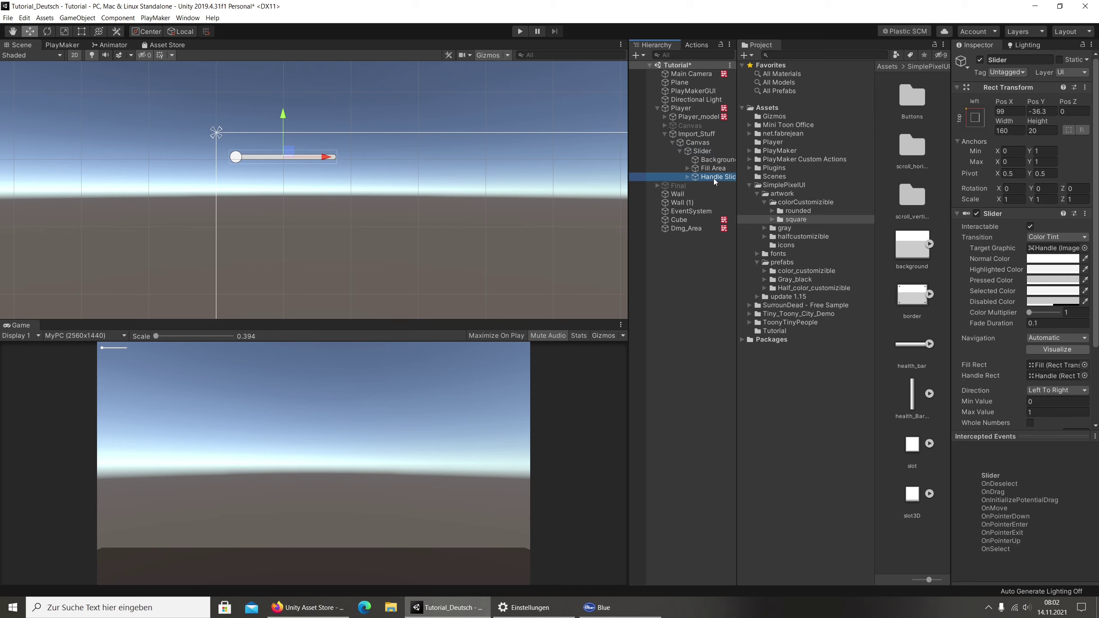
key("f")
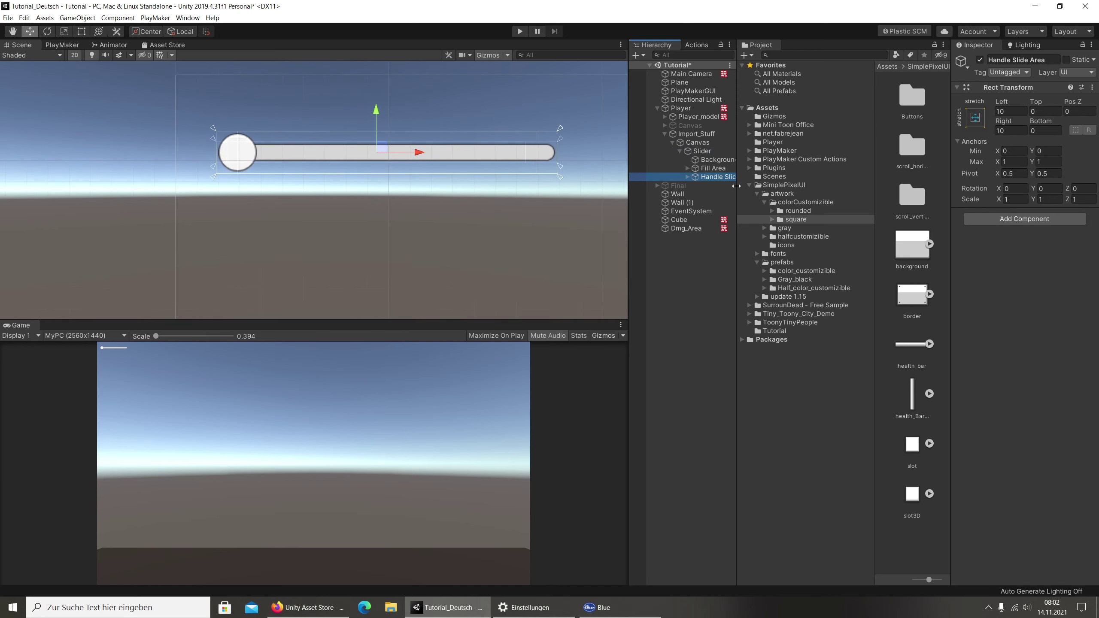
left_click_drag(736, 186, 834, 183)
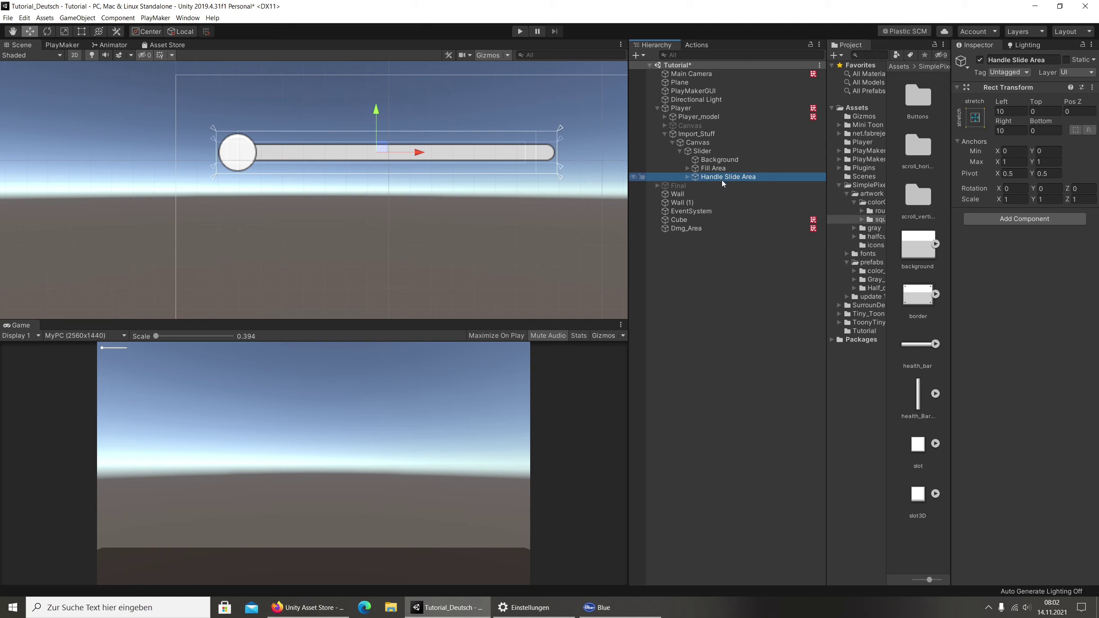
key("Delete")
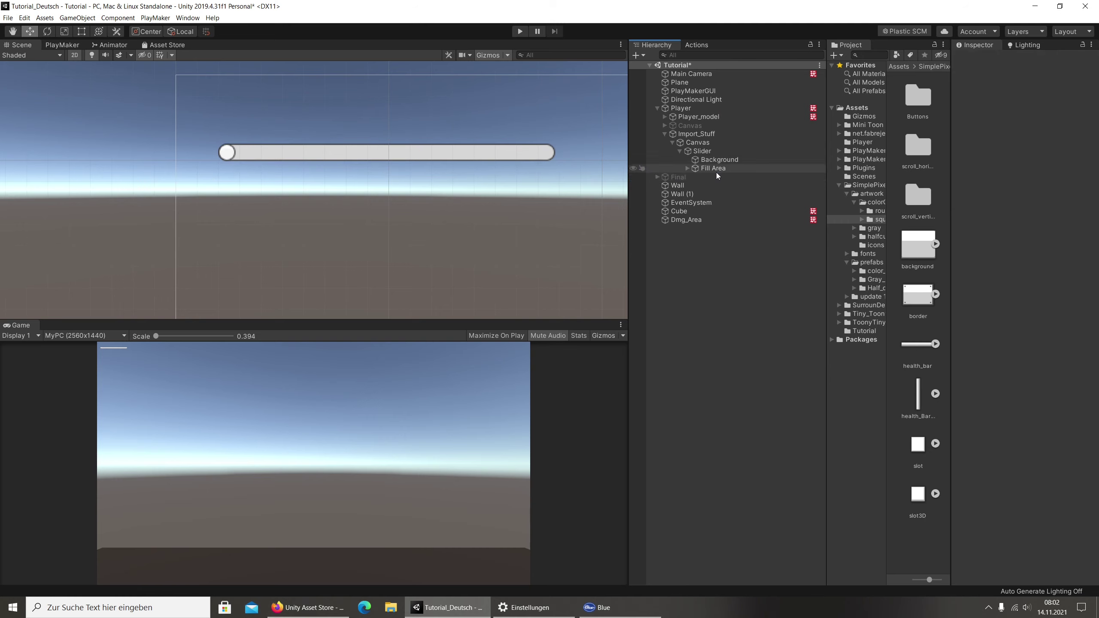
left_click(715, 171)
left_click(705, 161)
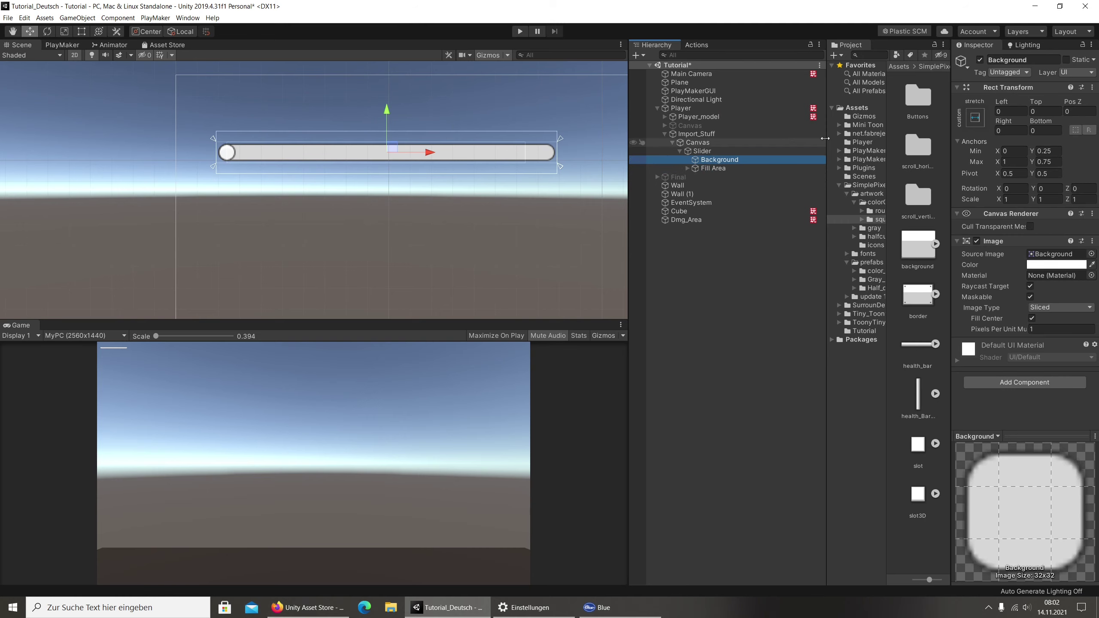
Assign the health_bar sprite as the Background's Source Image.
left_click(979, 60)
left_click(979, 59)
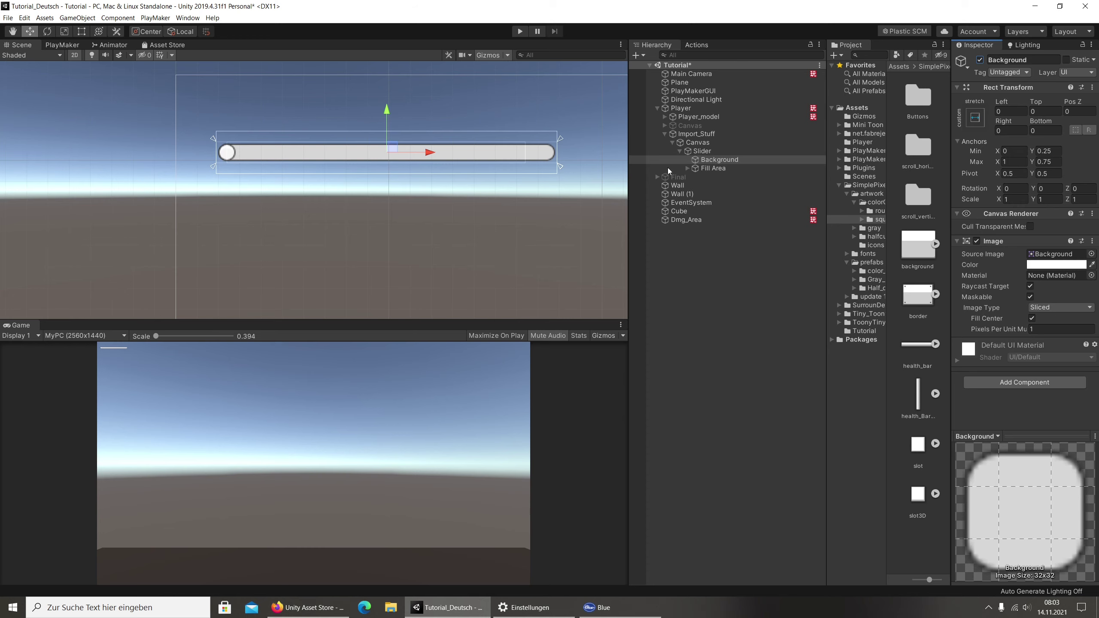
left_click(914, 344)
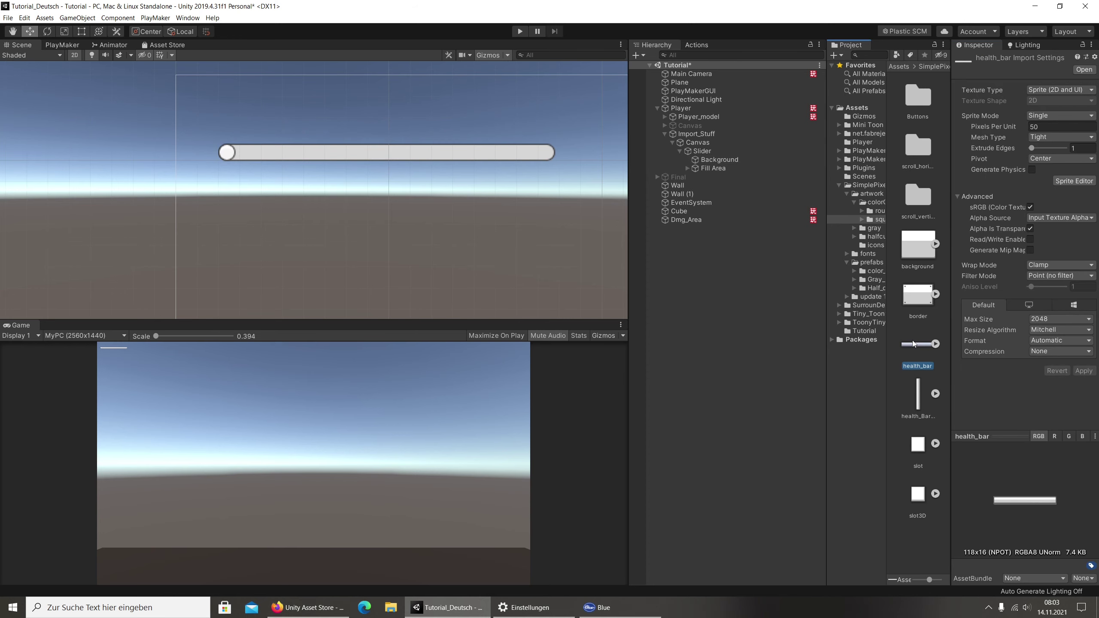
left_click(712, 160)
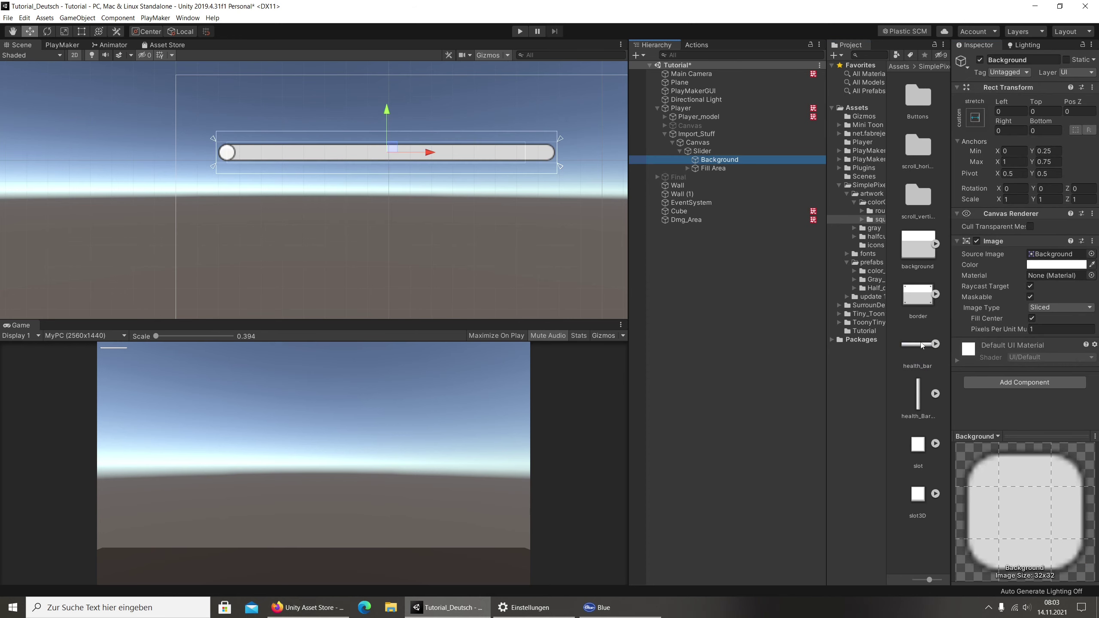
left_click_drag(921, 345, 1044, 258)
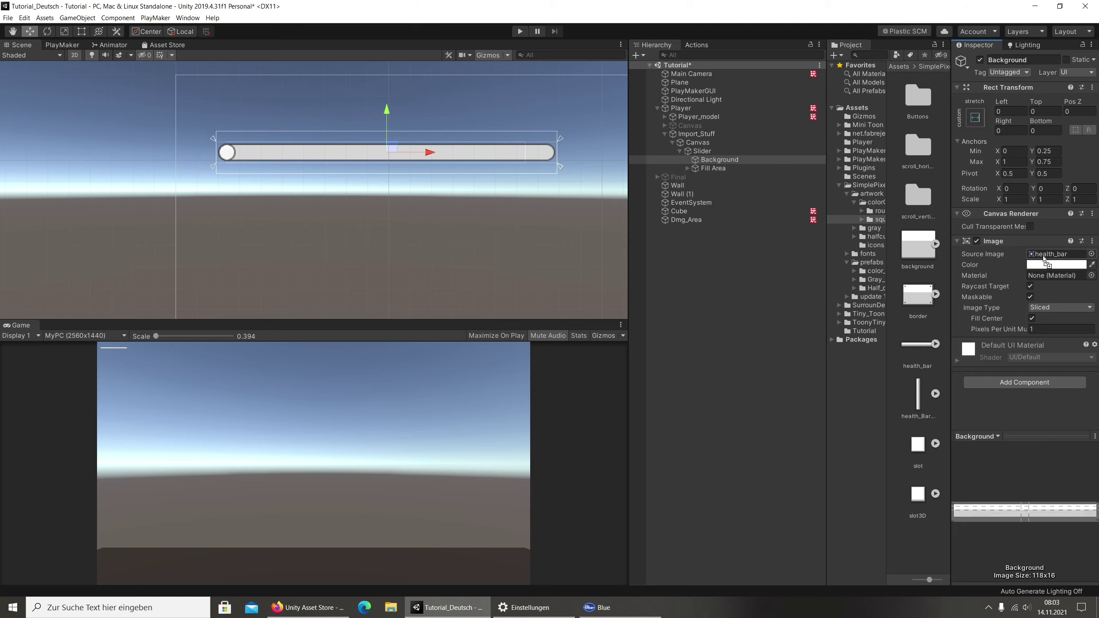
scroll(347, 158, "up", 3)
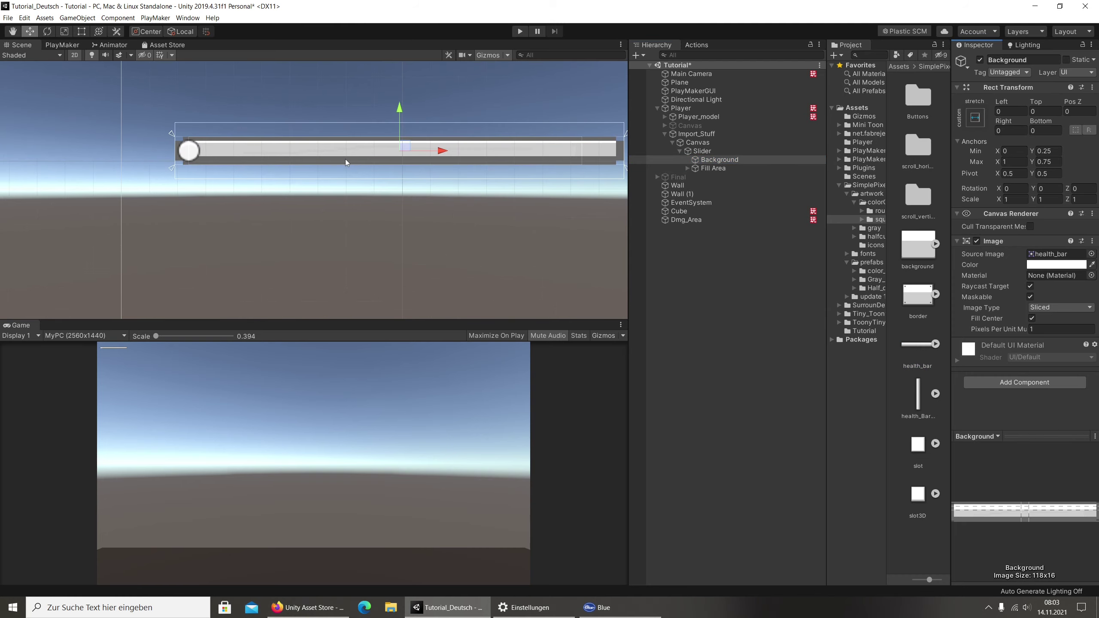
middle_click_drag(345, 159, 338, 203)
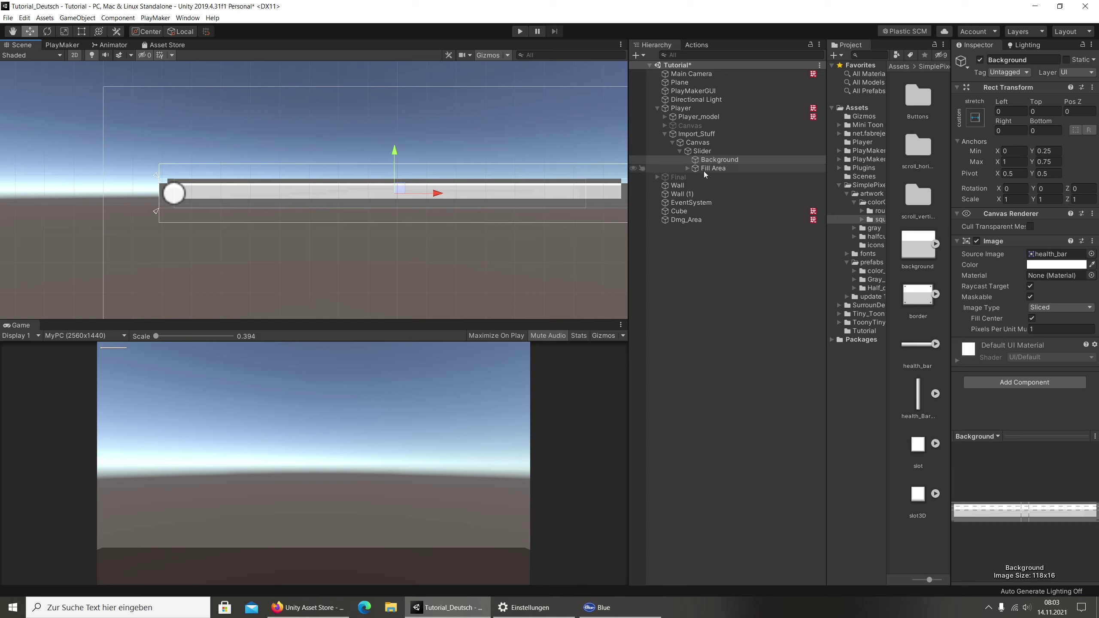
Raise the Slider's Value from 0 to 1 so the white fill spans the bar.
left_click(704, 170)
key("f")
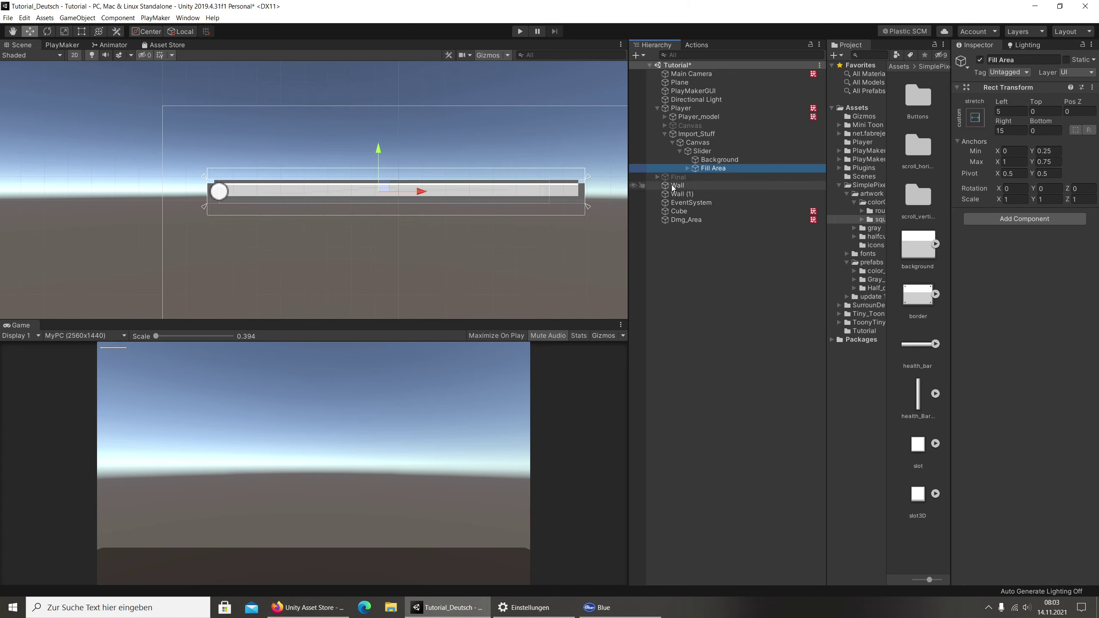
left_click(687, 168)
left_click(714, 178)
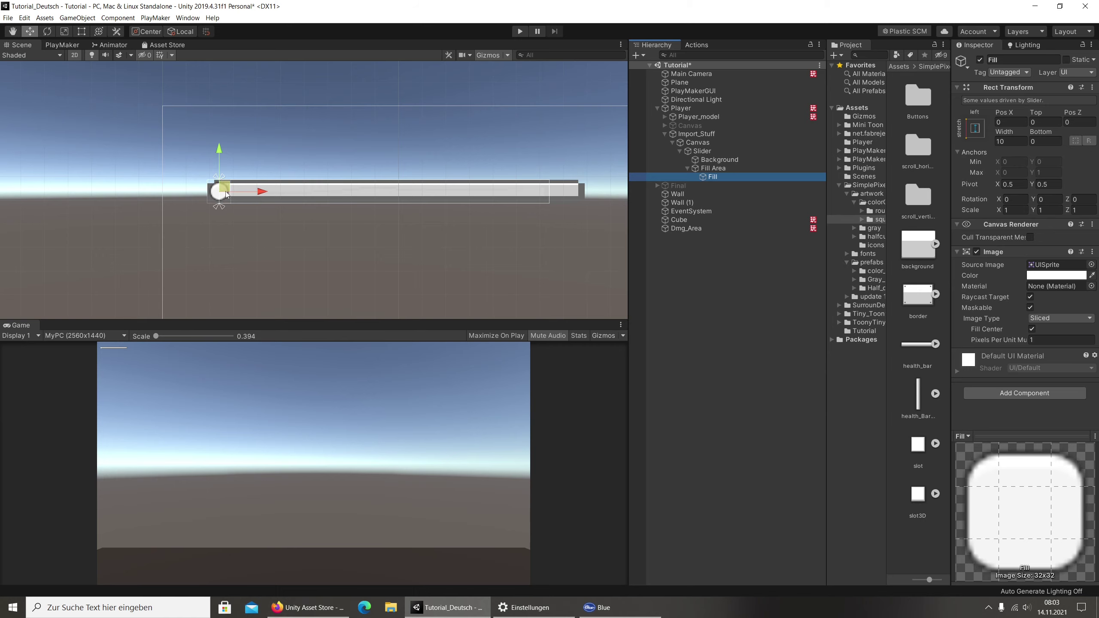
left_click(710, 153)
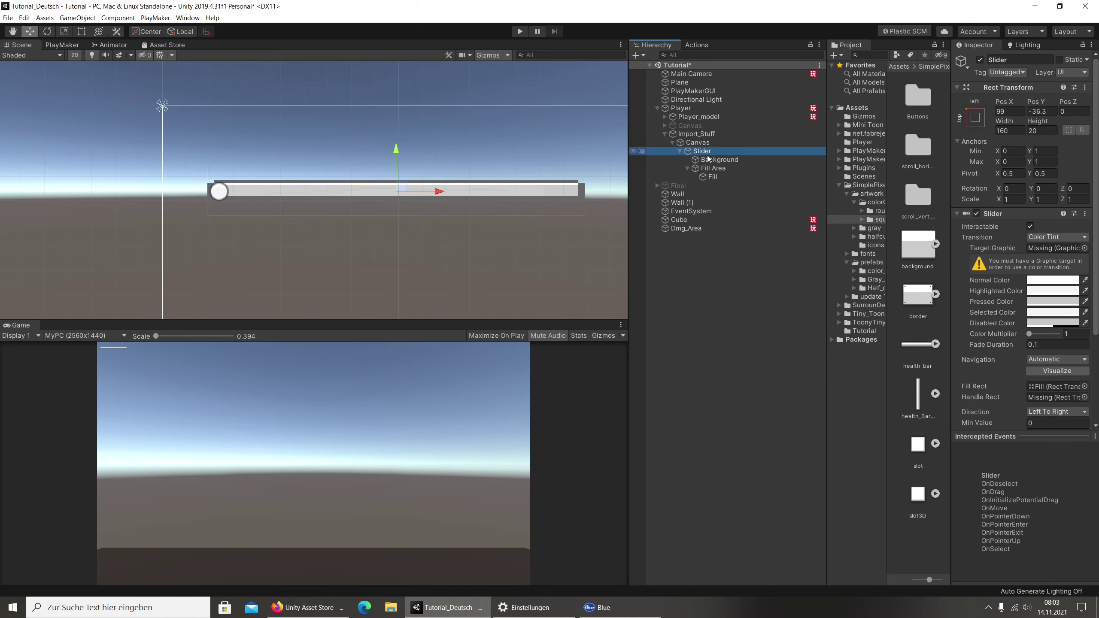
scroll(1034, 331, "down", 5)
left_click_drag(1033, 338, 1091, 340)
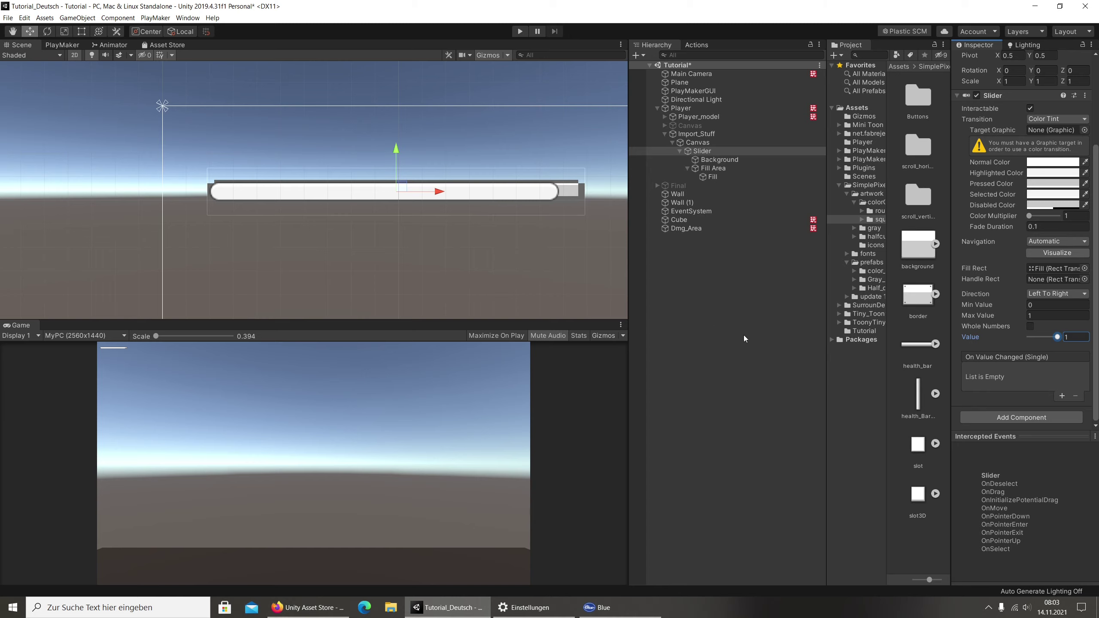
left_click(703, 179)
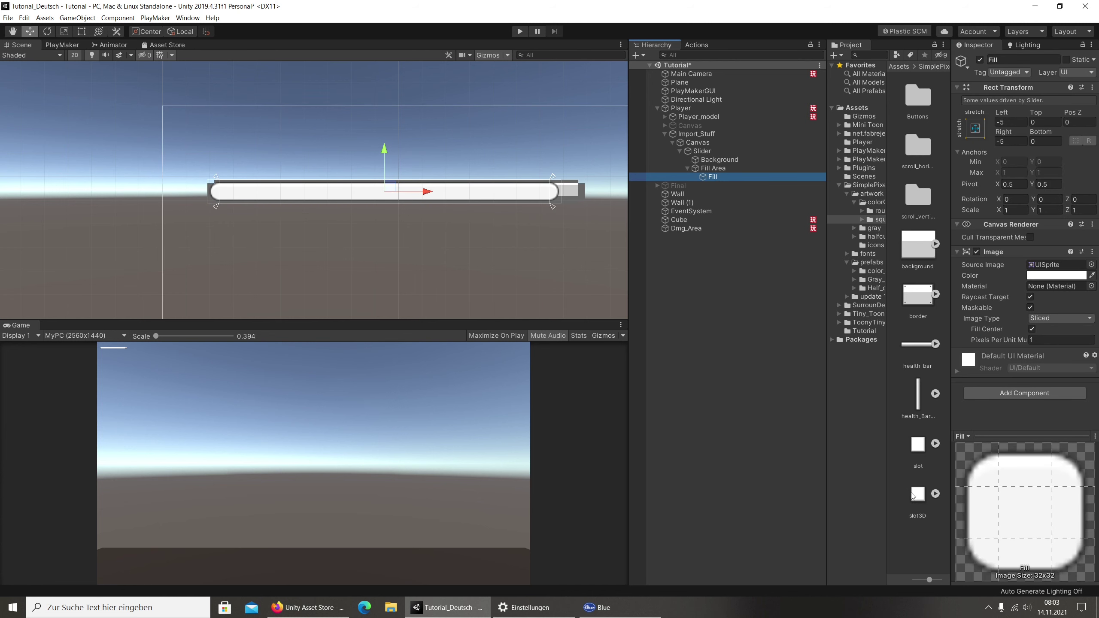
Set Fill's Image Source Image to the slot3D sprite and re-centre the bar in view.
left_click_drag(919, 500, 1046, 271)
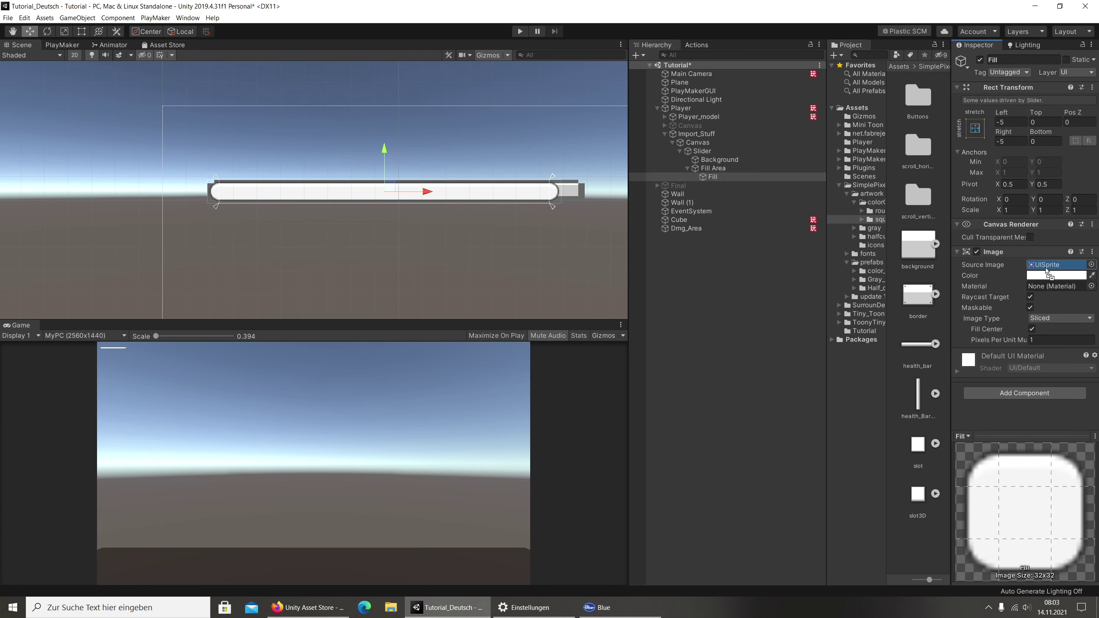
scroll(506, 204, "up", 2)
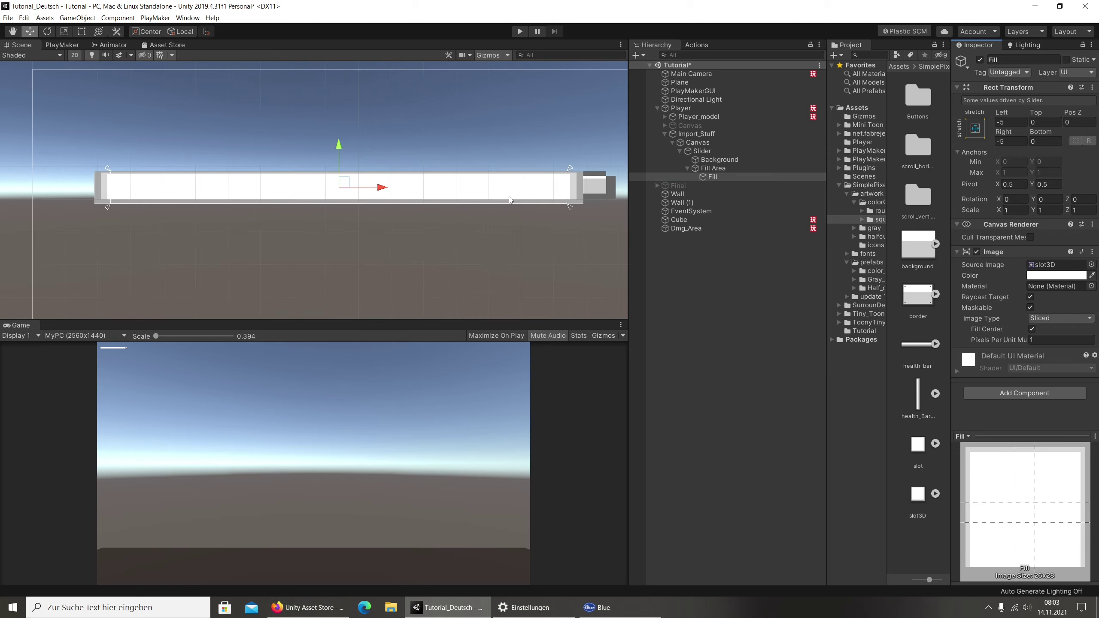
scroll(514, 209, "up", 3)
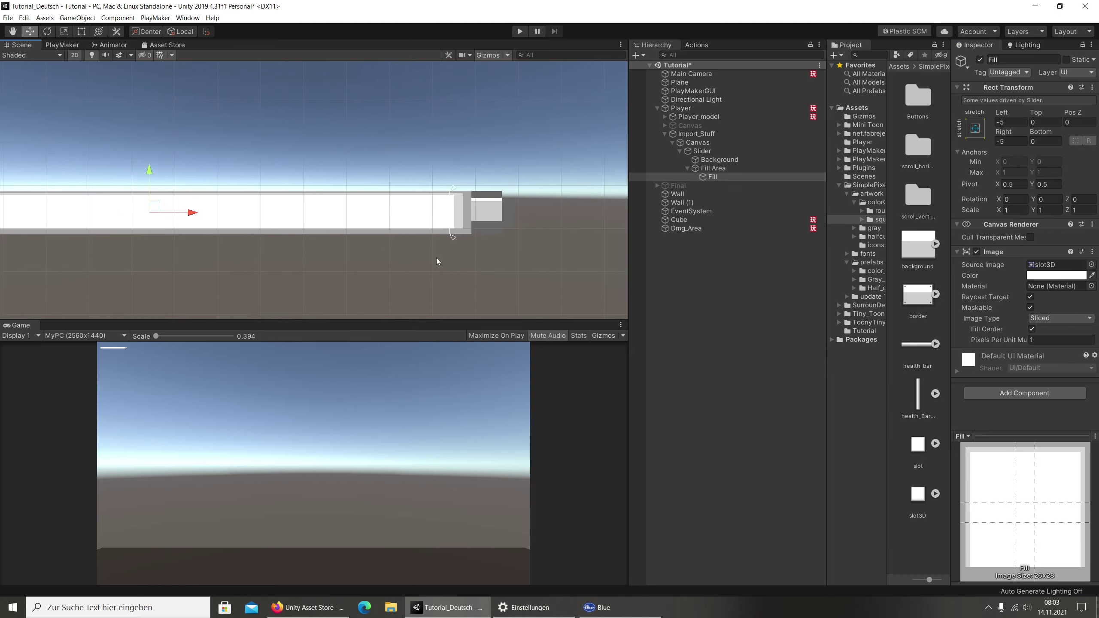
middle_click_drag(436, 261, 326, 246)
scroll(361, 194, "down", 3)
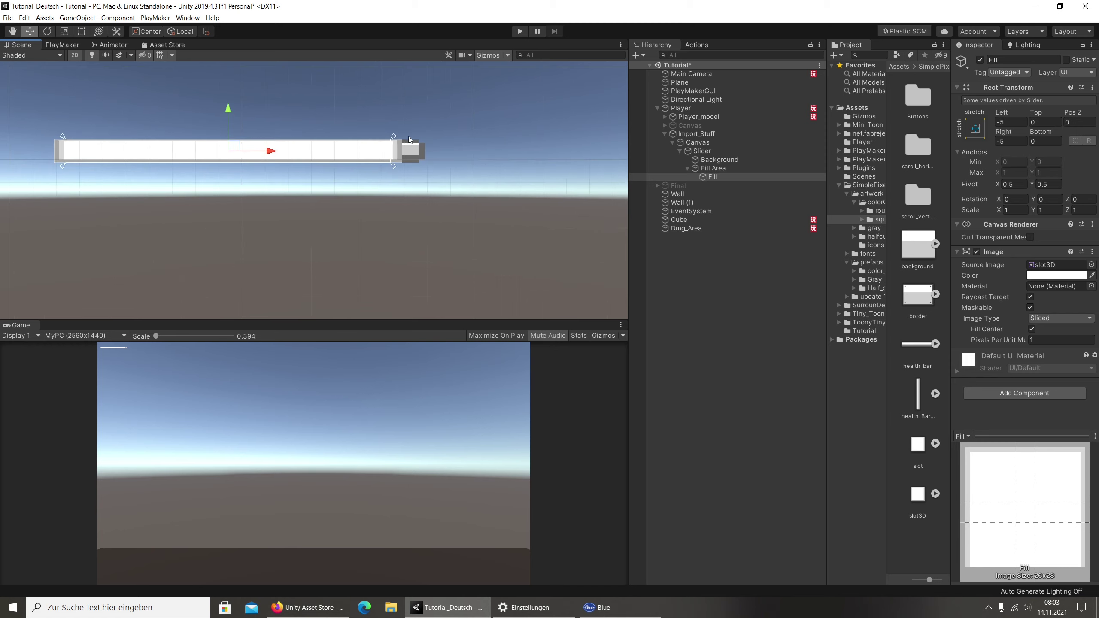
middle_click_drag(409, 139, 458, 257)
left_click(713, 169)
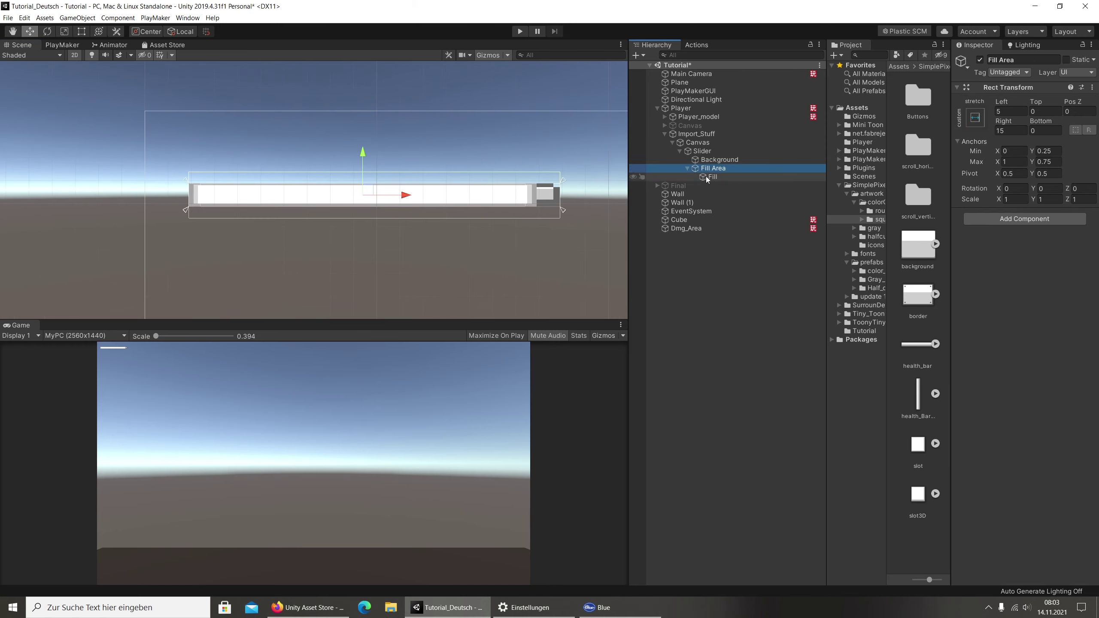
left_click(706, 176)
scroll(451, 230, "up", 3)
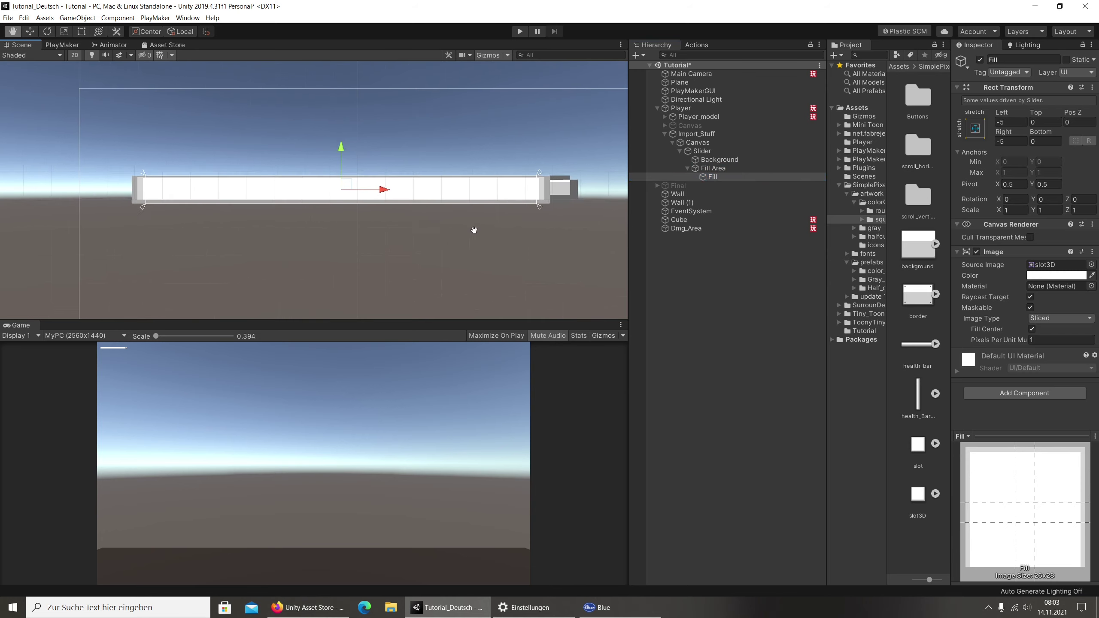
middle_click_drag(474, 230, 402, 248)
scroll(402, 248, "up", 2)
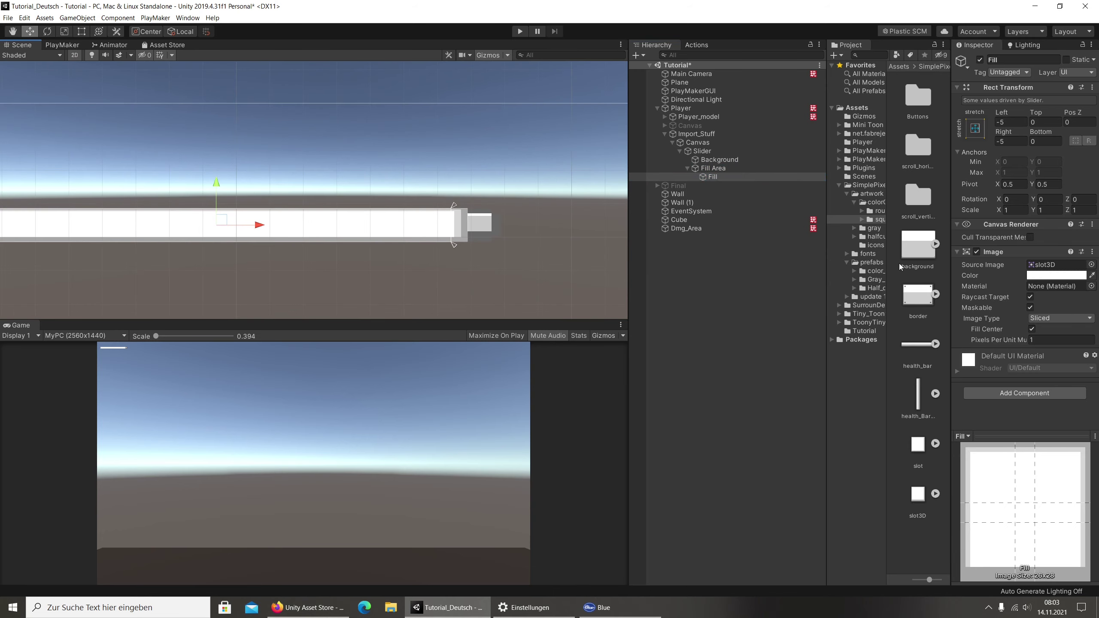
Colour the Fill image pure red (FF0000) and frame the bar in the Scene view.
left_click(1055, 275)
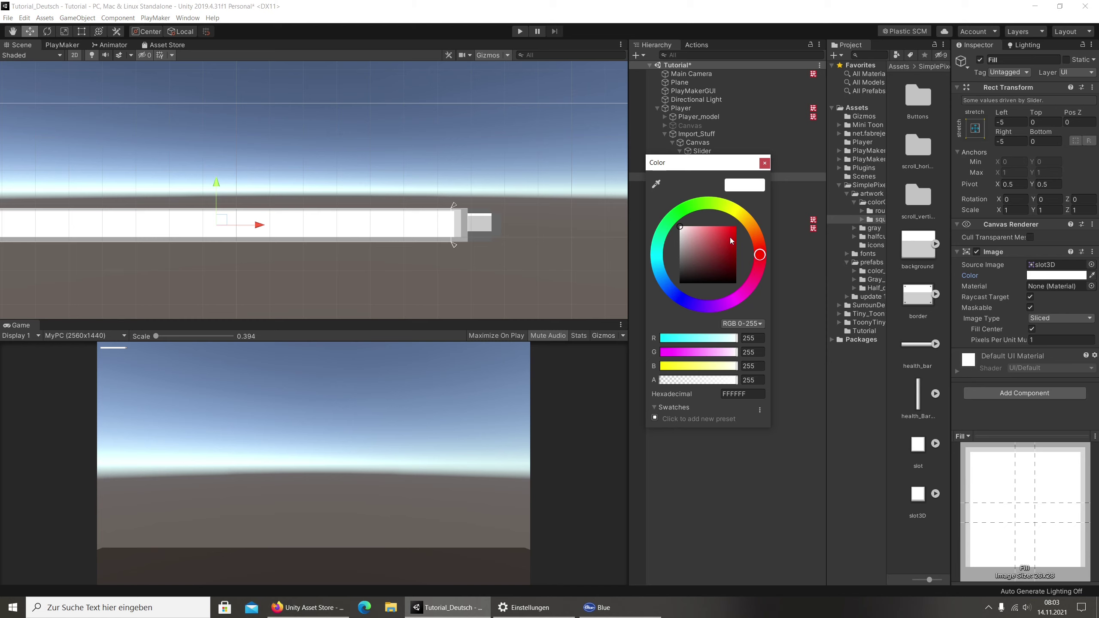
left_click_drag(729, 237, 745, 224)
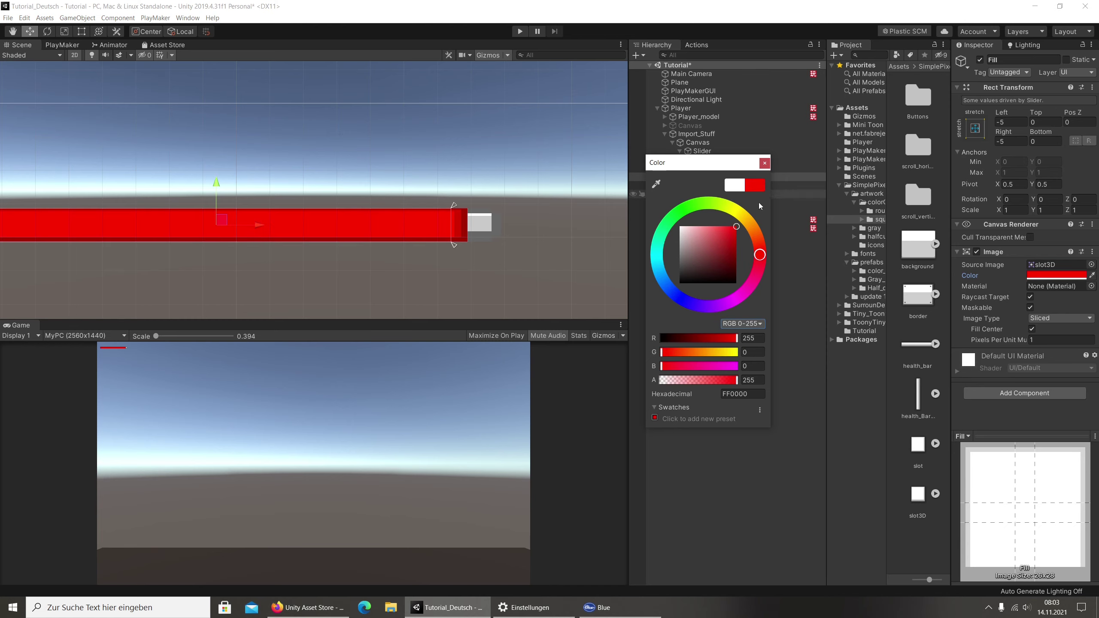
left_click(767, 162)
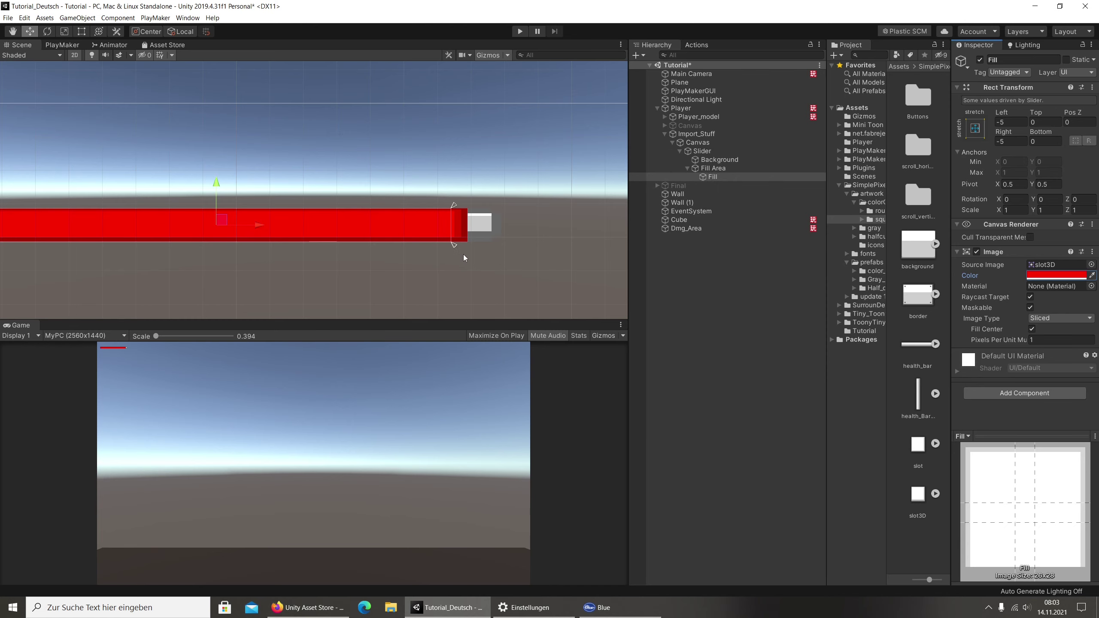
key("f")
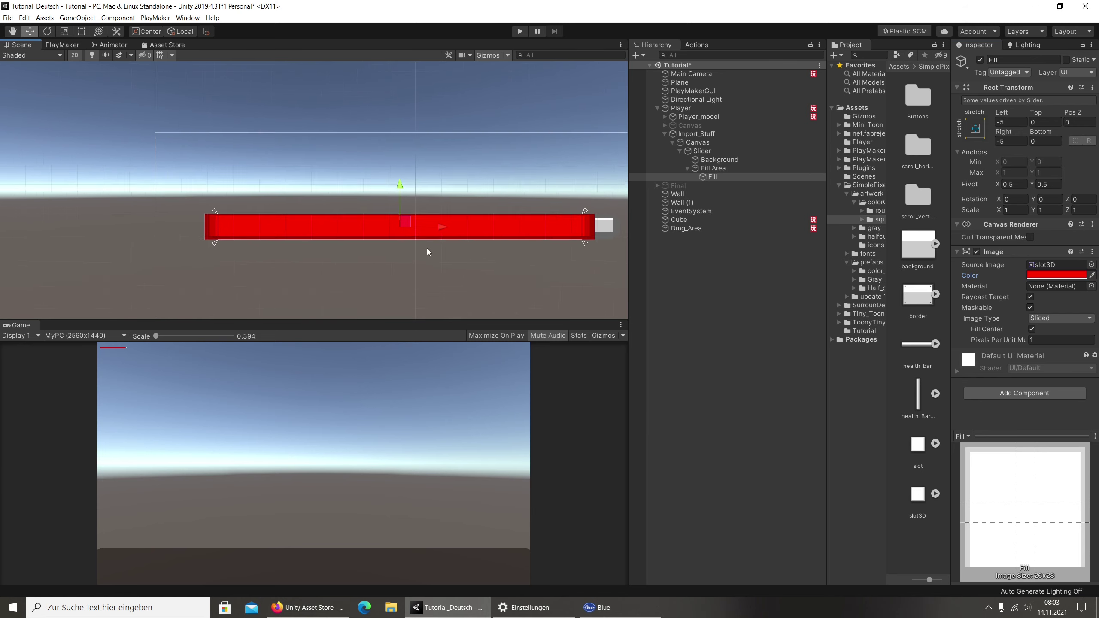
scroll(428, 249, "up", 4)
mouse_move(429, 250)
middle_mouse_down()
mouse_move(405, 278)
mouse_move(314, 191)
middle_mouse_up()
left_click(733, 168)
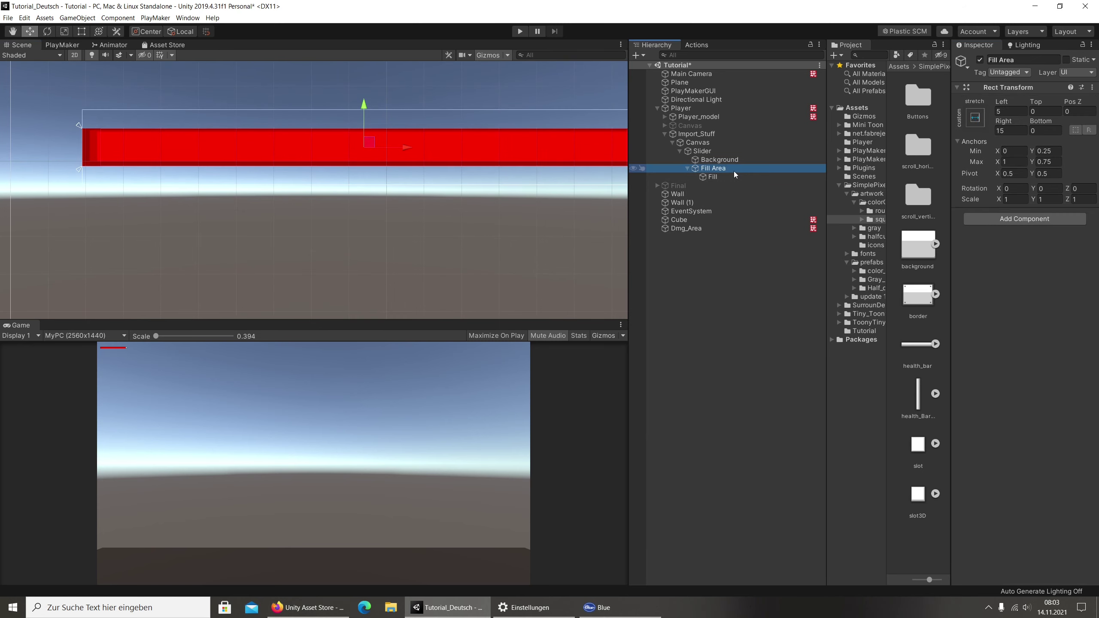
left_click(706, 177)
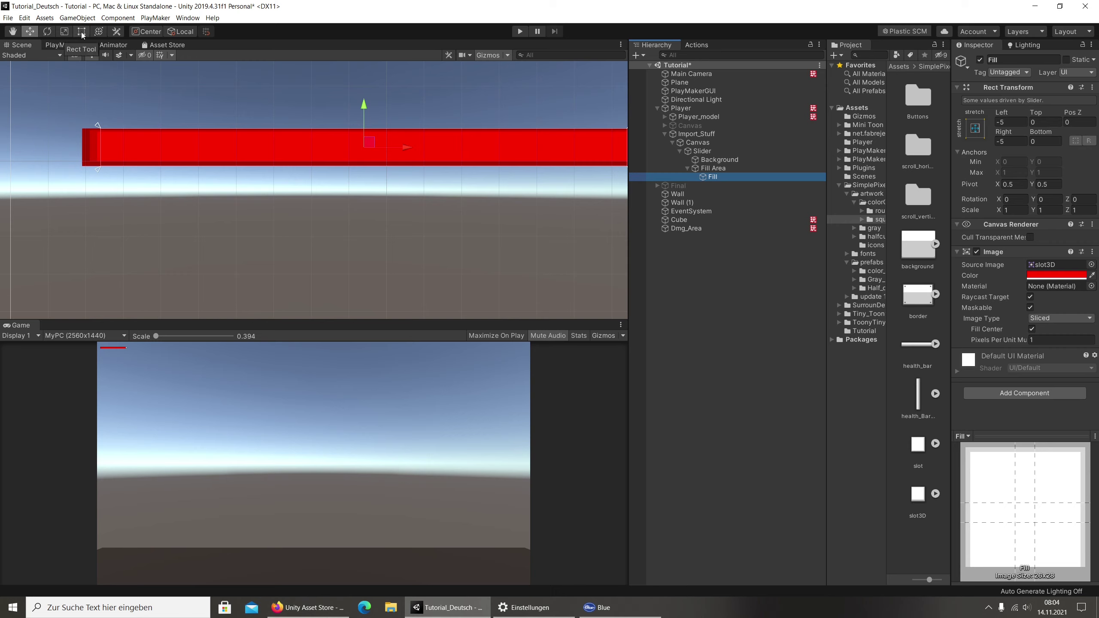
With the Rect Tool, line up the red fill's left edge with the bar's left end.
left_click(81, 32)
middle_click_drag(120, 147, 204, 210)
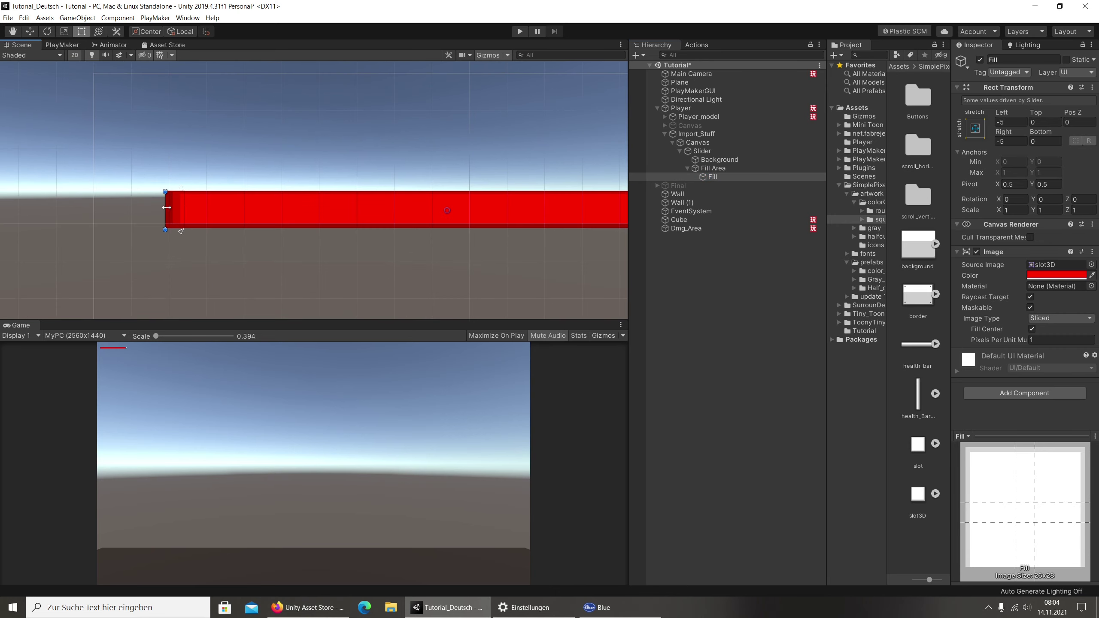
mouse_move(167, 207)
left_mouse_down()
mouse_move(189, 210)
mouse_move(176, 211)
left_mouse_up()
scroll(420, 236, "up", 1)
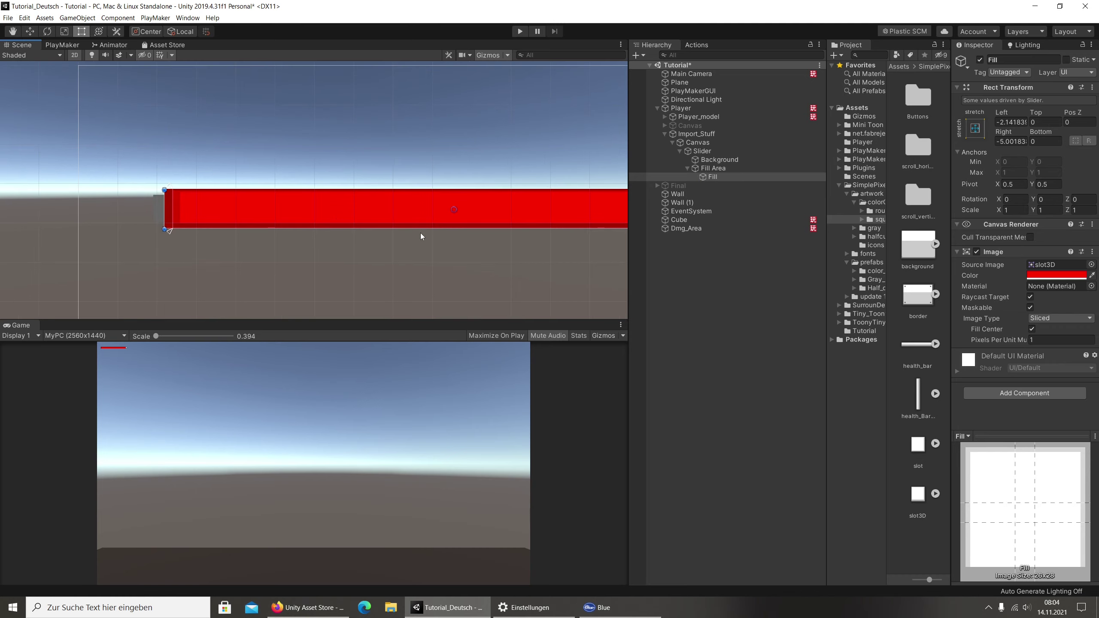
scroll(472, 210, "up", 1)
scroll(307, 203, "up", 1)
scroll(296, 201, "up", 2)
scroll(159, 192, "up", 1)
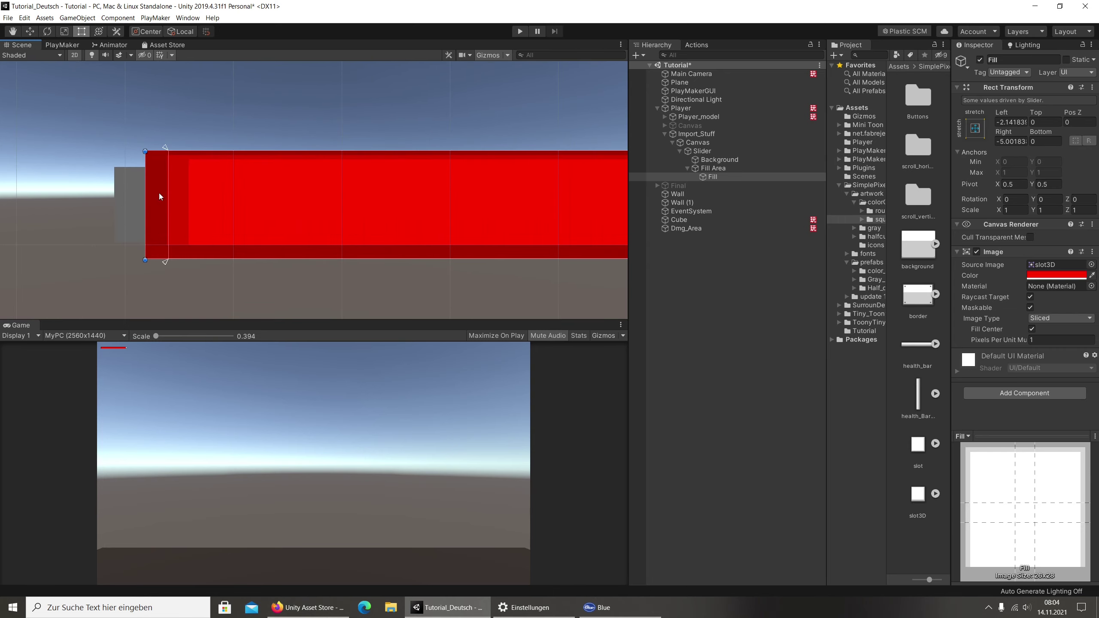
left_click_drag(146, 192, 145, 205)
Stretch the fill's right edge out to the bar's right end, Right offset about -12.2.
mouse_move(228, 212)
middle_mouse_down()
mouse_move(579, 191)
mouse_move(408, 210)
middle_mouse_up()
scroll(360, 206, "down", 1)
scroll(383, 209, "down", 2)
scroll(551, 209, "down", 1)
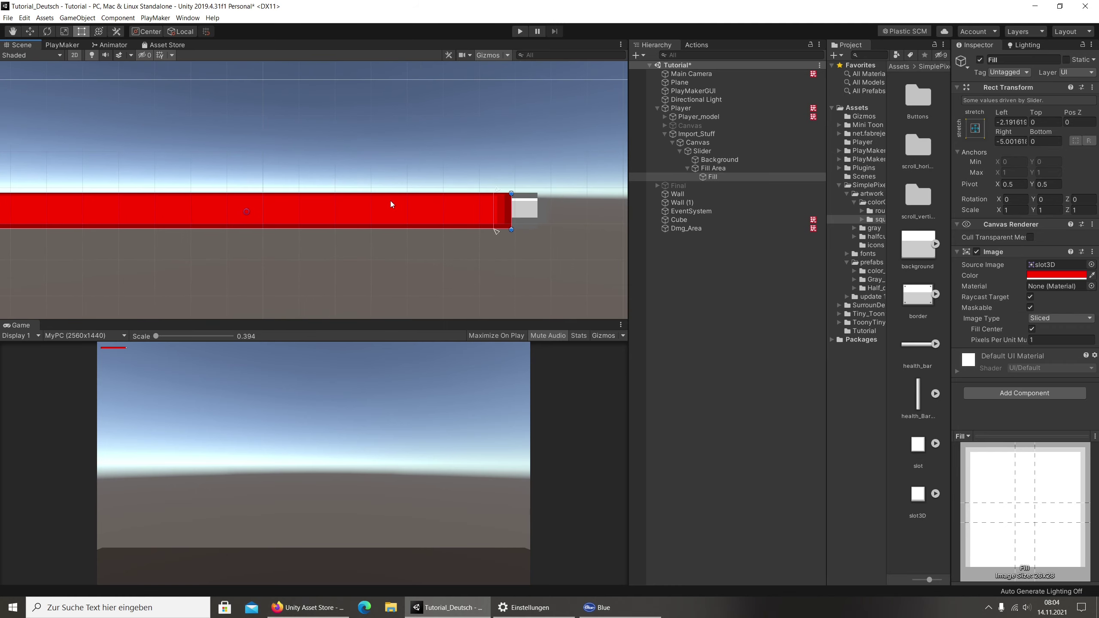
scroll(442, 225, "up", 2)
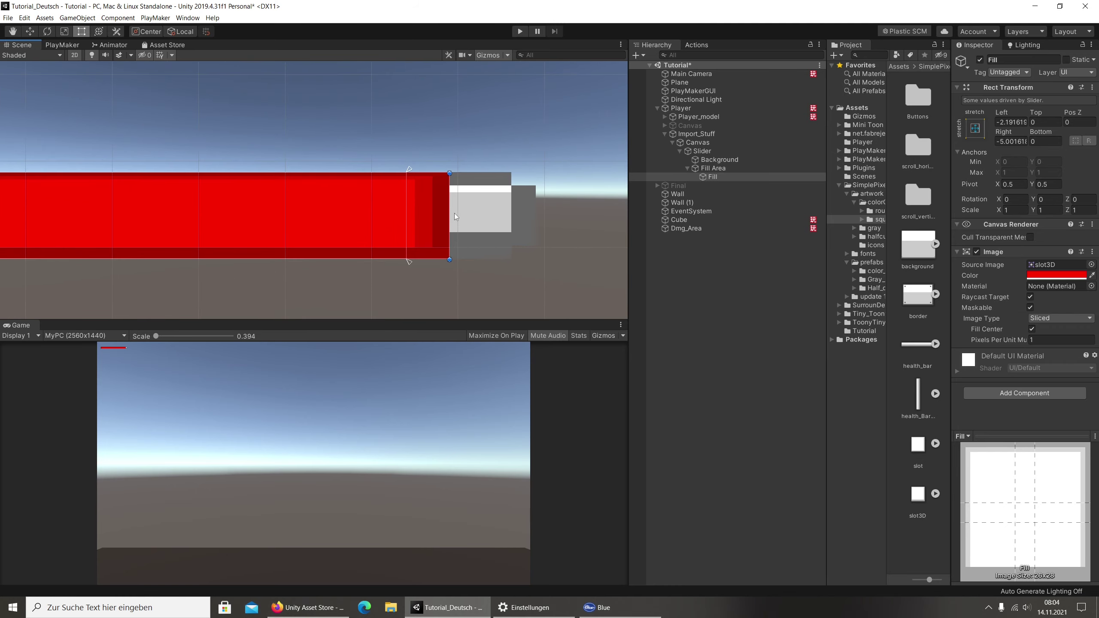
left_click_drag(451, 213, 512, 209)
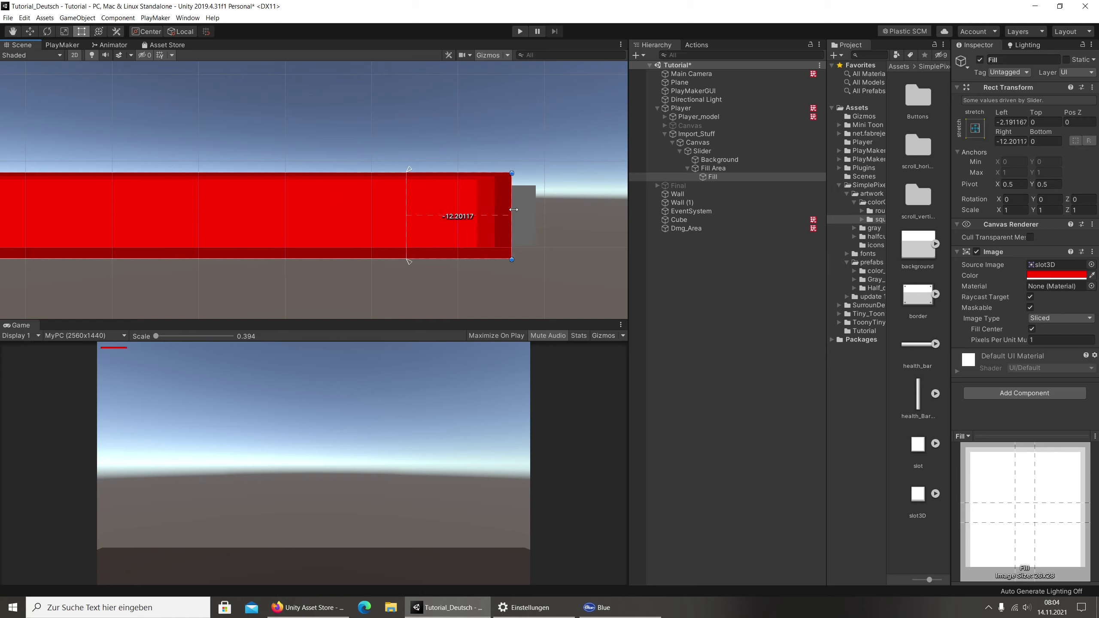
left_click(726, 150)
scroll(1038, 338, "down", 5)
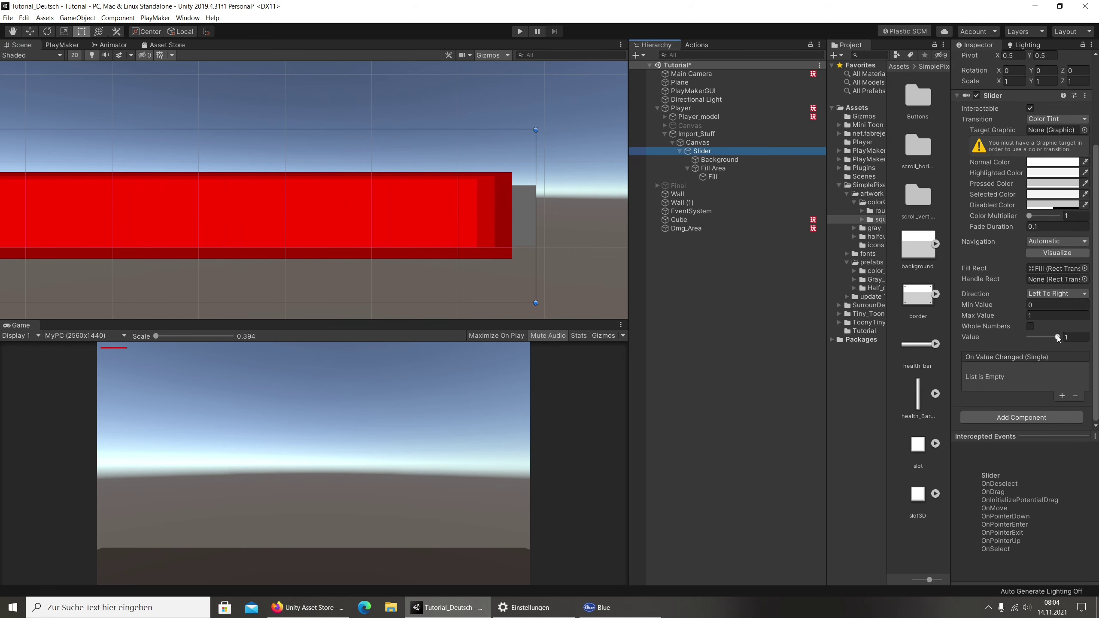
Drop the Slider's Value to 0 to preview the fill's empty state.
left_click(1044, 338)
left_click_drag(1042, 340, 977, 340)
scroll(173, 209, "down", 4)
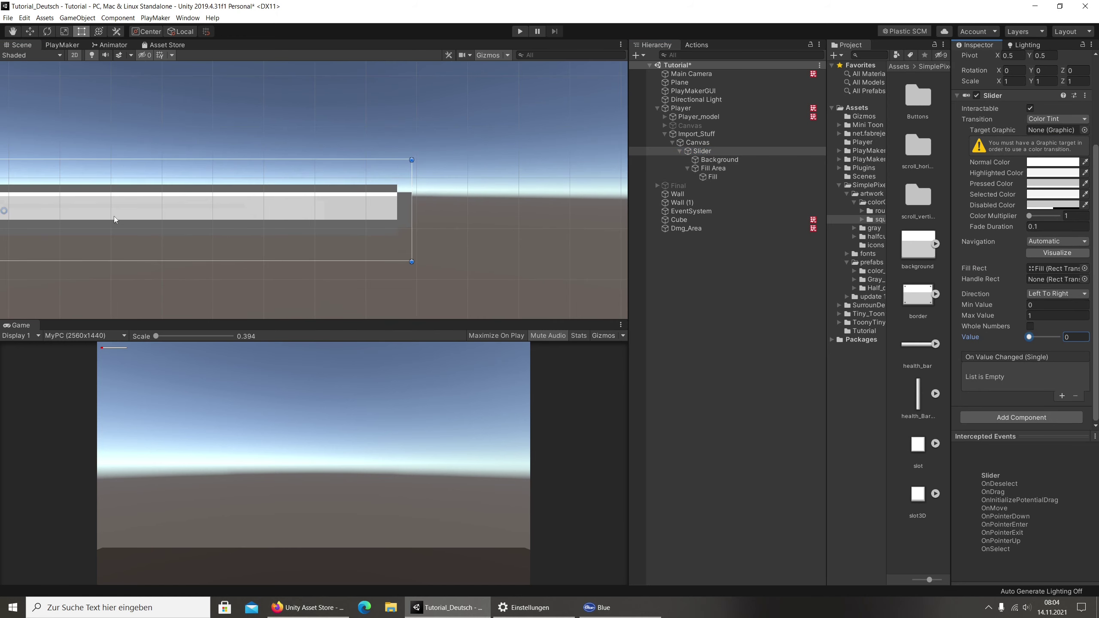
scroll(208, 197, "down", 2)
scroll(184, 186, "up", 2)
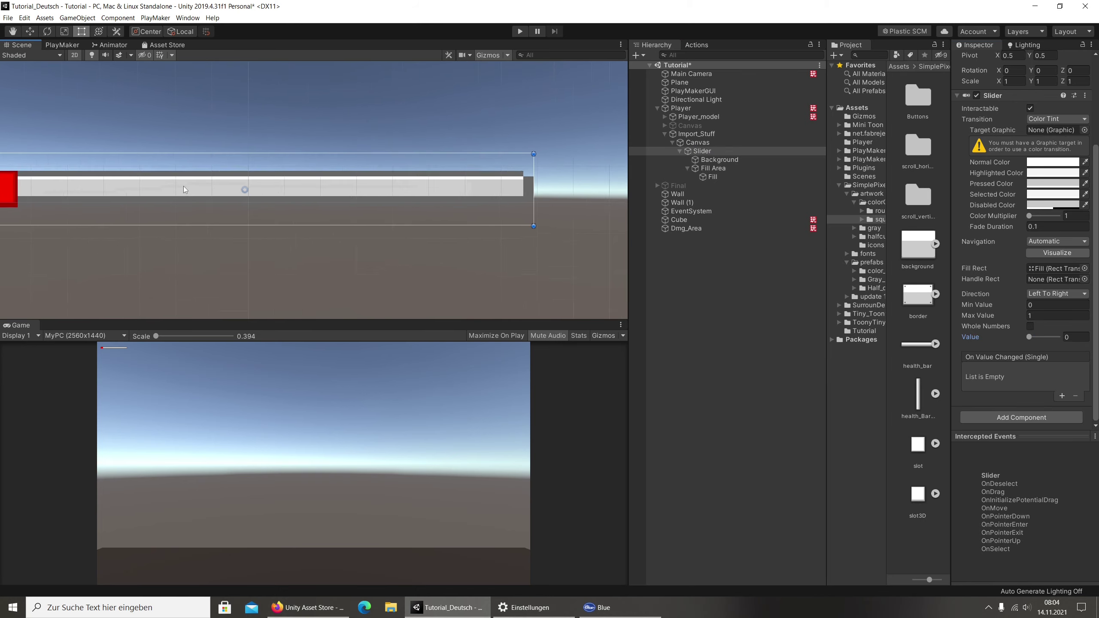
middle_click_drag(184, 186, 265, 200)
scroll(319, 198, "up", 1)
scroll(252, 197, "up", 2)
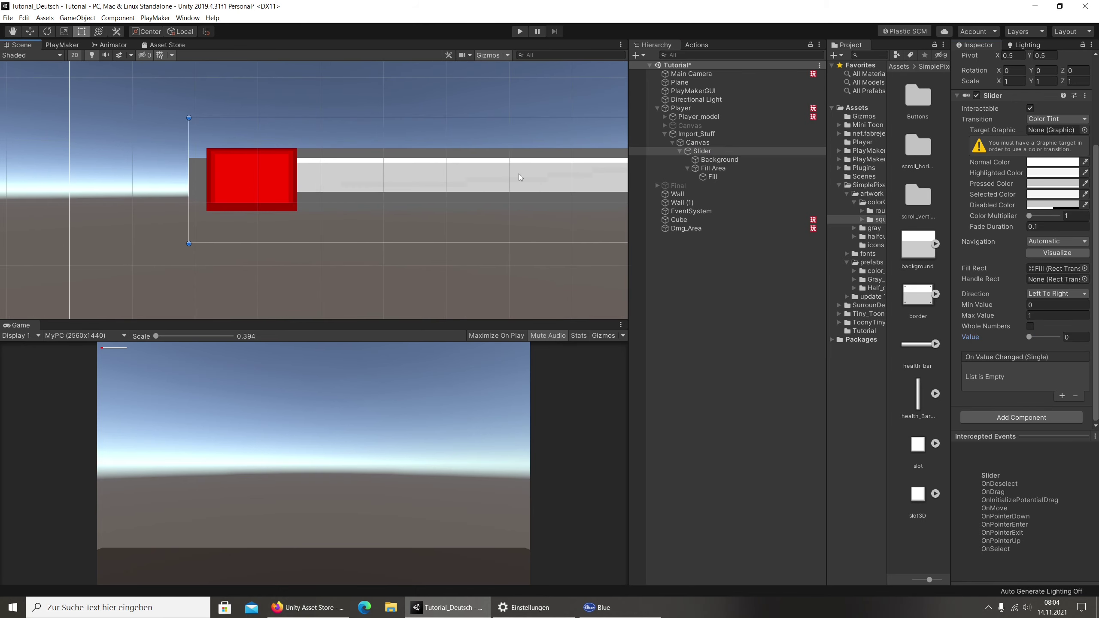
Widen the Fill Area's rect, pulling its right edge outward and left edge leftward.
left_click(713, 176)
left_click(713, 168)
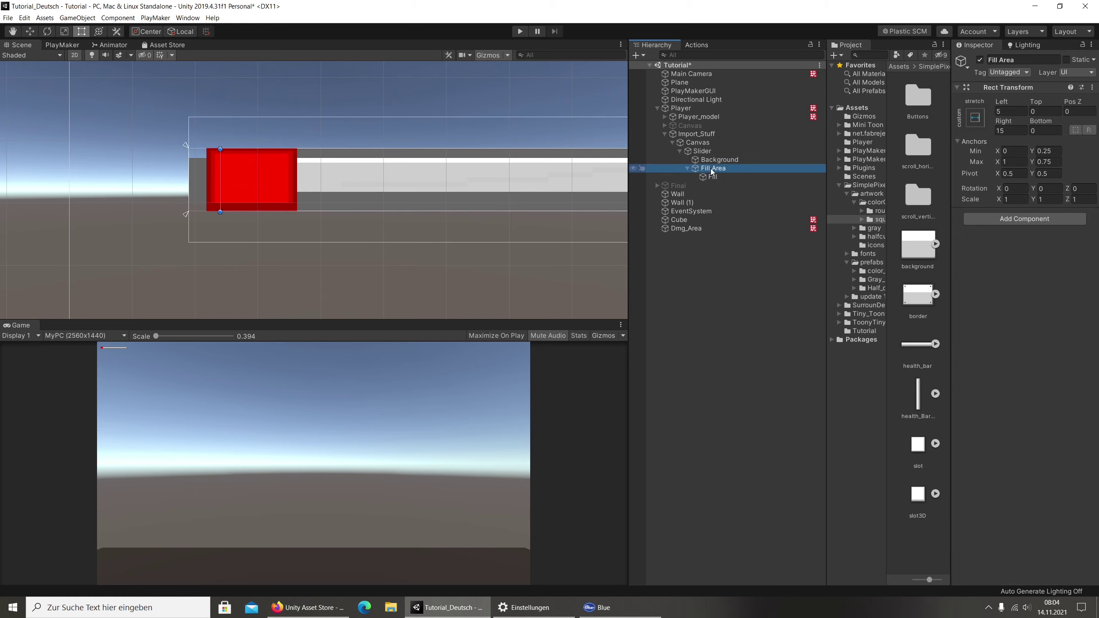
scroll(309, 173, "down", 1)
middle_click_drag(310, 173, 261, 209)
key("t")
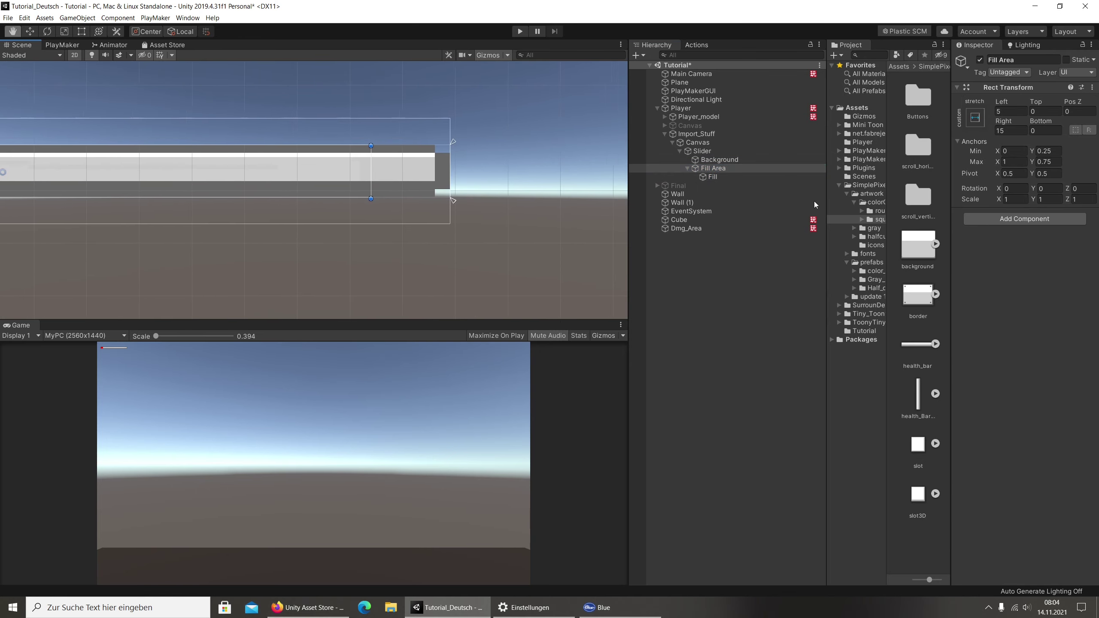
middle_click_drag(456, 198, 448, 189)
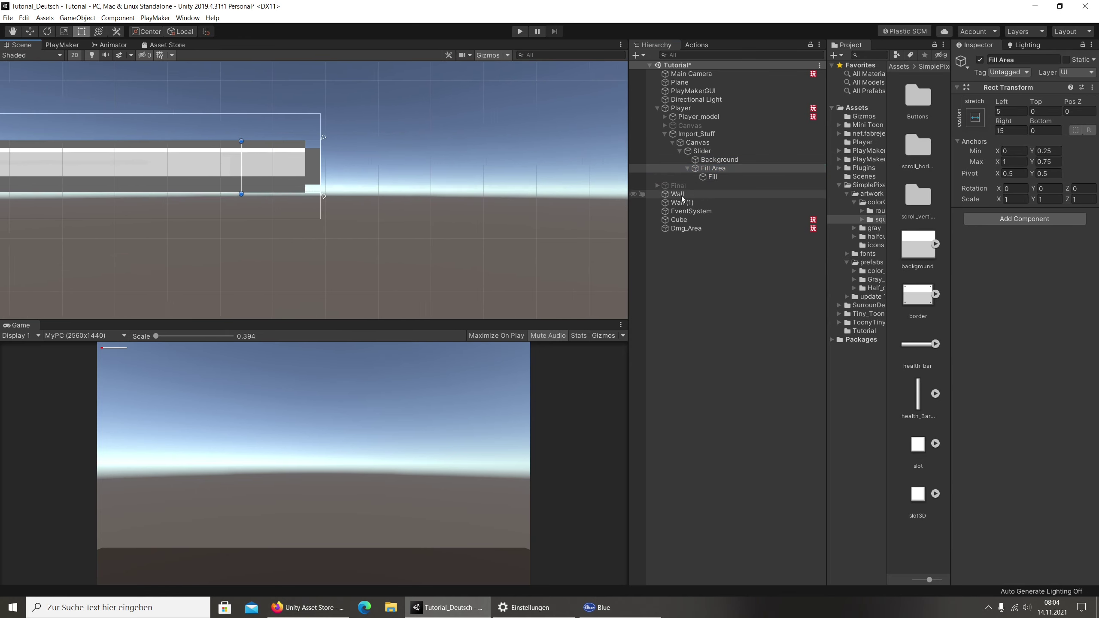
left_click_drag(405, 192, 469, 190)
middle_click_drag(86, 194, 265, 210)
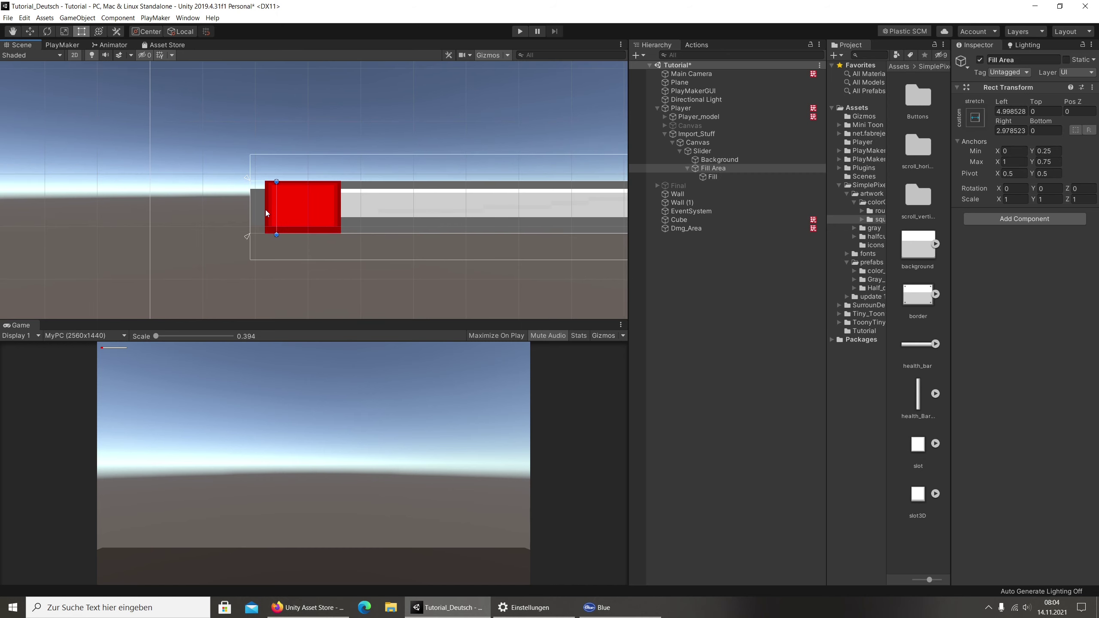
scroll(265, 209, "up", 2)
left_click_drag(279, 208, 271, 207)
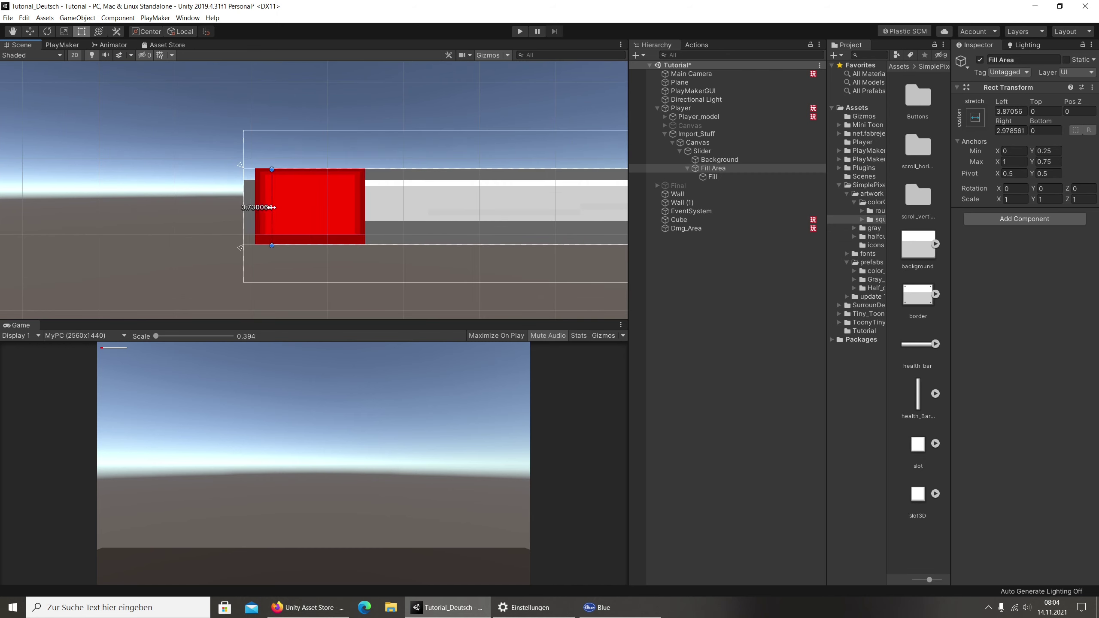
Adjust the left edges of Fill and Fill Area and pull Fill's right edge in.
left_click(711, 176)
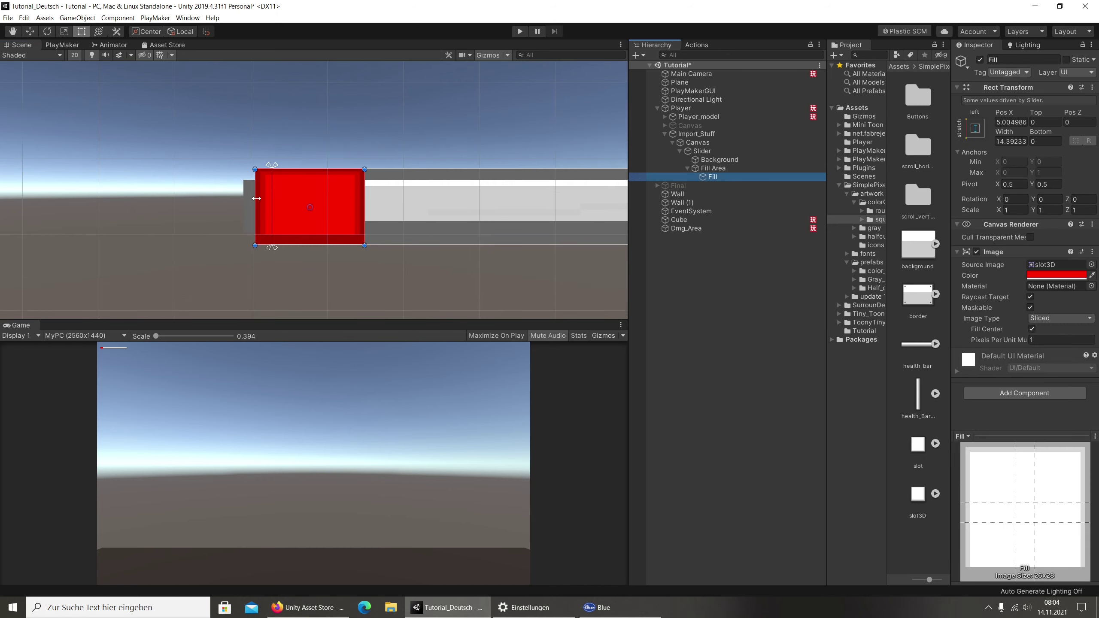
left_click_drag(257, 199, 272, 198)
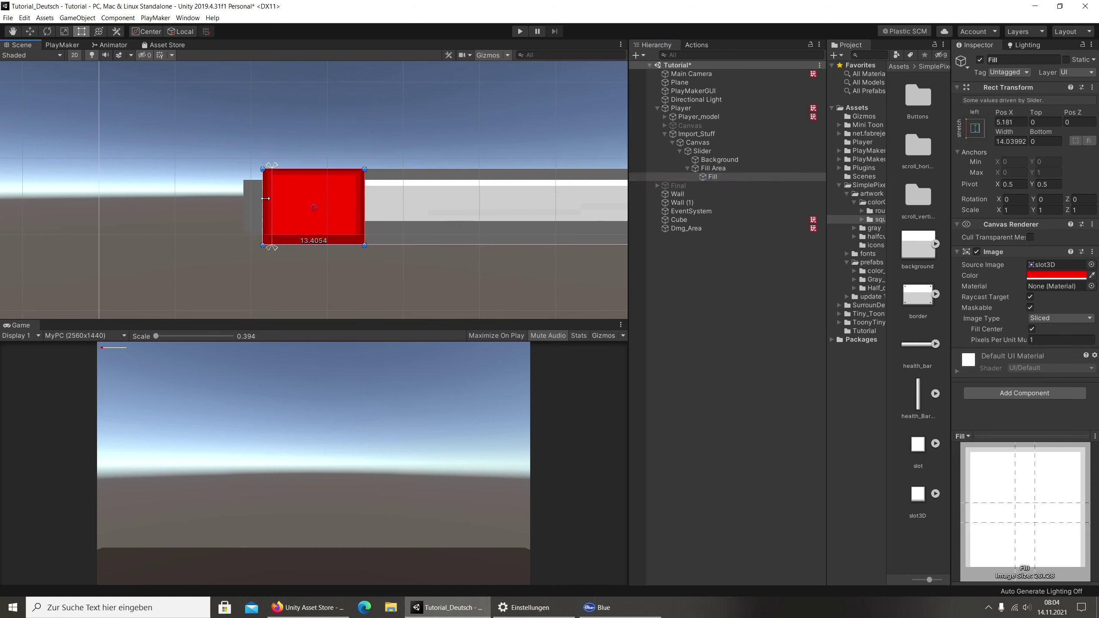
left_click(693, 170)
left_click_drag(273, 198, 265, 198)
left_click(704, 177)
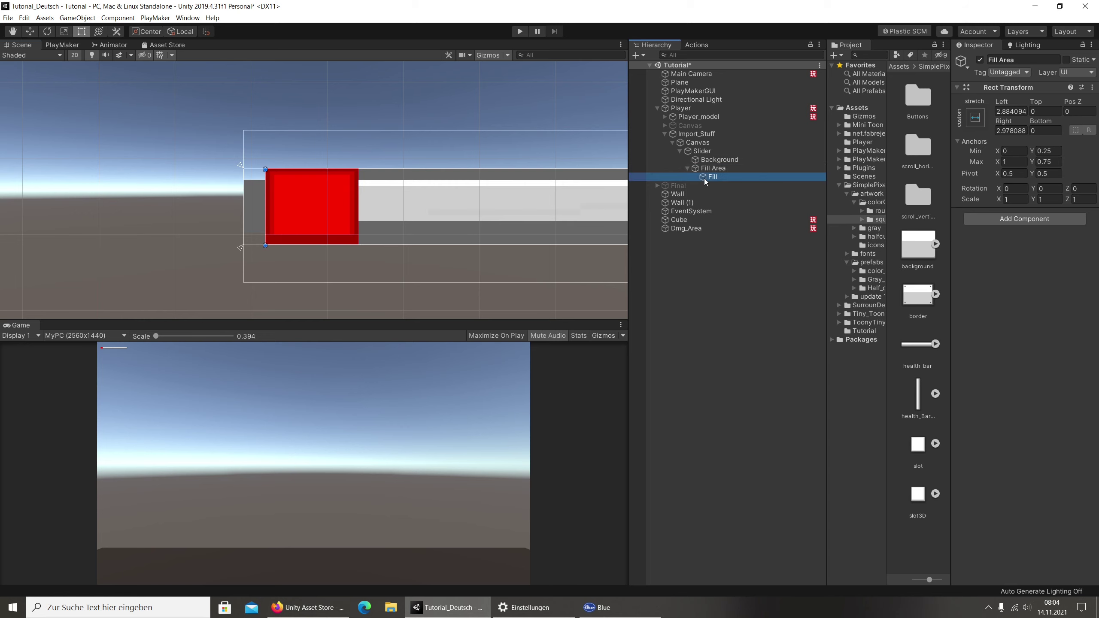
left_click_drag(359, 201, 265, 199)
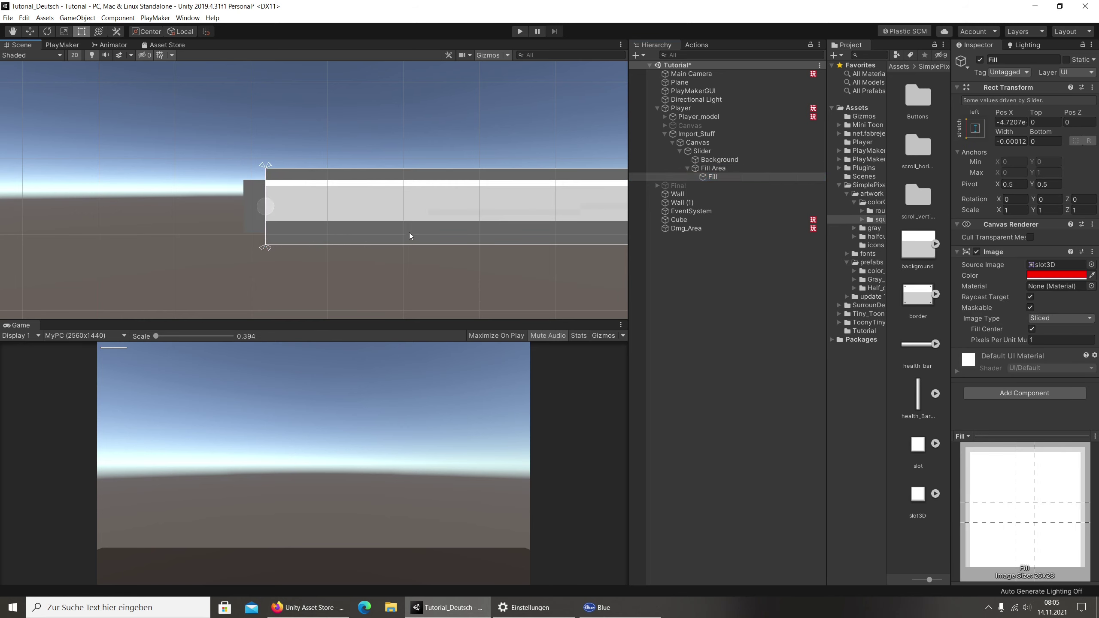
Set the Slider's Value back to 1 and bring the bar's right end into view.
left_click(709, 152)
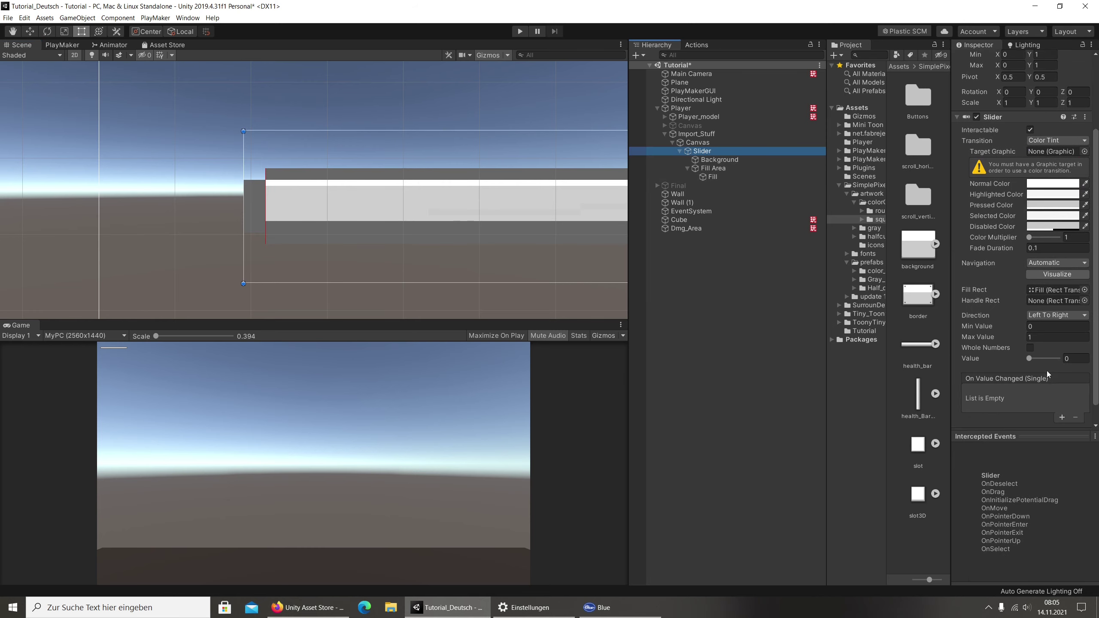
scroll(1046, 371, "down", 1)
left_click_drag(1034, 337, 1059, 337)
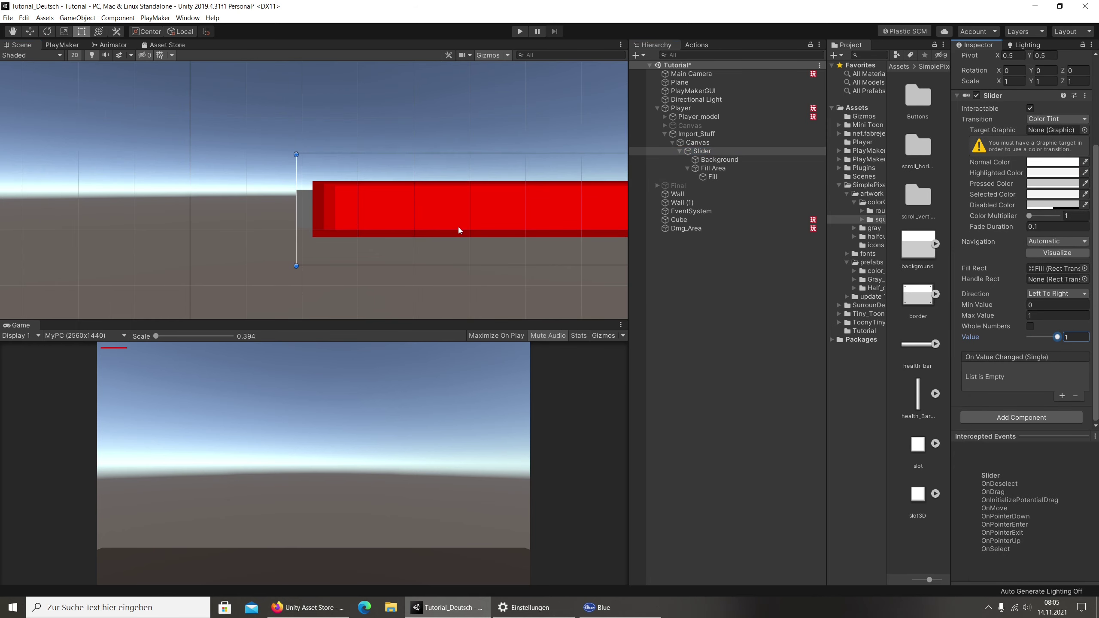
middle_click_drag(459, 227, 238, 213)
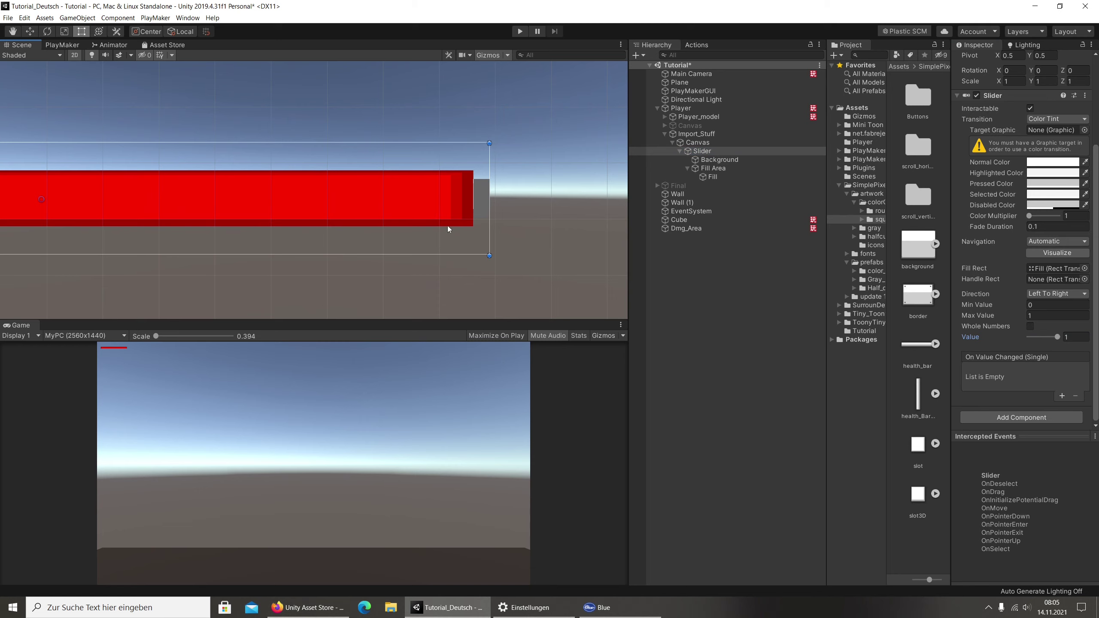
scroll(489, 216, "up", 5)
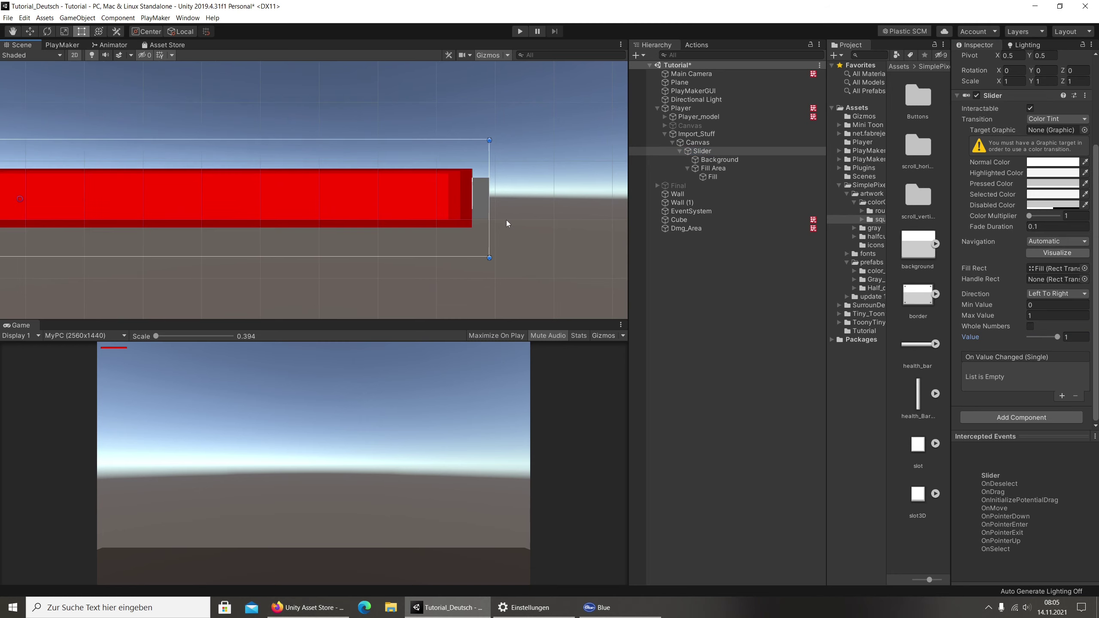
Fine-tune the Fill and Fill Area right edges so the fill ends inside the track (Right about -8.39).
left_click(712, 175)
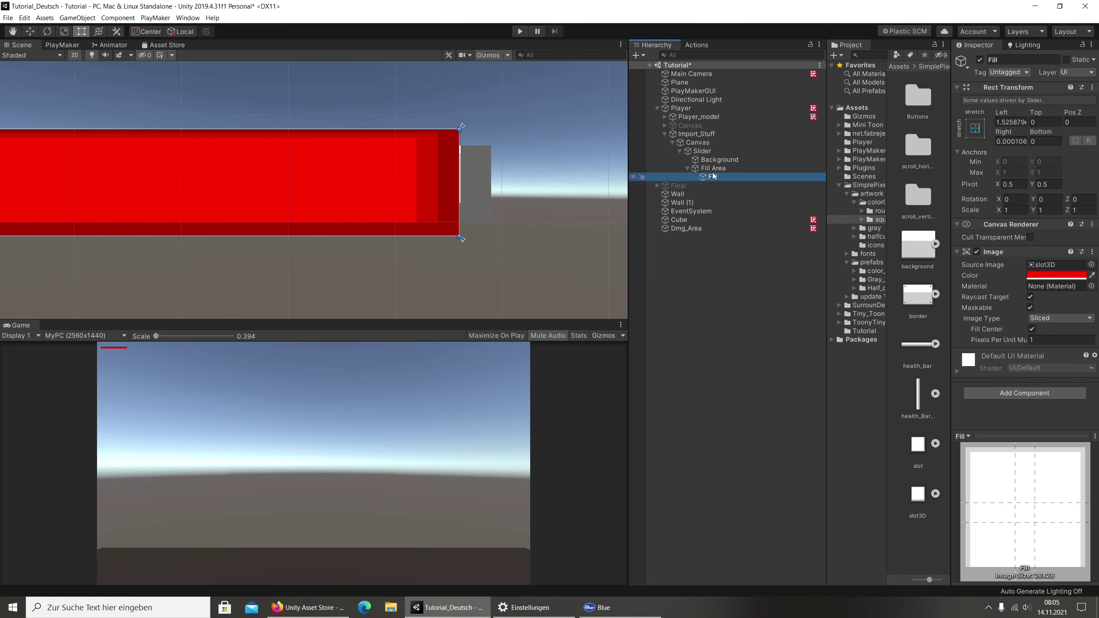
left_click(459, 167)
left_click_drag(459, 167, 462, 167)
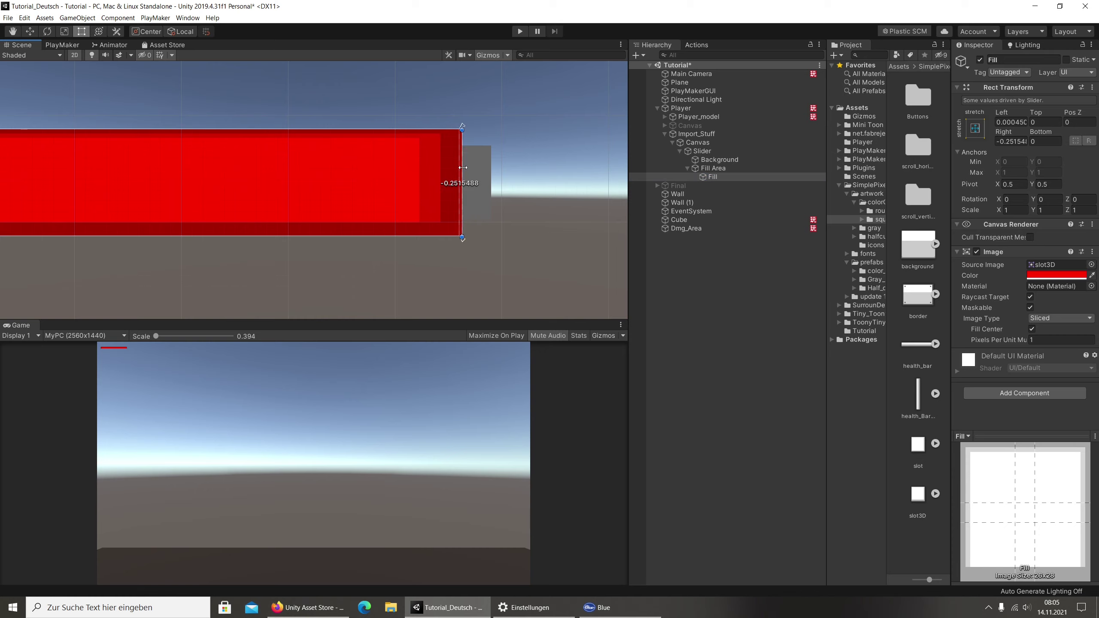
left_click(727, 168)
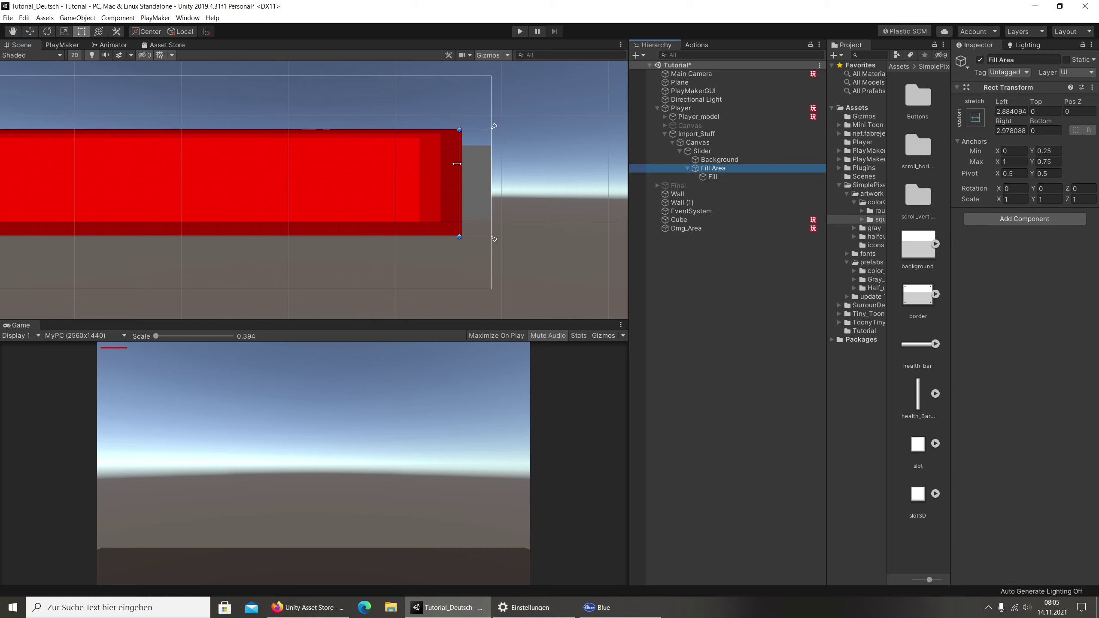
left_click_drag(456, 163, 458, 163)
left_click(702, 177)
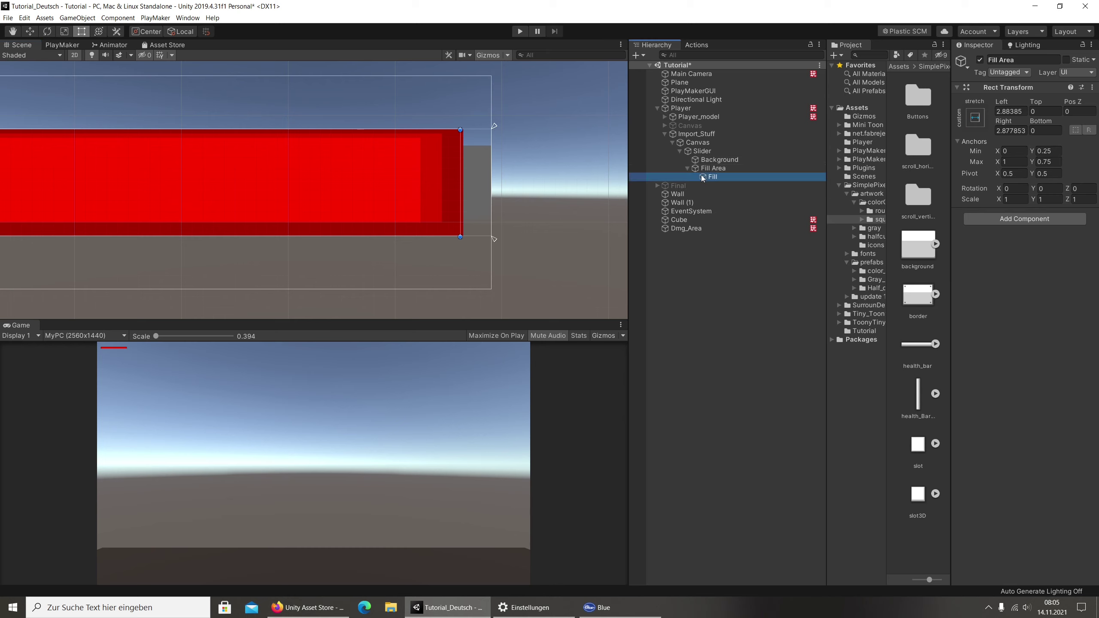
left_click_drag(460, 169, 457, 168)
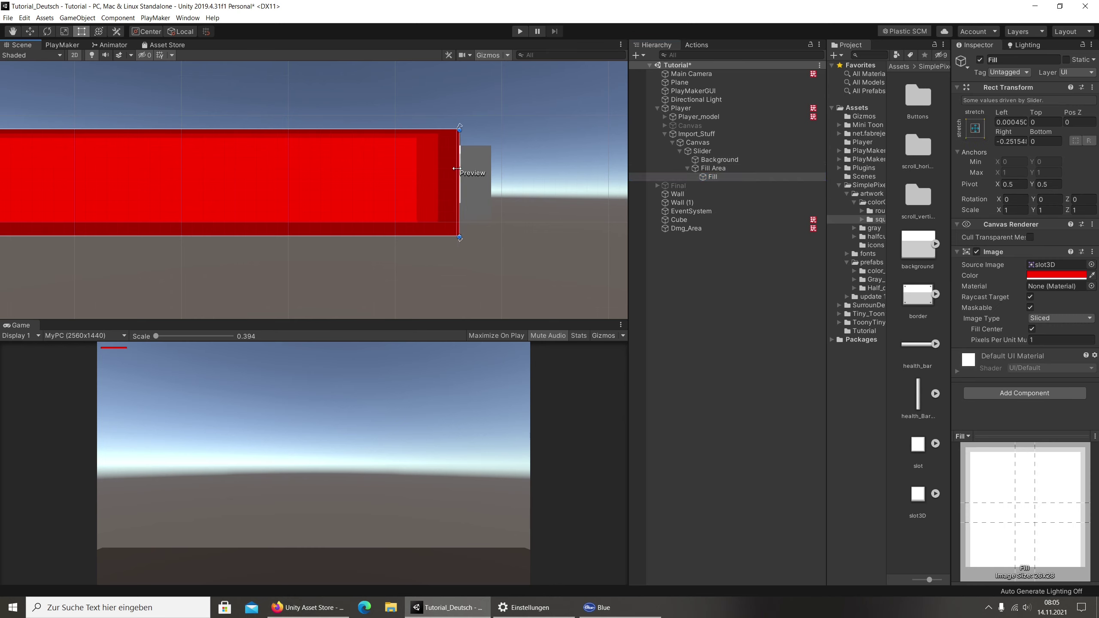
left_click(686, 166)
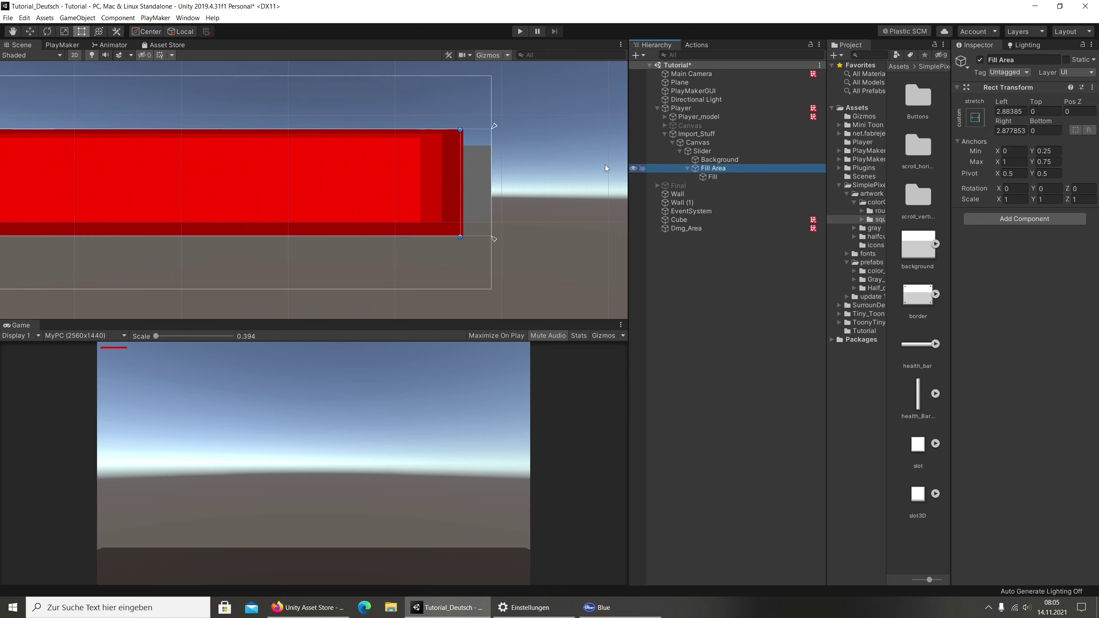
left_click_drag(461, 161, 462, 162)
left_click(731, 176)
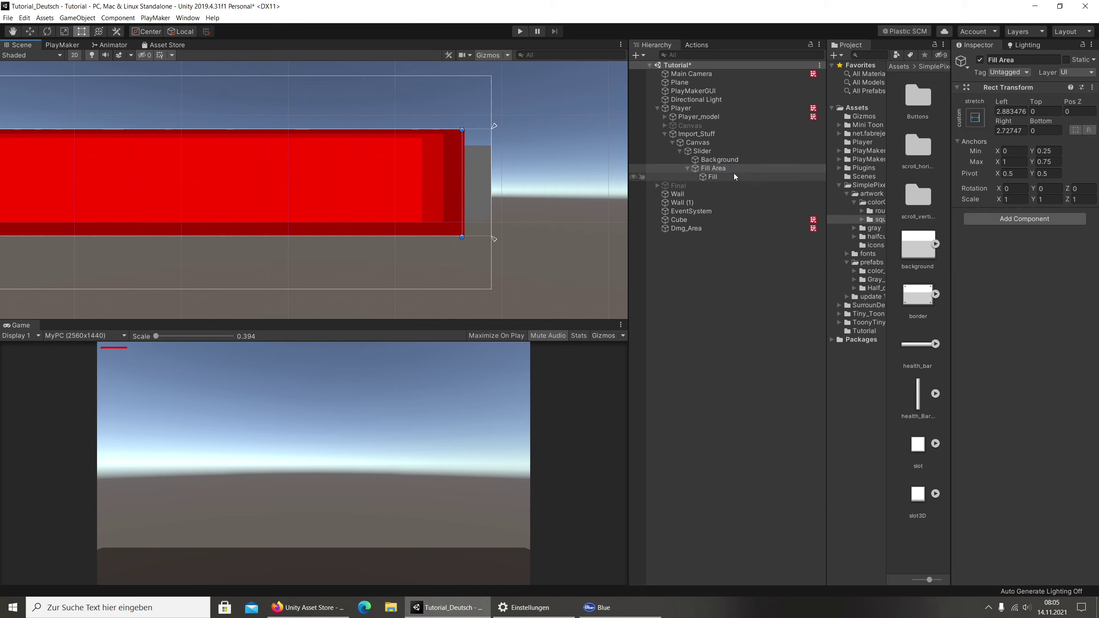
left_click_drag(465, 166, 459, 166)
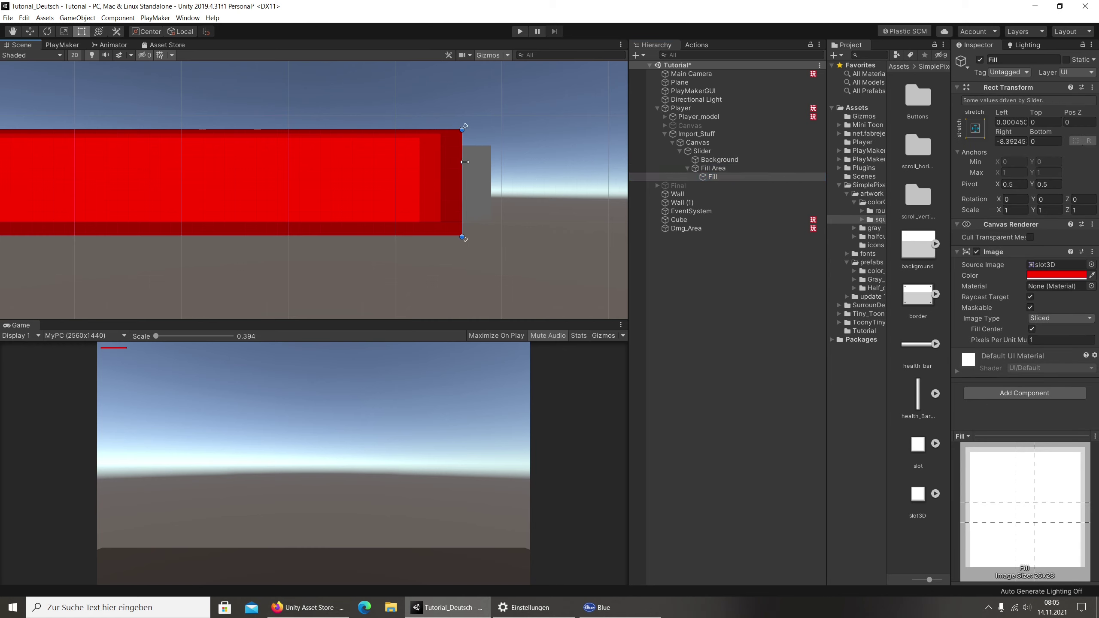
scroll(342, 223, "down", 2)
left_click_drag(341, 222, 364, 228)
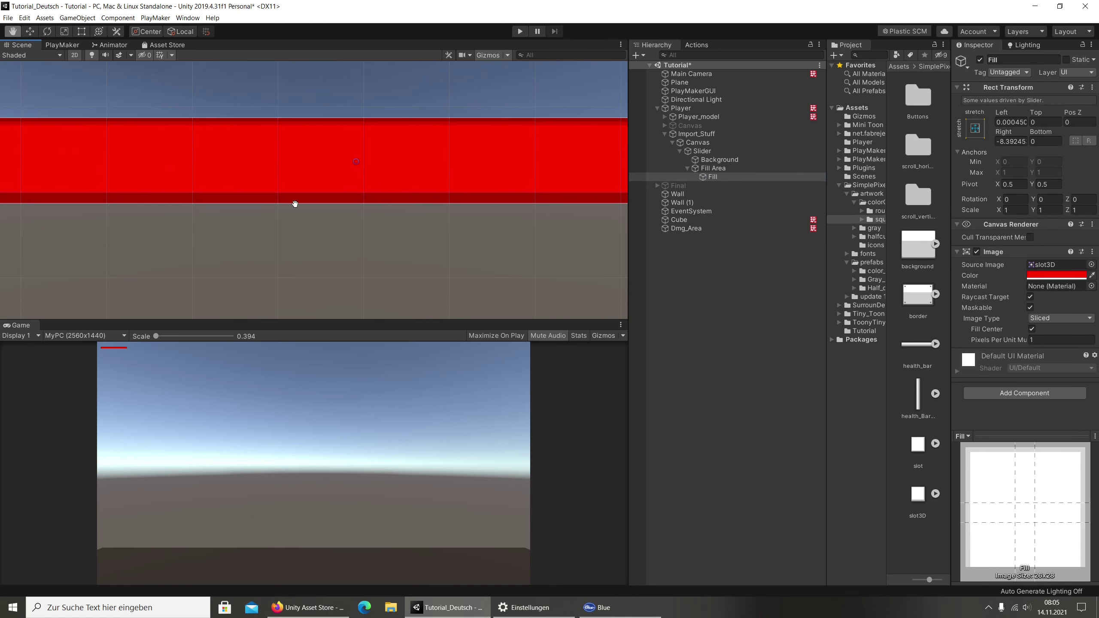
Frame the whole red bar in the Scene view and select the Slider.
key("t")
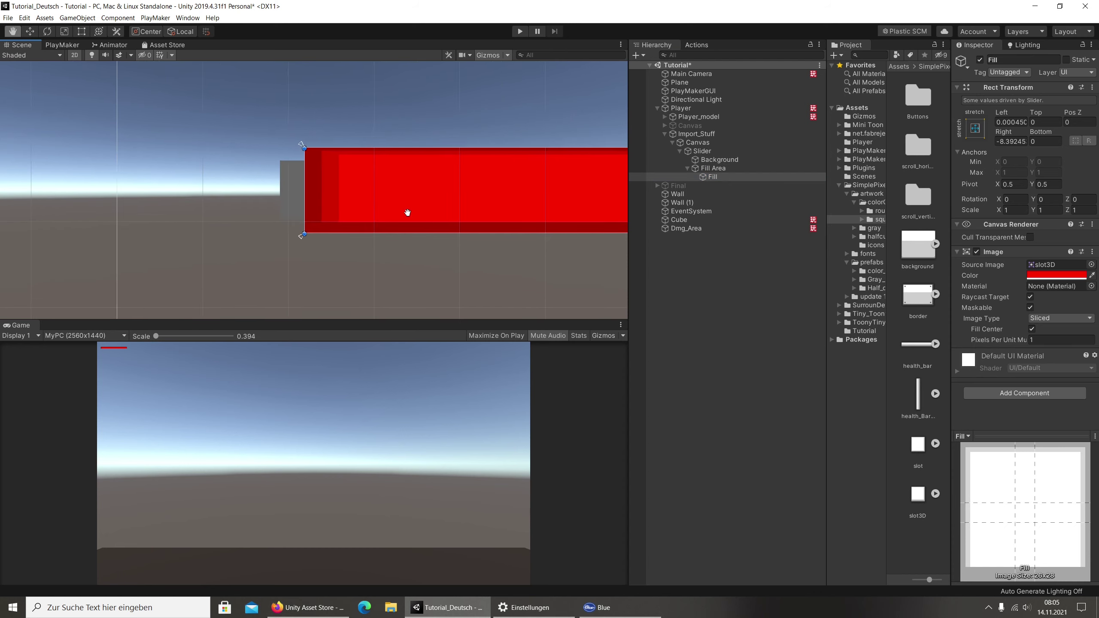
key("f")
scroll(429, 203, "down", 5)
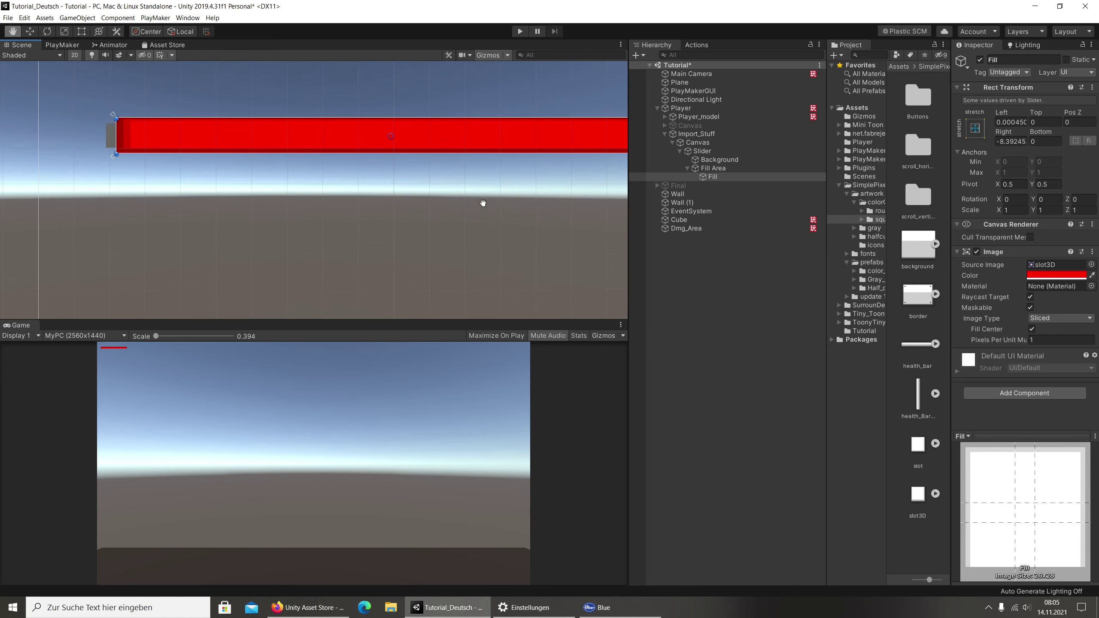
middle_click_drag(463, 234, 481, 211)
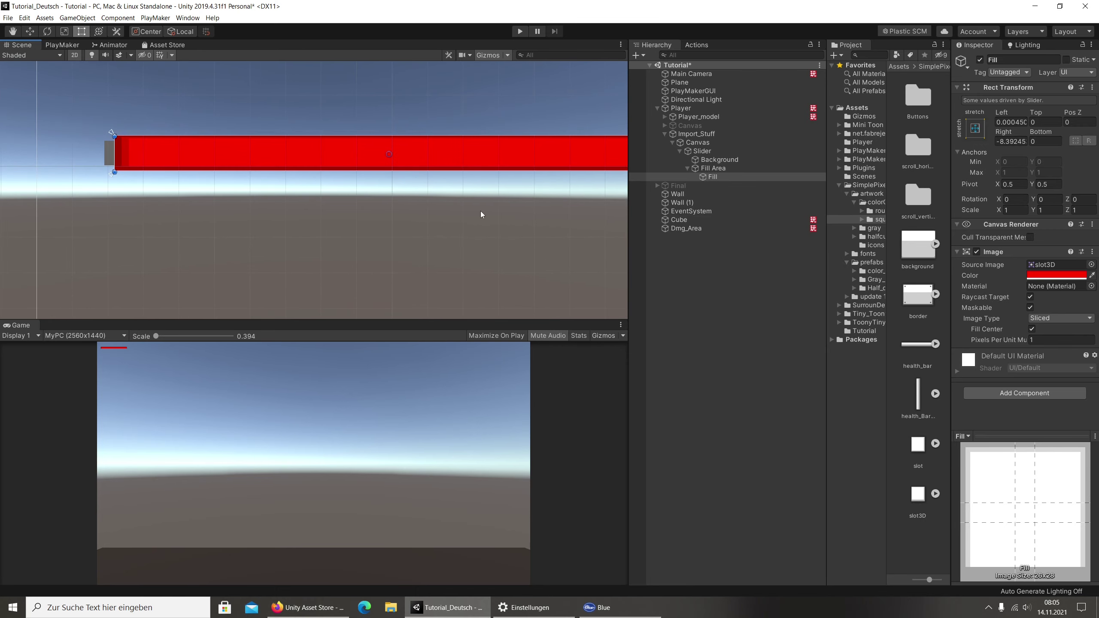
left_click(701, 151)
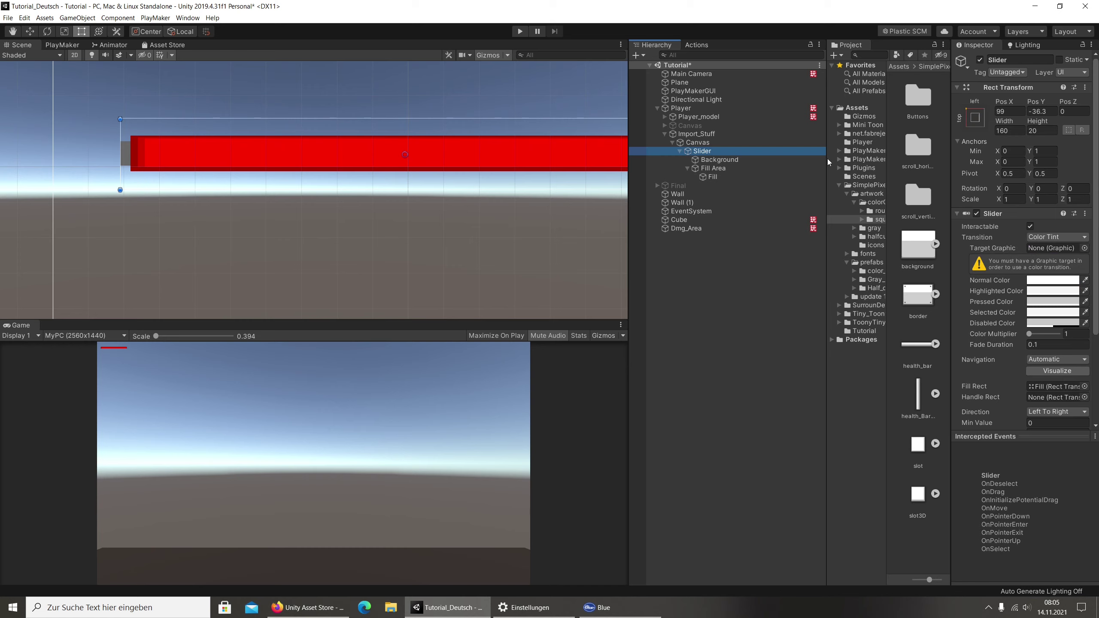
scroll(279, 183, "down", 2)
scroll(283, 180, "down", 1)
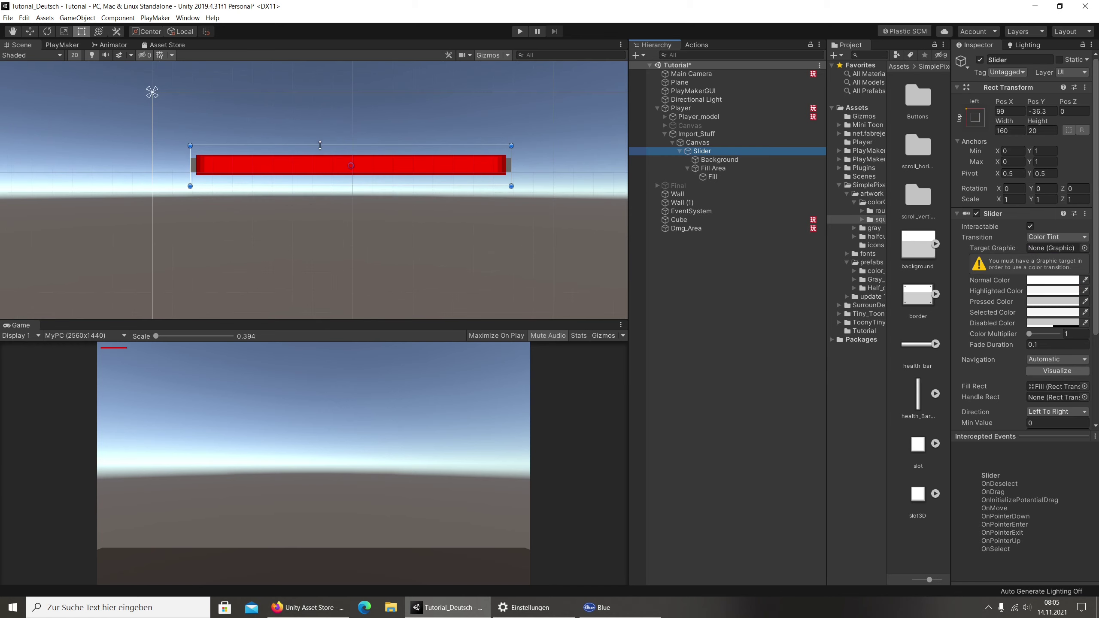
Stretch the Slider's top, left and right edges to about 219.149 by 46.3, then run the game.
left_click_drag(320, 145, 322, 108)
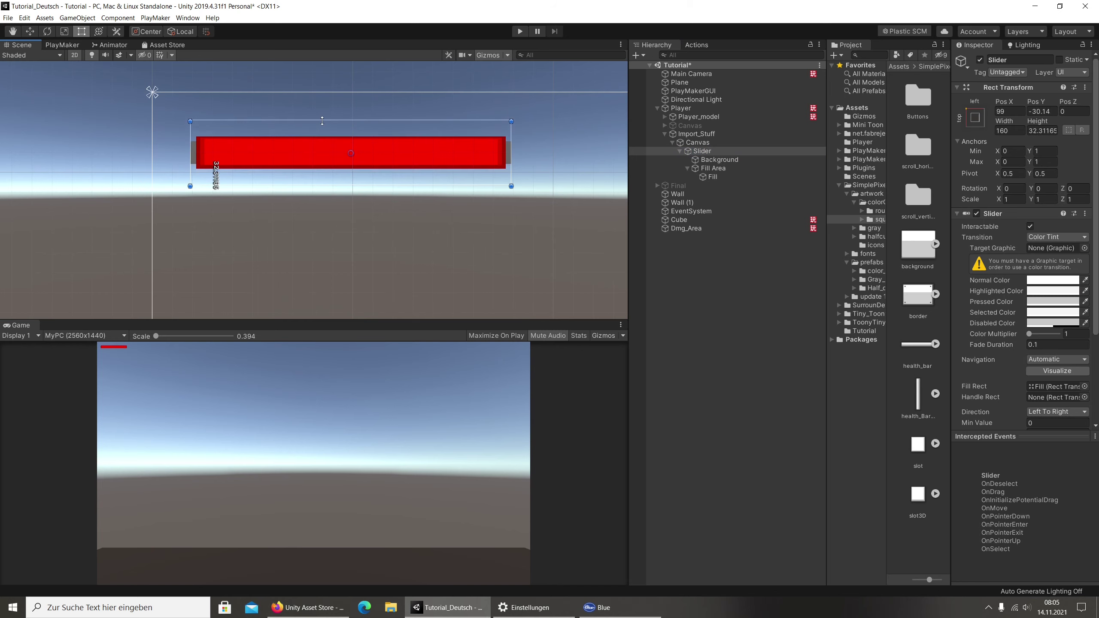
left_click_drag(322, 108, 322, 94)
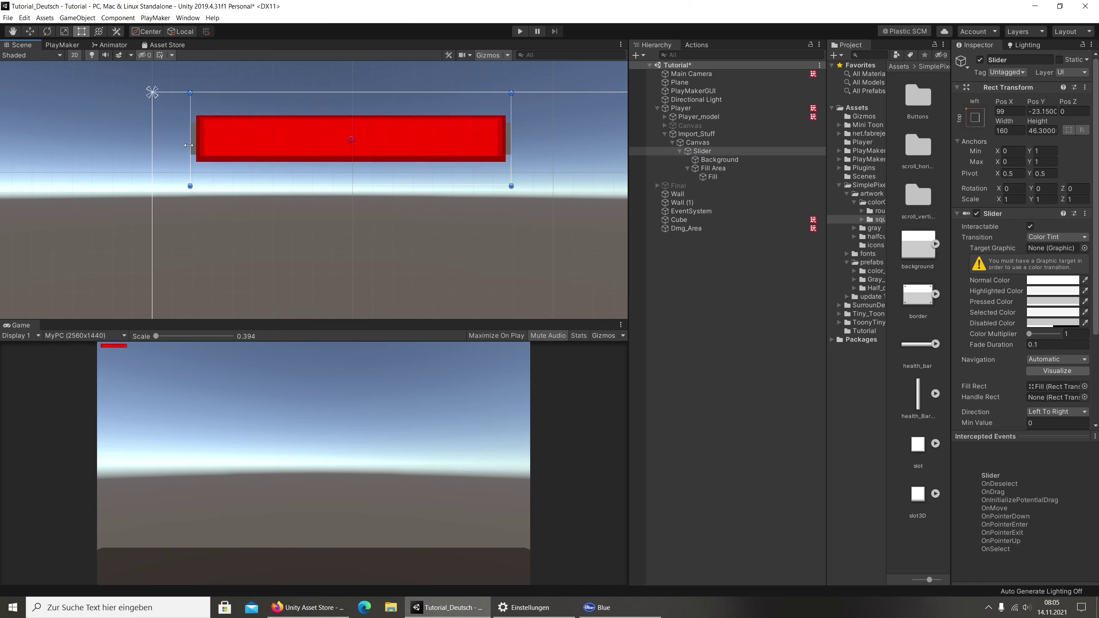
left_click_drag(188, 145, 173, 145)
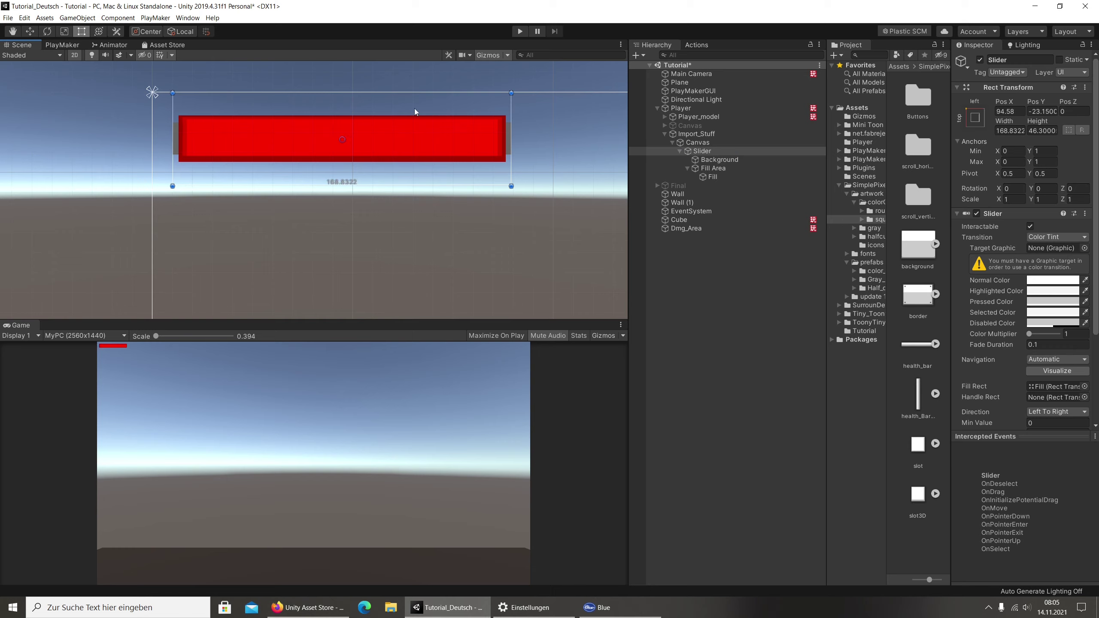
middle_click_drag(414, 112, 316, 116)
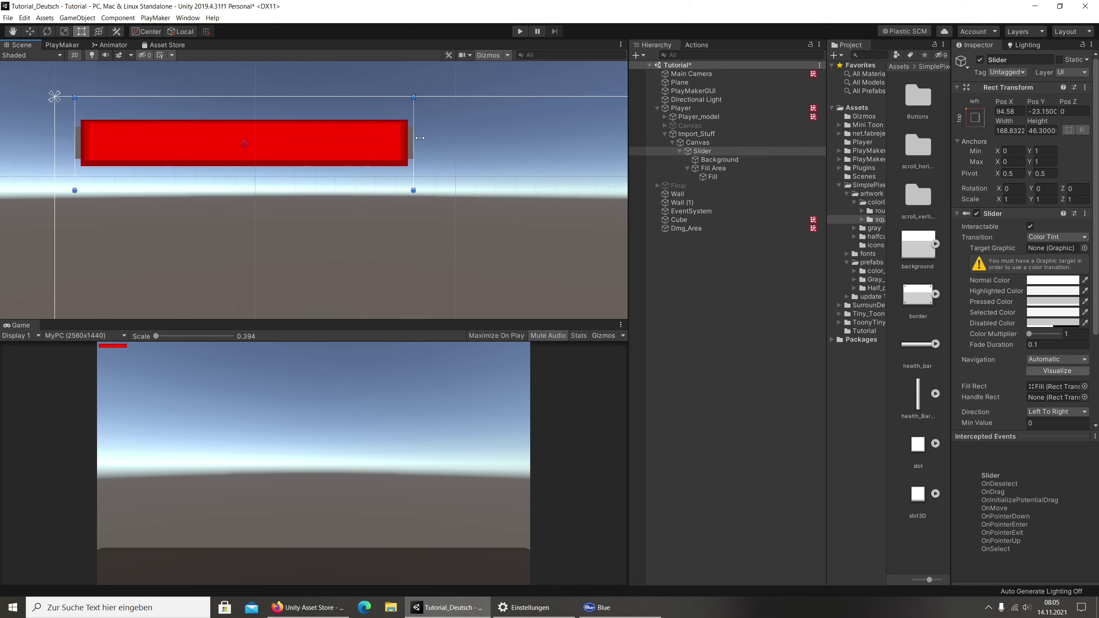
left_click_drag(420, 138, 515, 135)
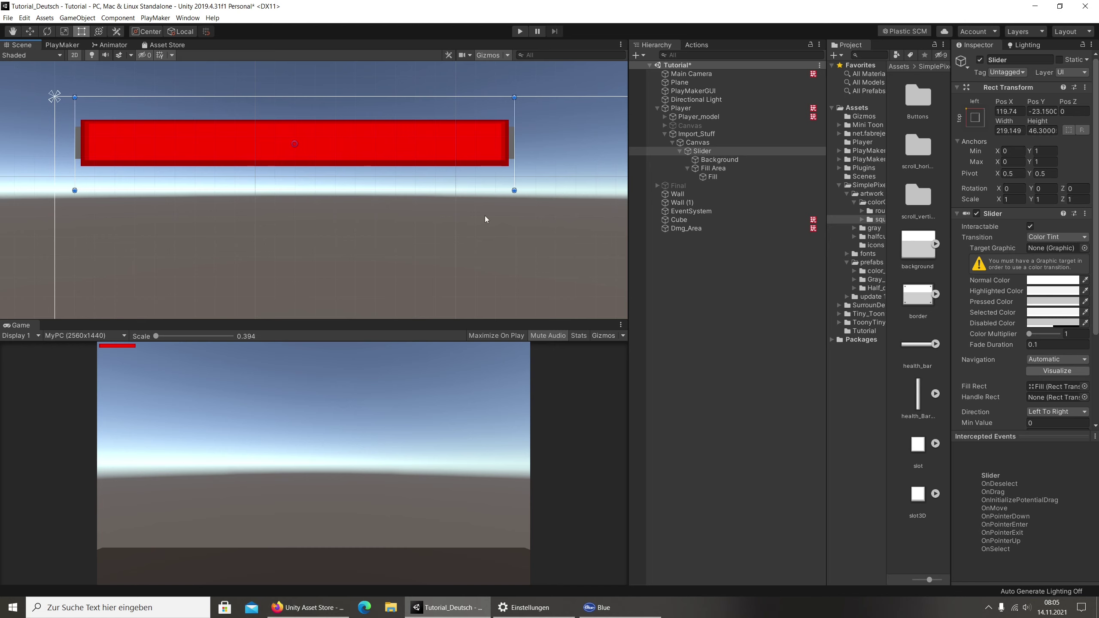
left_click(520, 33)
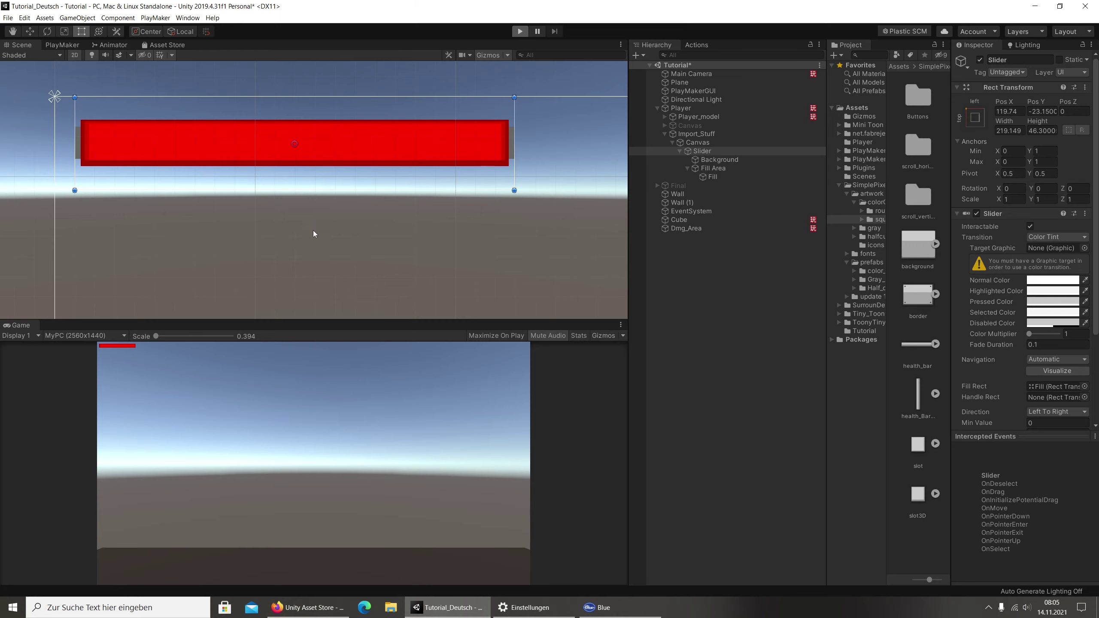
Maximize the Game view to check the red bar at top-left, then stop play mode.
left_click(621, 325)
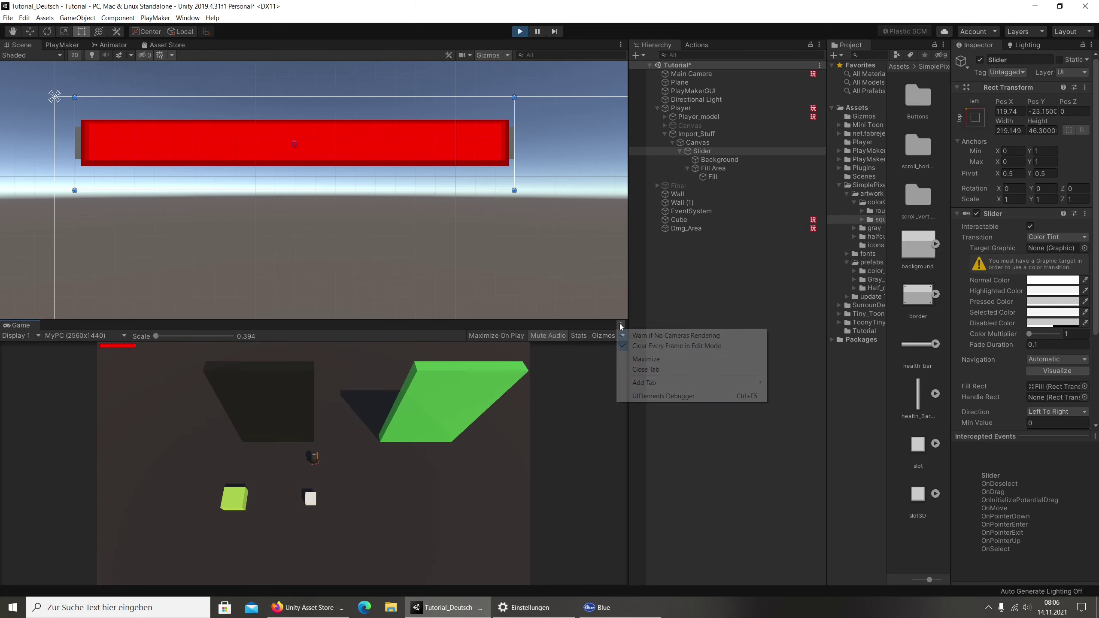
left_click(646, 359)
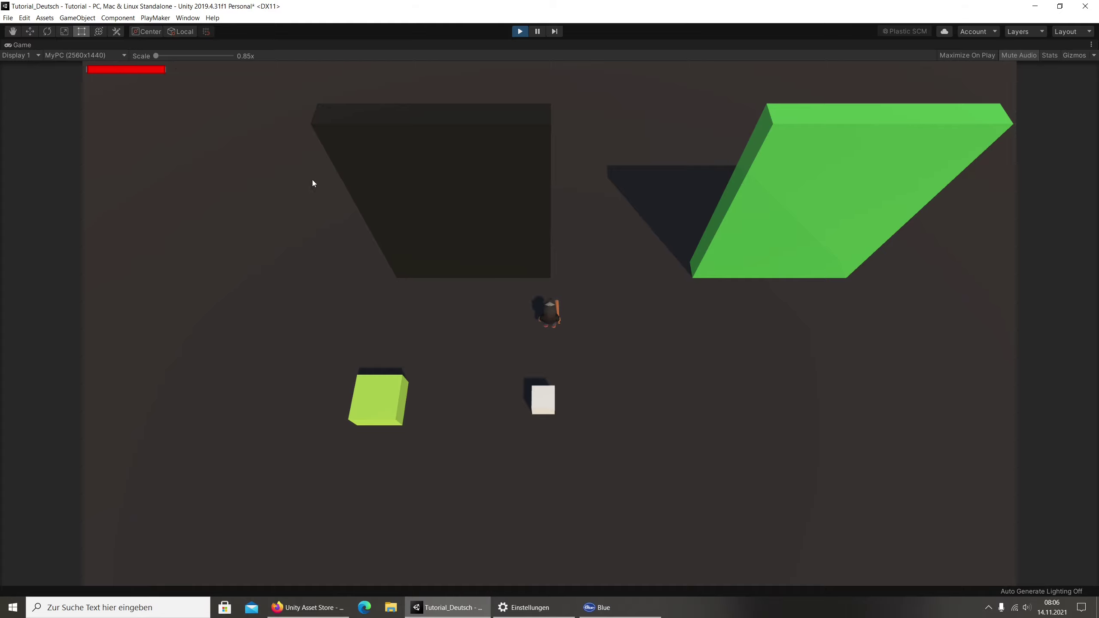
left_click(519, 32)
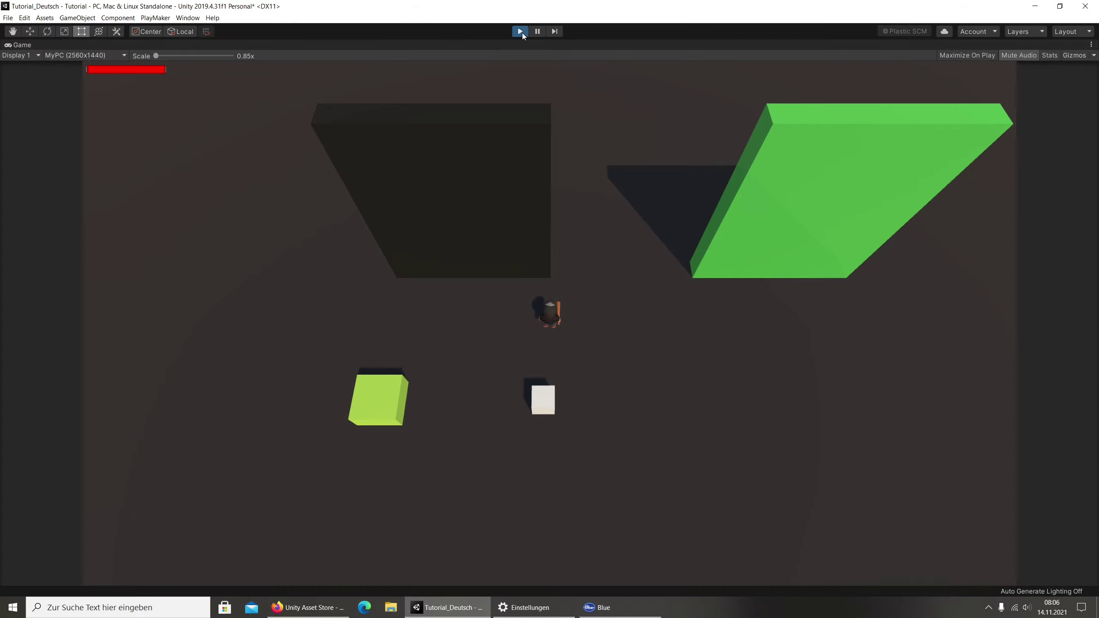
Nudge the red slider slightly lower and stretch its right edge out to about 259 wide.
key("w")
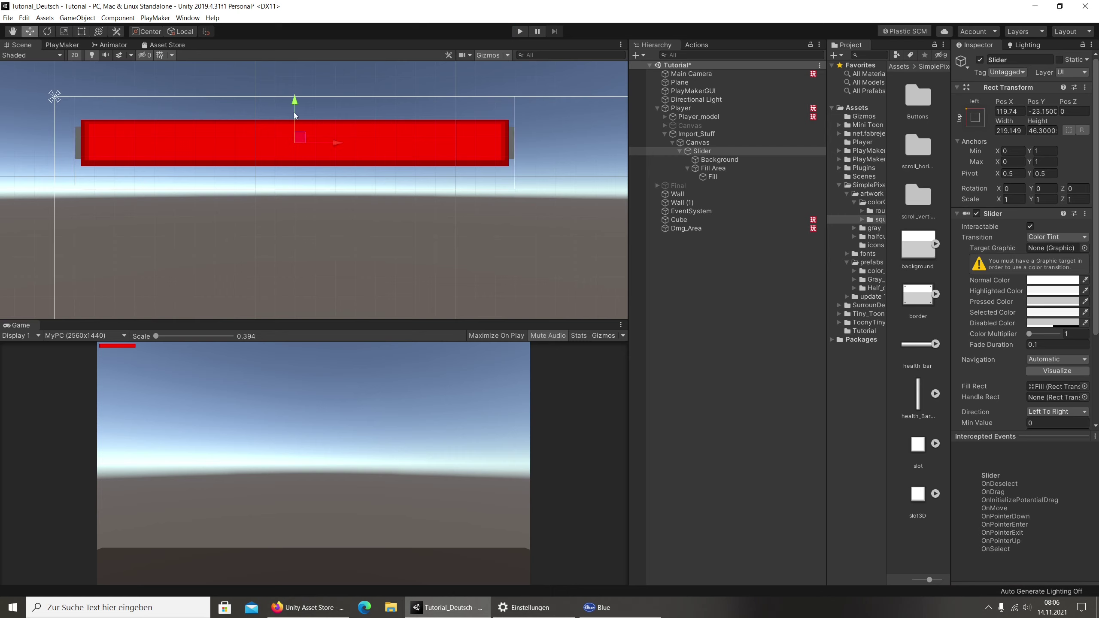
mouse_move(296, 105)
left_mouse_down()
mouse_move(288, 152)
mouse_move(301, 118)
left_mouse_up()
left_click(82, 32)
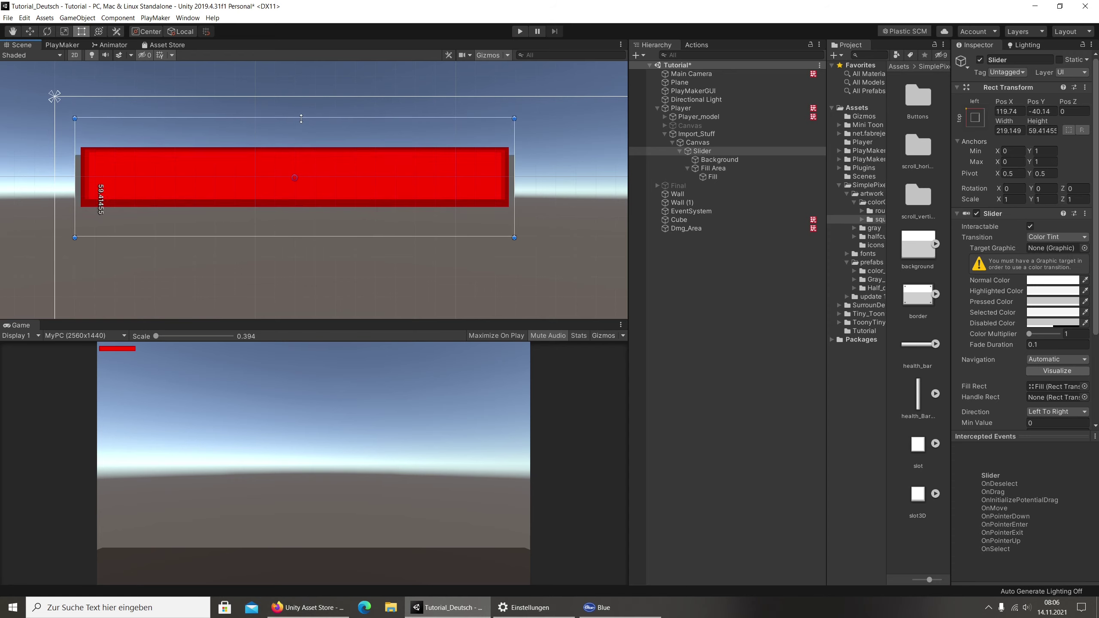
middle_click_drag(385, 159, 164, 152)
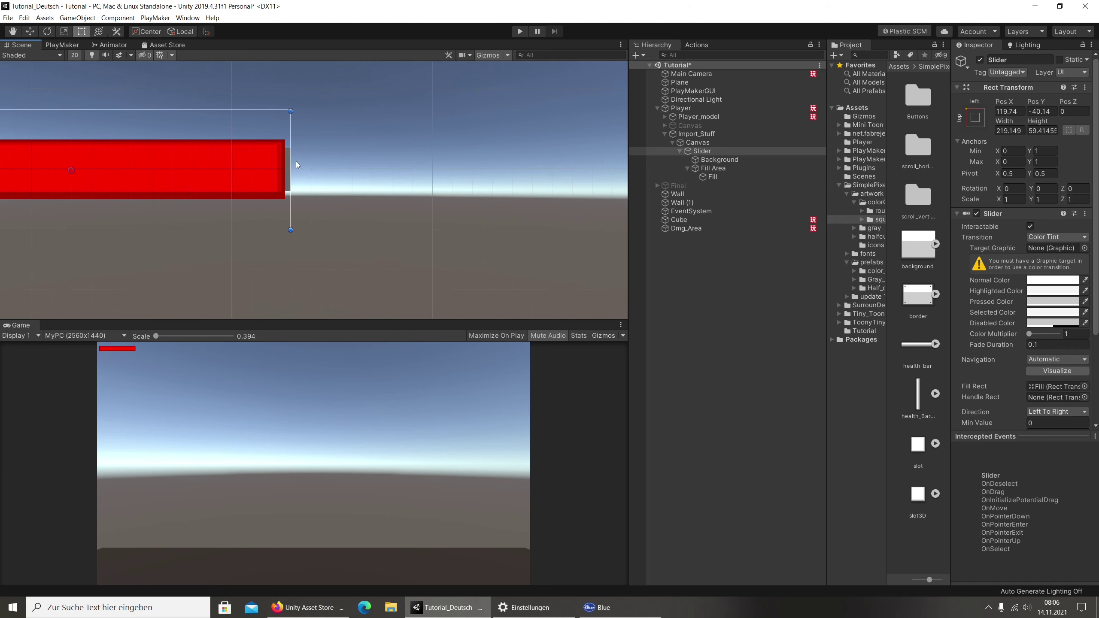
left_click_drag(289, 161, 370, 159)
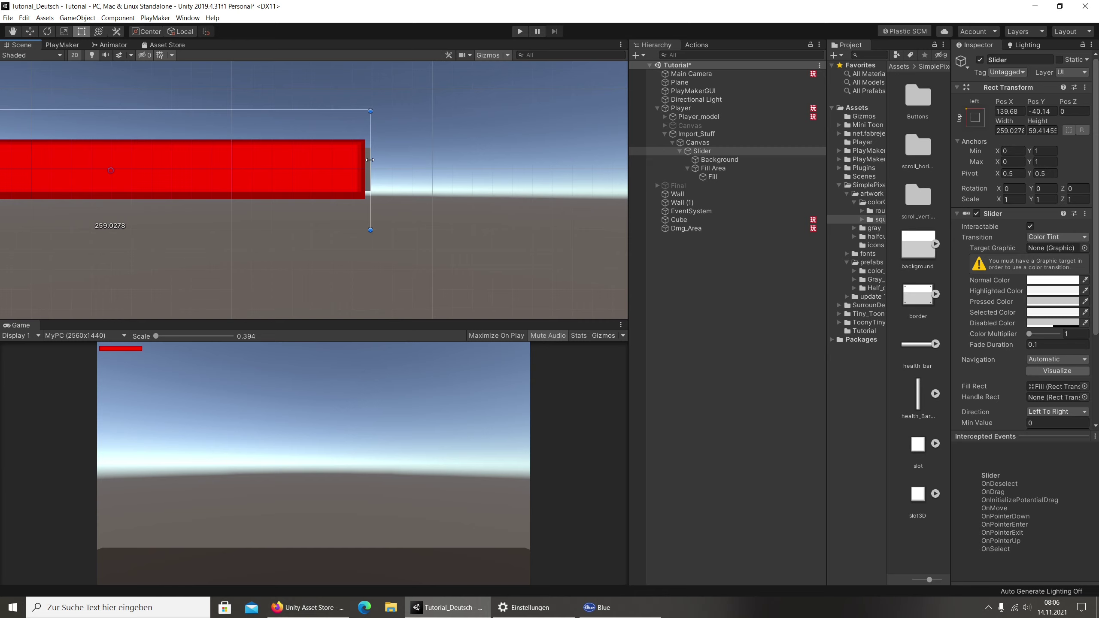
left_click(485, 325)
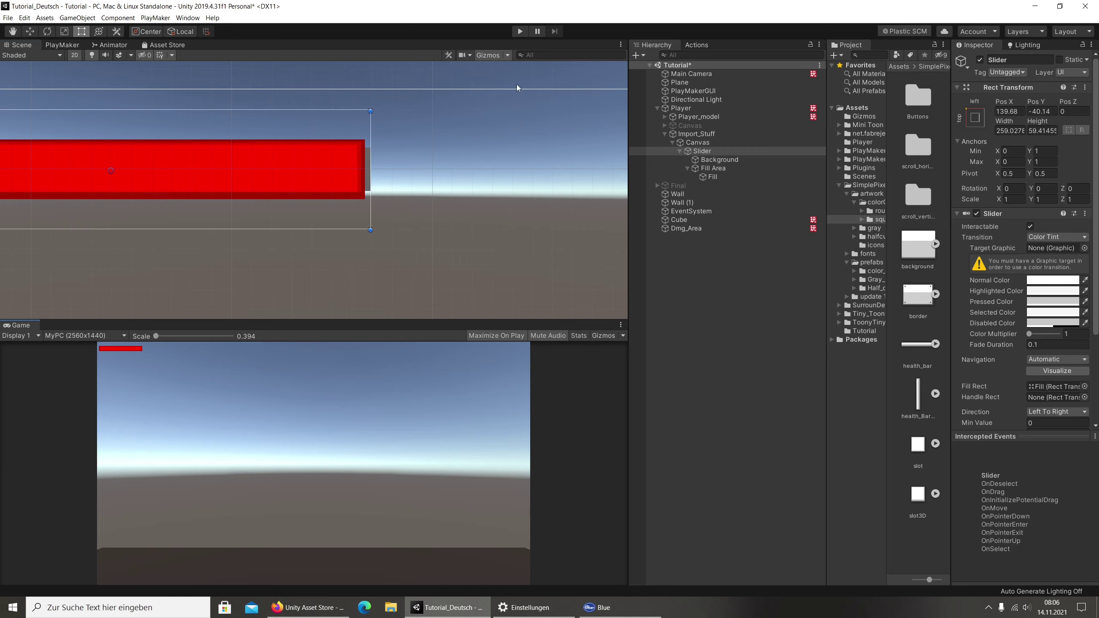
left_click(519, 34)
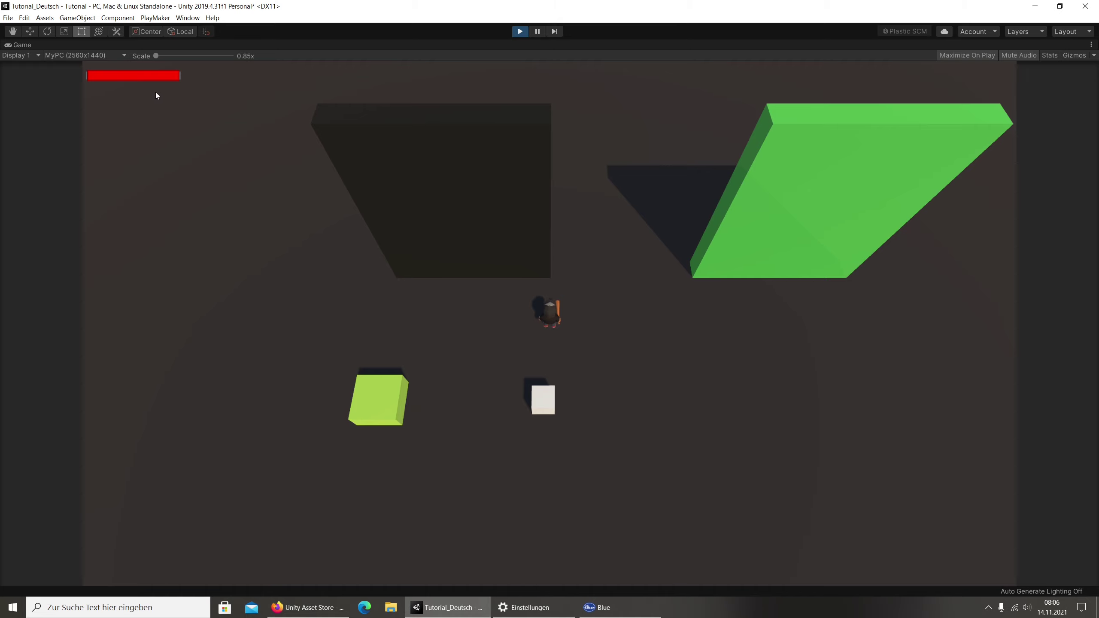
left_click(519, 33)
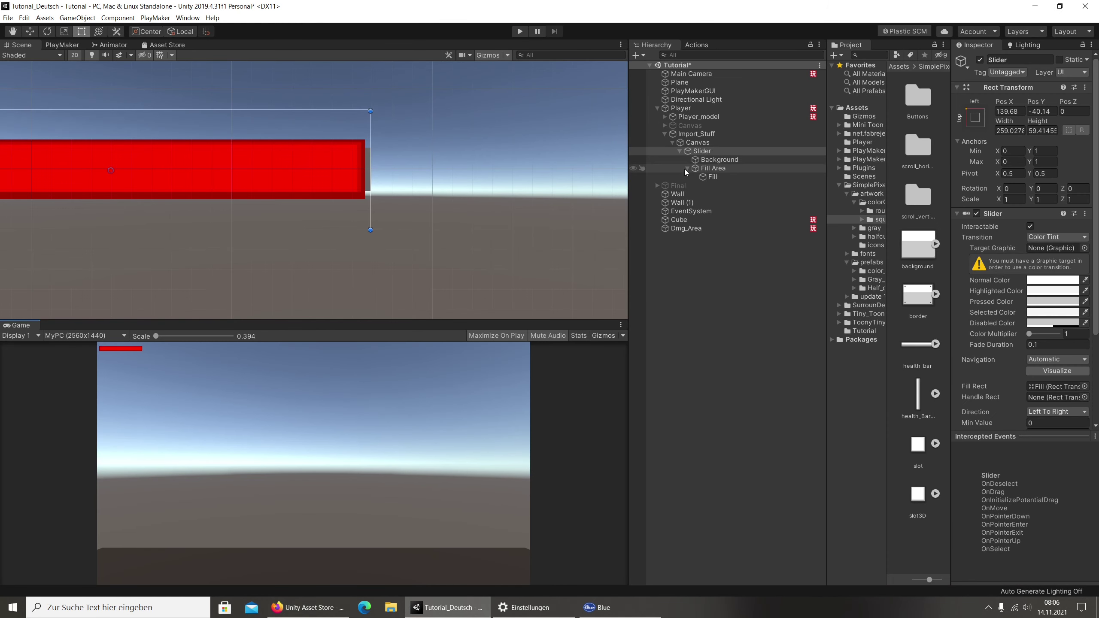
Set the slider's Rect Transform position to Pos X 140 and Pos Y -40.
key("f")
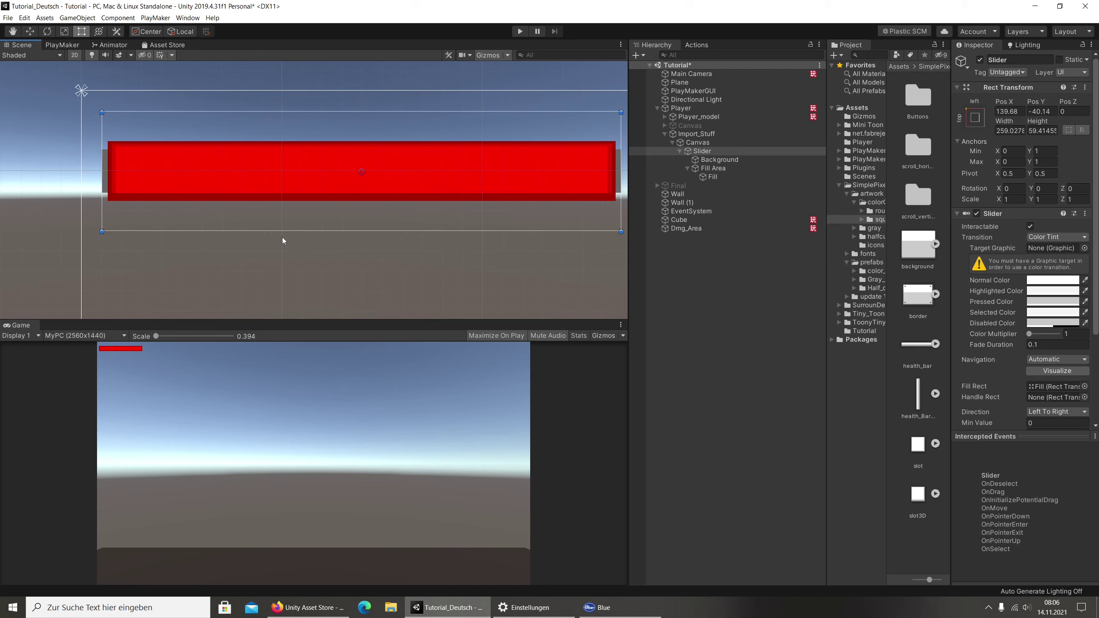
middle_click_drag(282, 237, 132, 238)
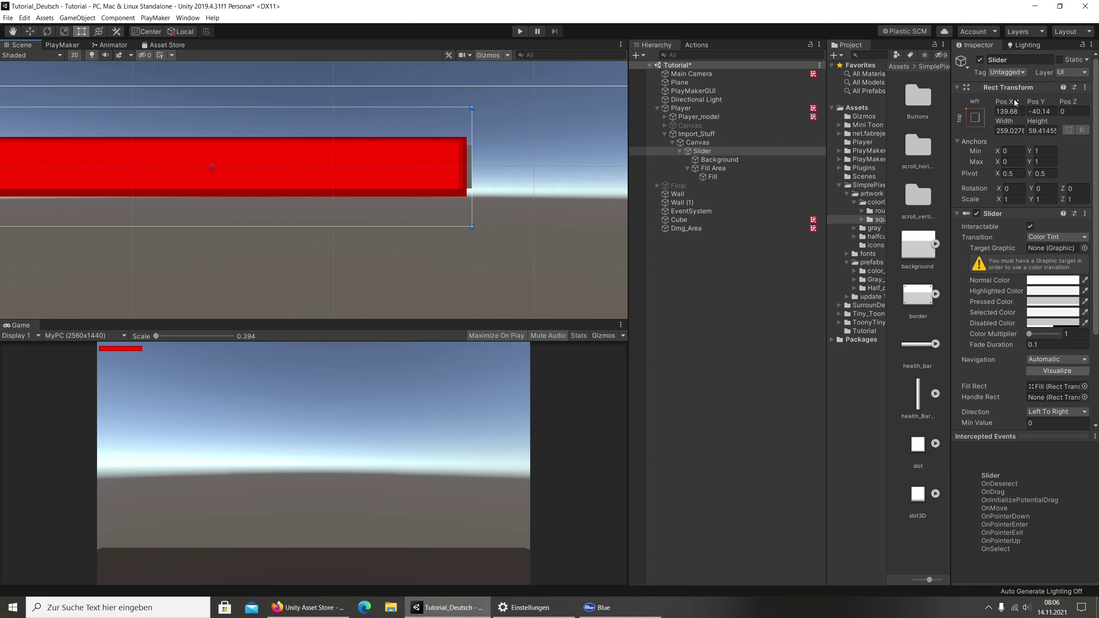
left_click(1019, 113)
type("140")
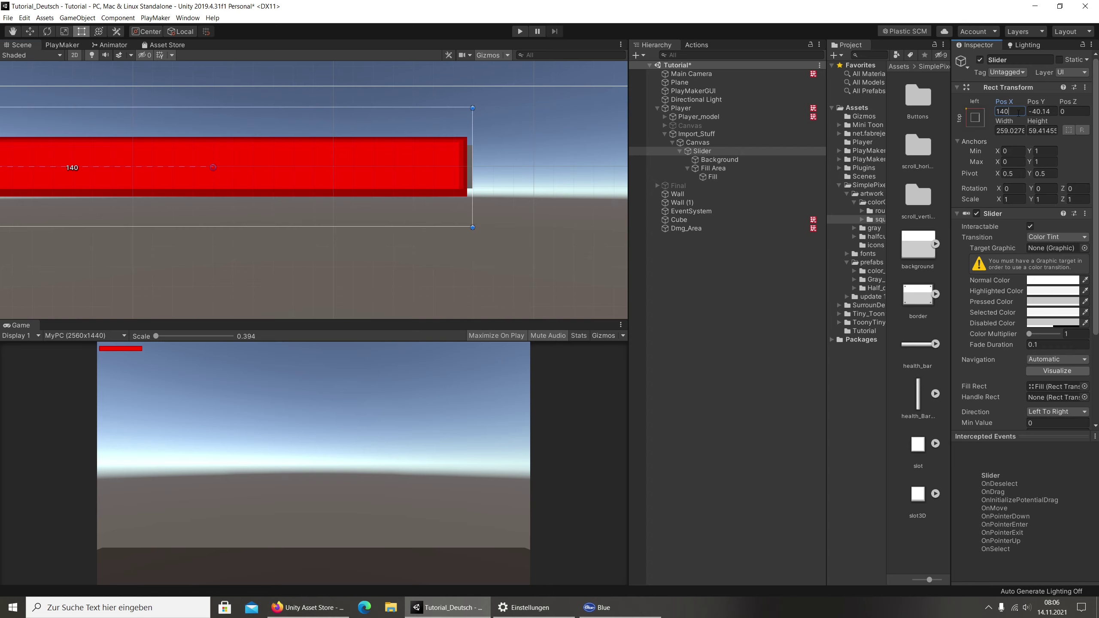
left_click(1049, 112)
type("-")
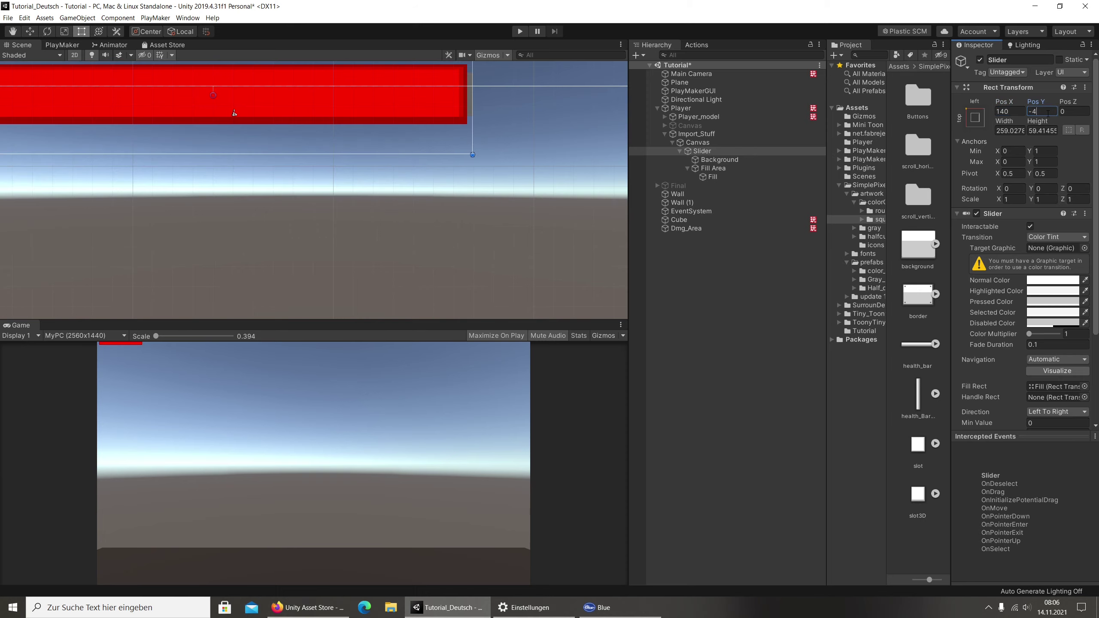
type("40")
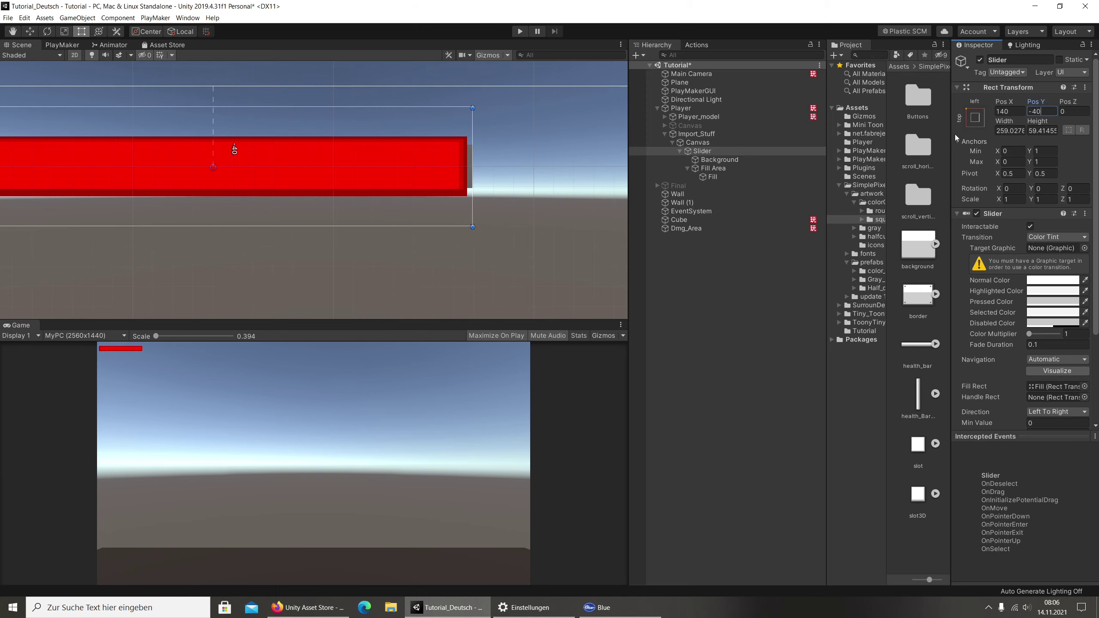
Set the slider's Width to 260 and Height to 60.
left_click_drag(951, 138, 892, 134)
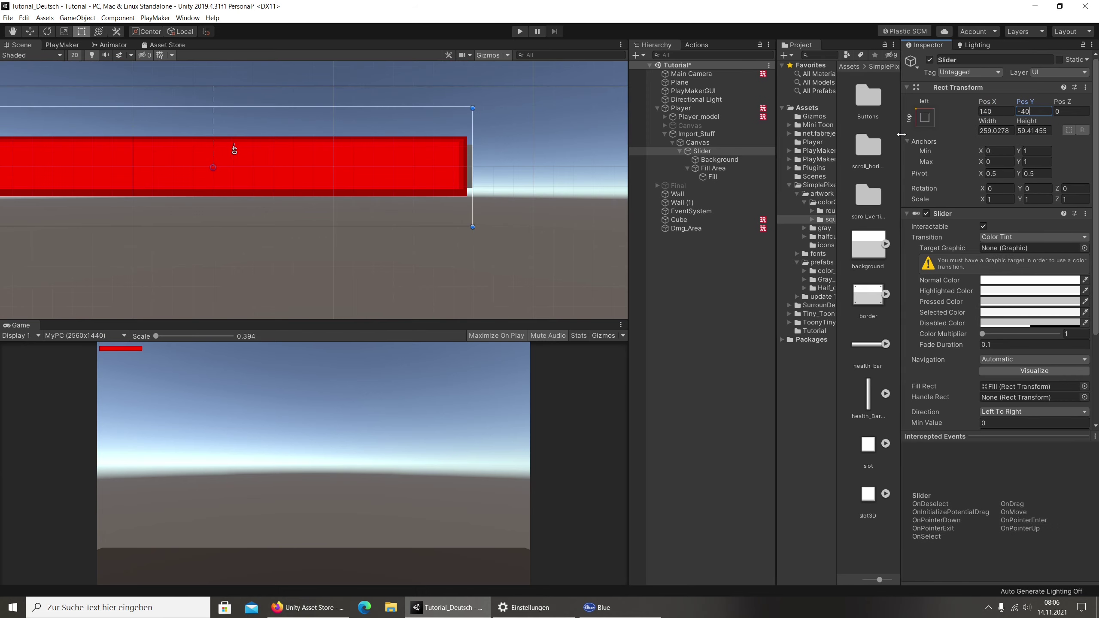
left_click(1009, 130)
type("2")
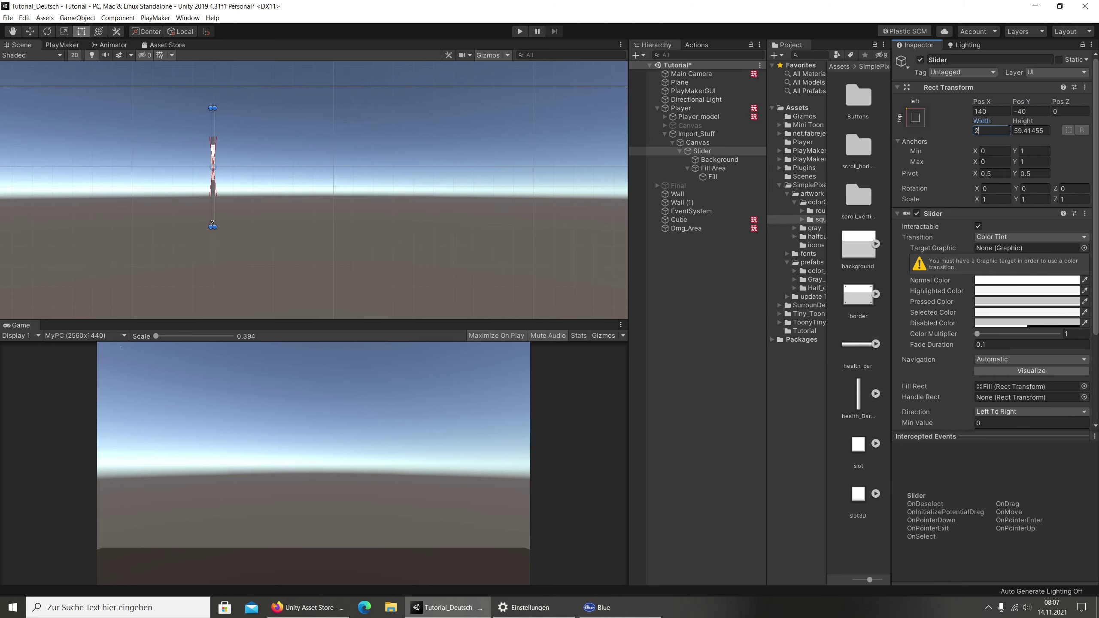
type("60")
left_click(1043, 131)
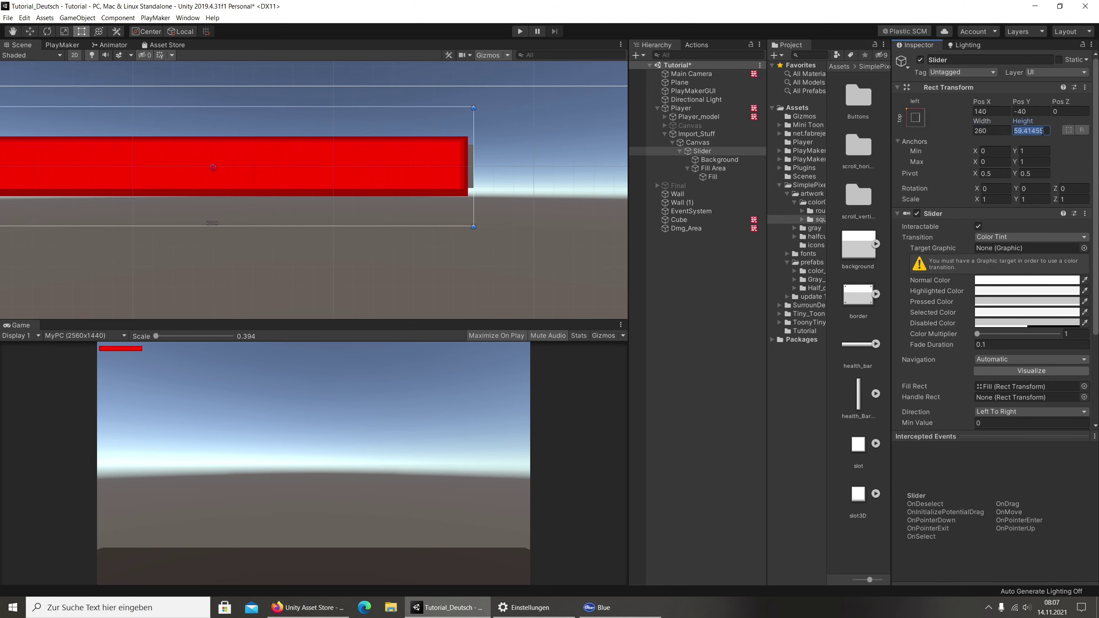
type("60")
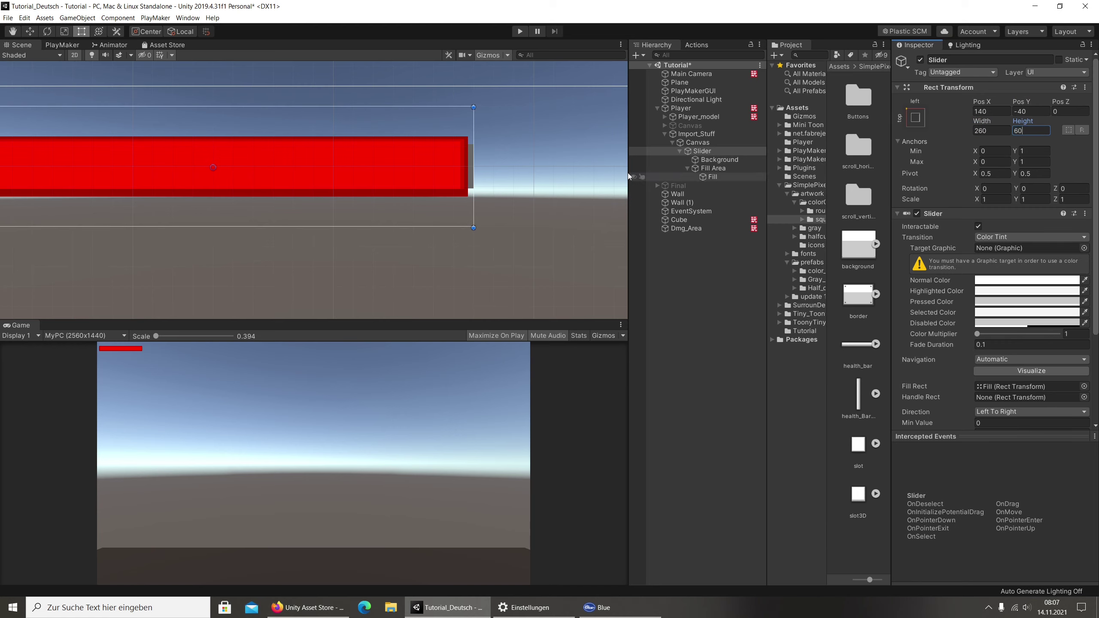
scroll(337, 177, "down", 1)
scroll(338, 181, "down", 1)
middle_click_drag(358, 191, 392, 194)
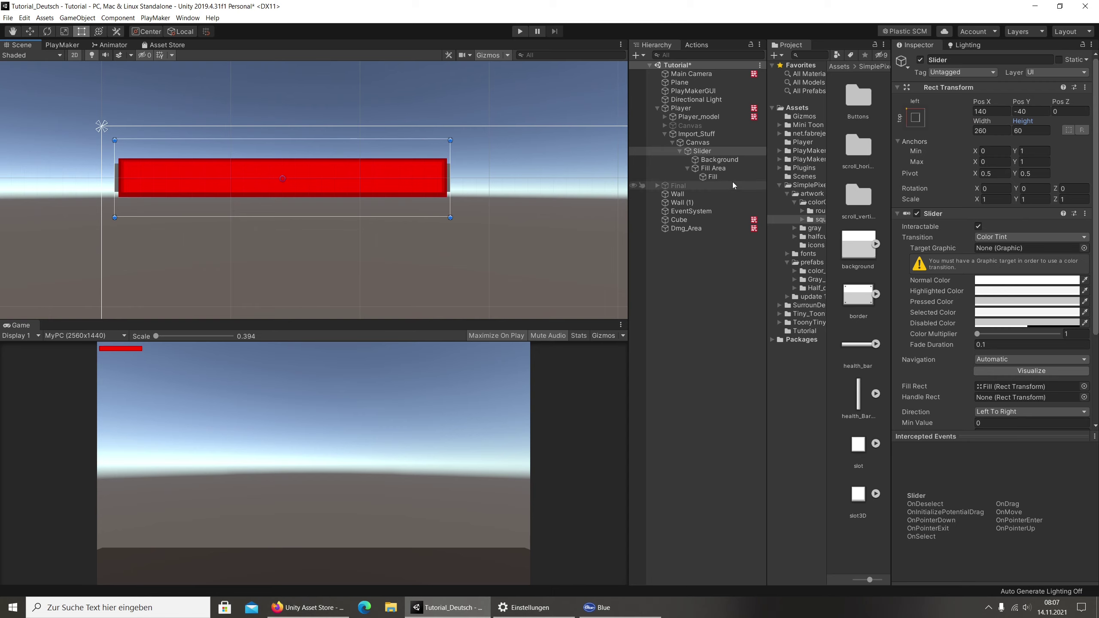
key("ctrl+p")
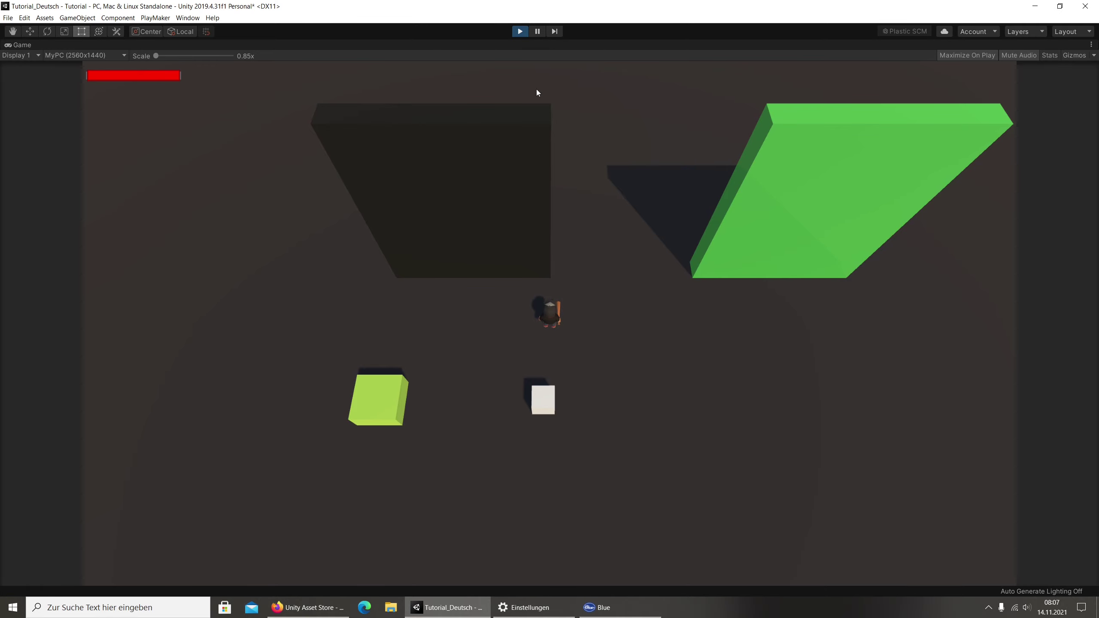
key("ctrl+p")
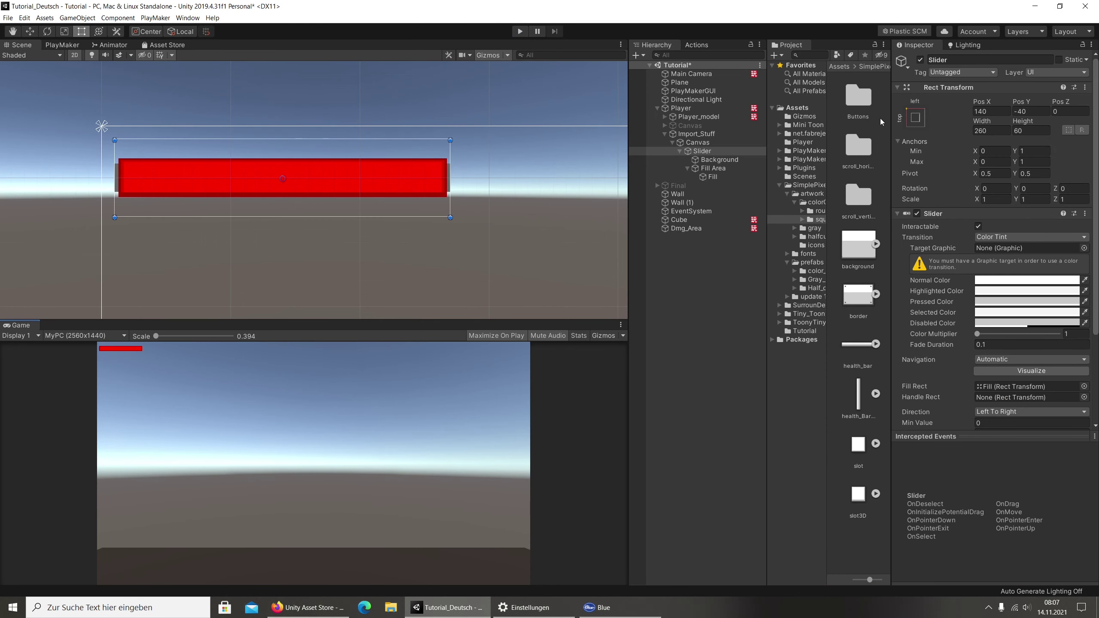
left_click(691, 144)
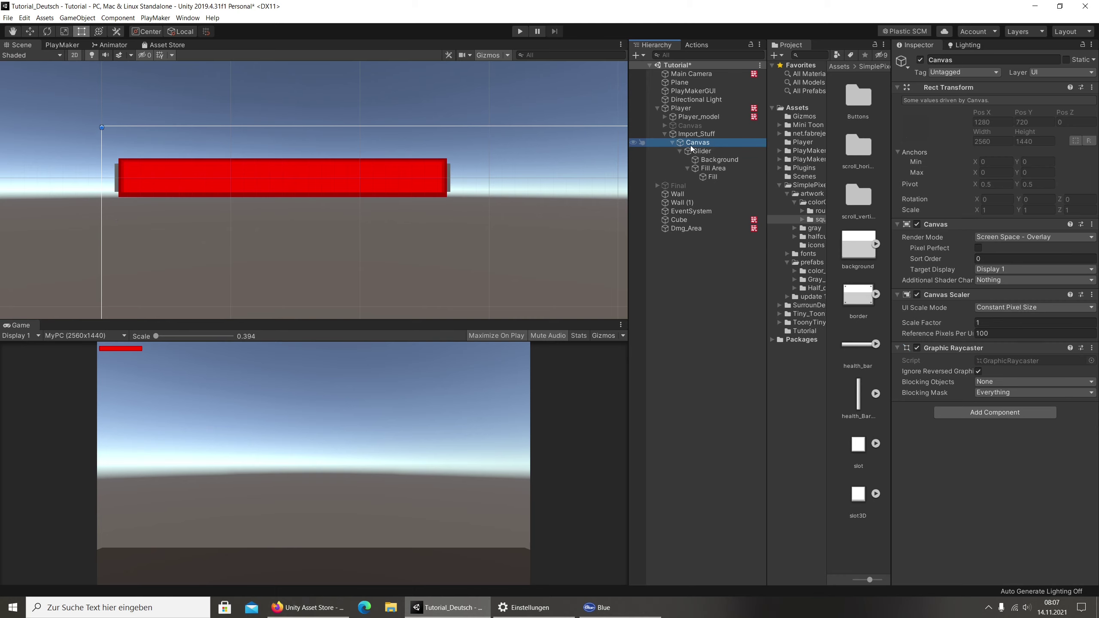
left_click(687, 135)
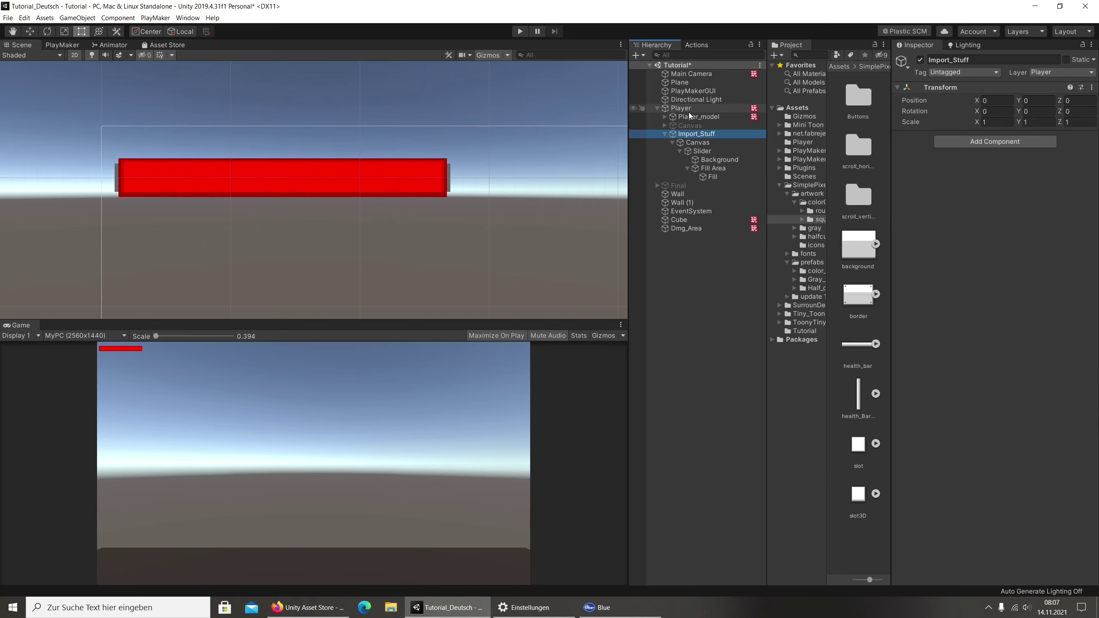
left_click(690, 144)
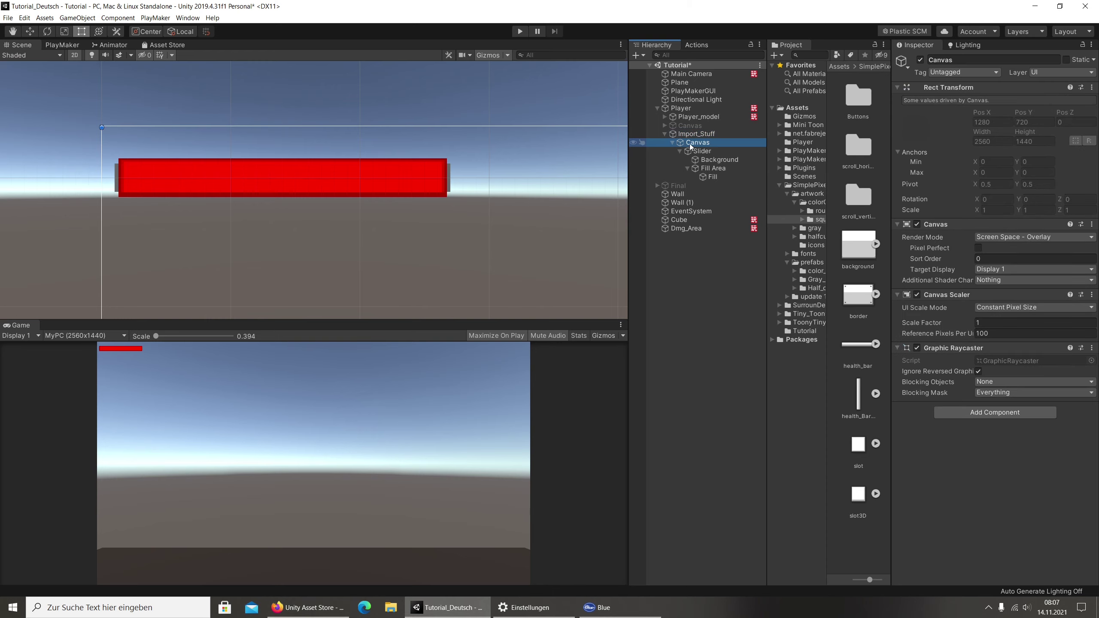
left_click(689, 136)
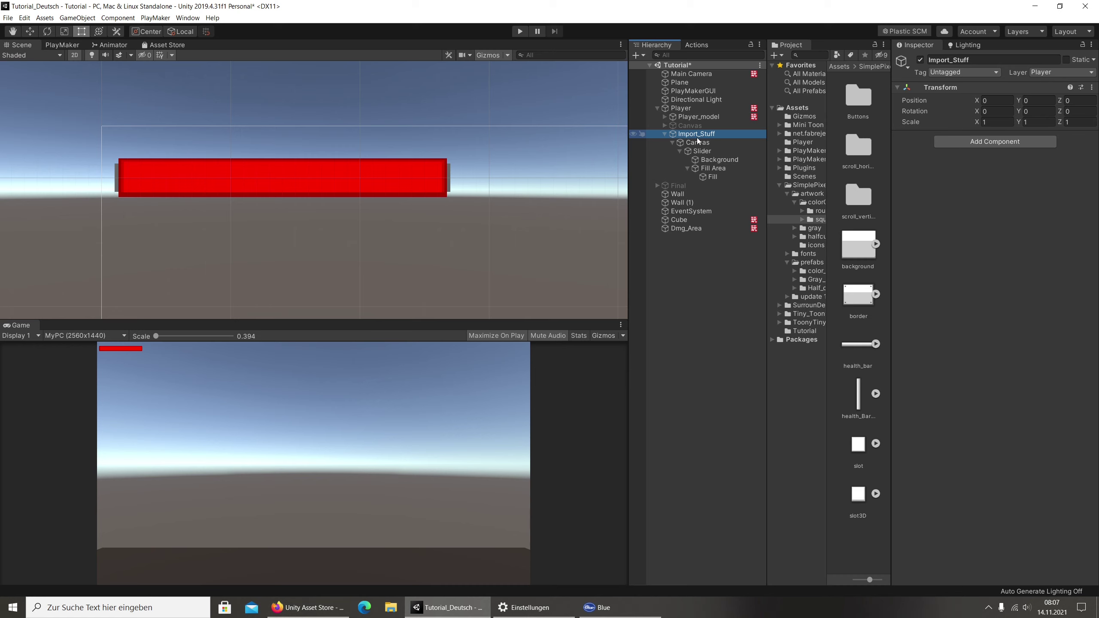
left_click(692, 144)
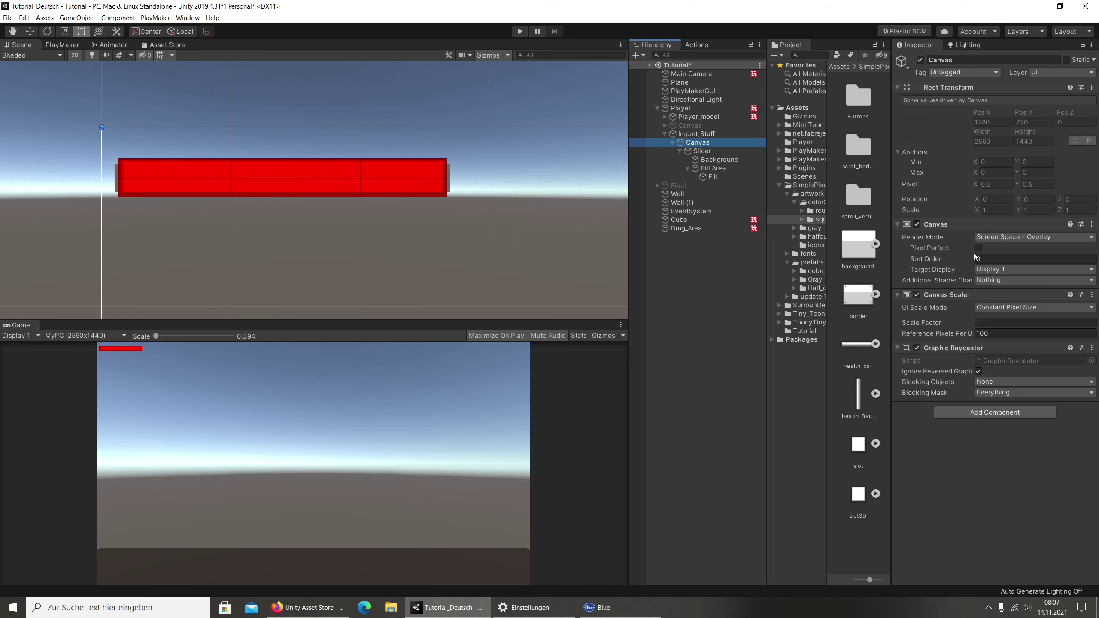
left_click(696, 152)
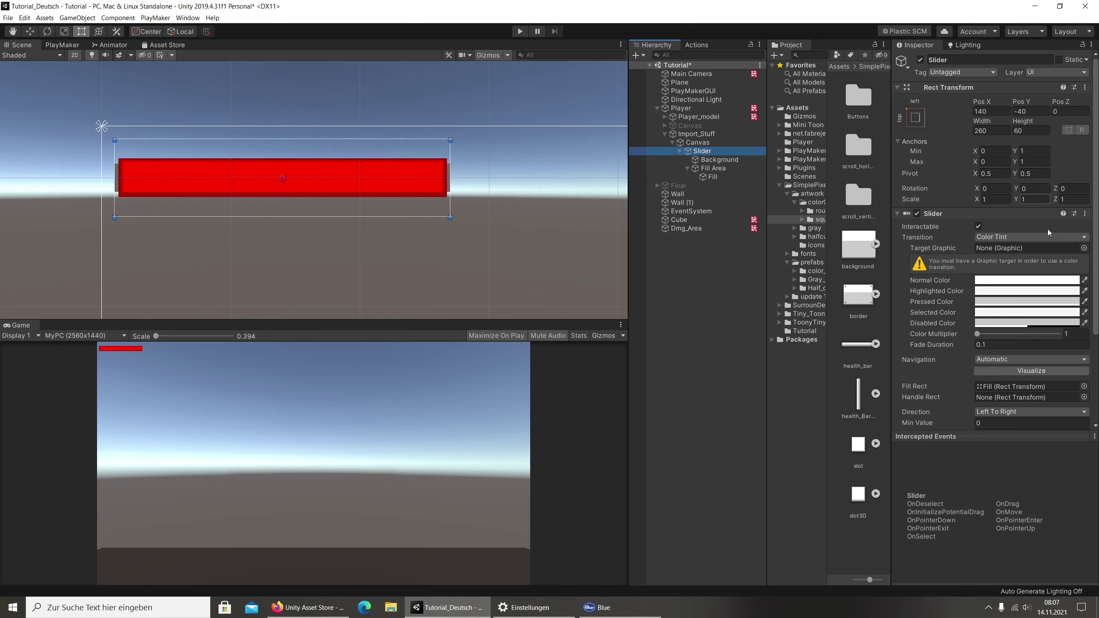
Inspect the slider's Background, Fill Area and Fill objects with a widened Inspector.
scroll(1030, 244, "down", 5)
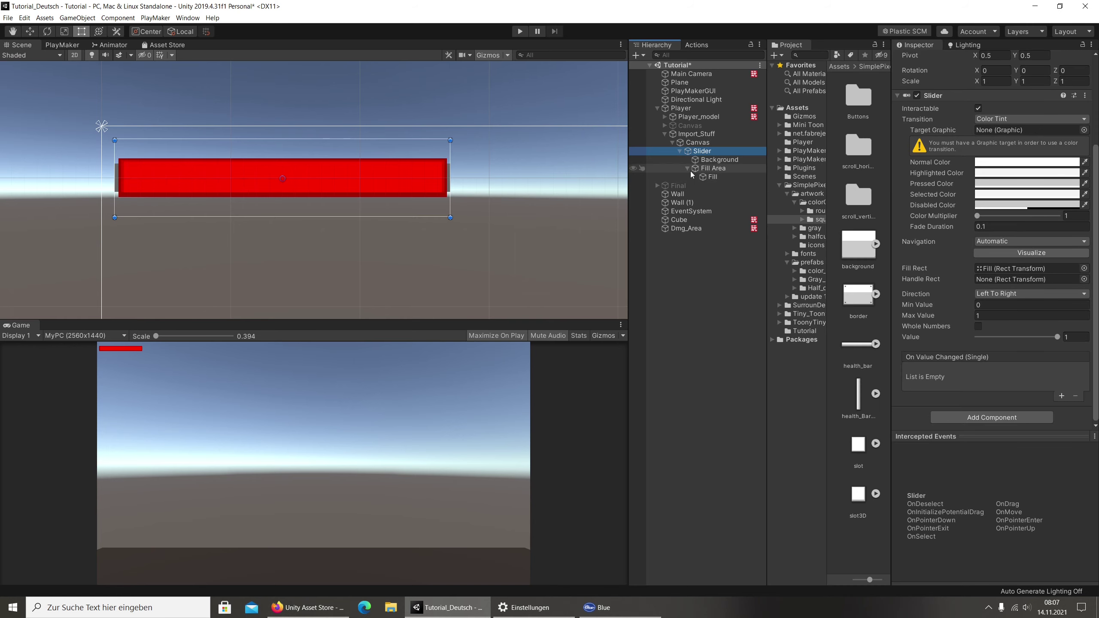
left_click(718, 160)
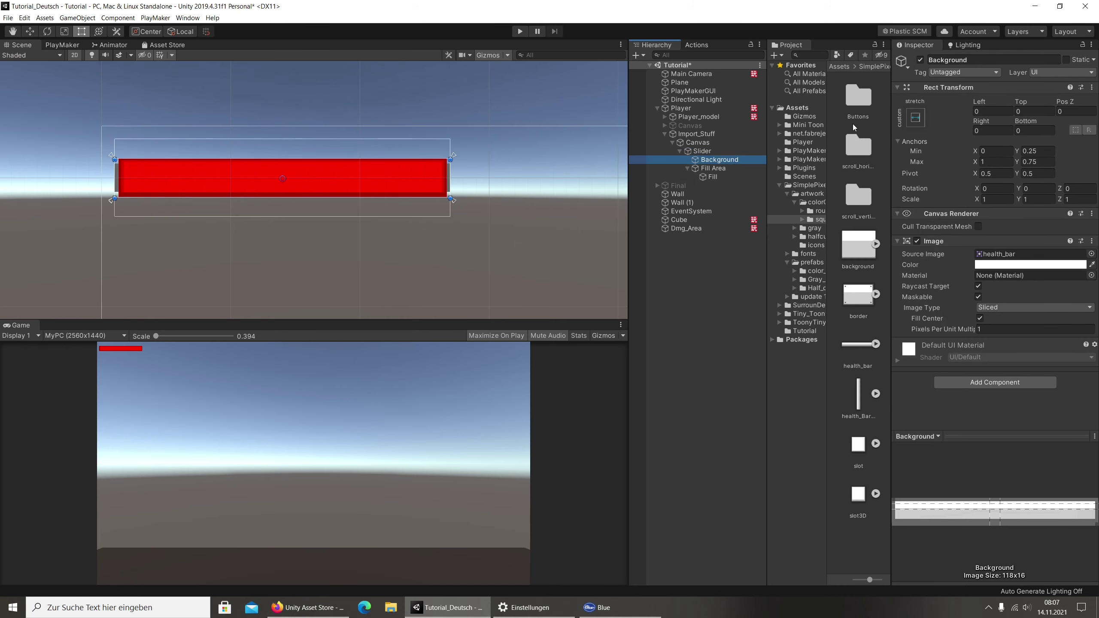
left_click(713, 168)
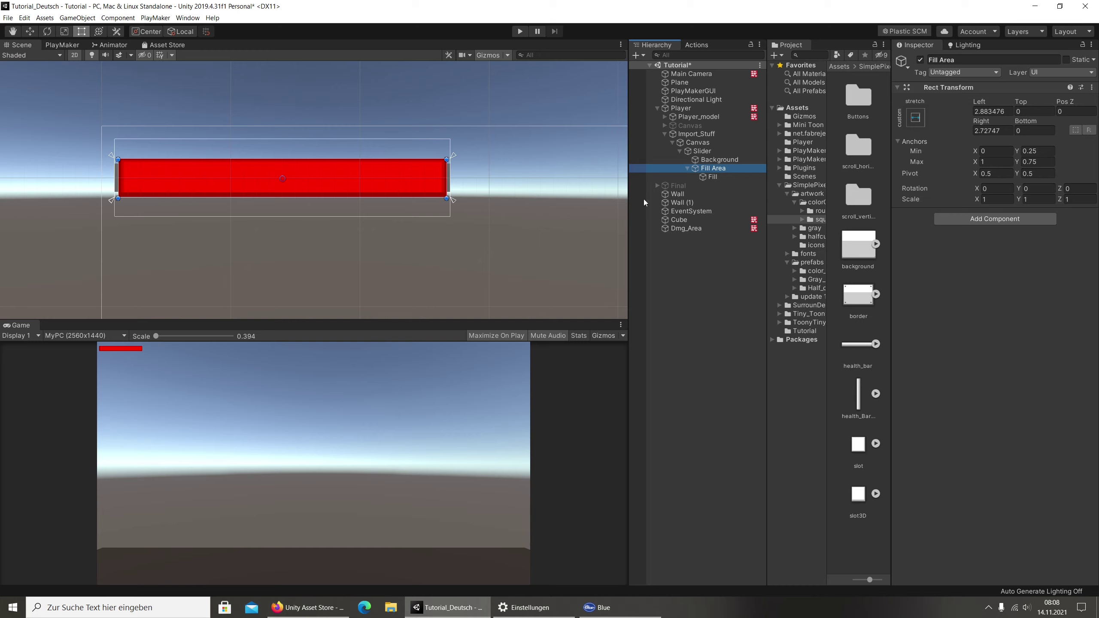
left_click(711, 178)
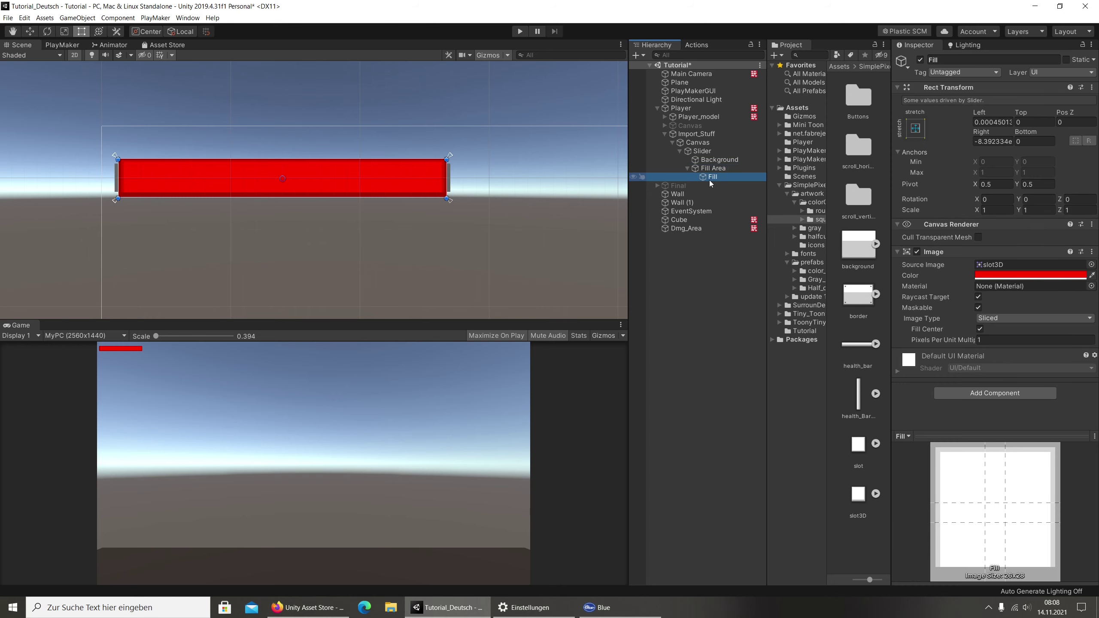
left_click_drag(890, 152, 762, 151)
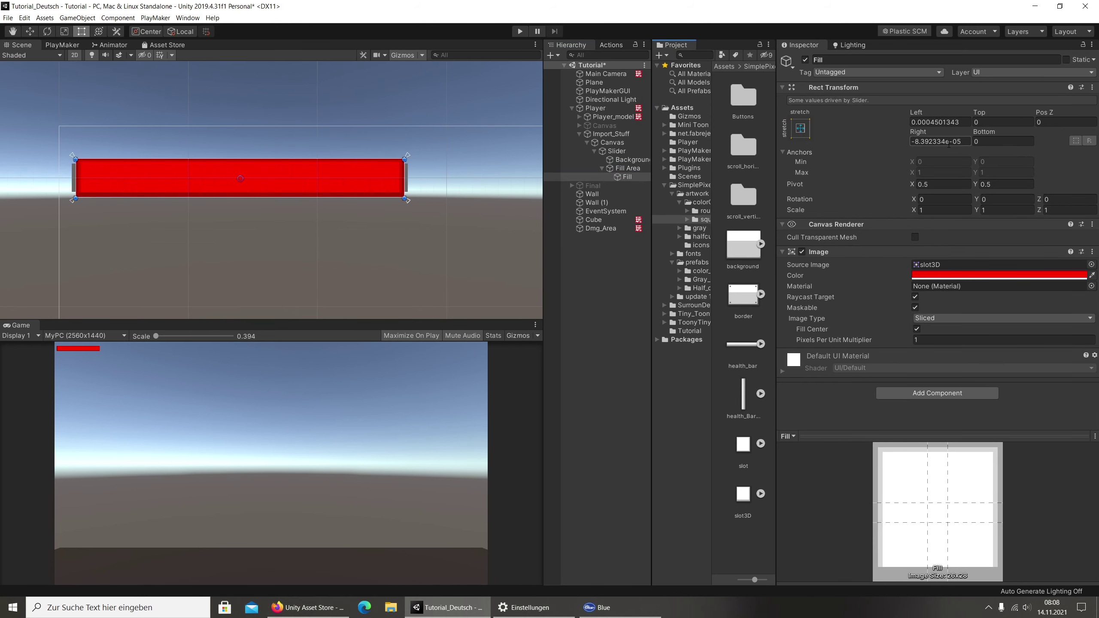
left_click_drag(949, 143, 964, 143)
left_click(628, 168)
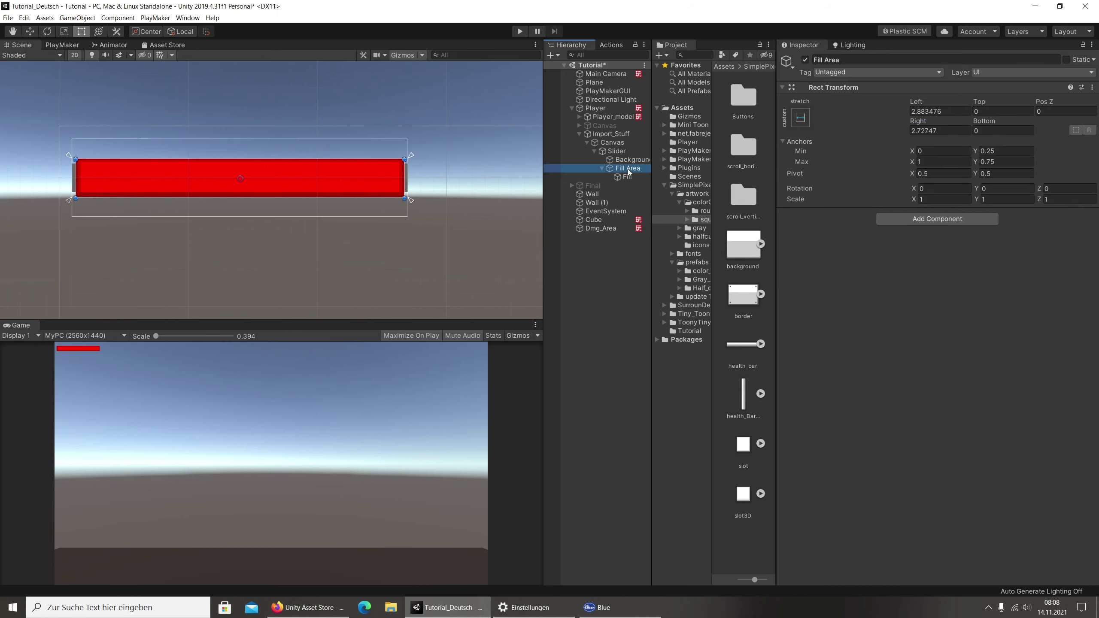
left_click(621, 152)
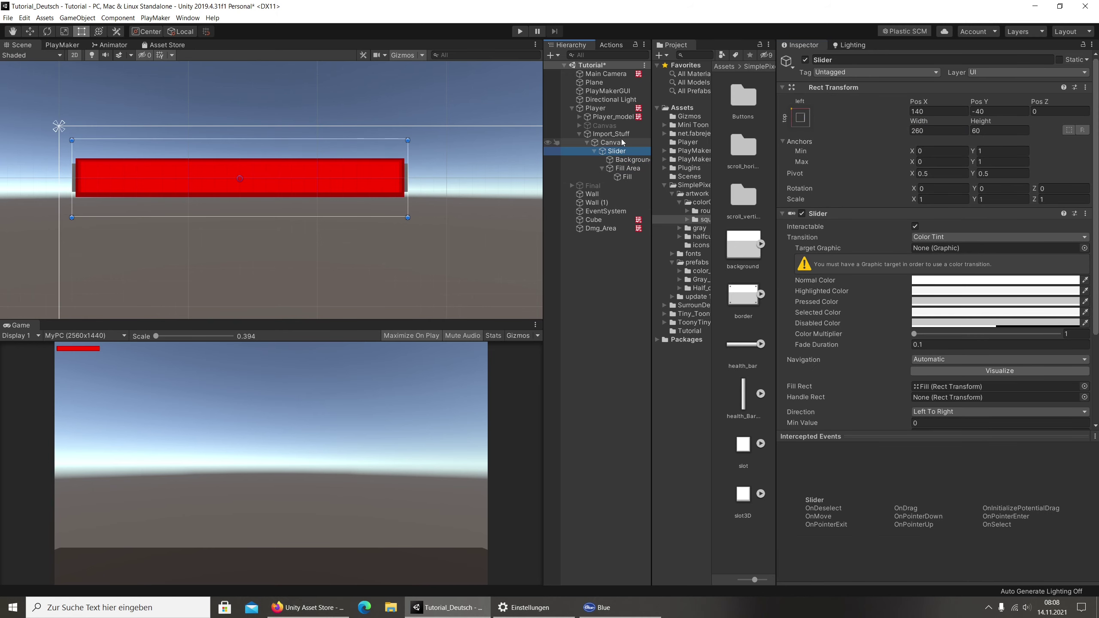
Set the slider's Max Value to 100 and drag its Value up to 100.
scroll(933, 230, "down", 4)
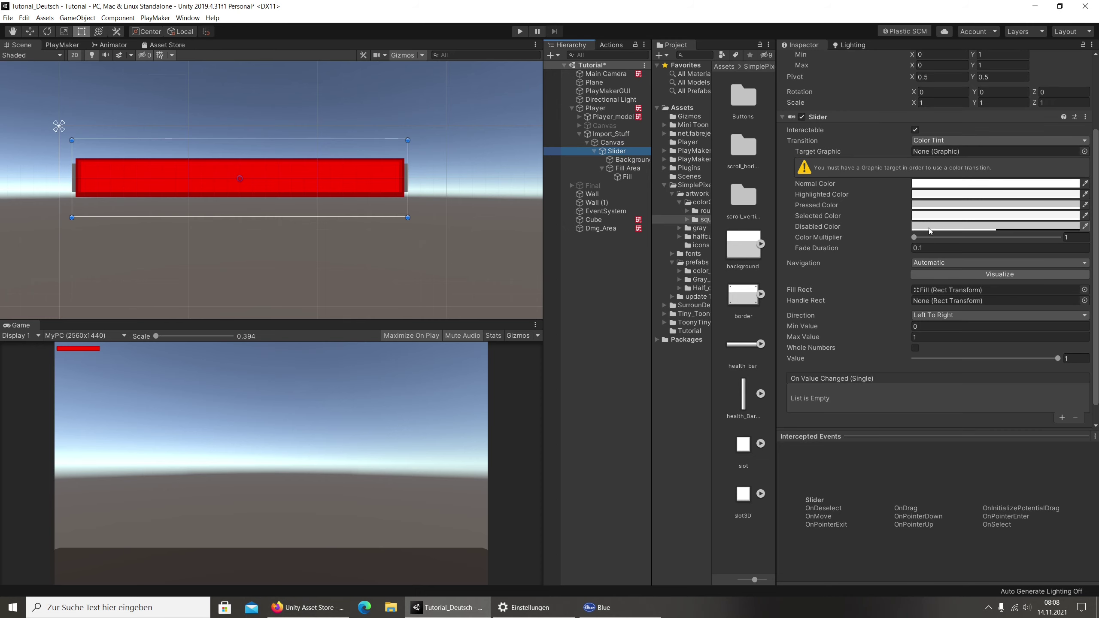
left_click(925, 336)
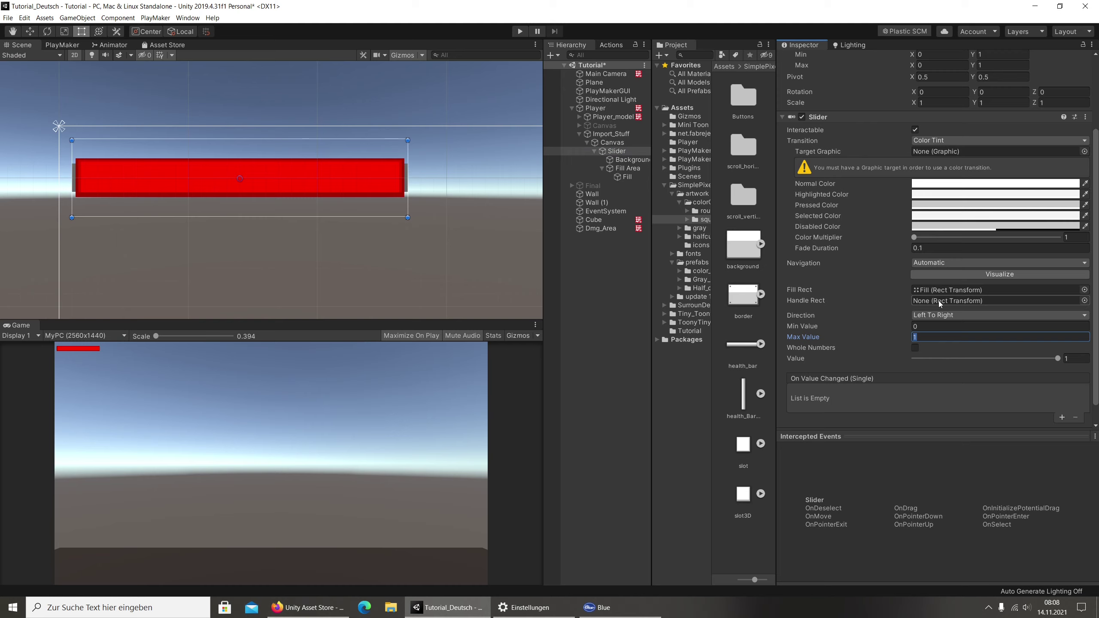
type("100")
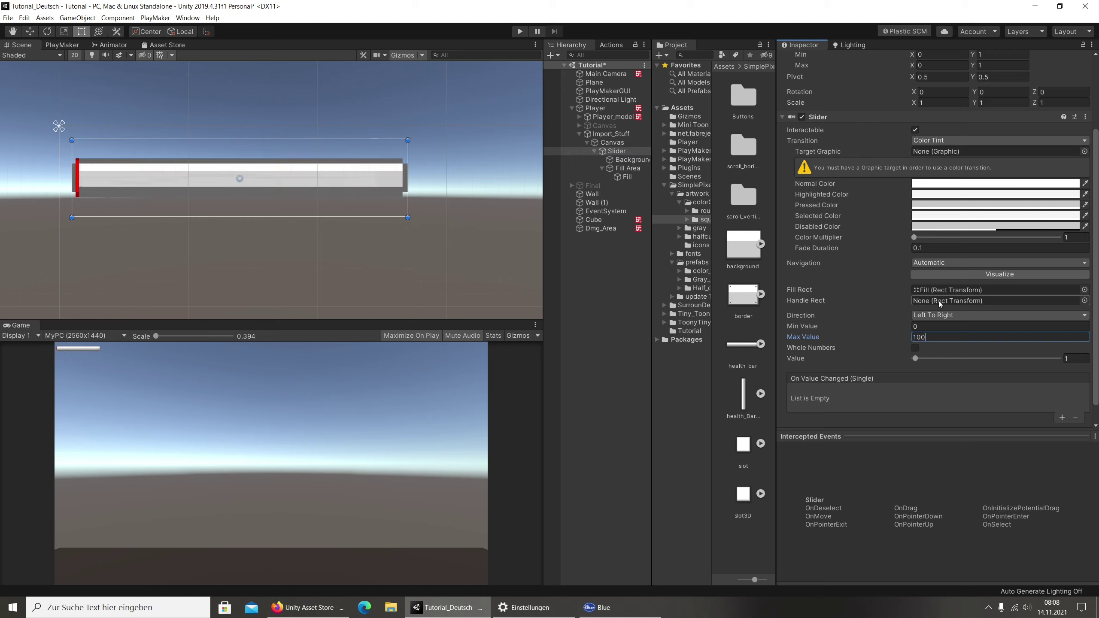
left_click(912, 357)
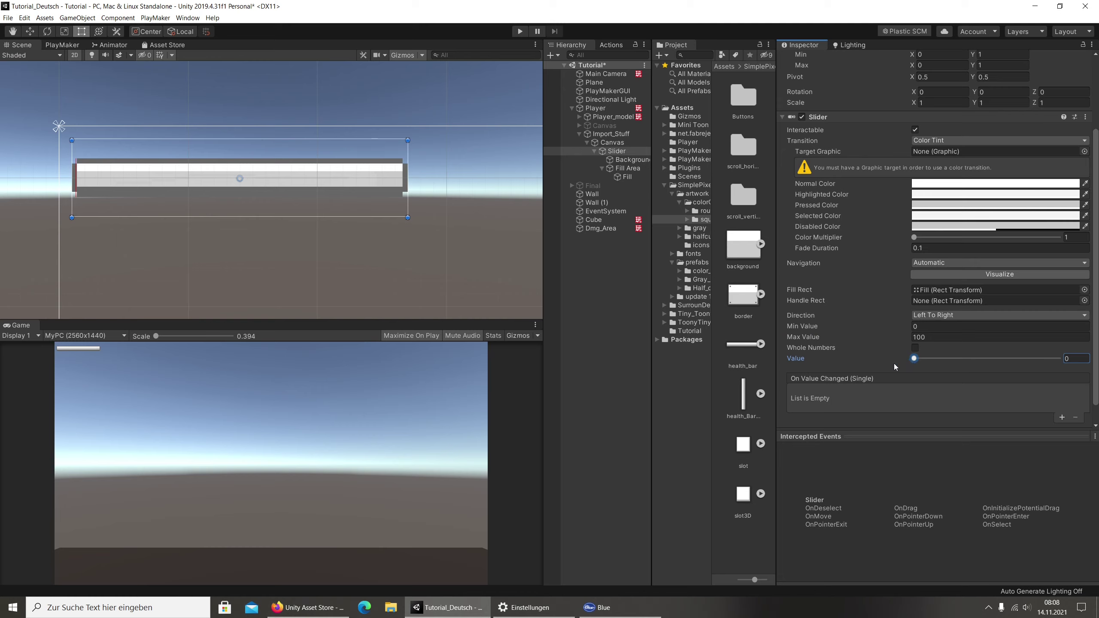
scroll(158, 182, "up", 3)
scroll(104, 183, "up", 3)
middle_click_drag(103, 183, 289, 185)
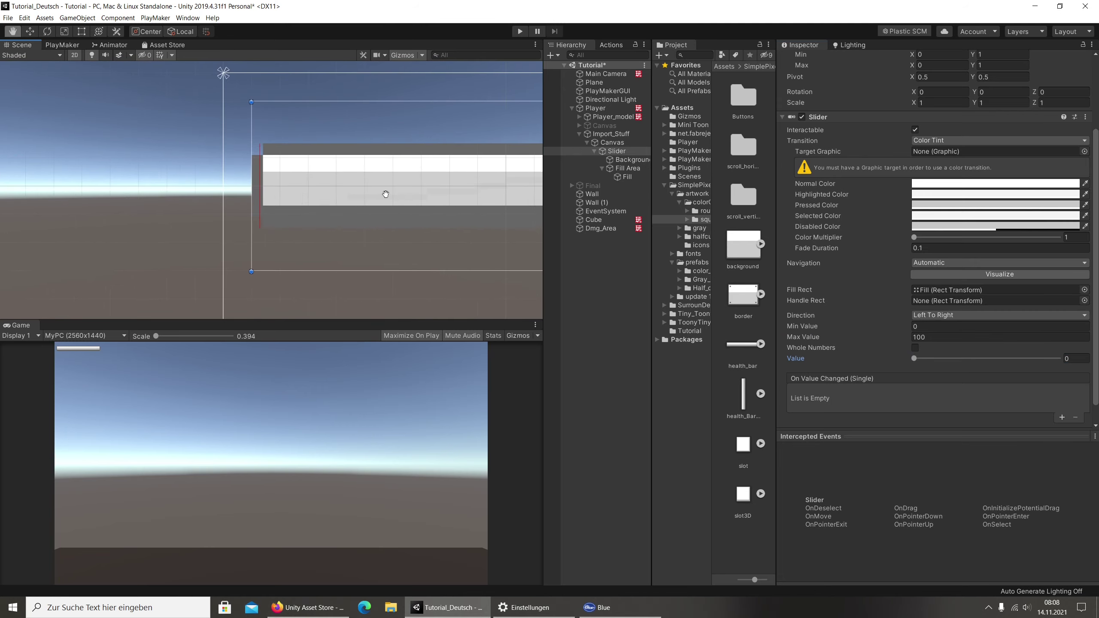
scroll(288, 185, "up", 2)
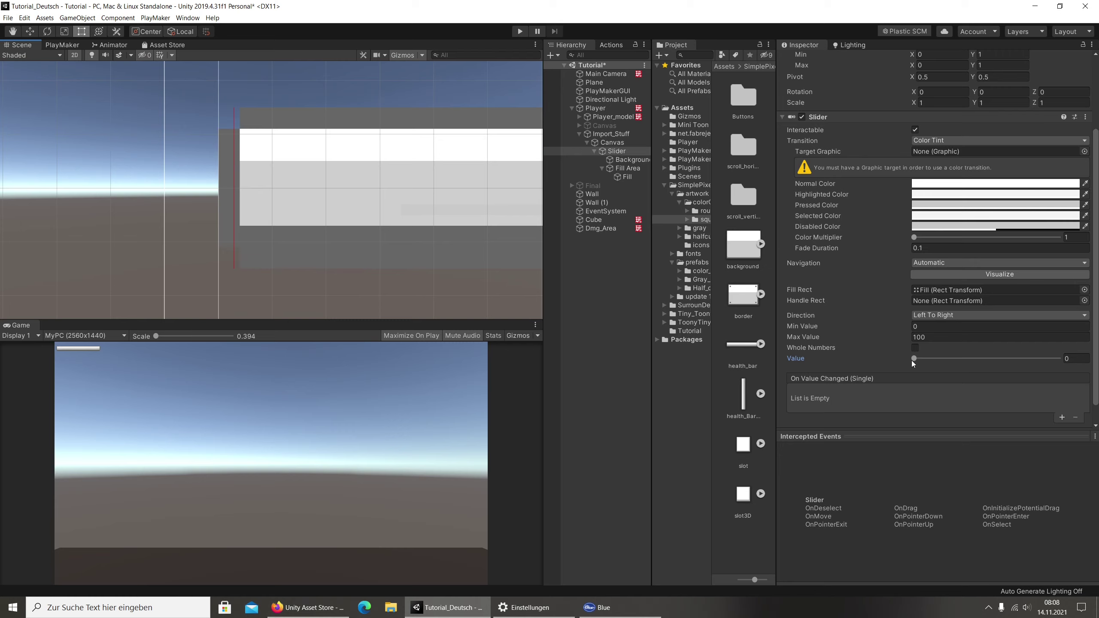
mouse_move(913, 358)
left_mouse_down()
mouse_move(1057, 359)
mouse_move(810, 361)
mouse_move(963, 346)
left_mouse_up()
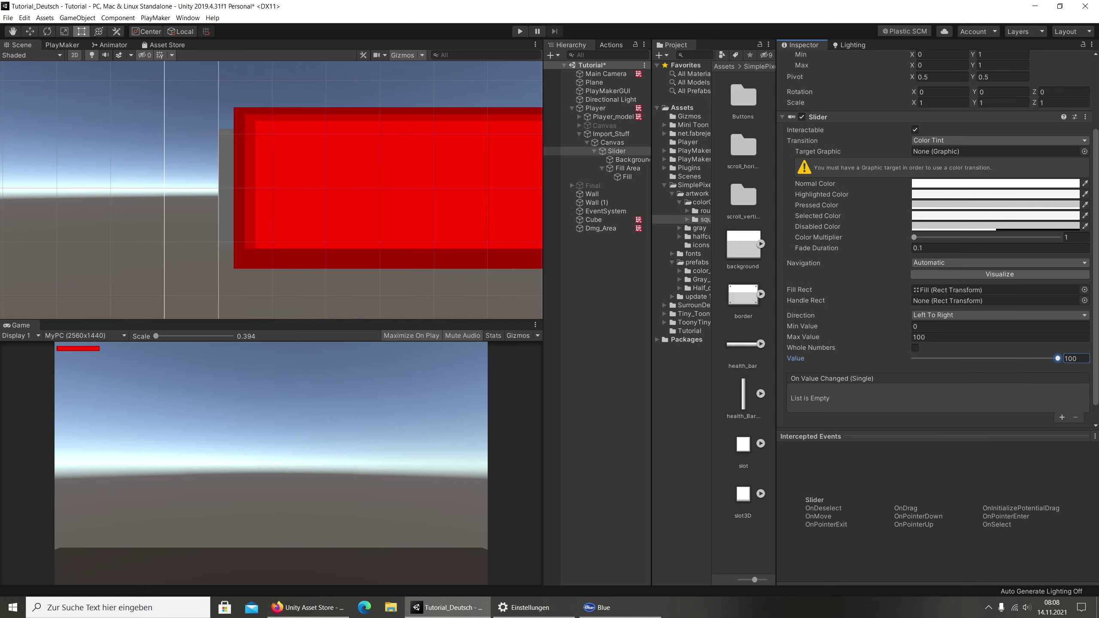
scroll(134, 194, "down", 4)
scroll(400, 204, "down", 3)
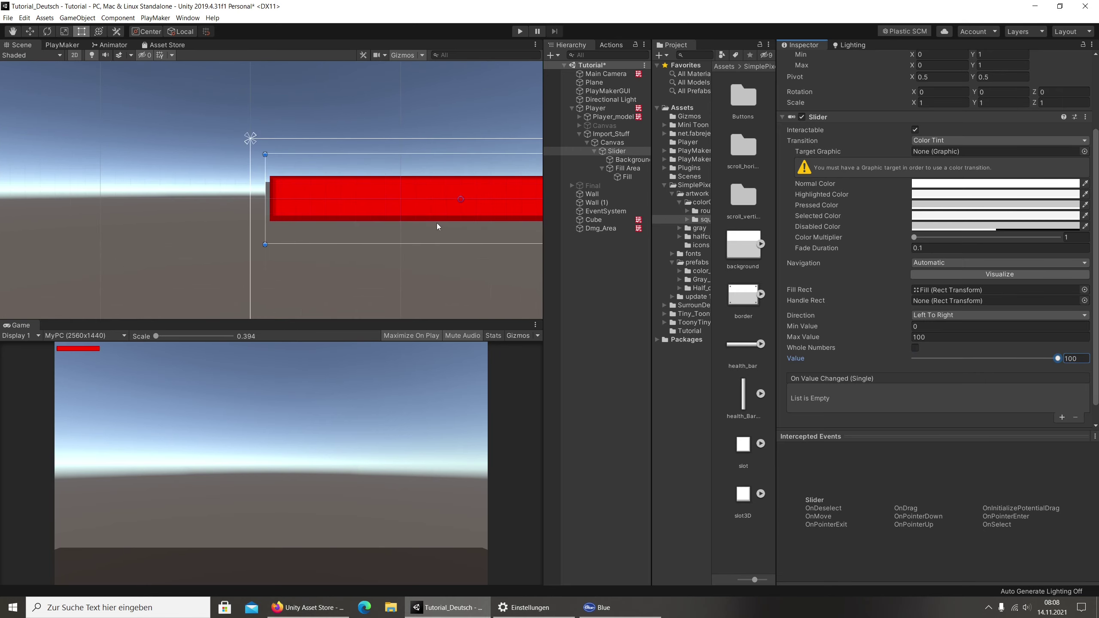
middle_click_drag(436, 223, 177, 209)
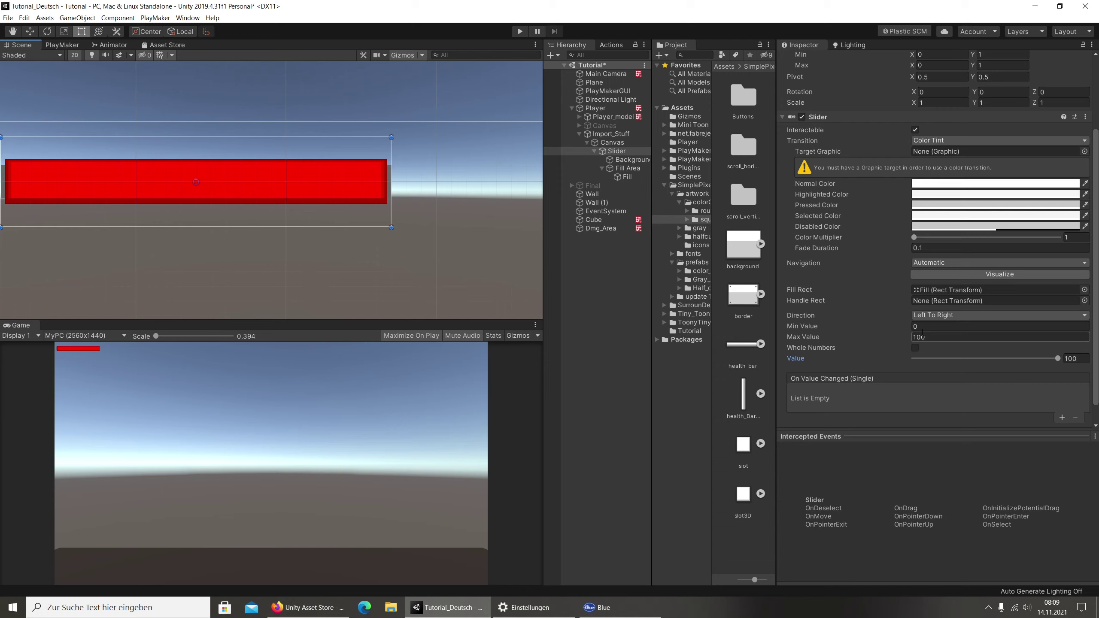
Add a PlayMakerFSM component to the Slider and name the FSM HealthBar.
key("Return")
left_click(935, 337)
scroll(1087, 341, "down", 1)
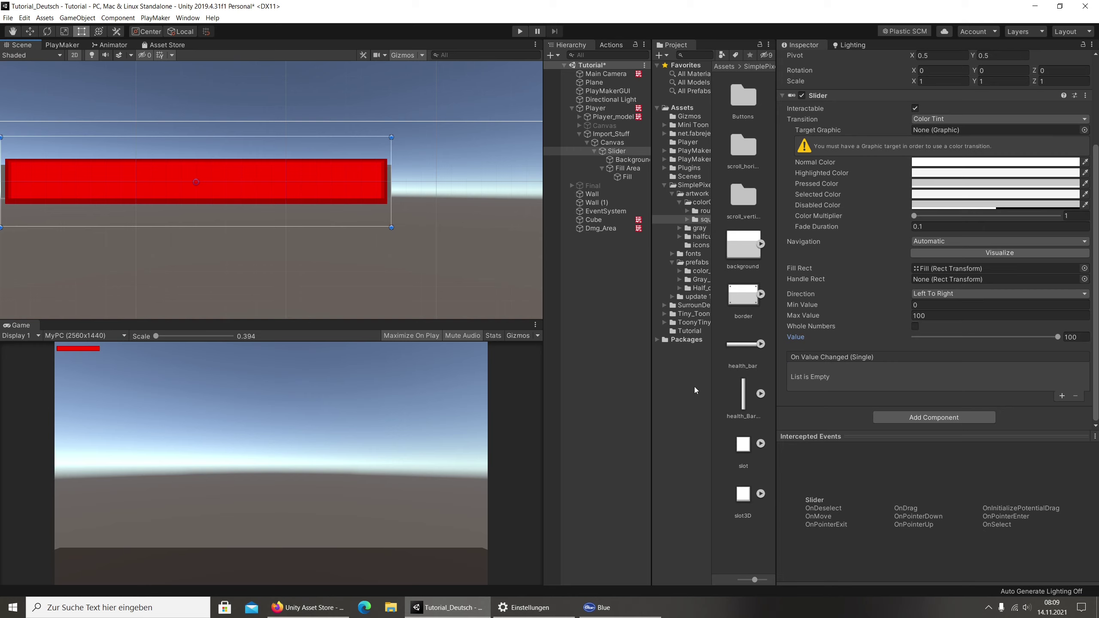
left_click(908, 417)
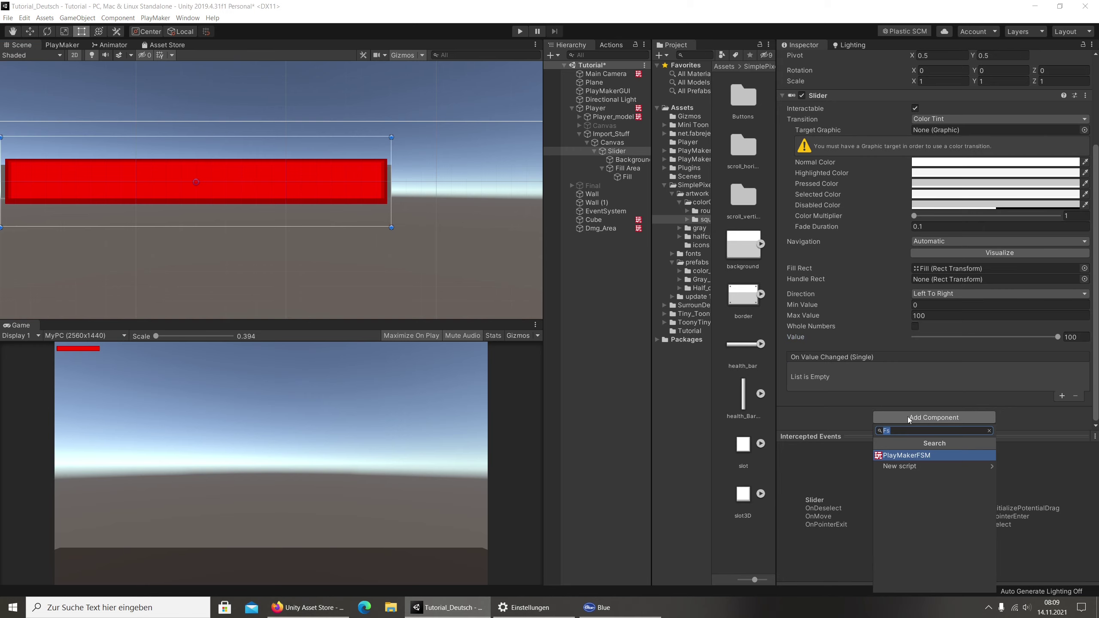
left_click(898, 457)
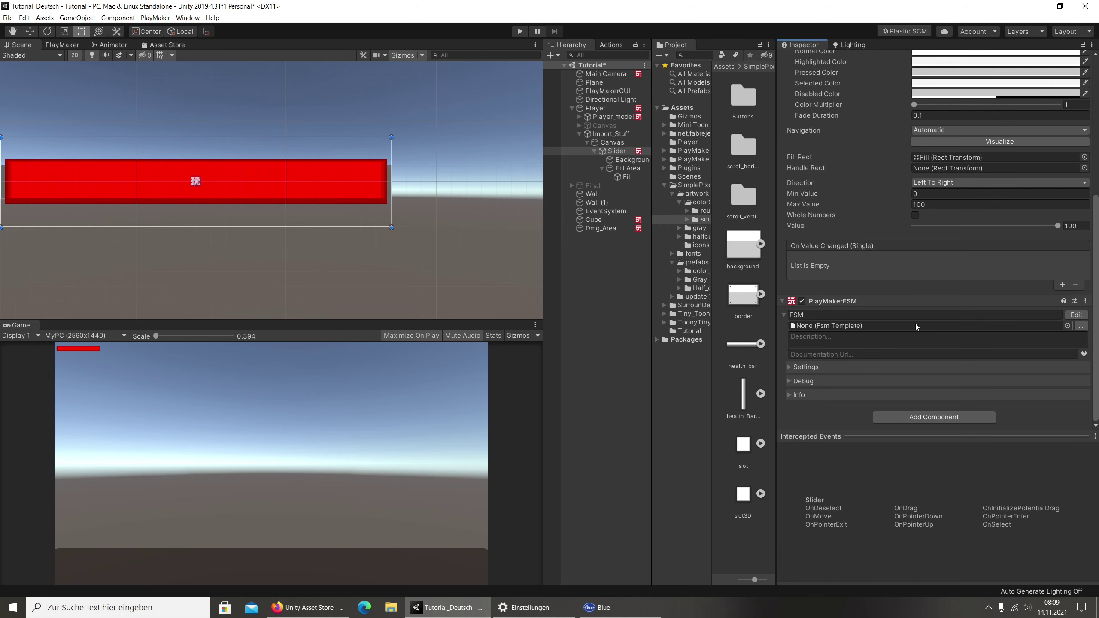
left_click(822, 315)
type("He")
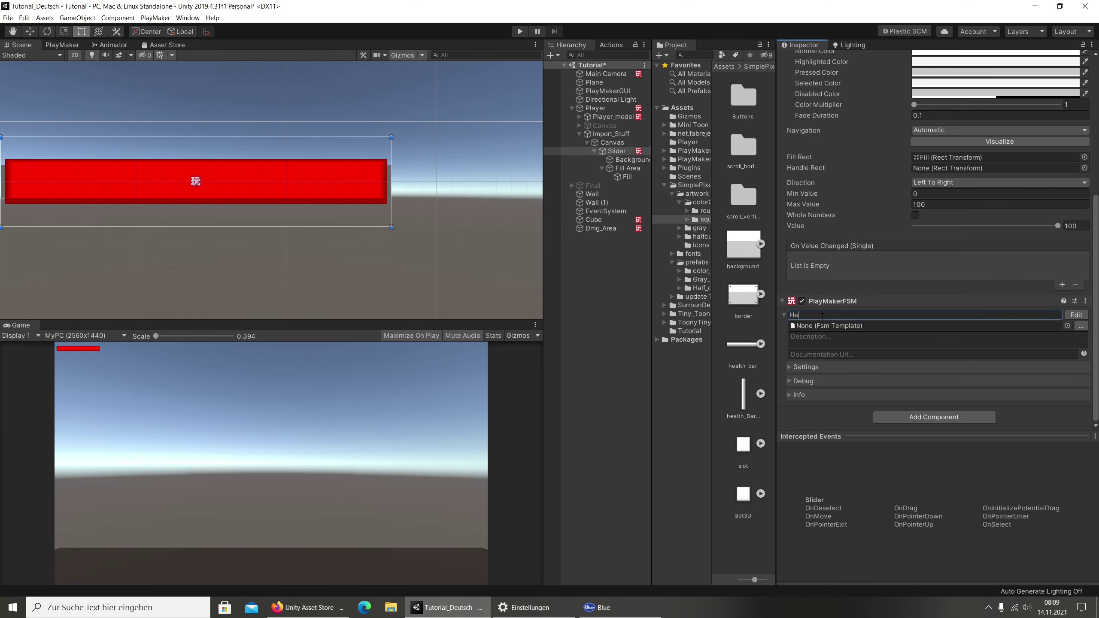
type("althB")
type("ar")
Add the UI Slider Set Value action to the HealthBar FSM's State 1.
left_click(1076, 314)
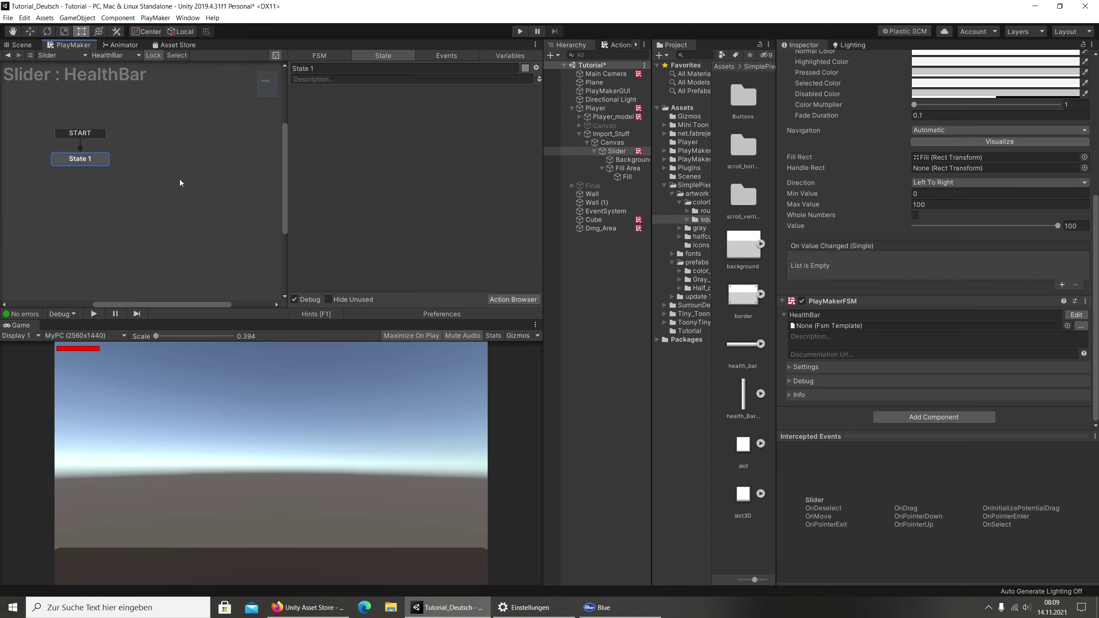
left_click(617, 51)
type("s")
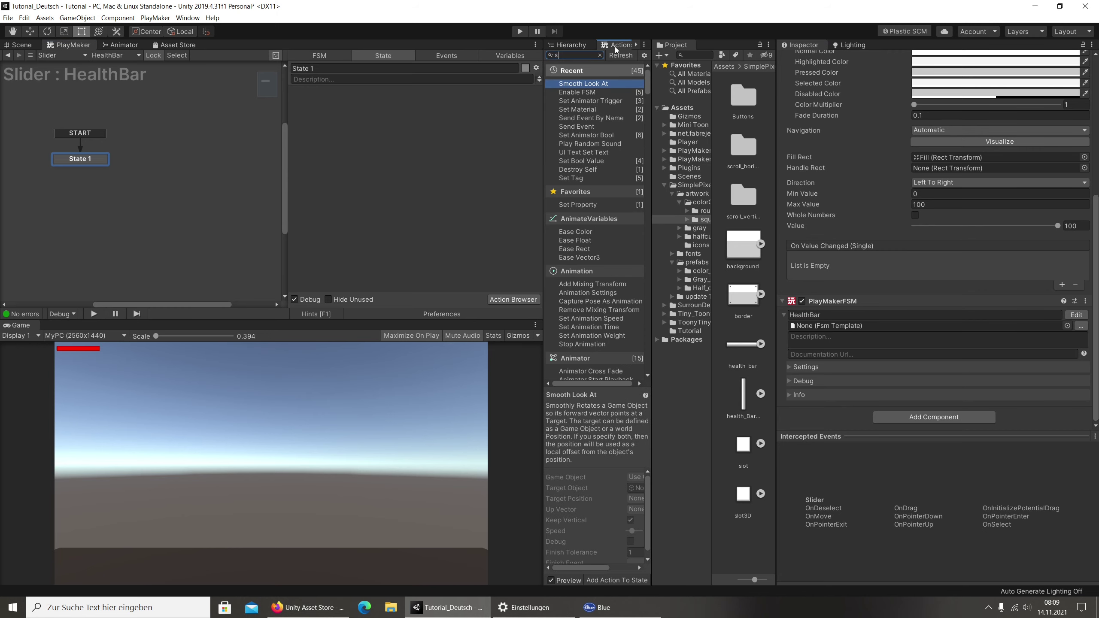
type("lider")
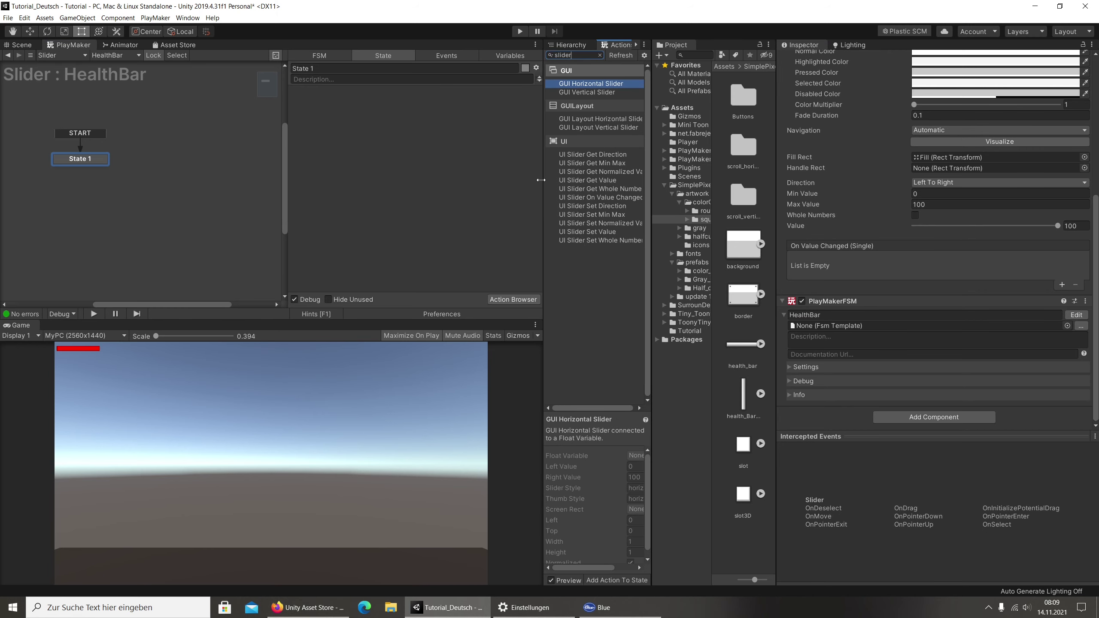
left_click(586, 181)
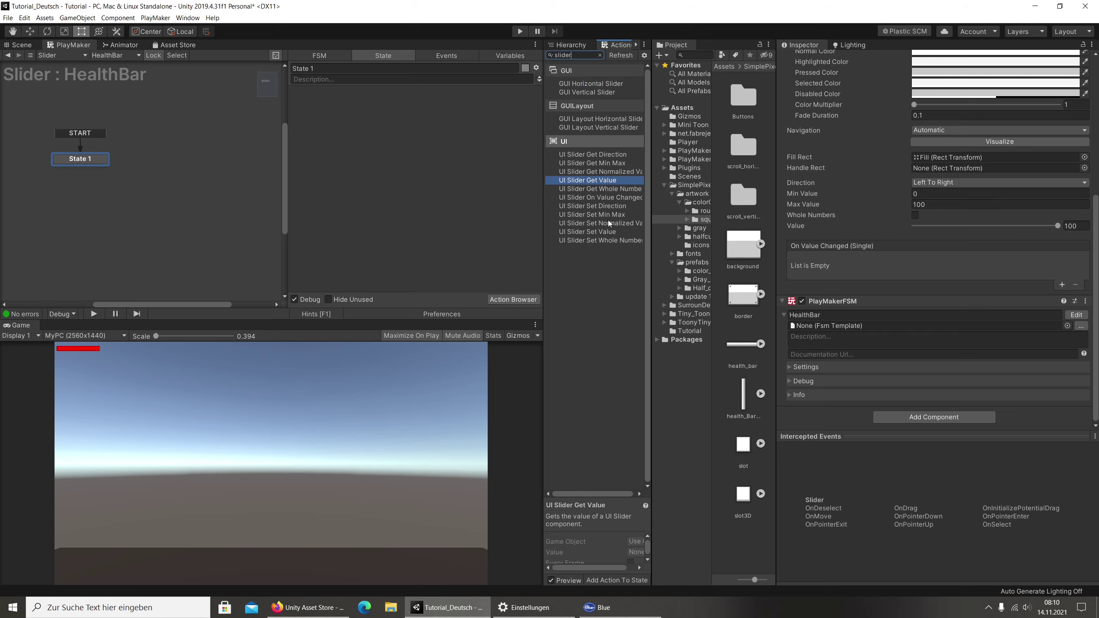
left_click(616, 231)
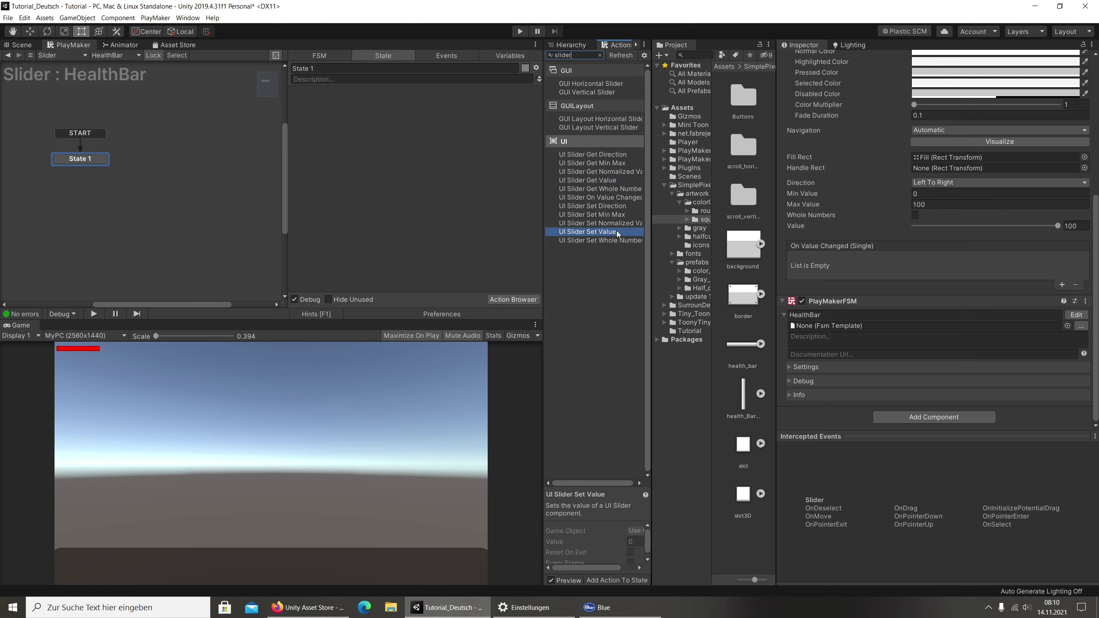
scroll(812, 230, "up", 5)
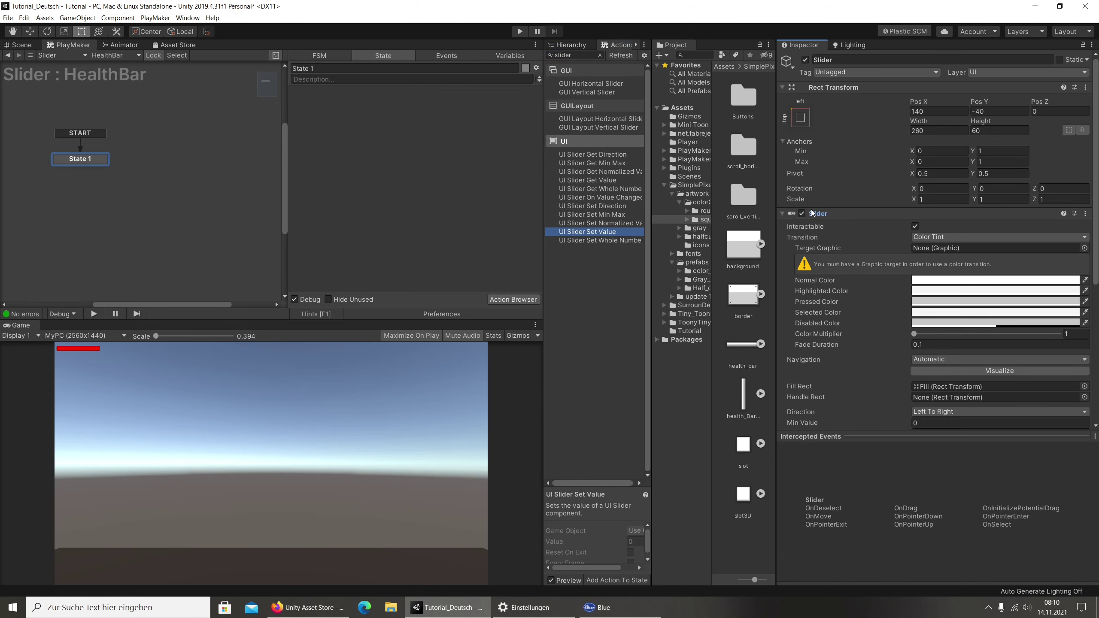
mouse_move(811, 212)
left_mouse_down()
mouse_move(418, 138)
mouse_move(702, 39)
left_mouse_up()
double_click(605, 233)
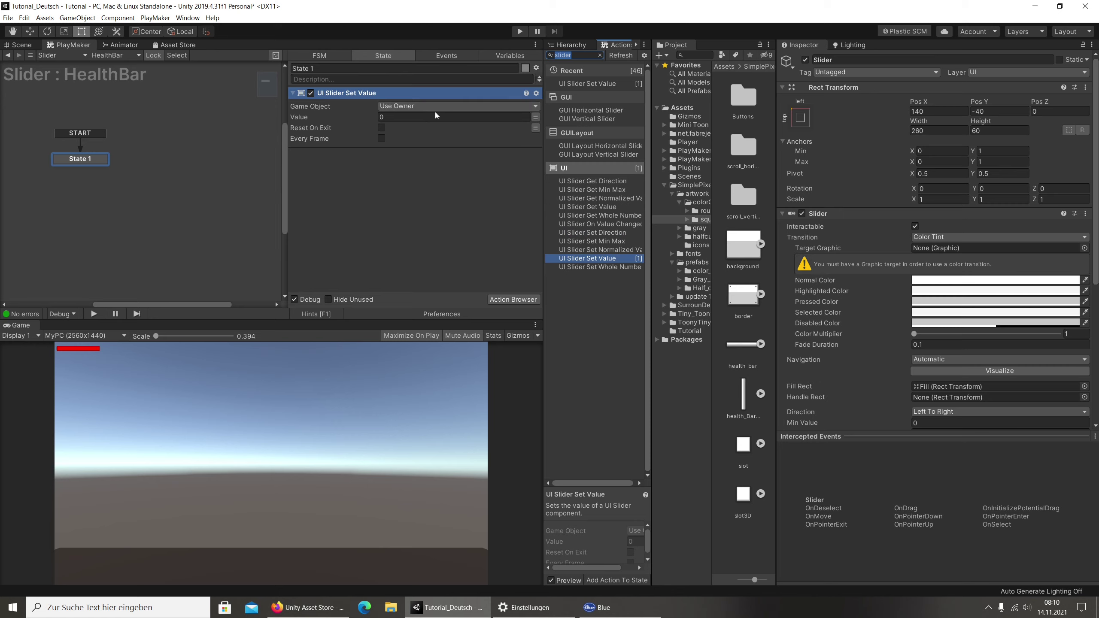
Bind the action's Value to the global Player_Health variable.
left_click(535, 117)
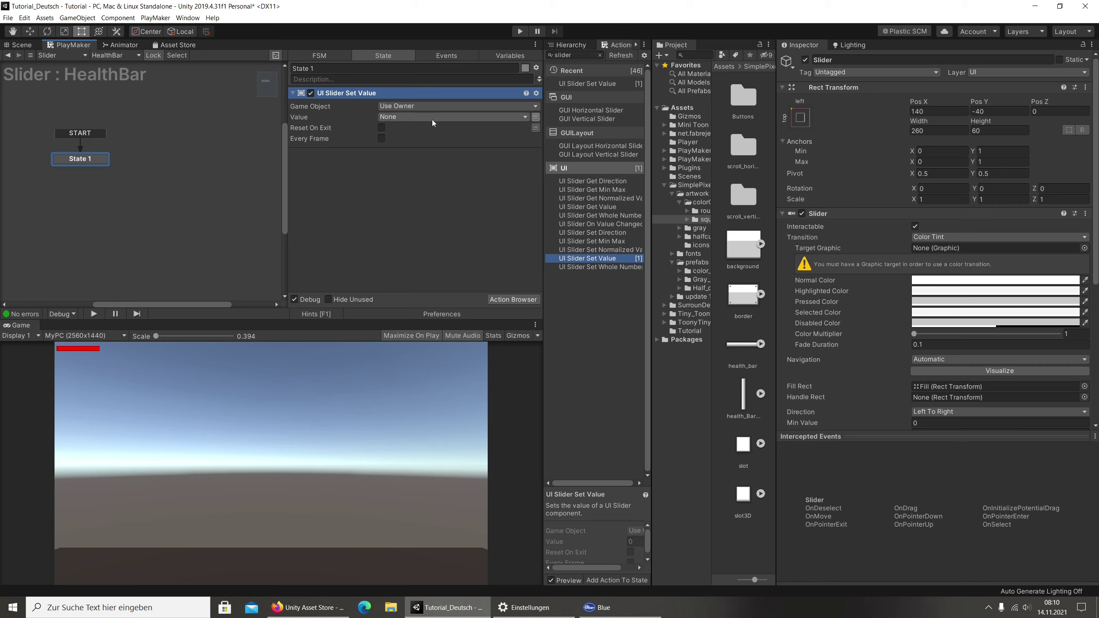
left_click(433, 117)
mouse_move(428, 139)
mouse_move(527, 192)
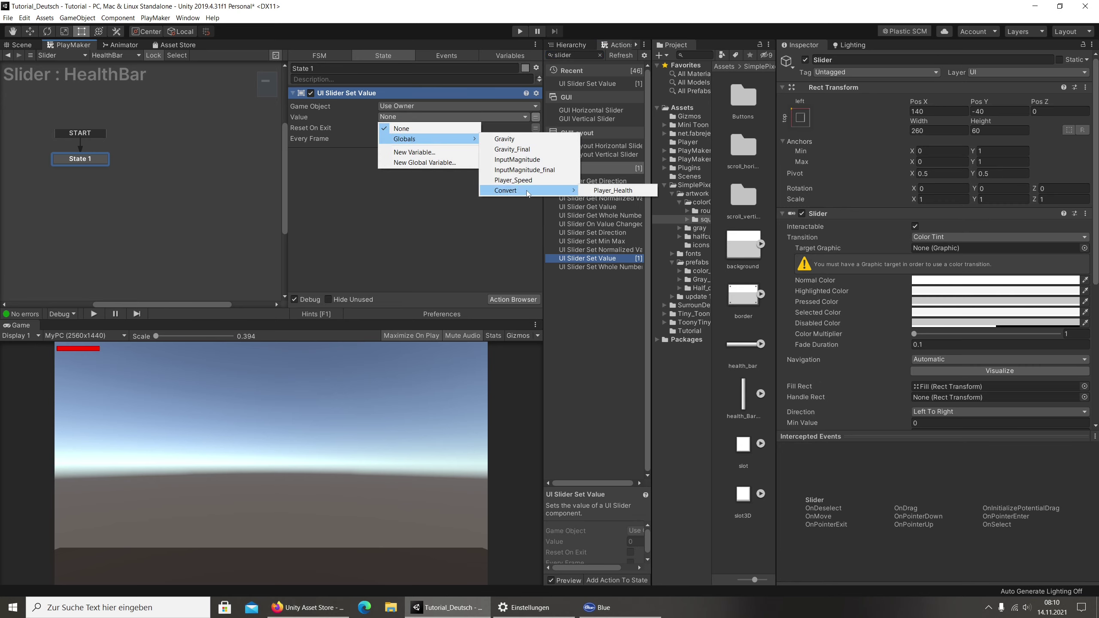
left_click(612, 190)
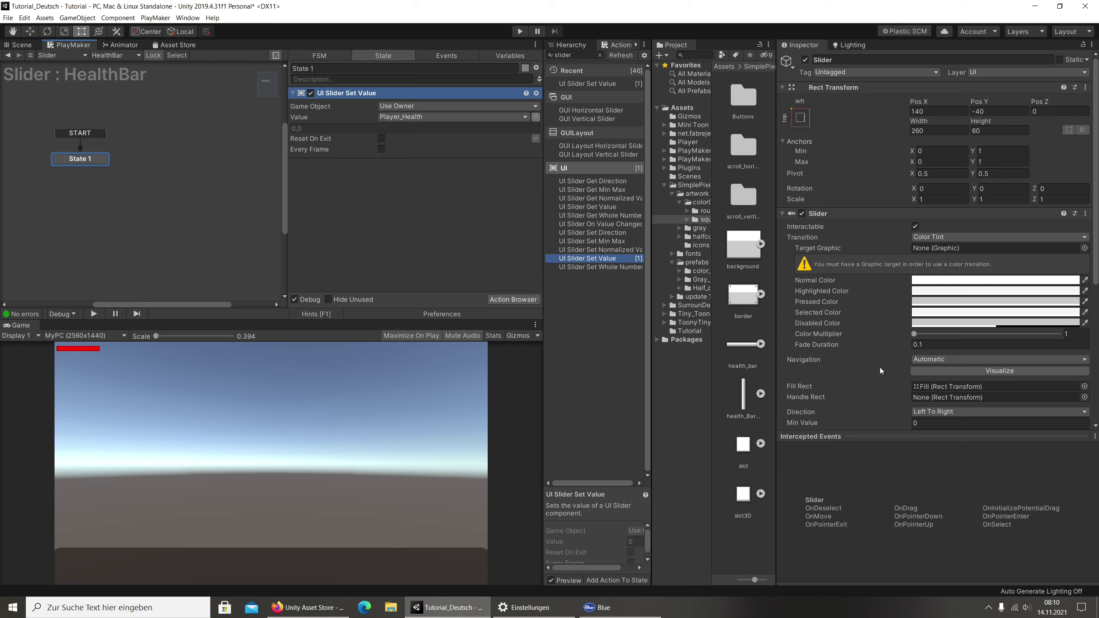
scroll(944, 329, "down", 5)
Try slider values 0.5 and 50.5 in the Inspector's Value field.
left_click(1072, 262)
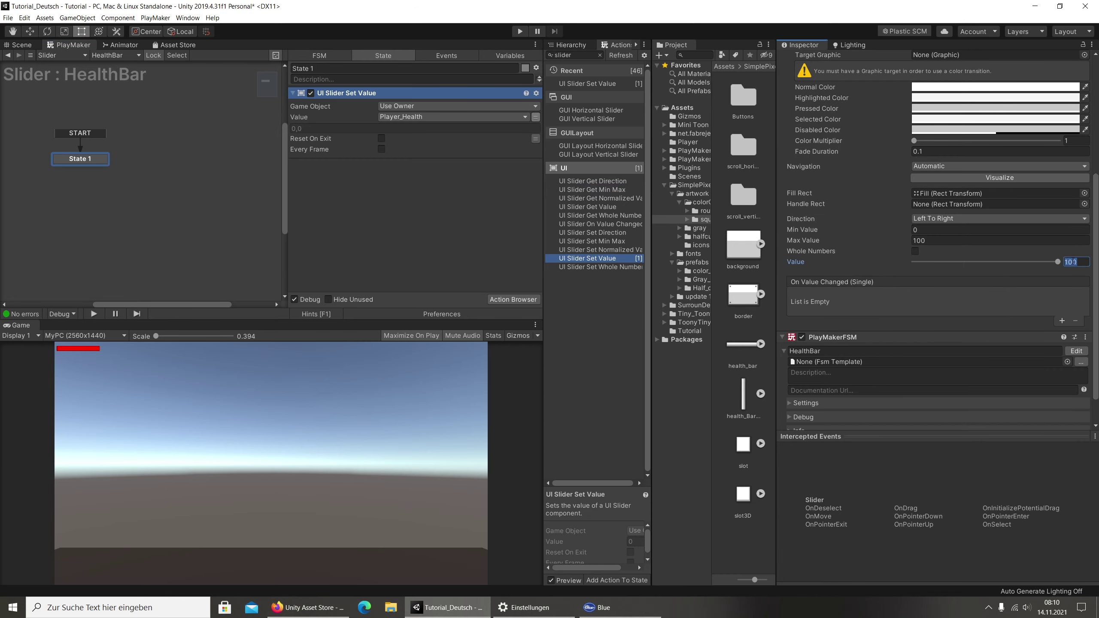
type(".5")
key("Return")
type("50.5")
key("Return")
Reset the slider value to 0, tick Every Frame on the action, and run the game.
type("0")
left_click(381, 149)
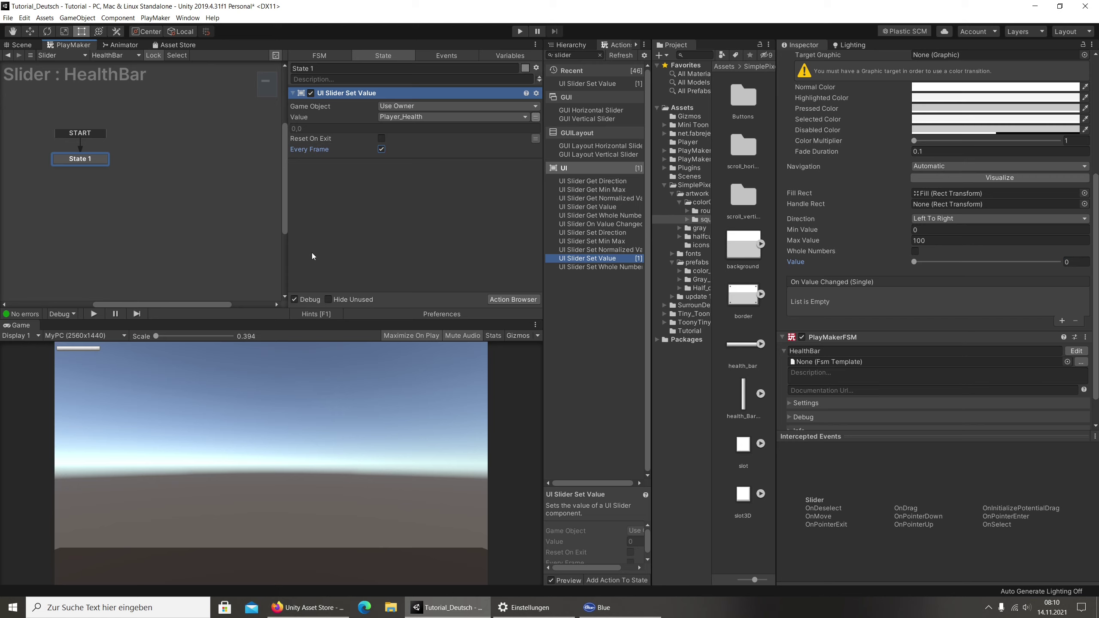
left_click(520, 33)
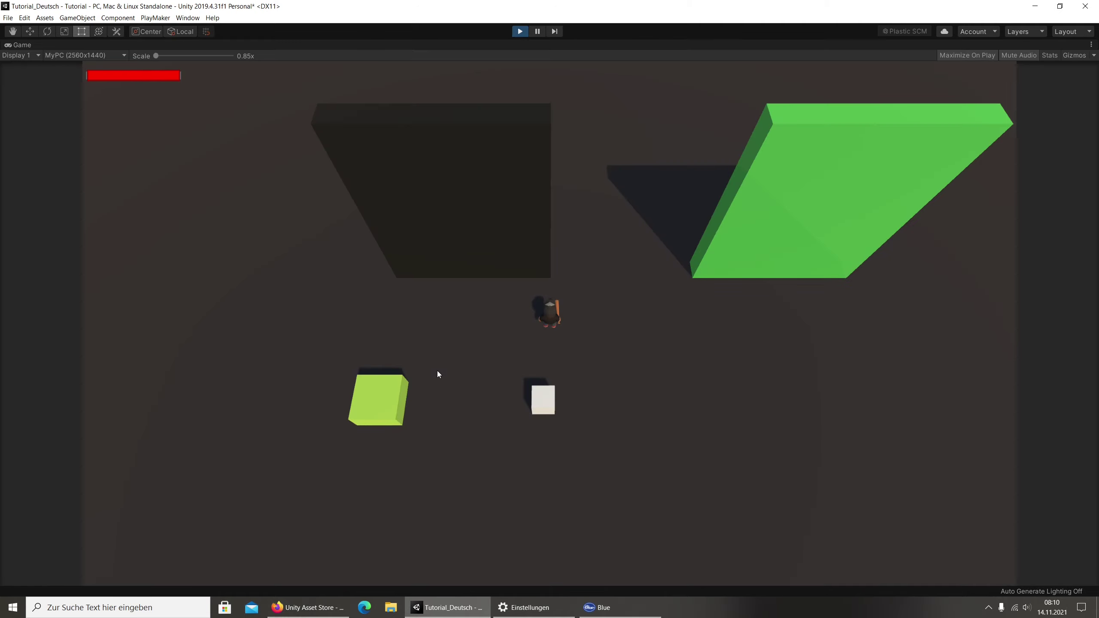
left_click(440, 337)
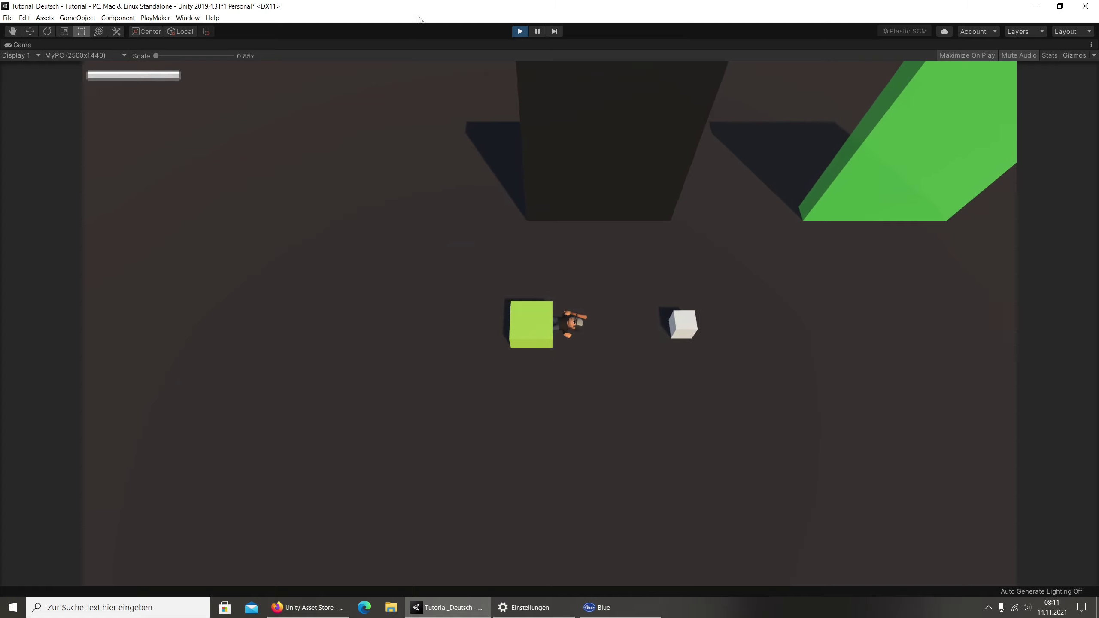
left_click(520, 32)
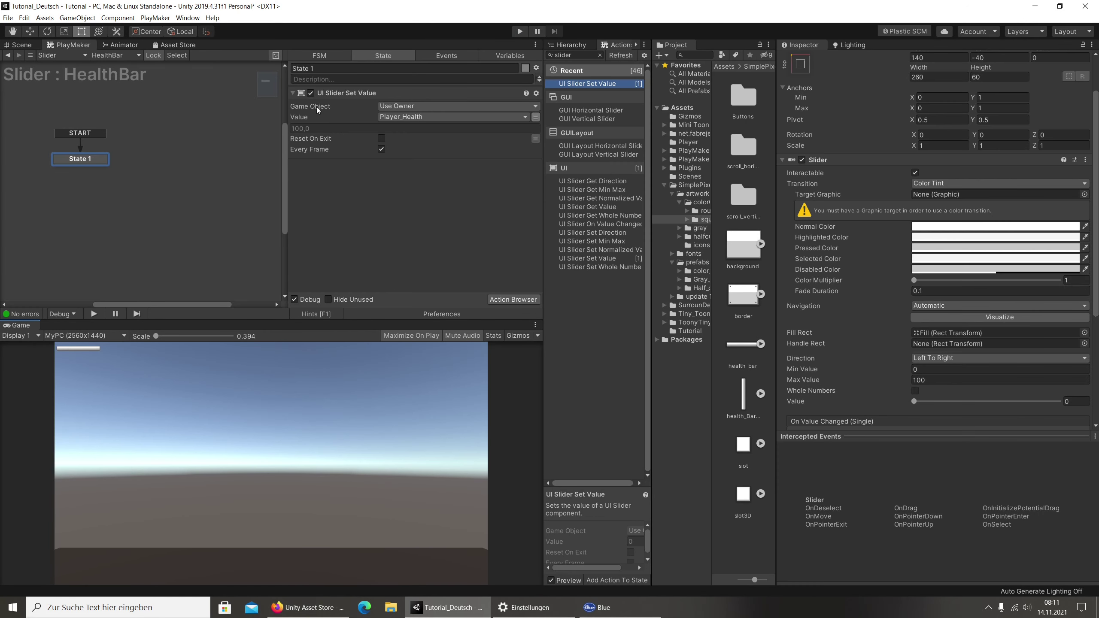
Add an extra UI Slider Set Value action to State 1, then remove it.
left_click_drag(834, 158, 392, 171)
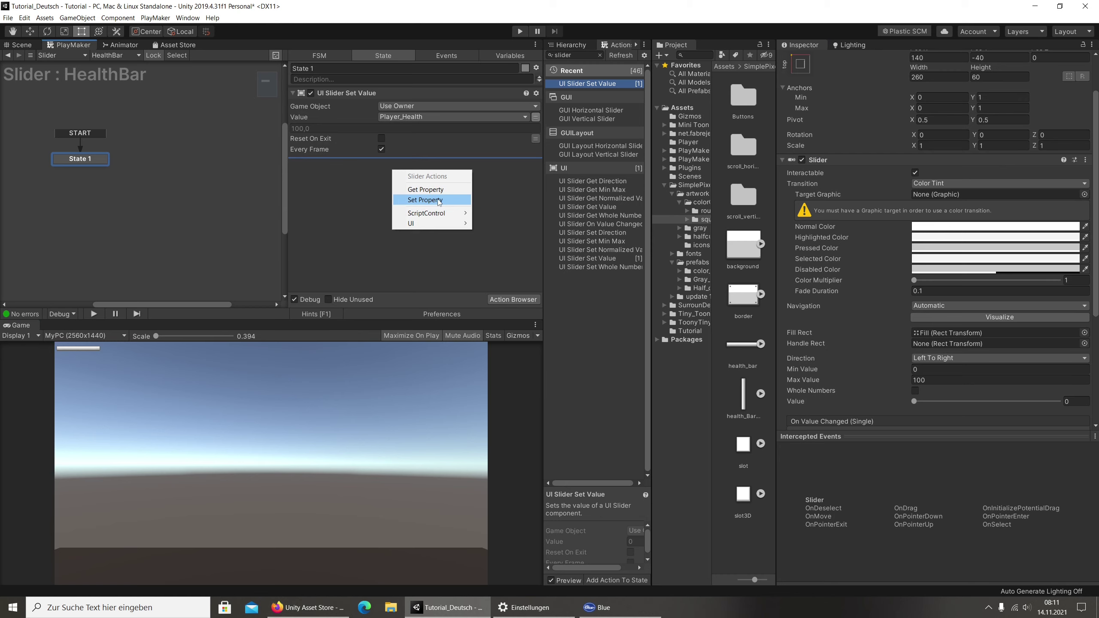
mouse_move(432, 223)
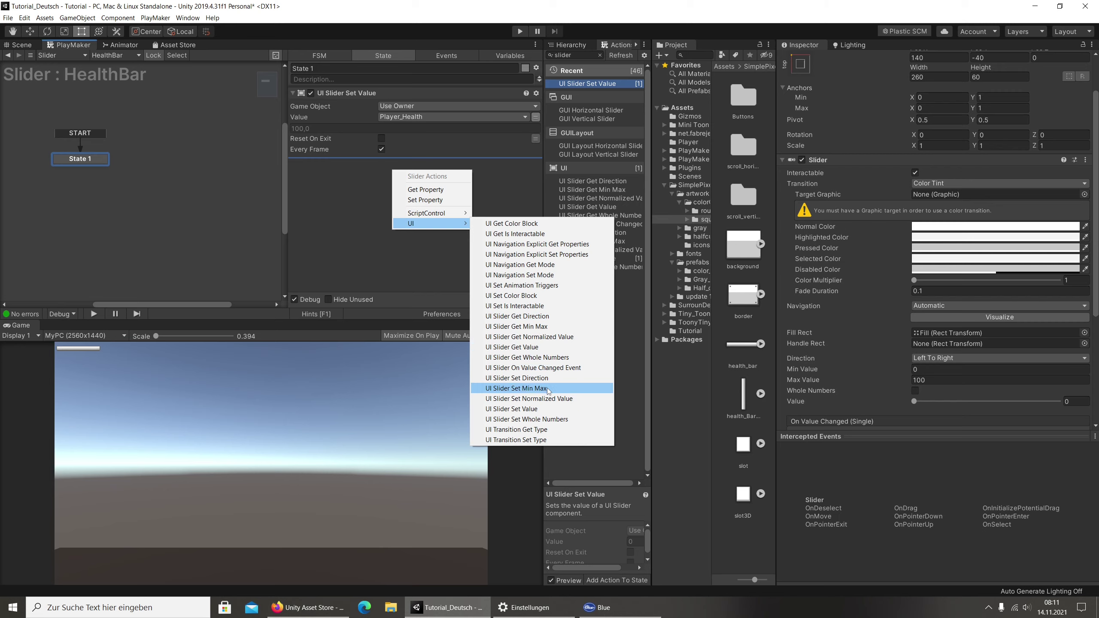
left_click(547, 411)
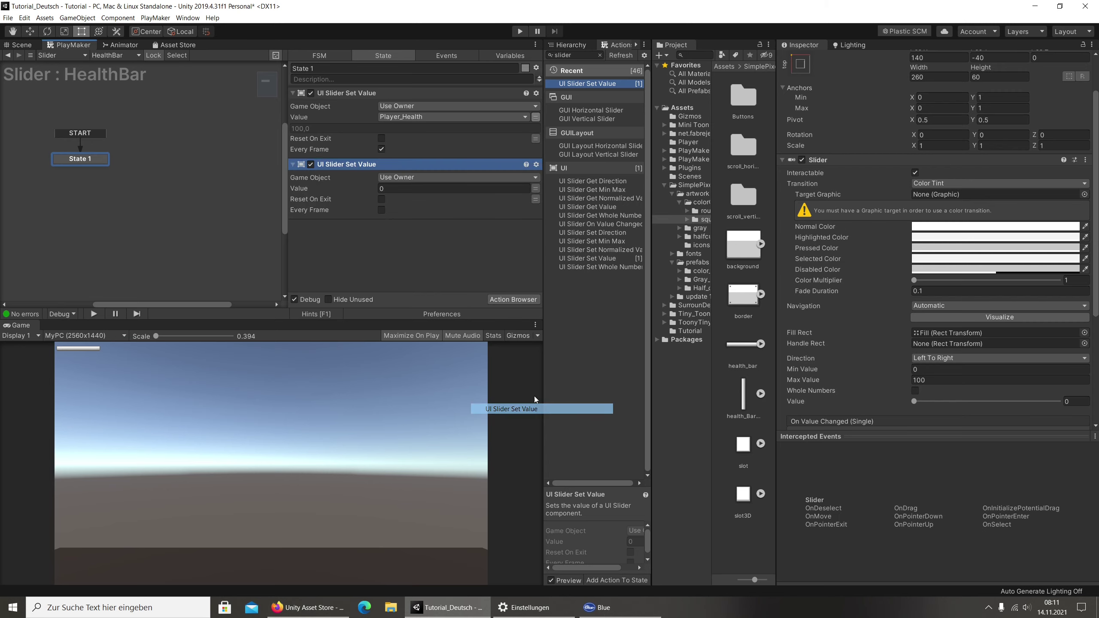
right_click(342, 168)
left_click(380, 332)
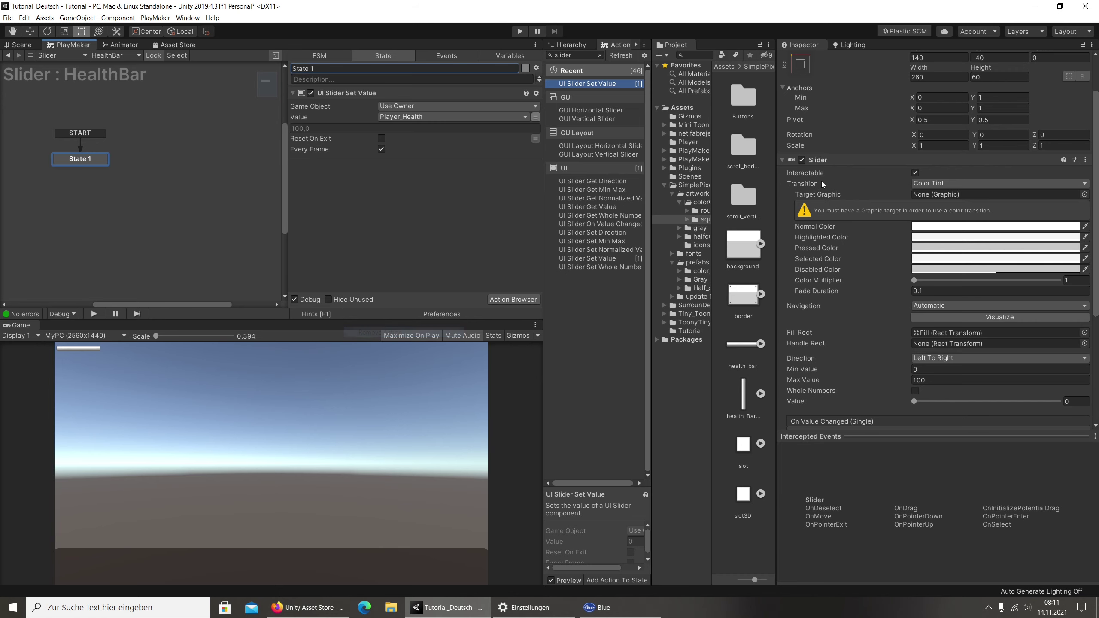
Add a Set Property action writing Player_Health into the slider's value, disable UI Slider Set Value, and run.
right_click(354, 183)
left_click(385, 211)
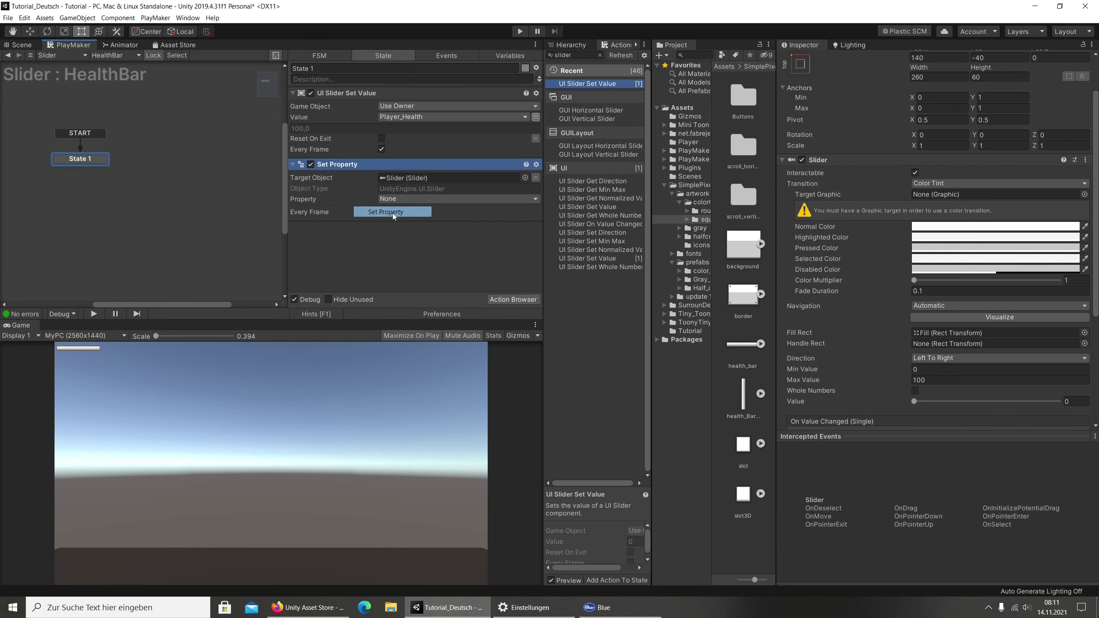
left_click(388, 199)
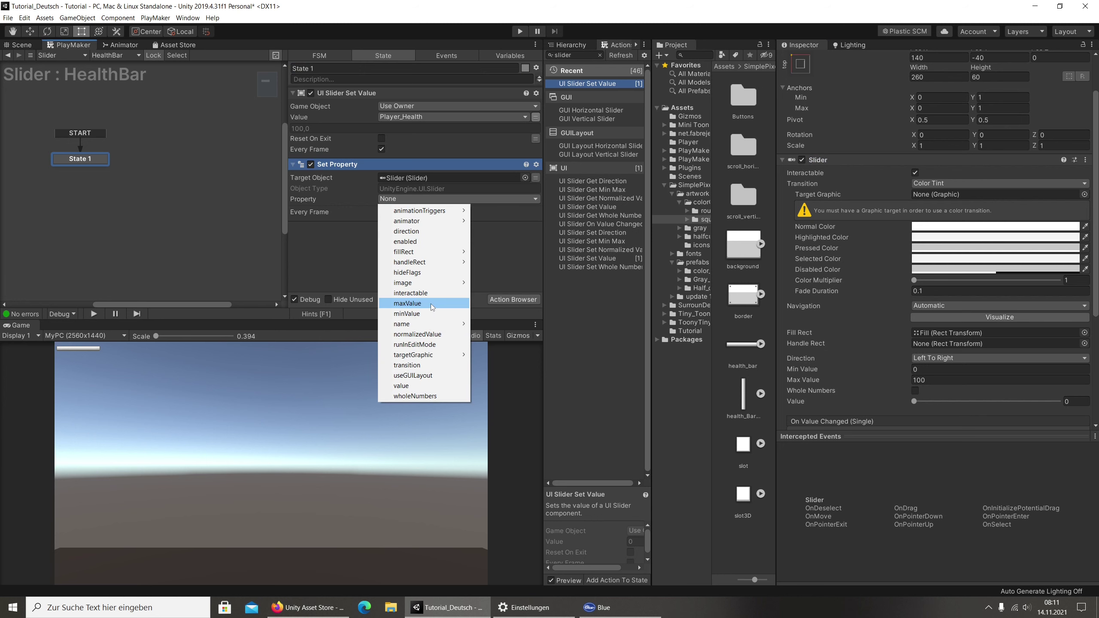
left_click(426, 385)
left_click(536, 210)
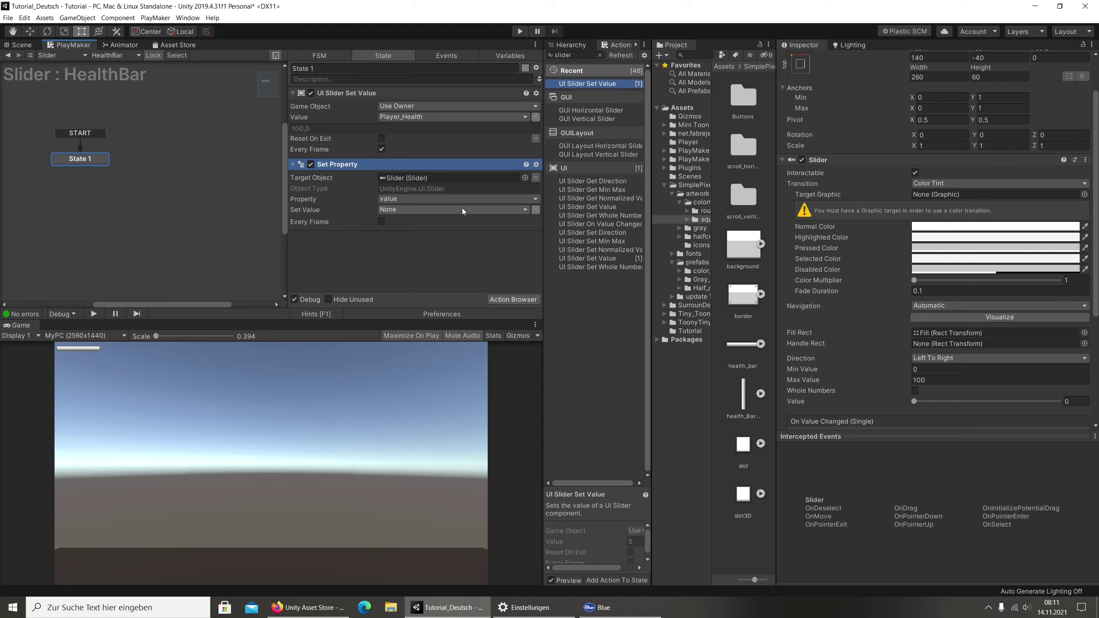
left_click(433, 209)
mouse_move(433, 231)
mouse_move(524, 284)
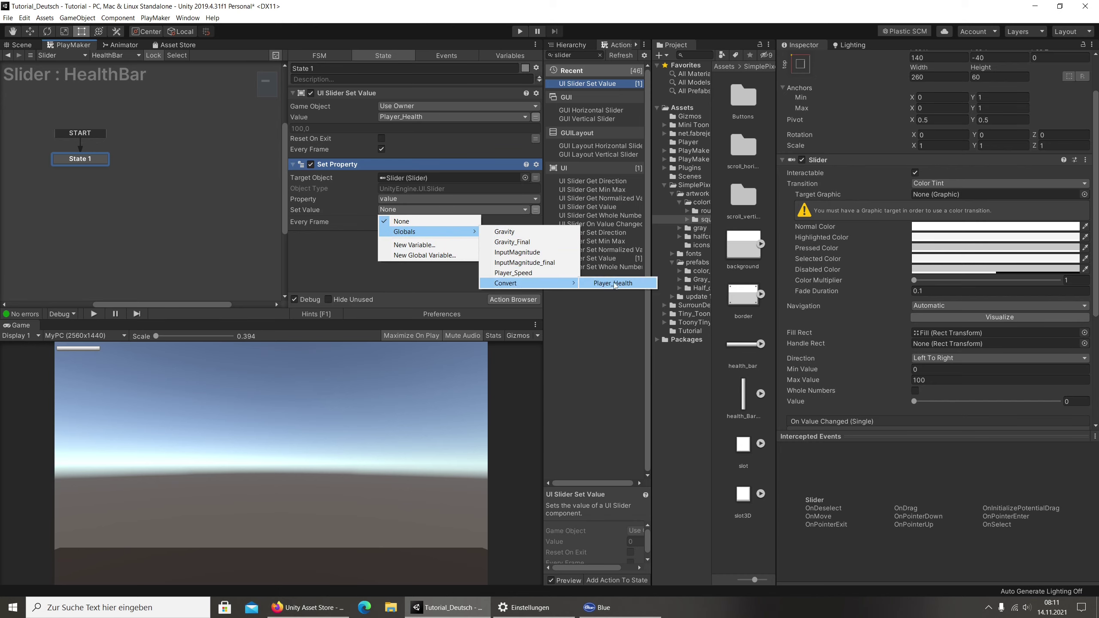
left_click(618, 283)
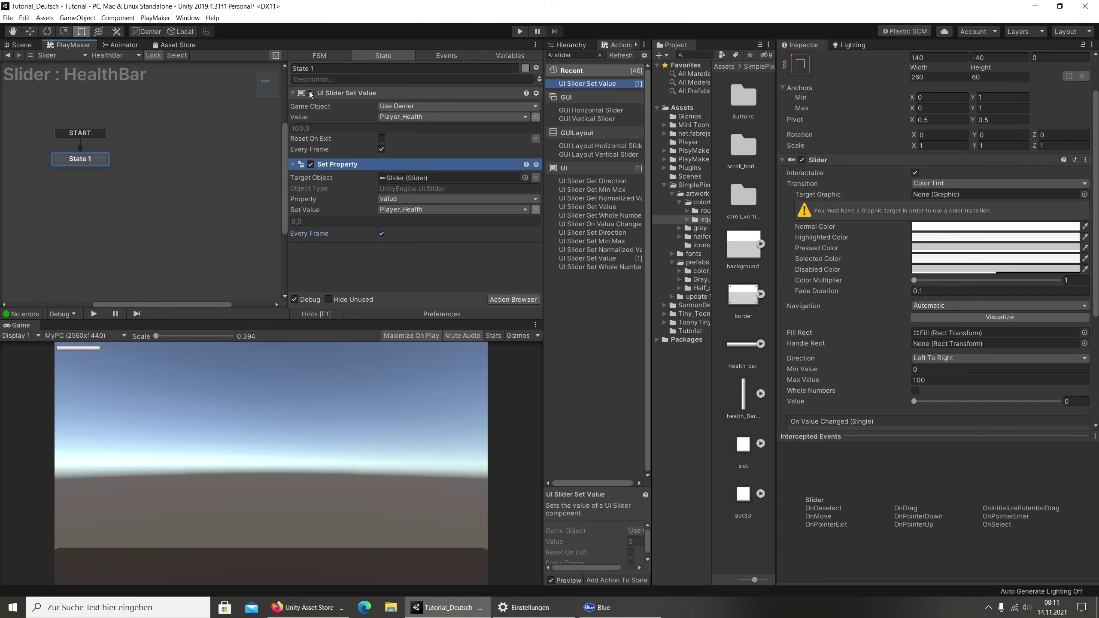
left_click(311, 93)
left_click(520, 31)
Stop the game and remove the Set Property action from State 1.
left_click(519, 31)
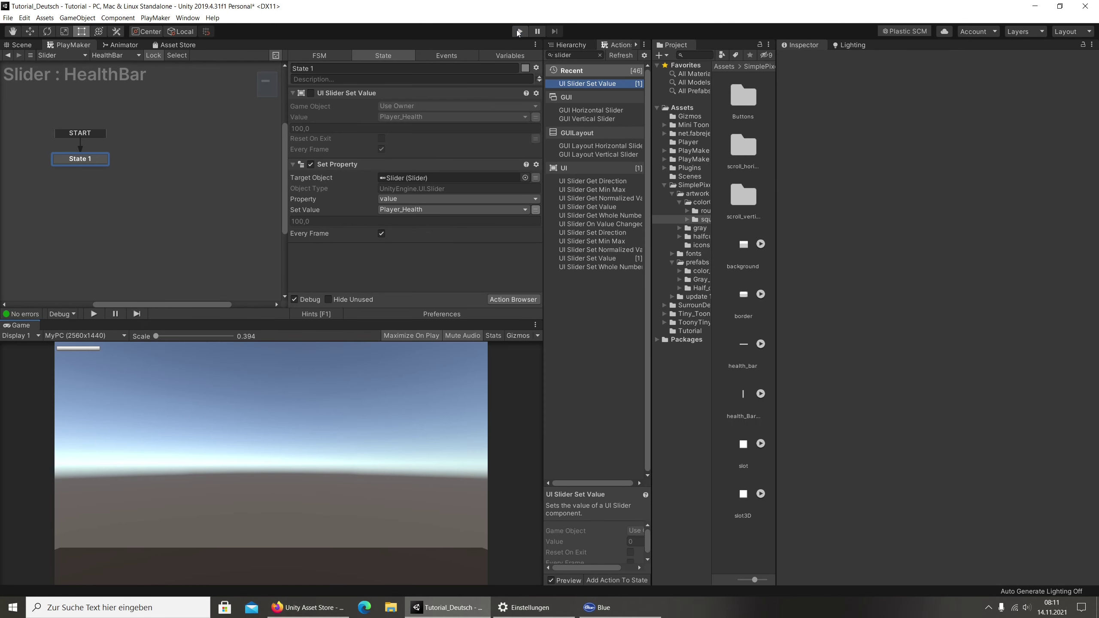
right_click(359, 168)
left_click(396, 333)
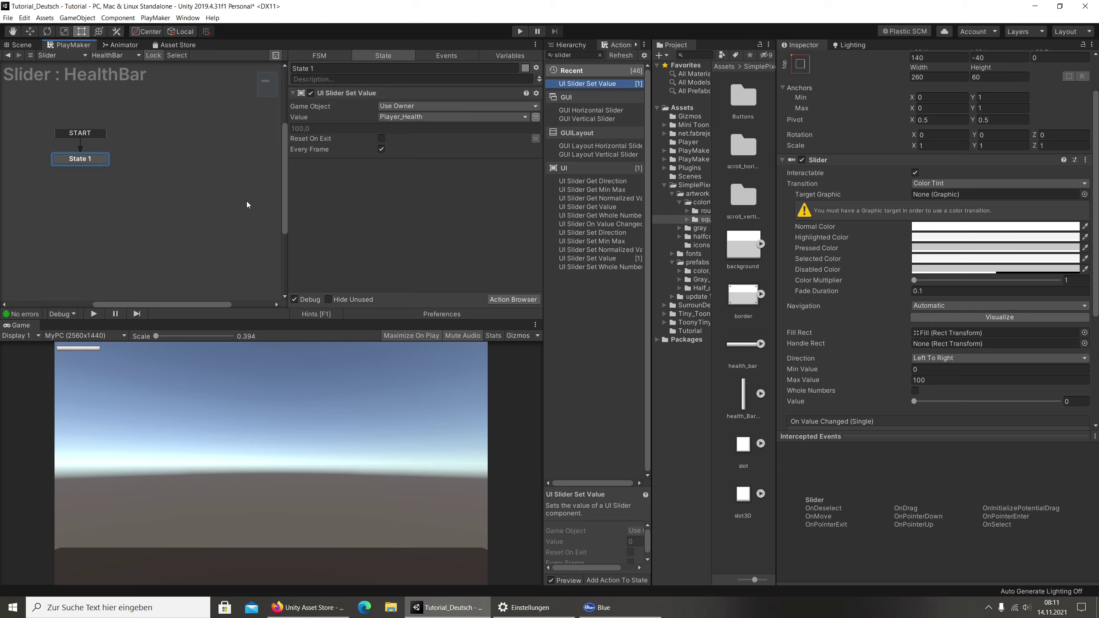
Show the Hierarchy and collapse the Slider's children.
left_click(570, 44)
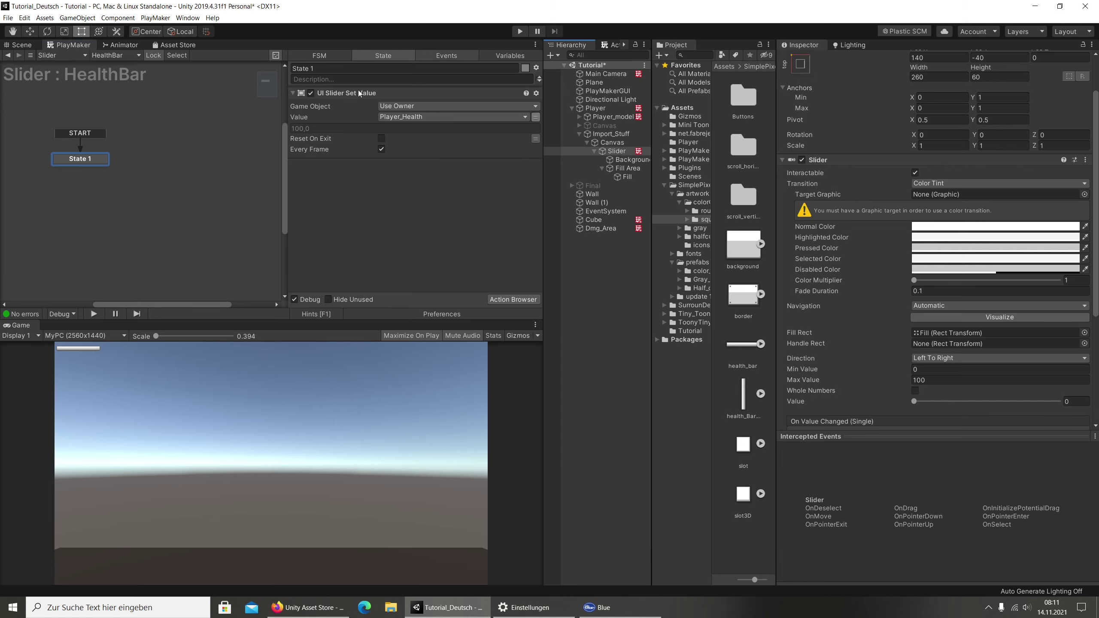
left_click(593, 151)
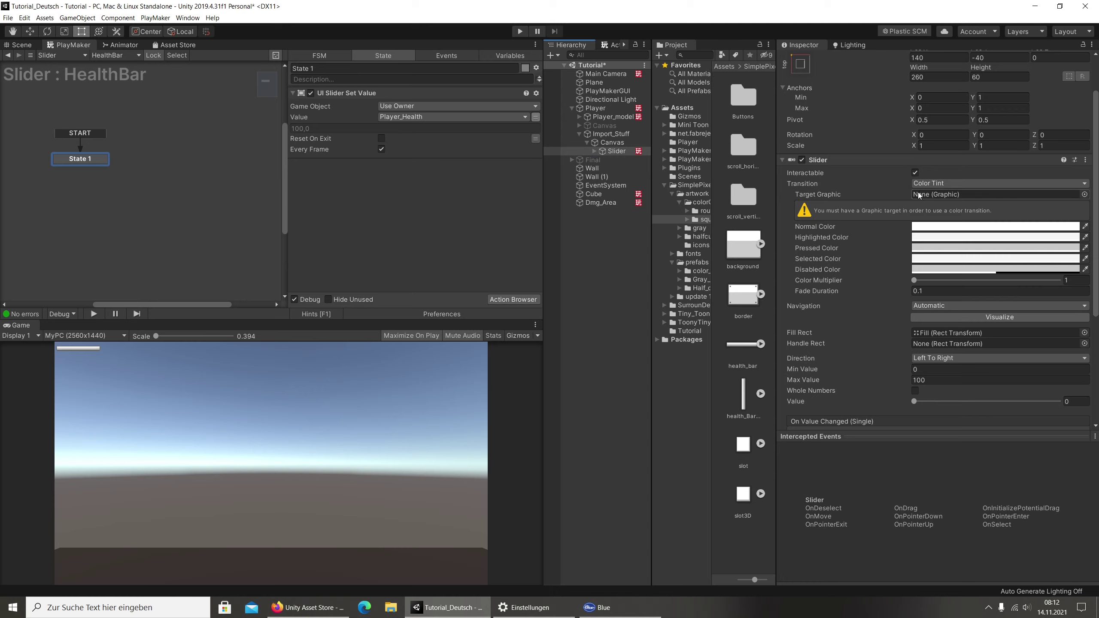
scroll(933, 218, "down", 3)
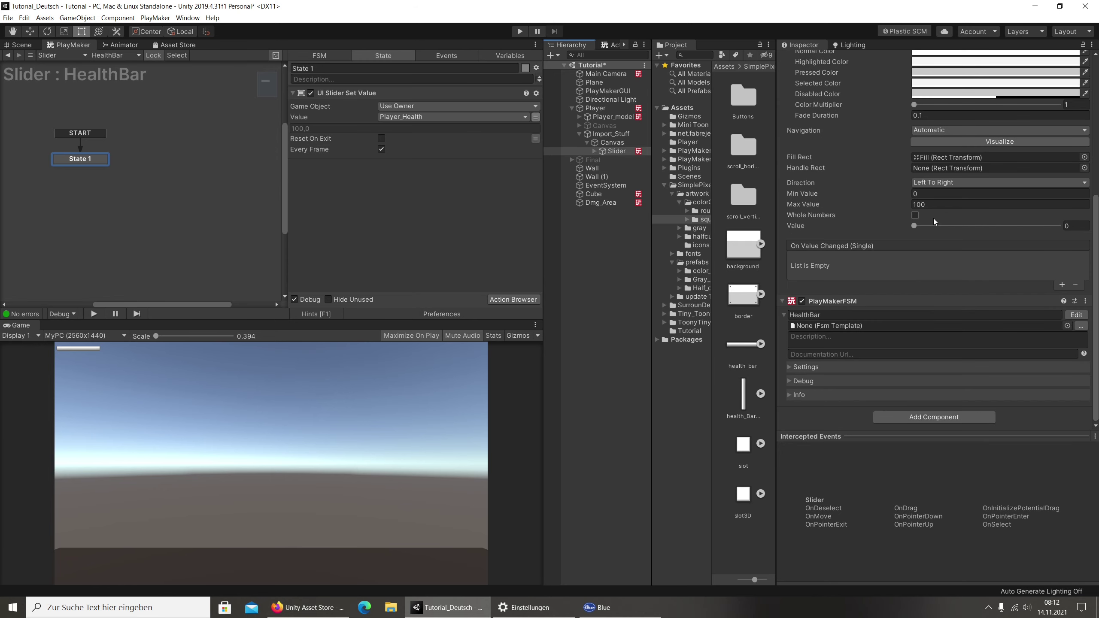
scroll(933, 218, "up", 5)
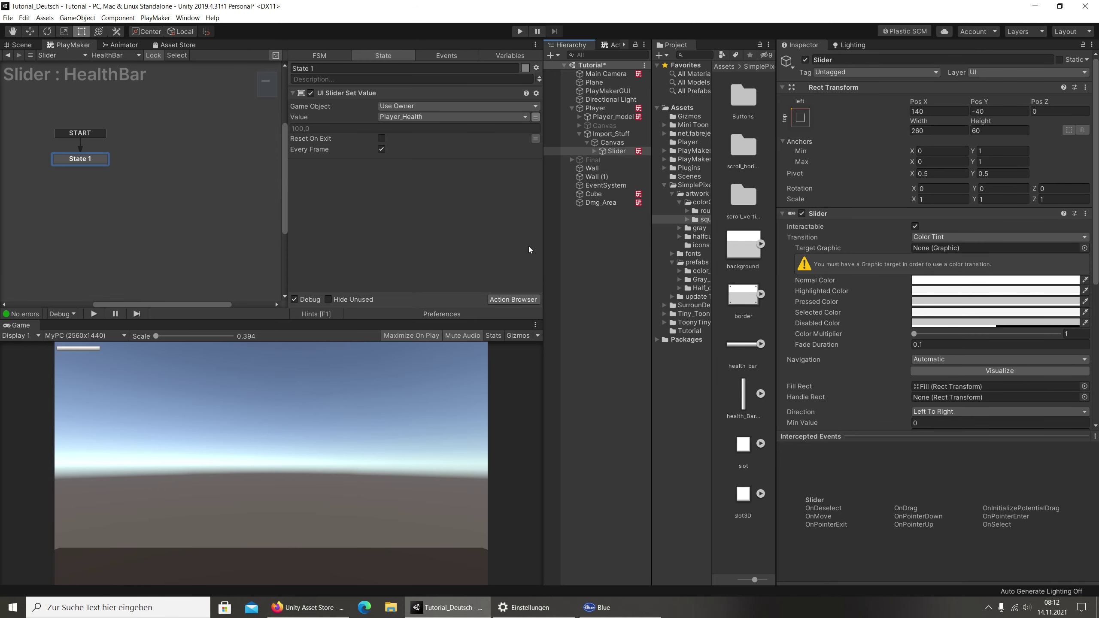
Check the slider's child objects, then drag the Slider's Value to 100 to fill the bar red.
left_click(34, 43)
scroll(345, 172, "down", 3)
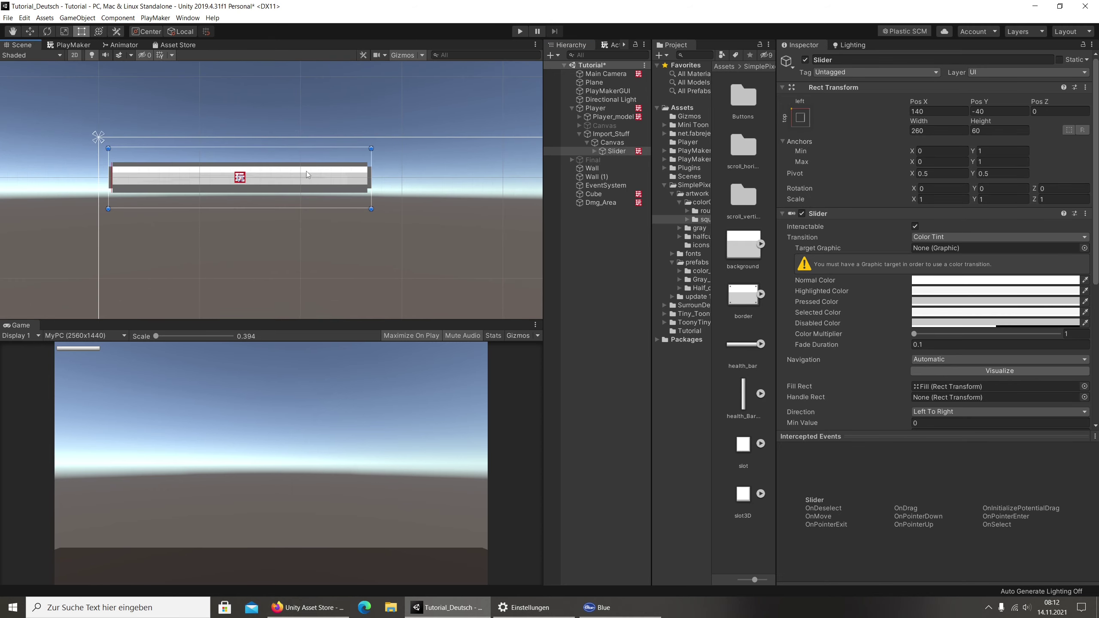
left_click(592, 151)
left_click(619, 160)
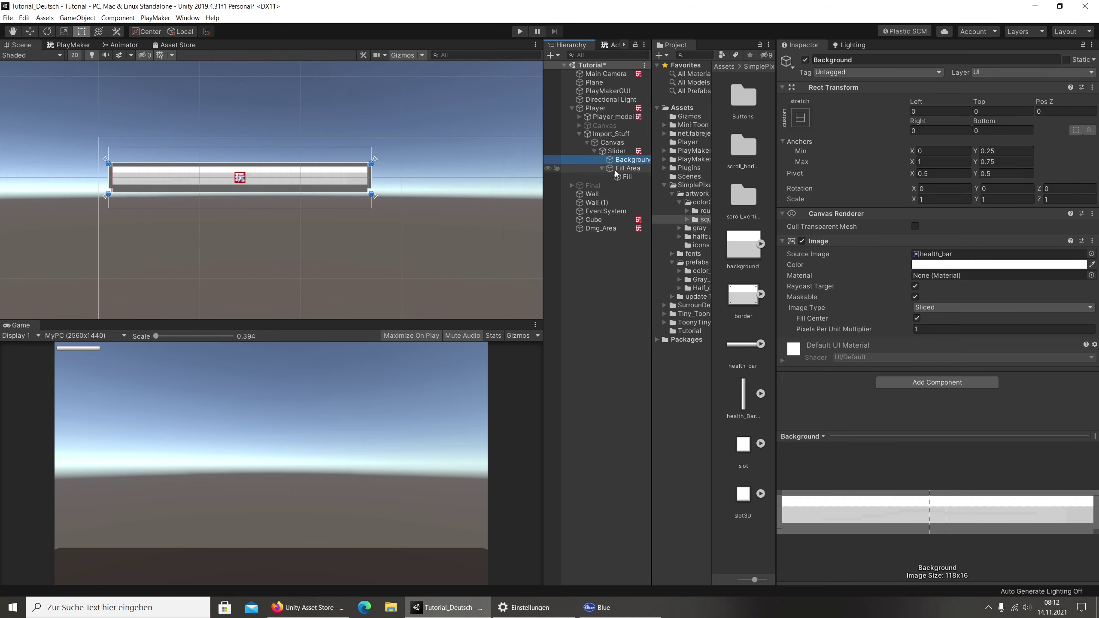
left_click(625, 169)
left_click(626, 176)
left_click(626, 168)
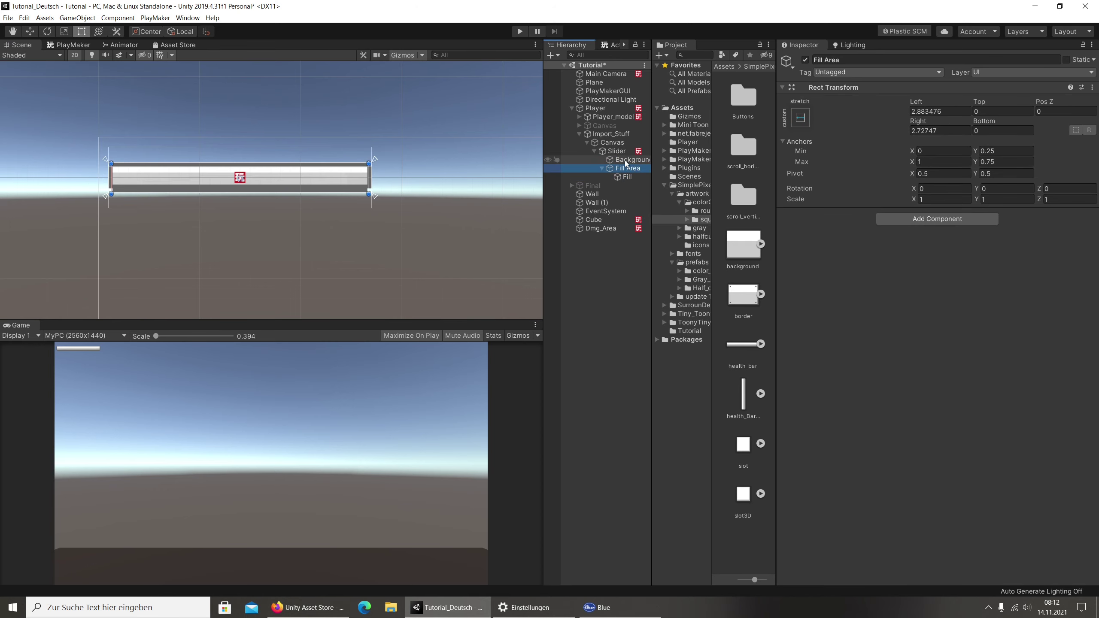
left_click(616, 151)
scroll(865, 300, "down", 5)
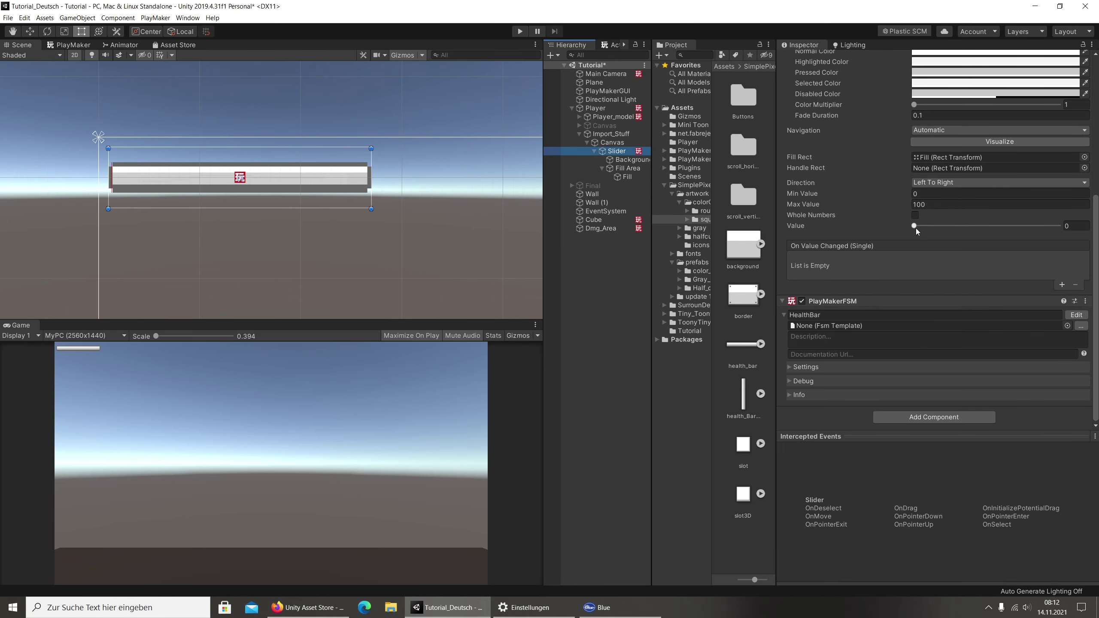
left_click_drag(915, 228, 1060, 227)
scroll(914, 221, "up", 5)
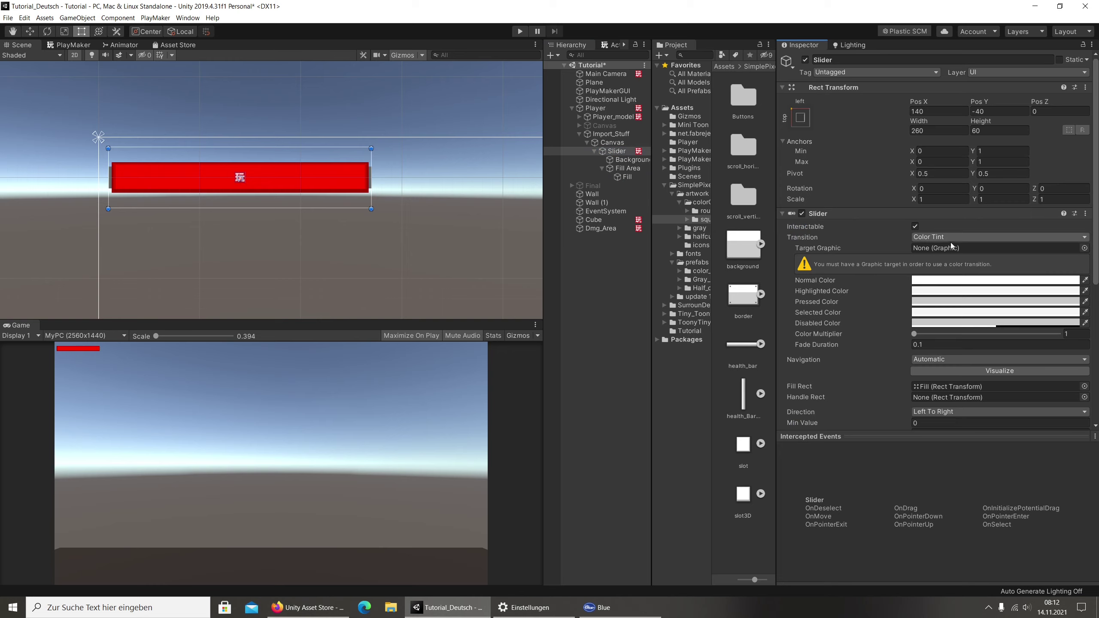
Set the Slider's Transition to None, briefly trying Color Tint before switching back.
left_click(965, 238)
left_click(951, 256)
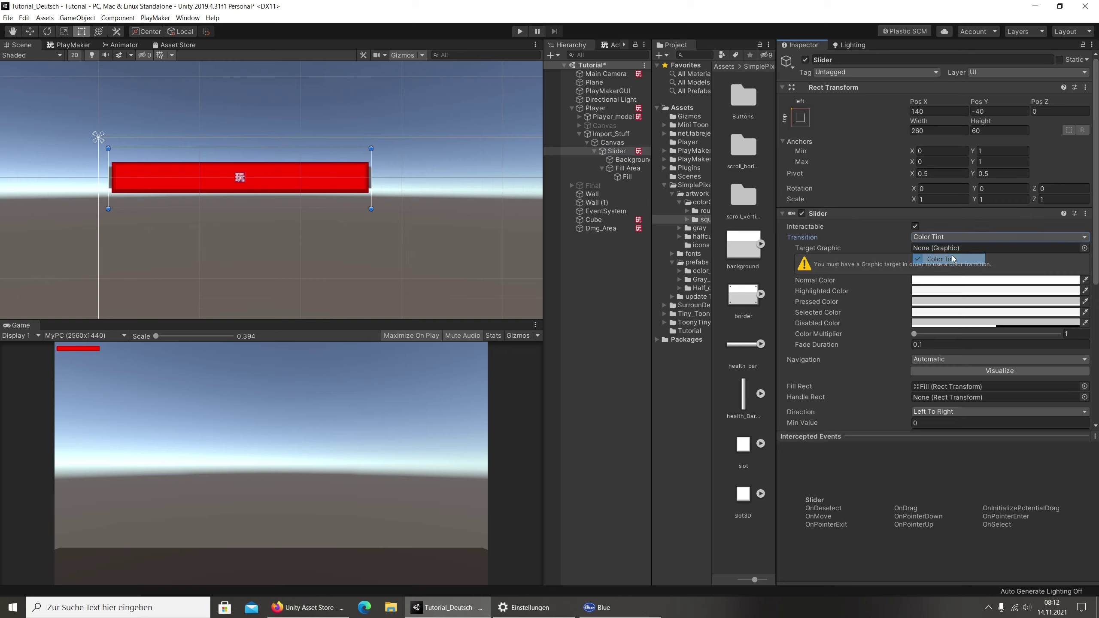
left_click(935, 237)
left_click(937, 249)
left_click(937, 238)
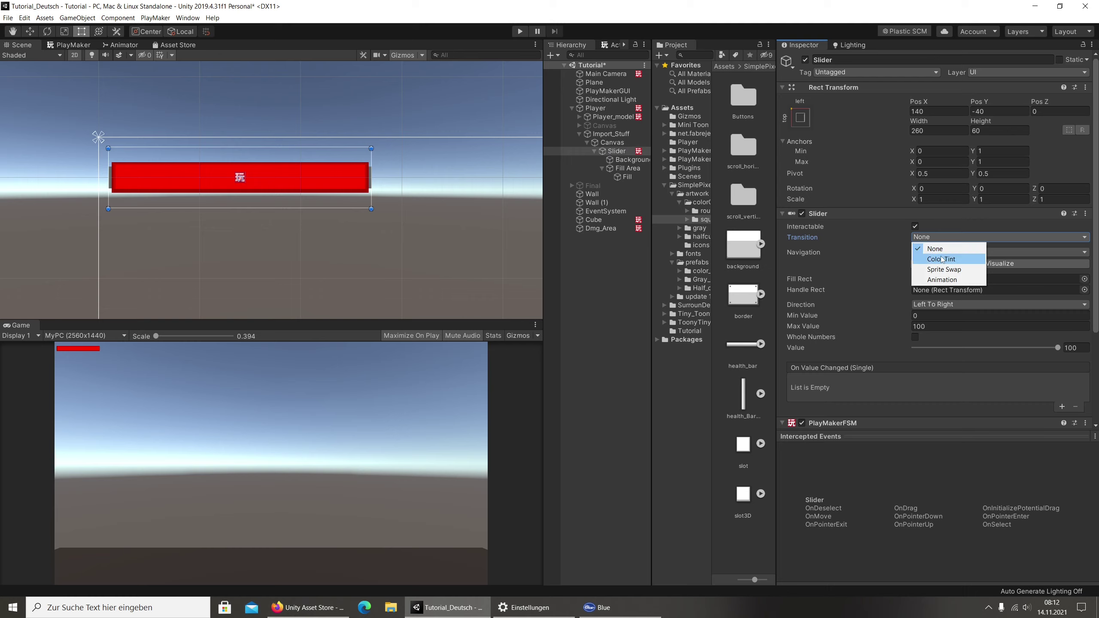
left_click(885, 266)
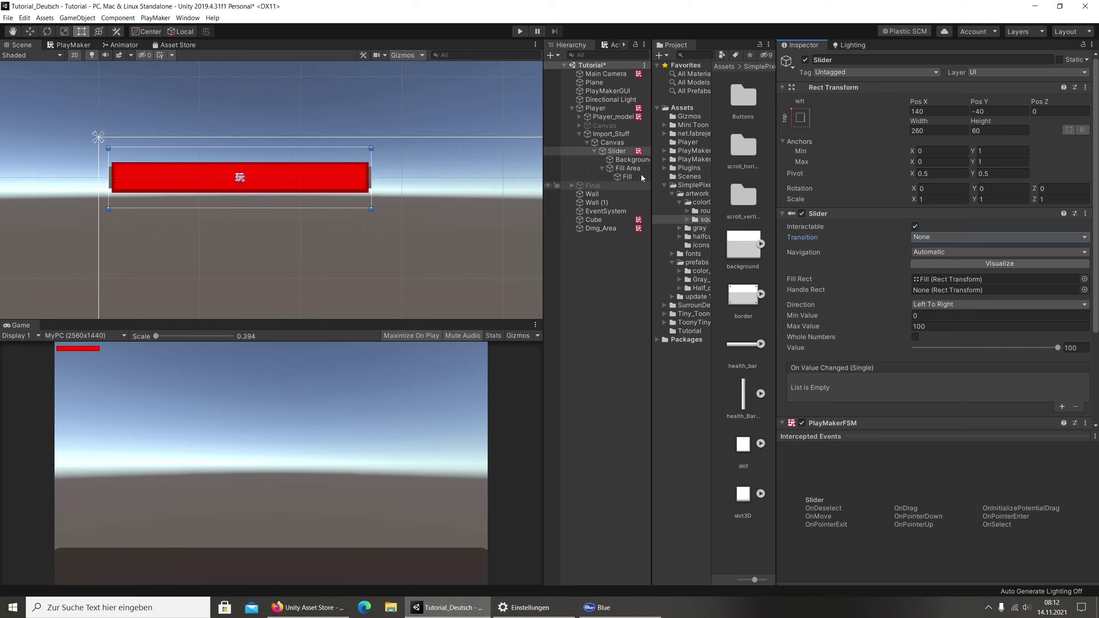
left_click(922, 239)
left_click(928, 258)
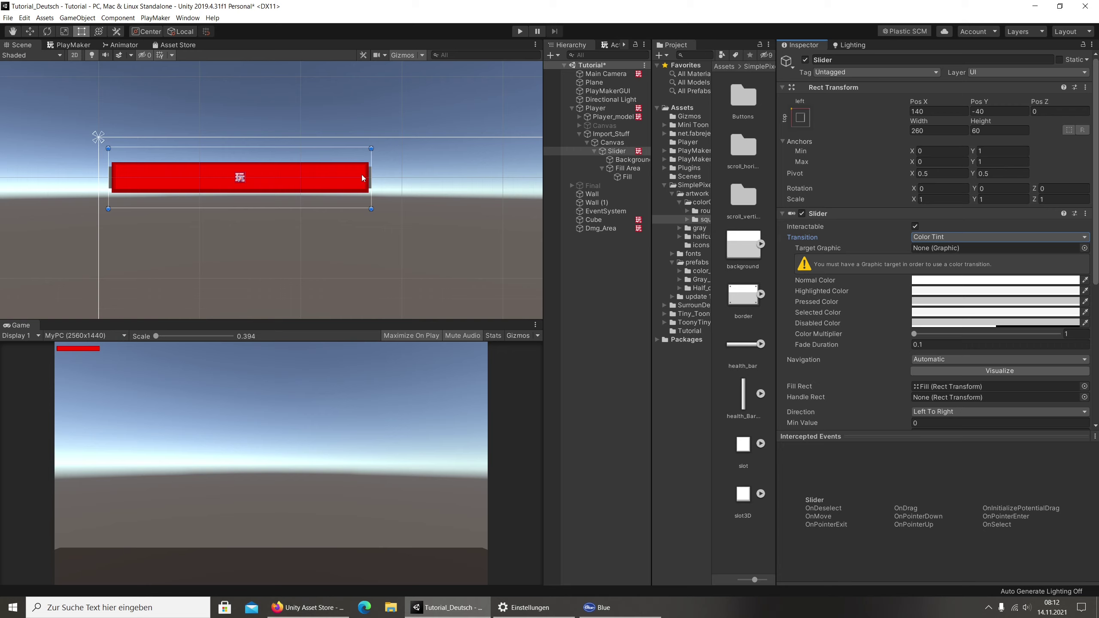
left_click(944, 237)
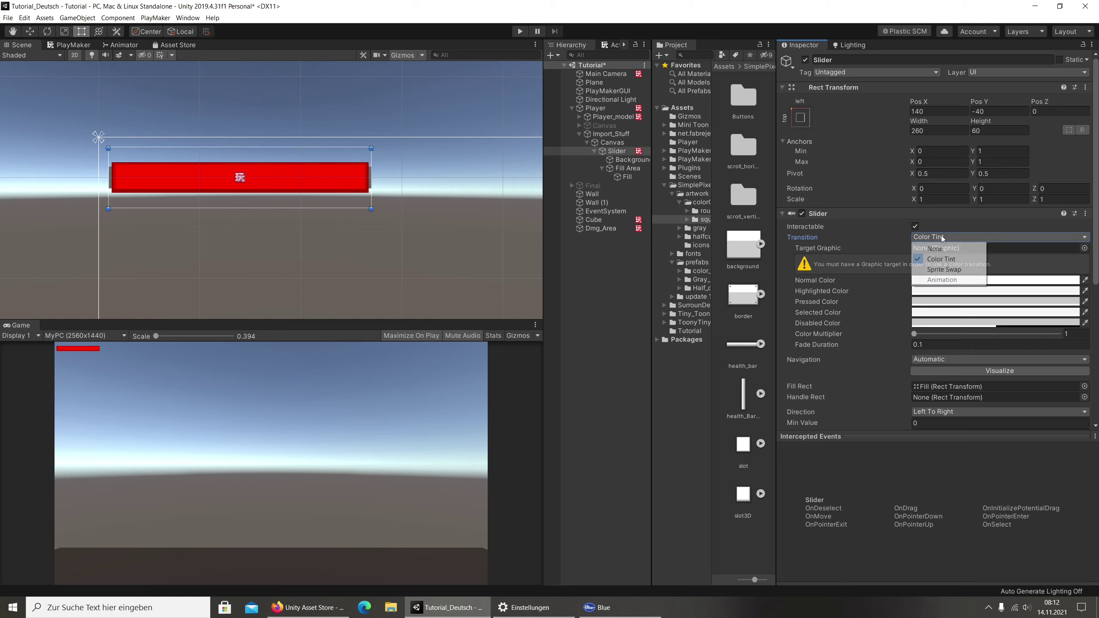
left_click(934, 247)
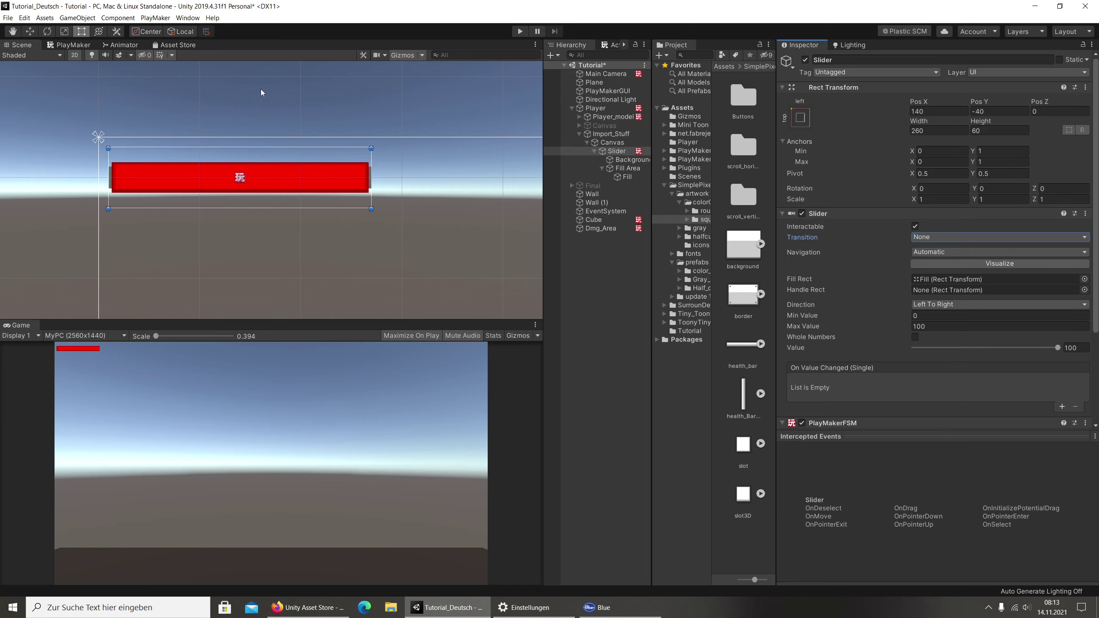
Set the slider value to 0, play-test the empty bar, then restore the value to 100.
scroll(909, 279, "down", 5)
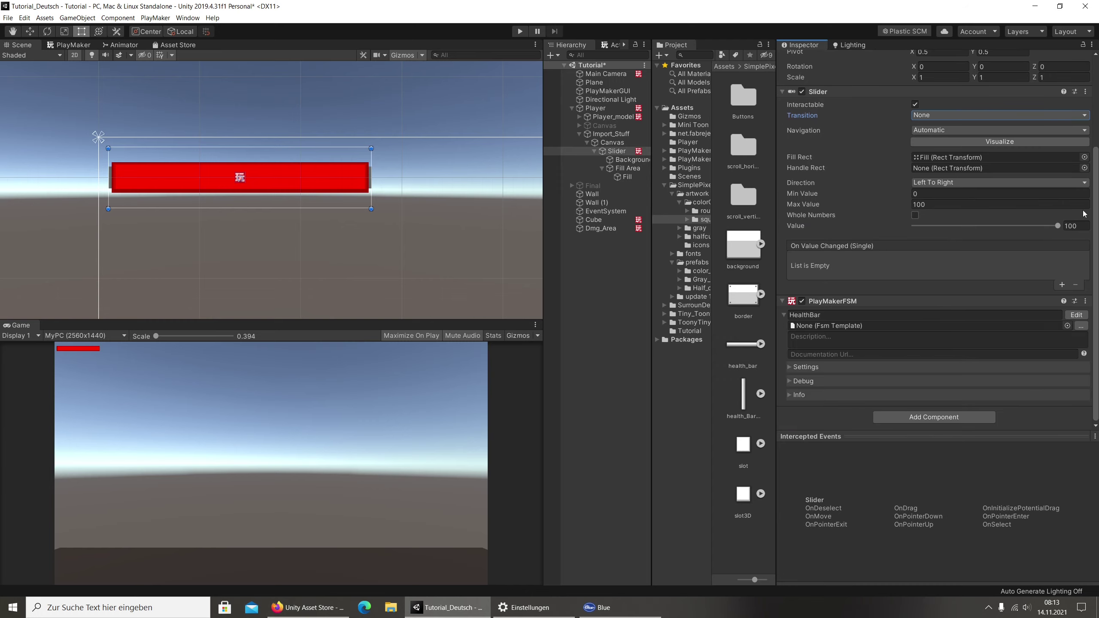
left_click(1079, 225)
type("0")
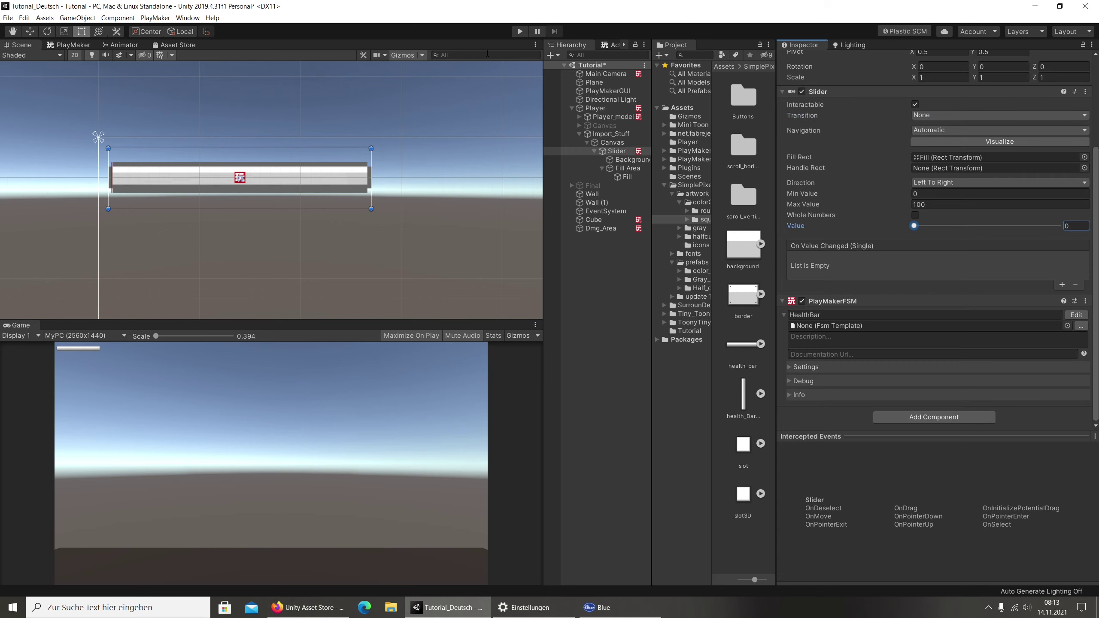
left_click(514, 31)
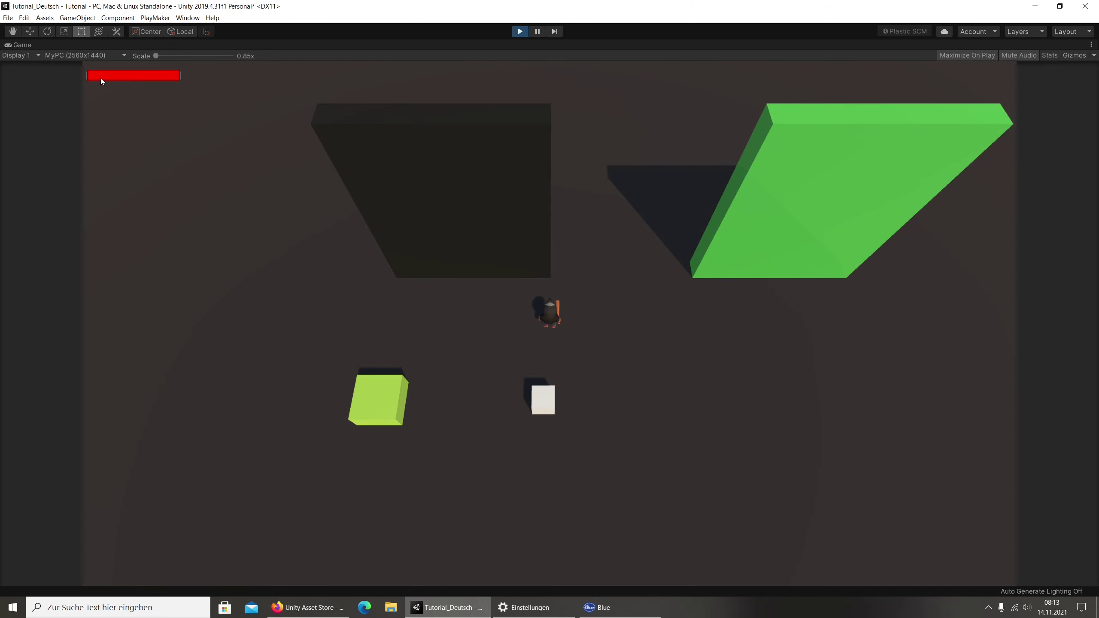
left_click(518, 36)
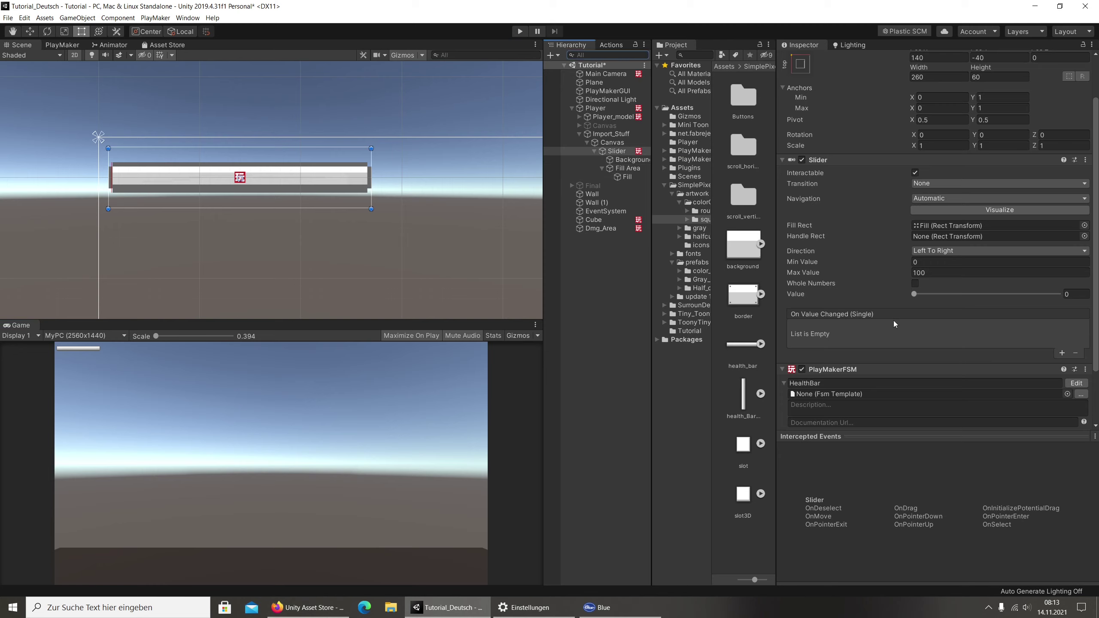
left_click(933, 294)
left_click_drag(1012, 293, 1060, 294)
scroll(358, 220, "up", 4)
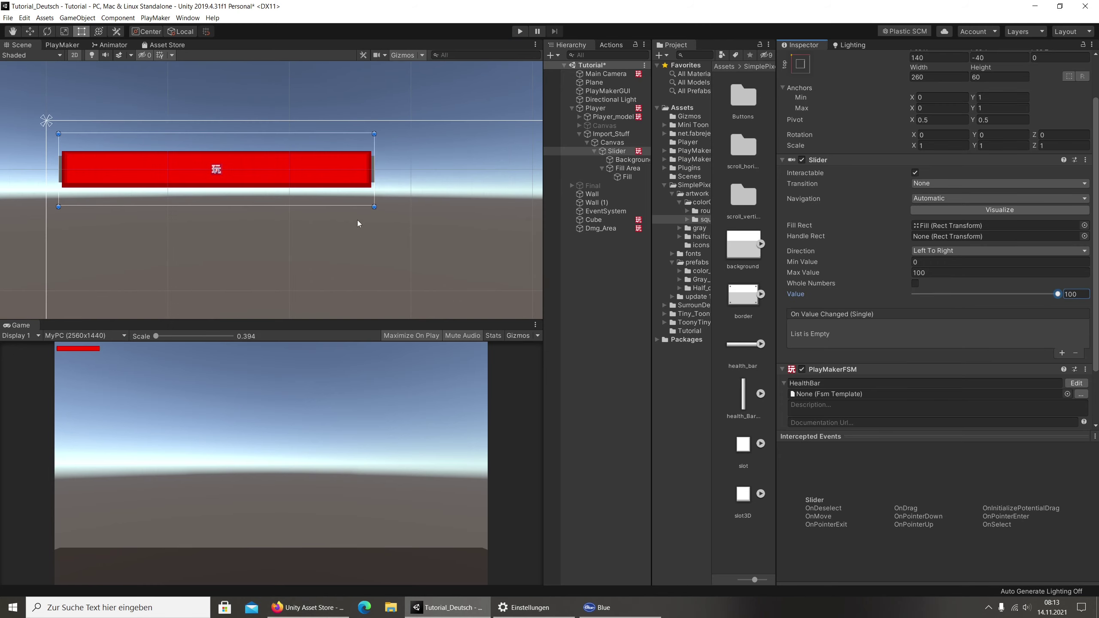
Add a UI Text element under the Slider and nudge it into place on the bar.
right_click(615, 153)
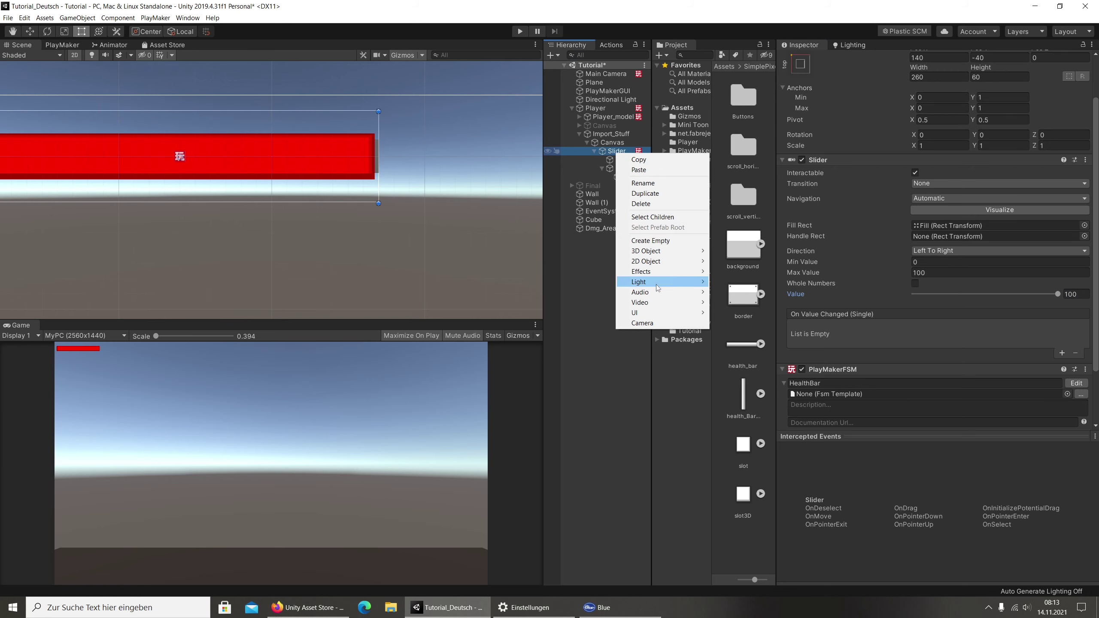
mouse_move(692, 313)
left_click(745, 313)
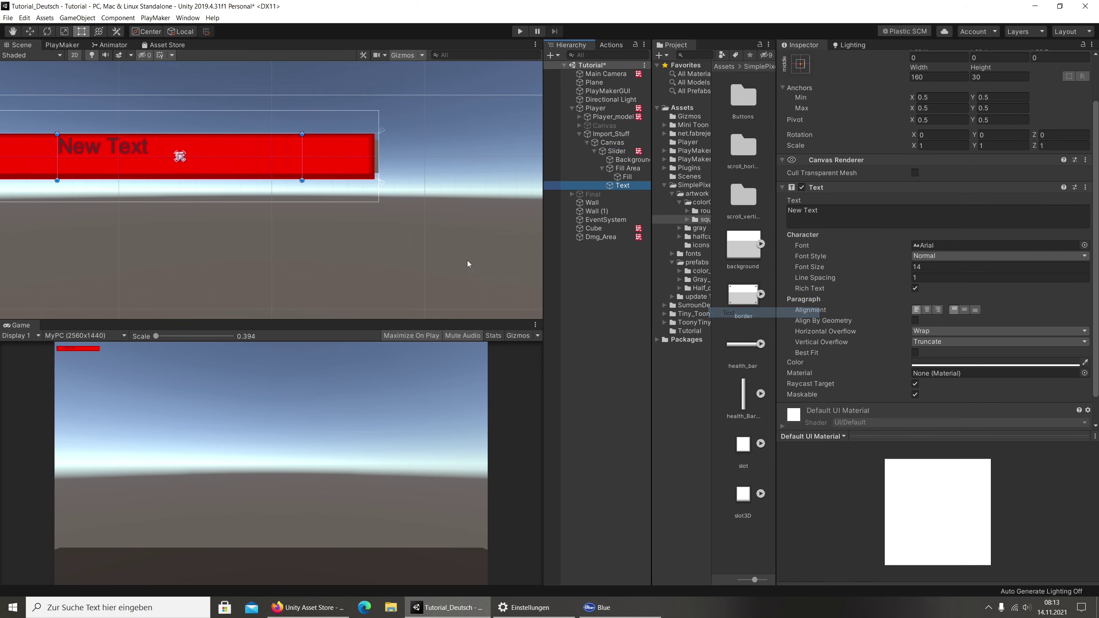
scroll(341, 194, "down", 2)
middle_click_drag(341, 194, 470, 222)
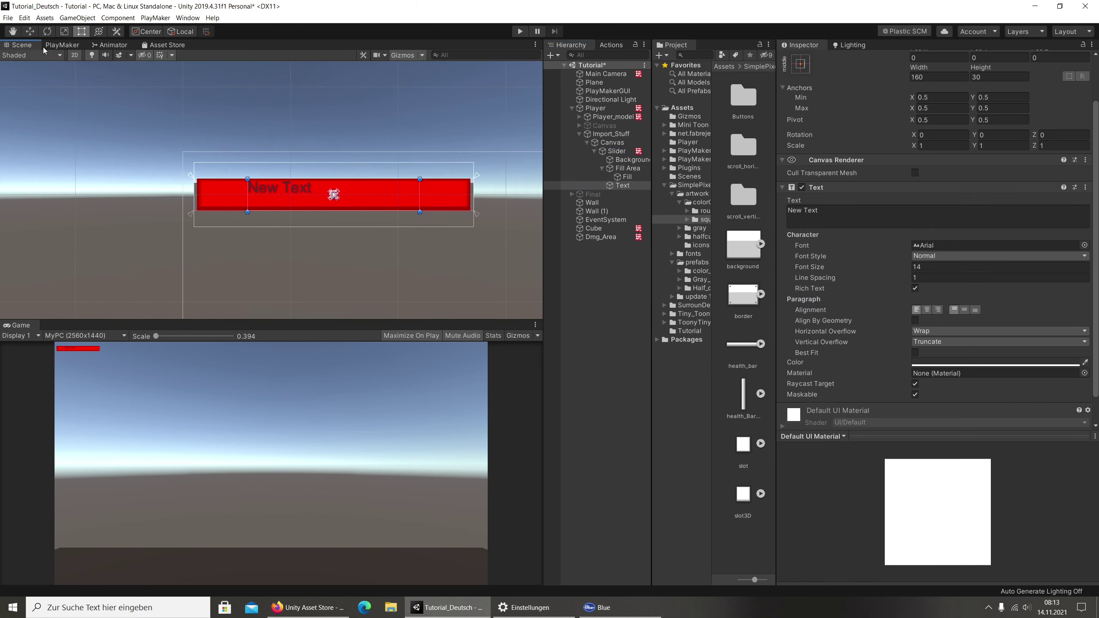
key("w")
left_click_drag(342, 168, 339, 161)
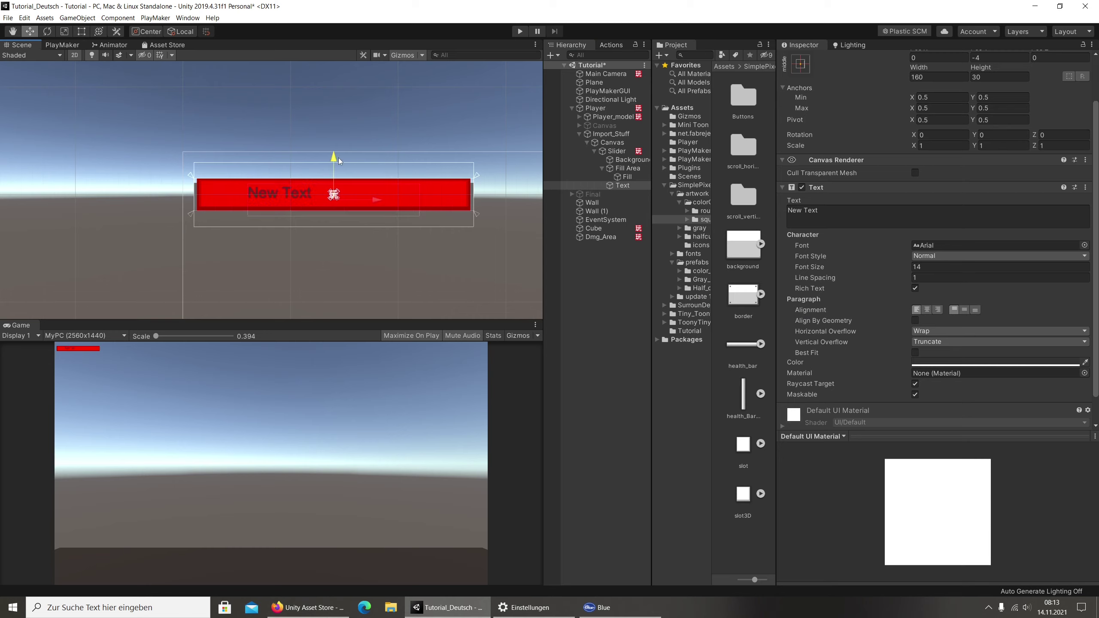
left_click_drag(374, 207, 379, 207)
Change the label's text to 100 and set its font to pixelfont.
left_click(833, 215)
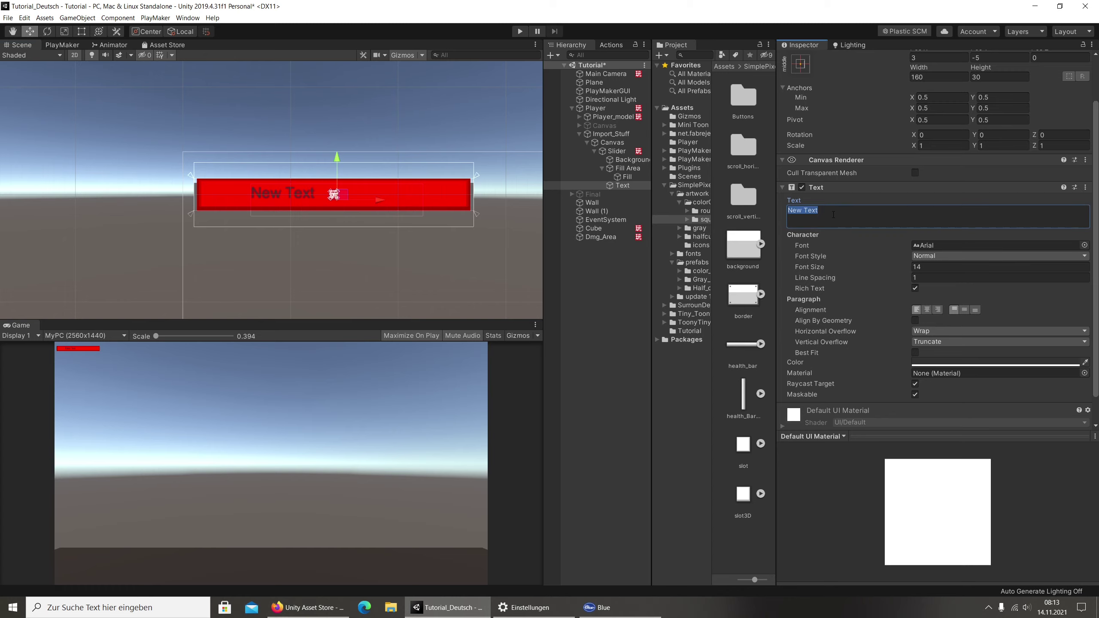
type("100")
left_click(1084, 245)
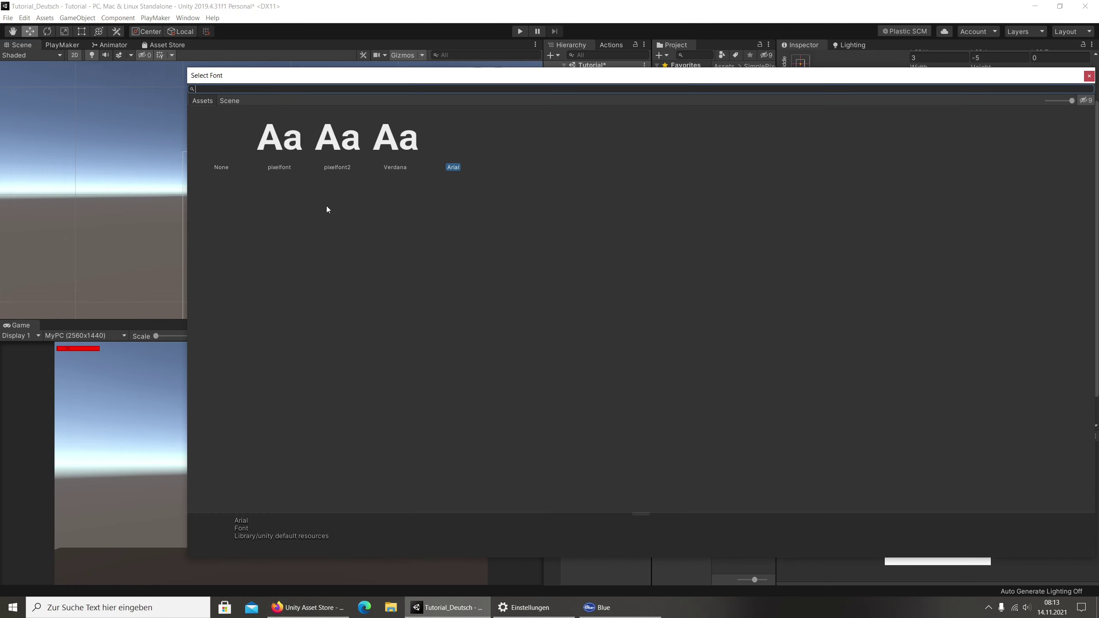
double_click(284, 151)
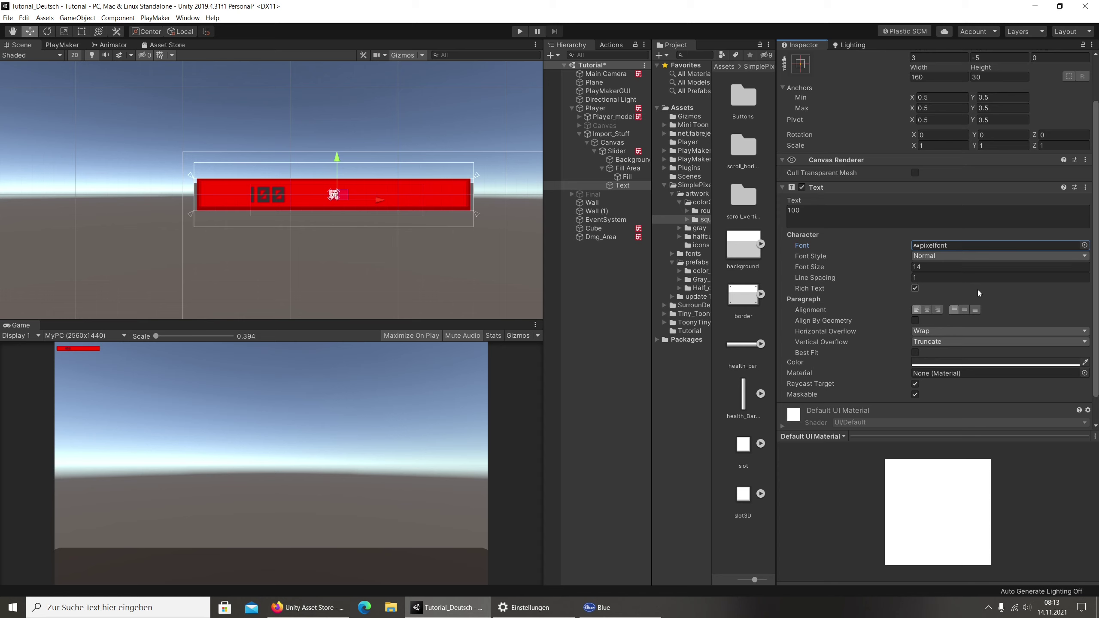
Make the label's text colour white (FFFFFF).
left_click(995, 363)
left_click_drag(688, 246, 679, 226)
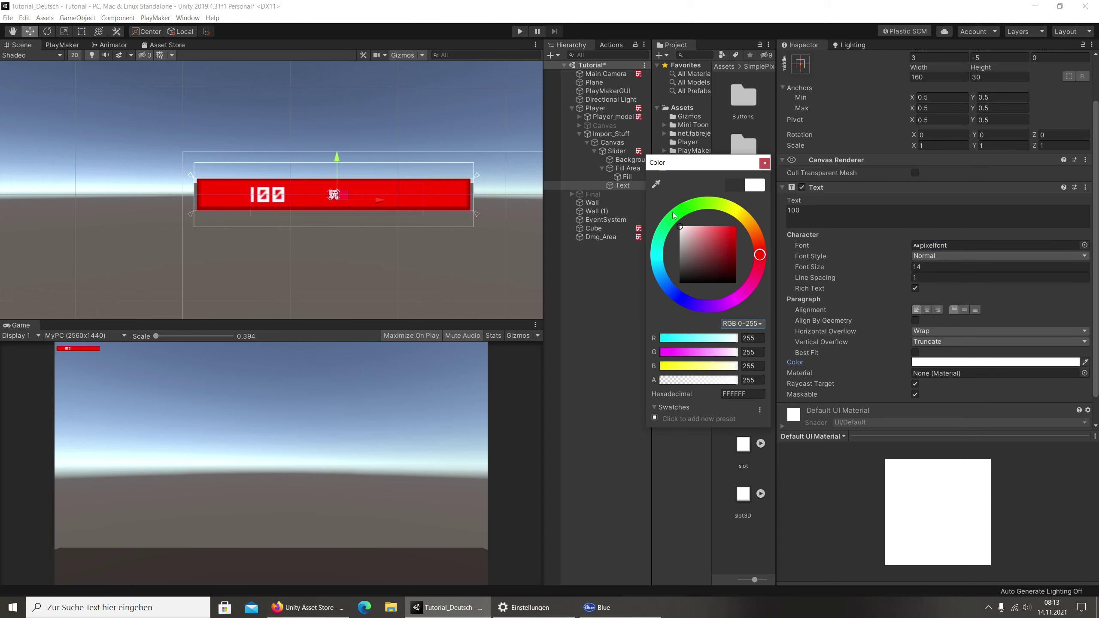
scroll(417, 241, "up", 1)
scroll(417, 241, "up", 2)
scroll(416, 242, "up", 1)
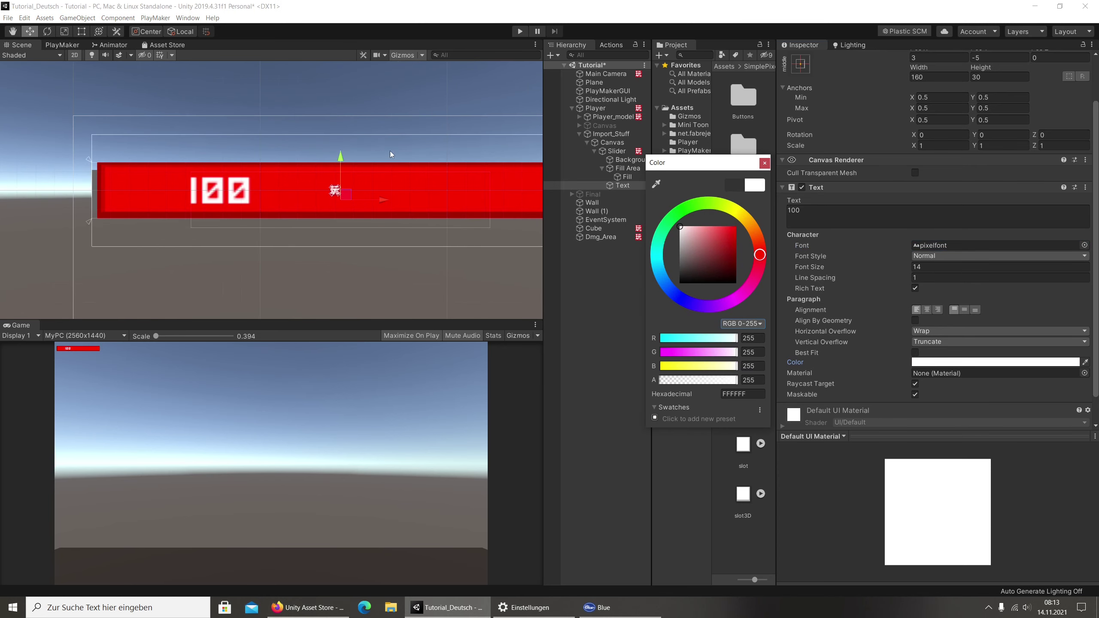
left_click(764, 163)
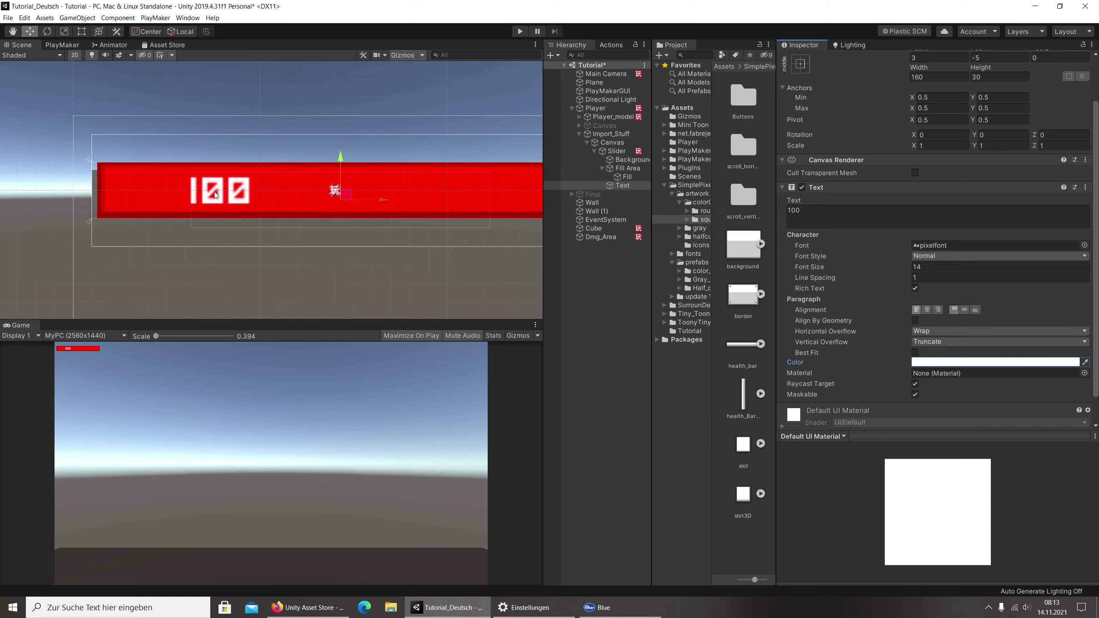
Resize the label's rect to height 30 and width 77.
left_click(82, 31)
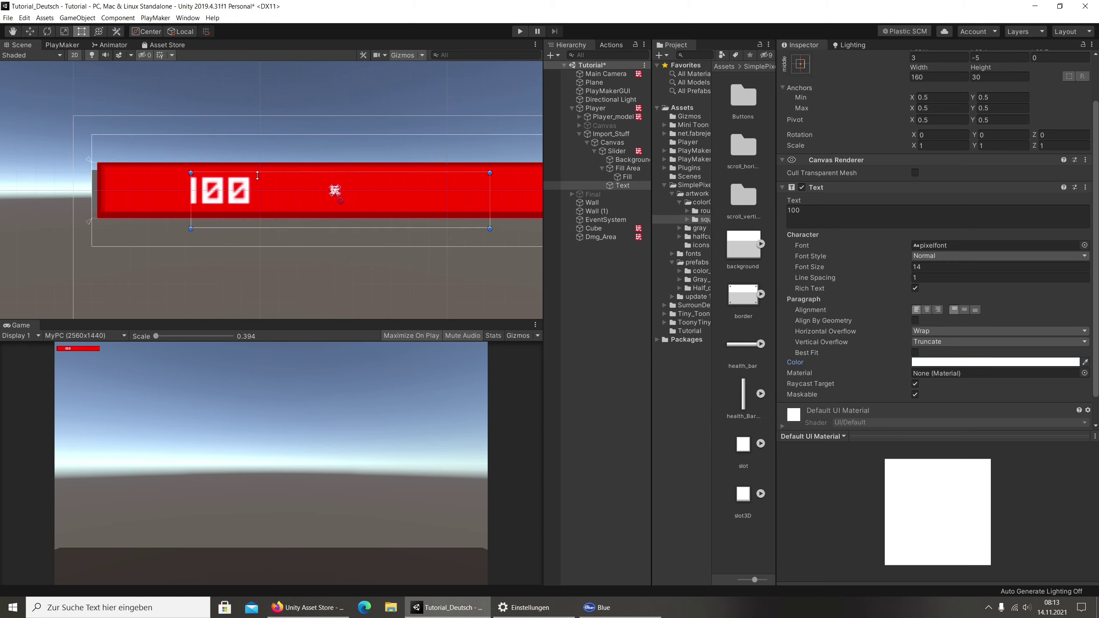
left_click_drag(258, 173, 258, 164)
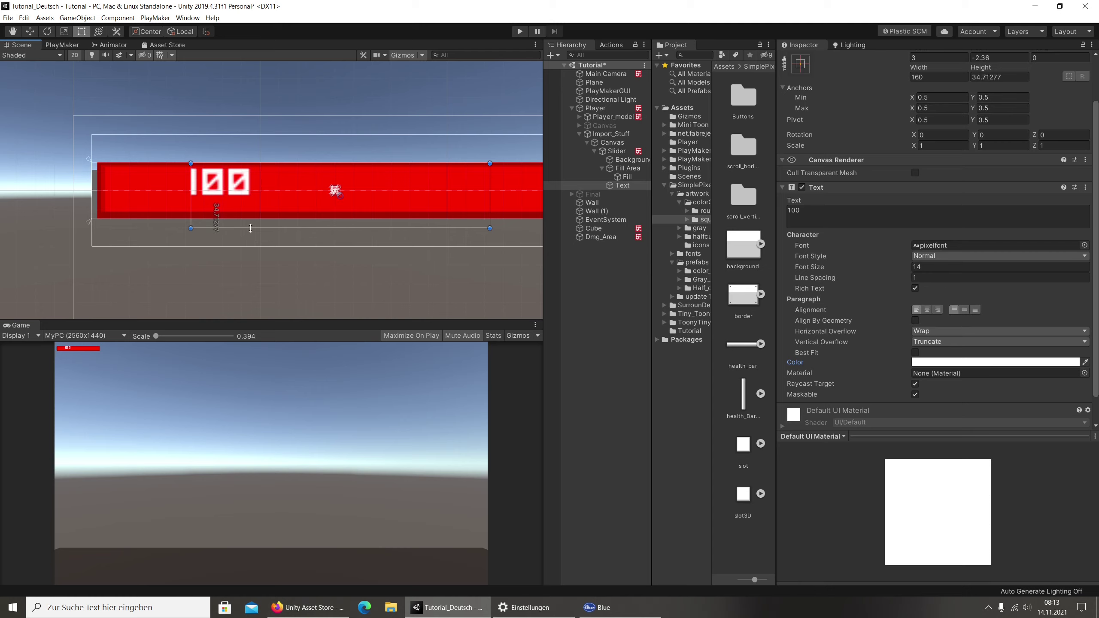
left_click_drag(251, 228, 251, 220)
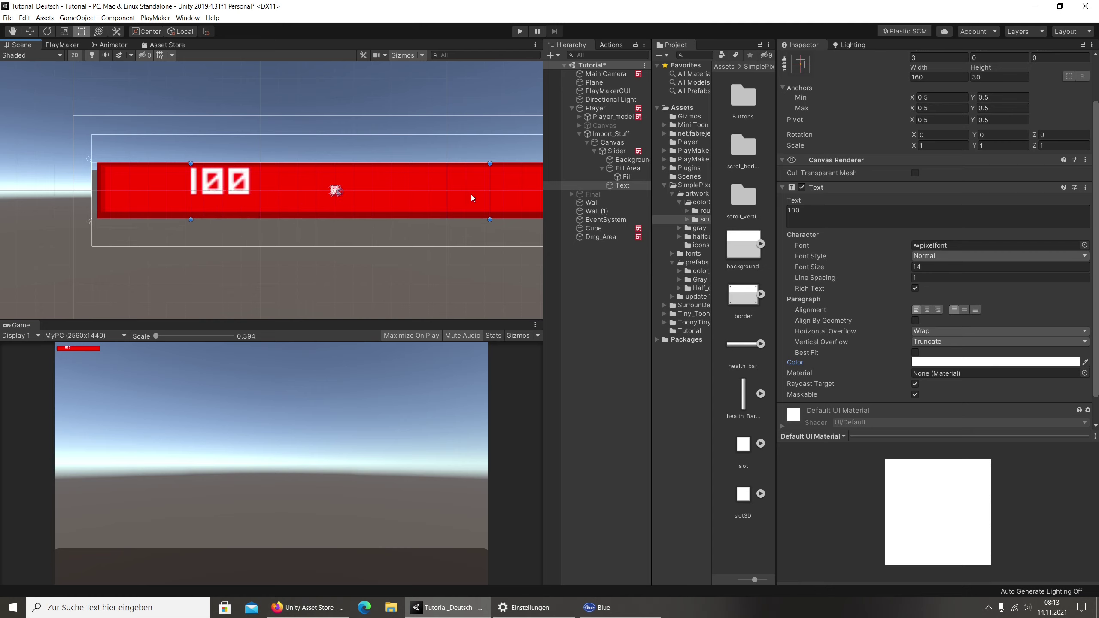
left_click_drag(489, 192, 334, 191)
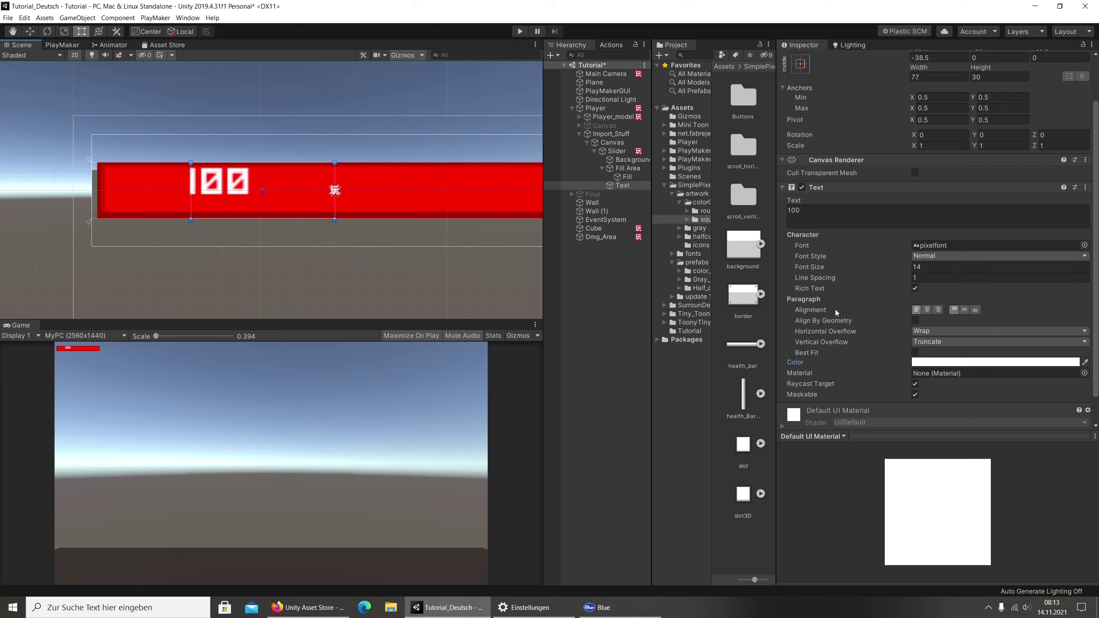
Centre the 100 label horizontally and vertically and set its font size to 18.
left_click(924, 309)
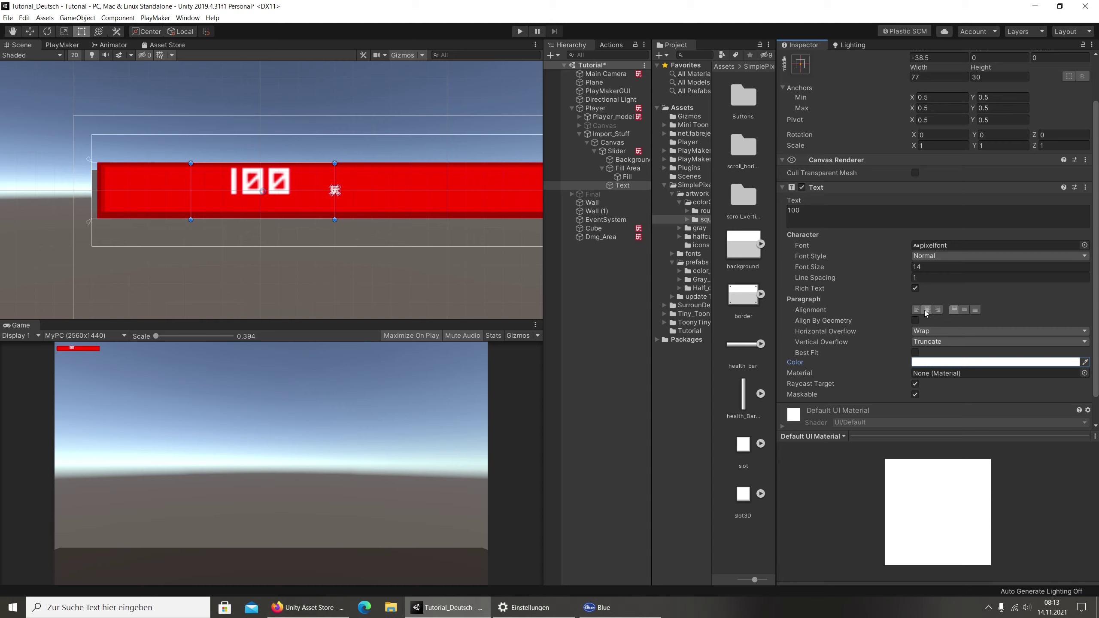
left_click(963, 309)
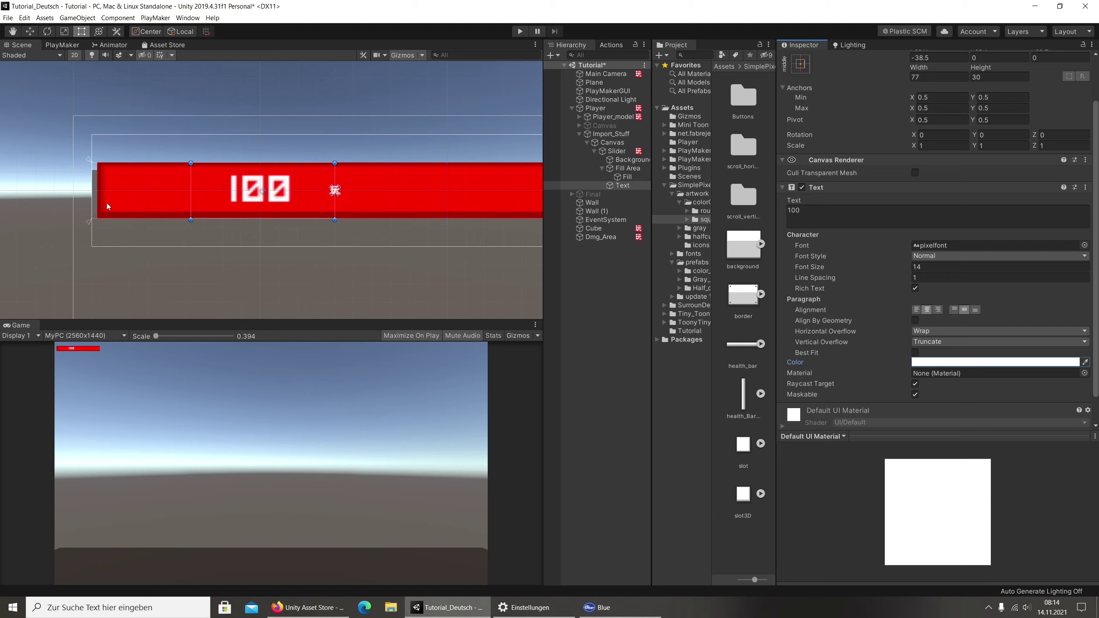
left_click(916, 266)
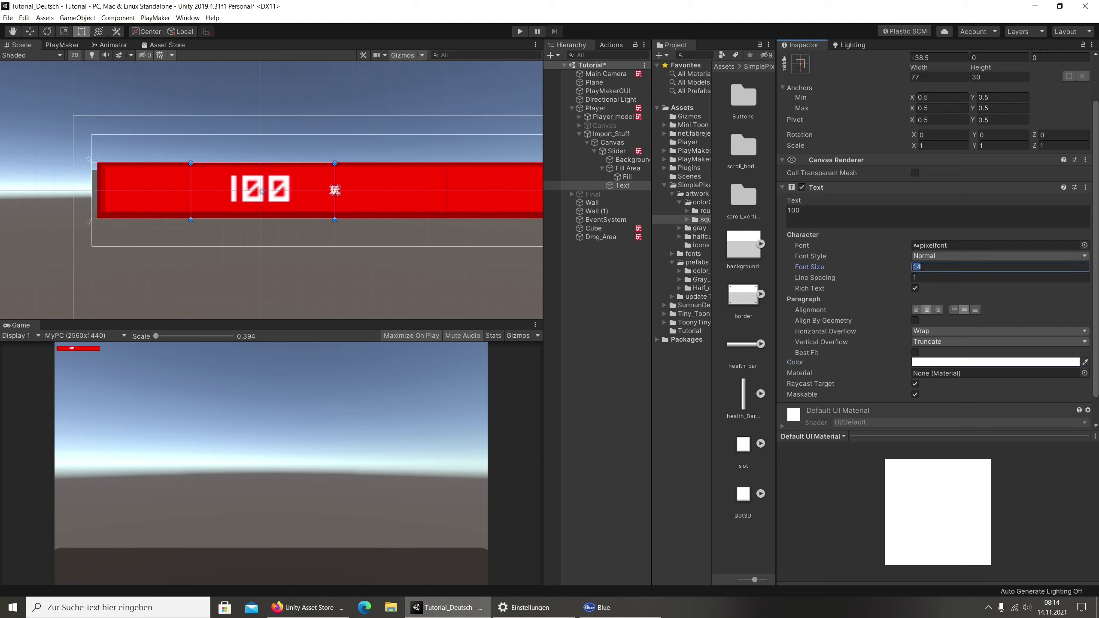
type("16")
key("BackSpace")
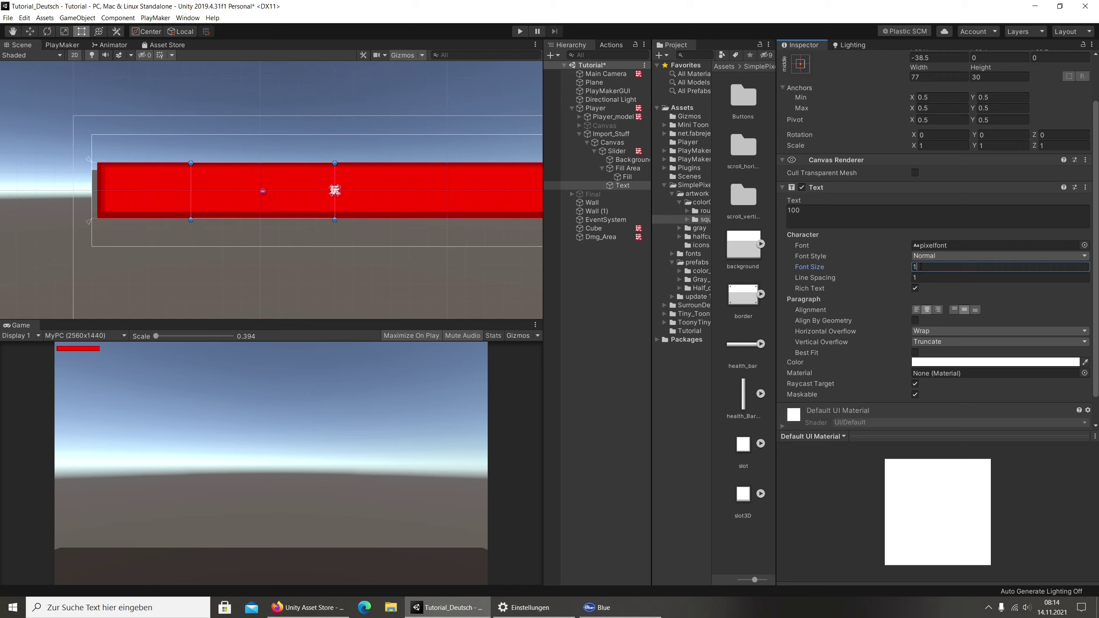
key("BackSpace")
type("20")
key("BackSpace")
key("BackSpace")
key("BackSpace")
type("8")
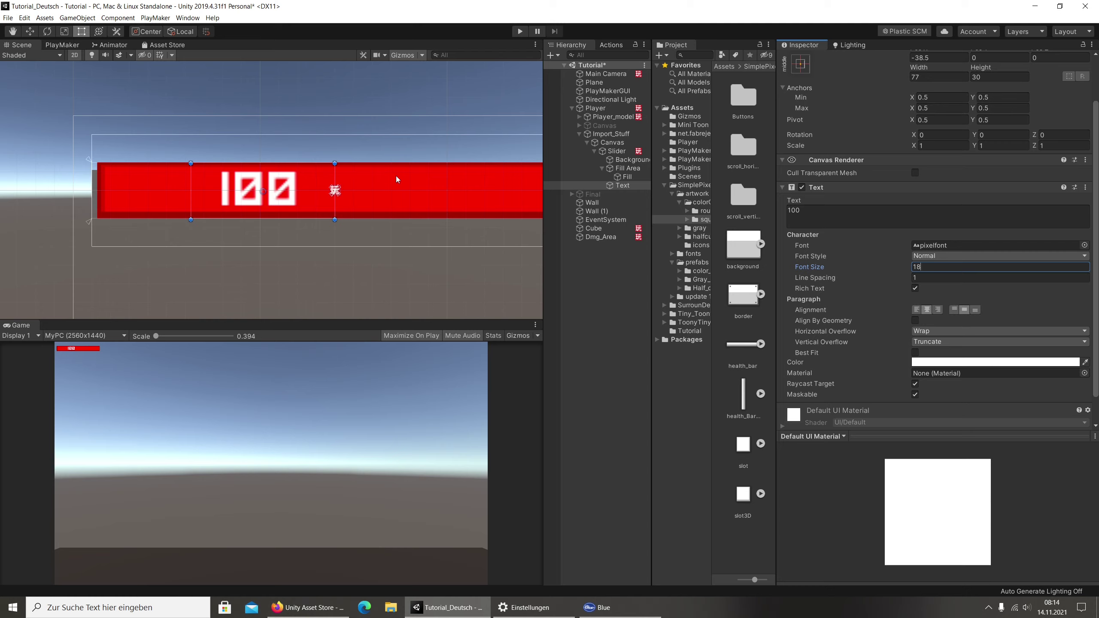
middle_click_drag(442, 205, 292, 194)
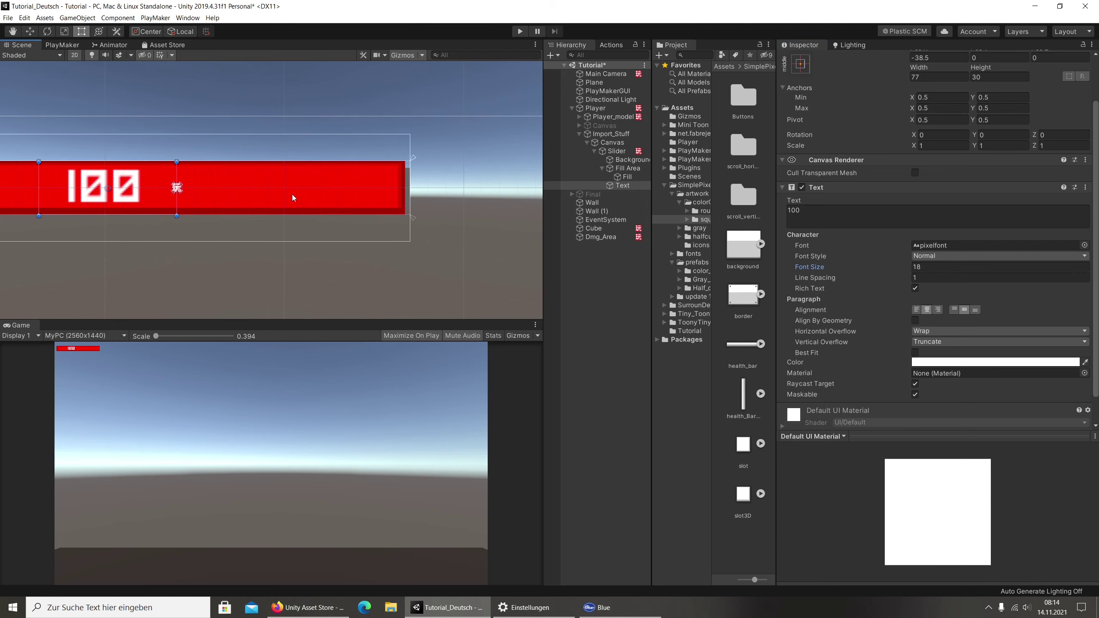
left_click(619, 189)
Duplicate the 100 label twice, placing one copy at the right end and one at the centre.
key("ctrl+d")
key("w")
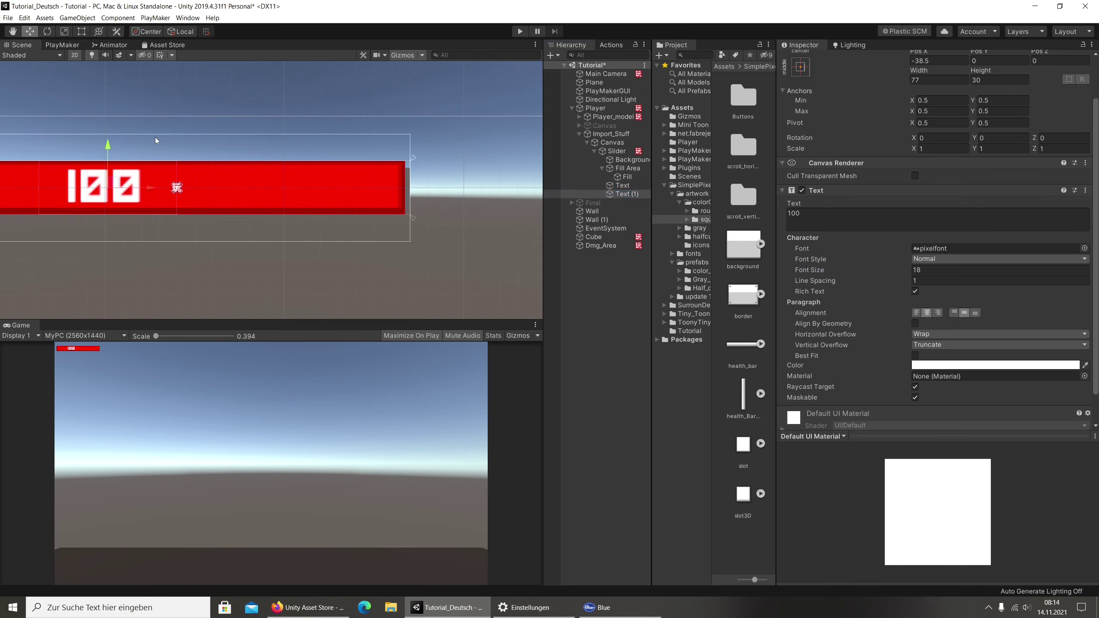
left_click_drag(151, 188, 289, 190)
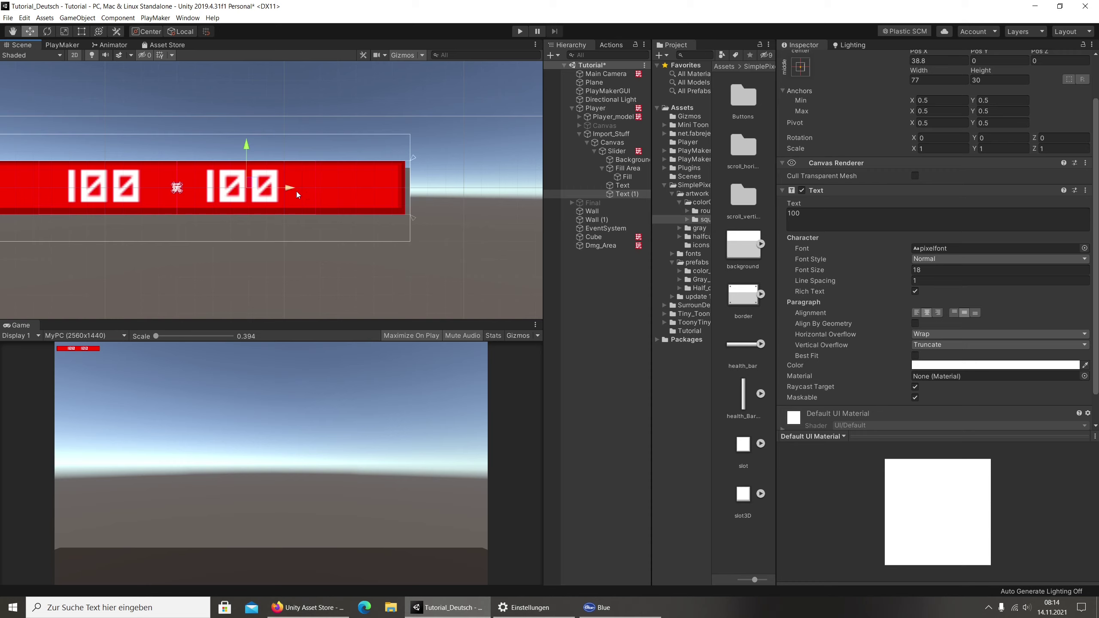
key("ctrl+d")
left_click_drag(290, 189, 221, 193)
Replace the middle copy's text with a slash '/'.
left_click(820, 213)
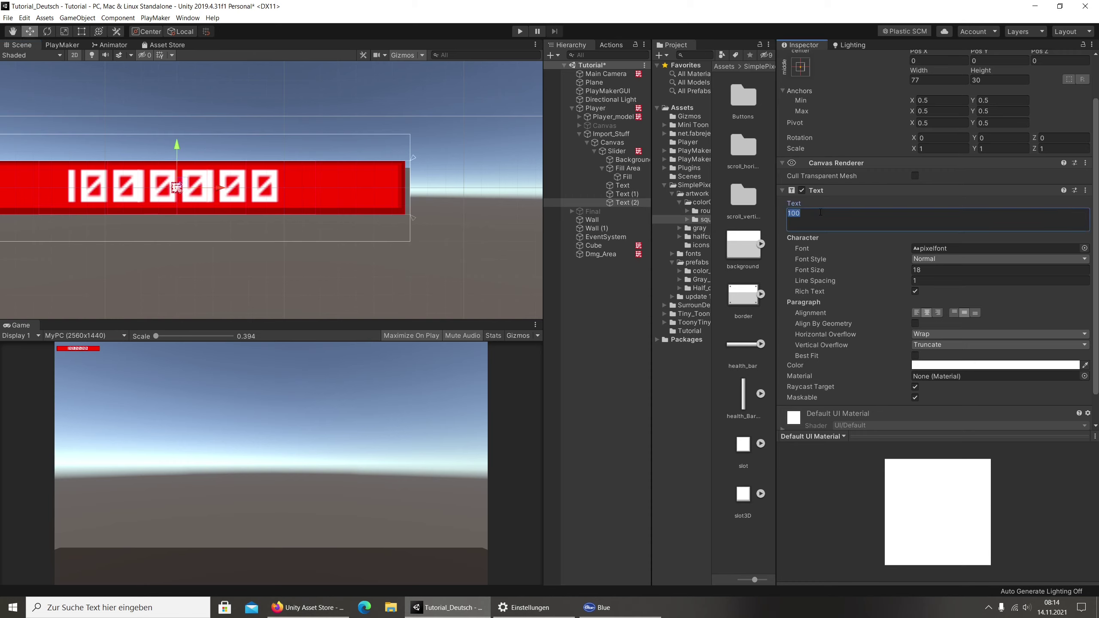
type("/")
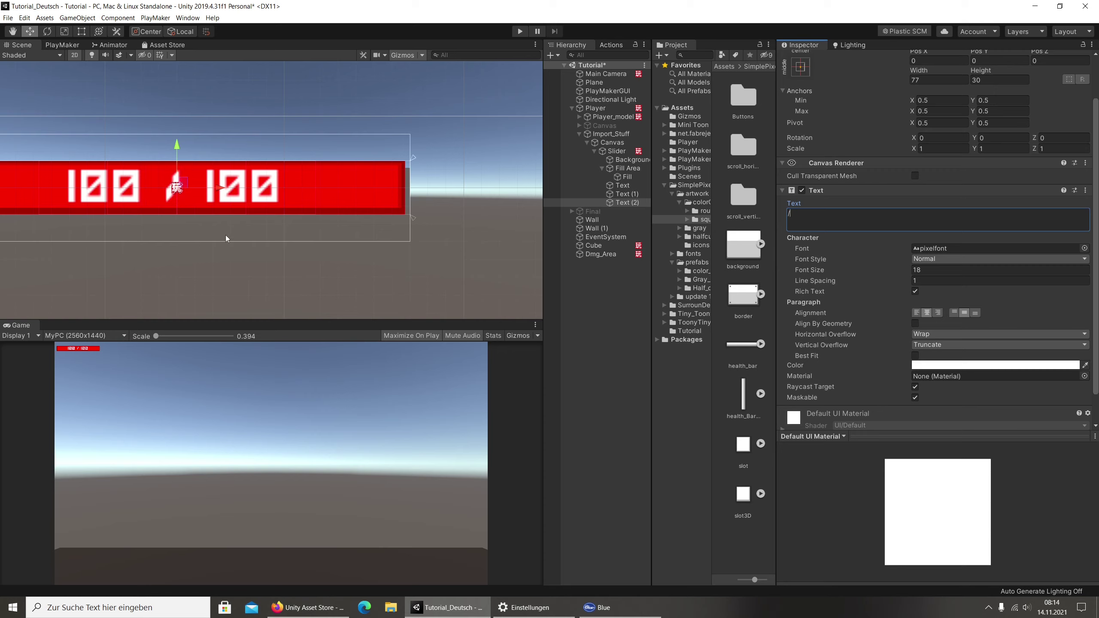
scroll(200, 210, "up", 1)
scroll(201, 212, "up", 2)
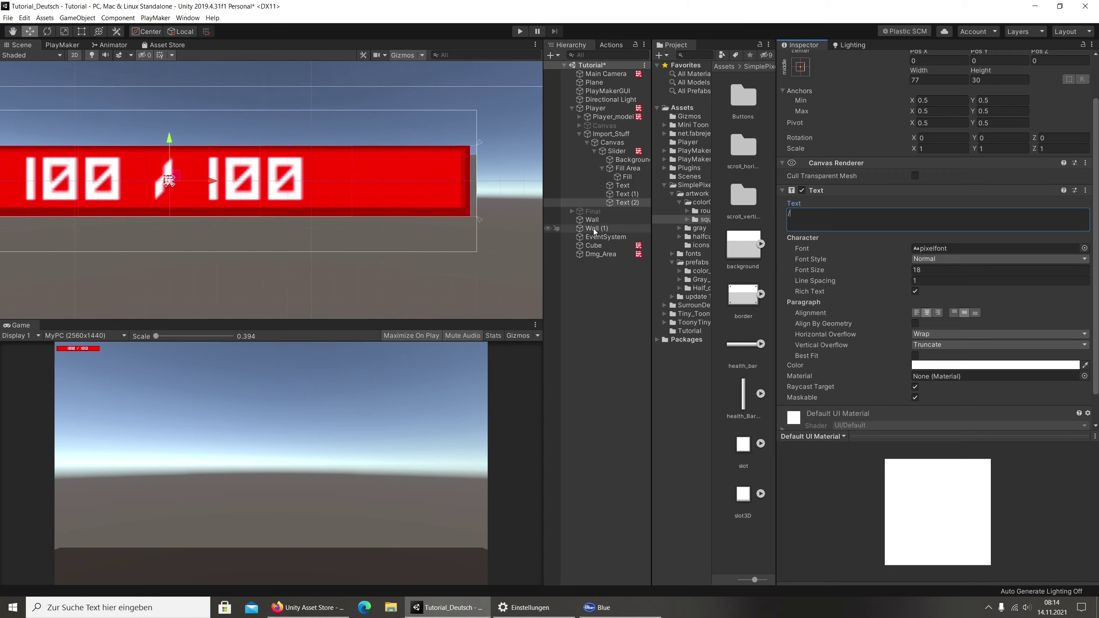
left_click(621, 185)
Rename the left text element to Max_Value_HP.
scroll(875, 111, "up", 2)
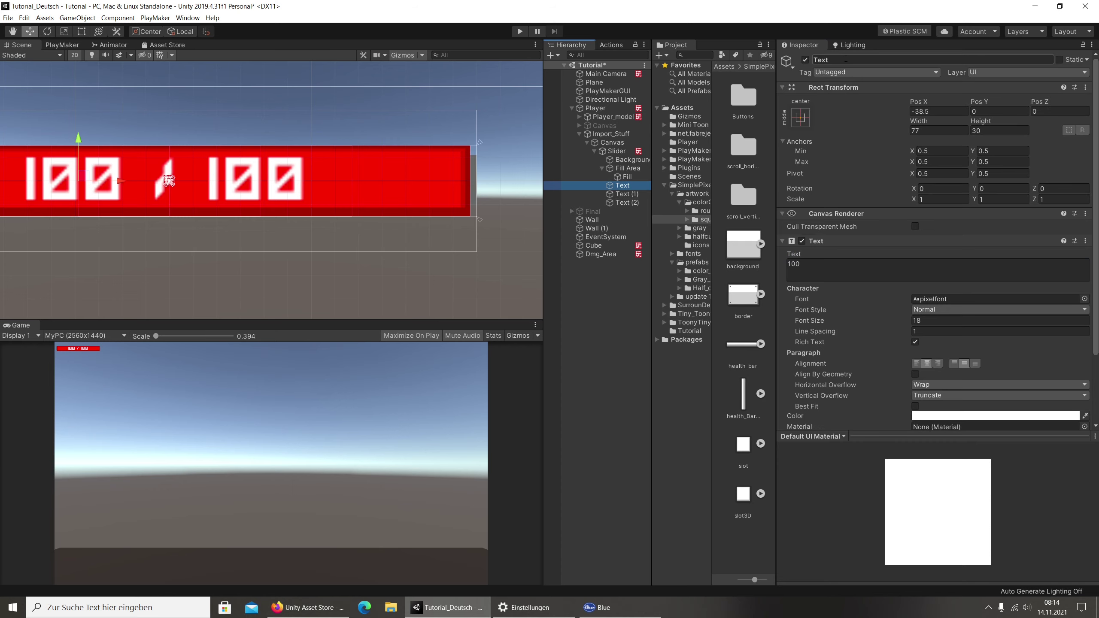
left_click(845, 60)
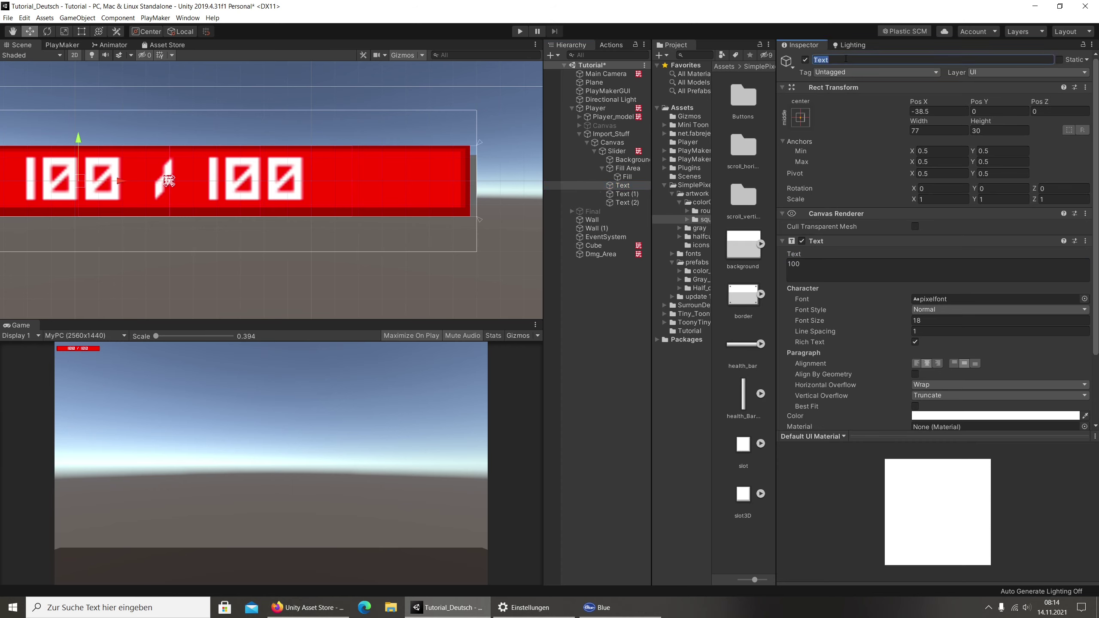
type("Max_")
type("Value")
type("_HP")
key("Return")
Rename the right 100 element to 'Ste Text Icon'.
left_click(626, 194)
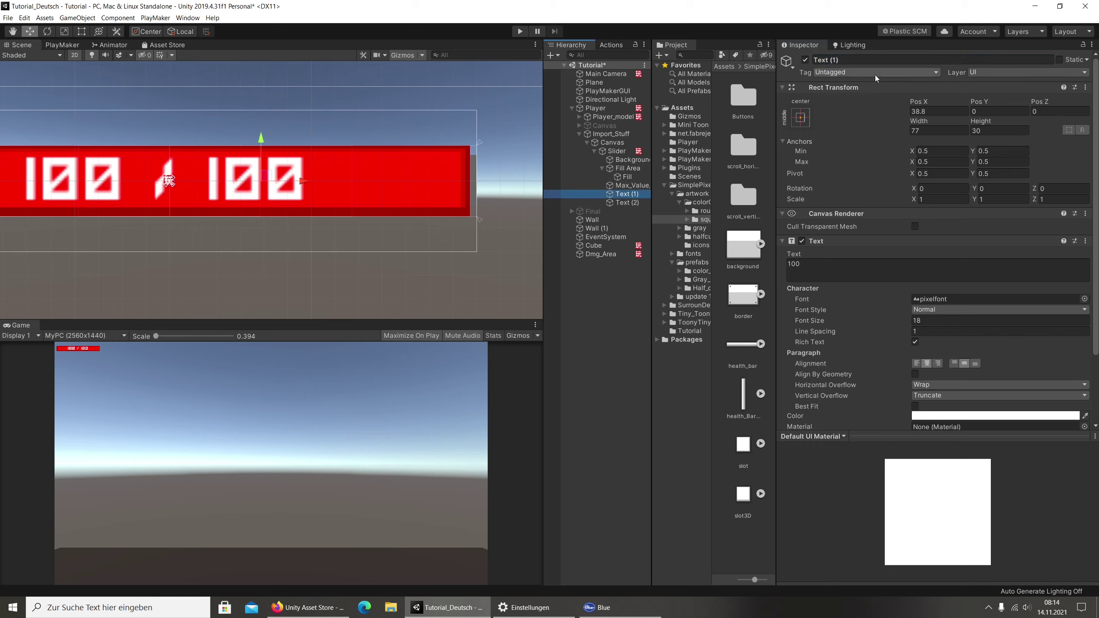
left_click(850, 60)
type("St")
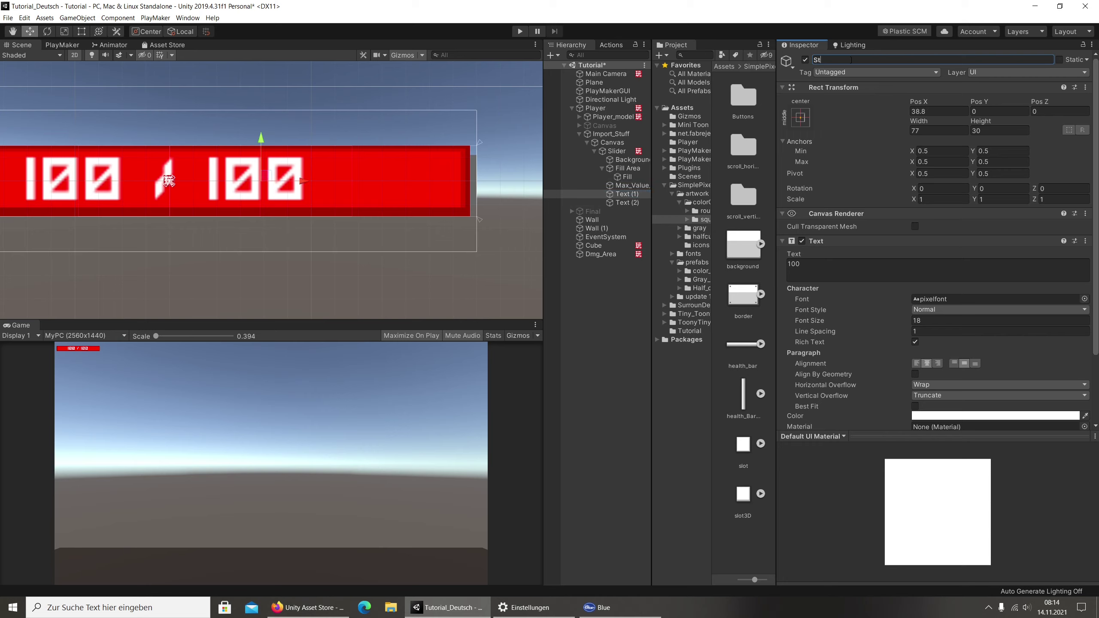
type("e Text ")
type("Icon")
key("Return")
Rename the slash element to Real_HP.
left_click(622, 202)
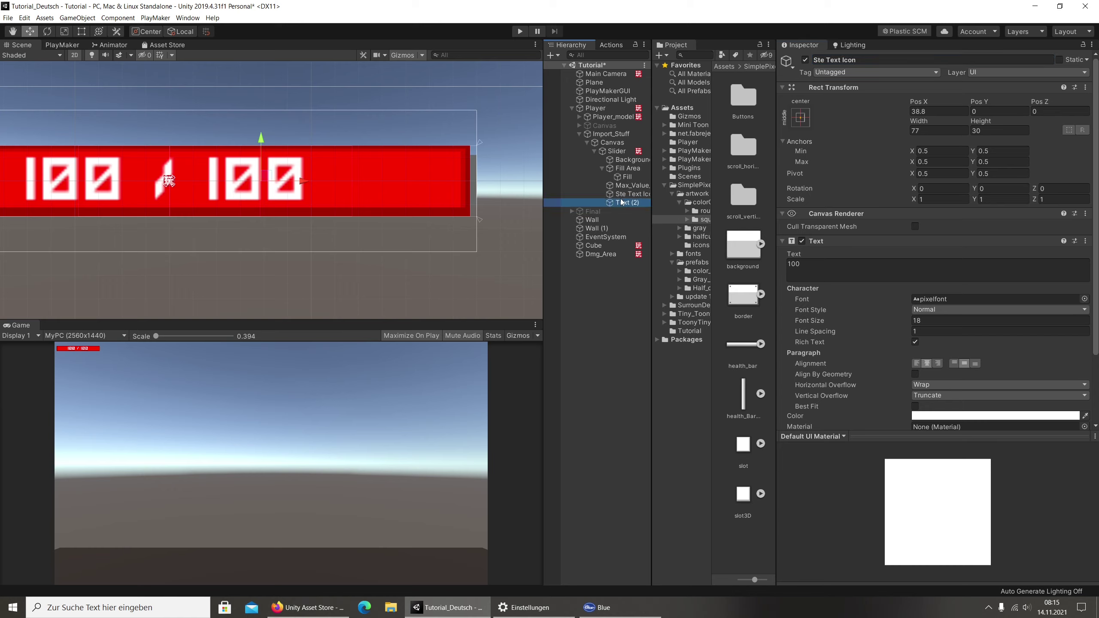
left_click(863, 60)
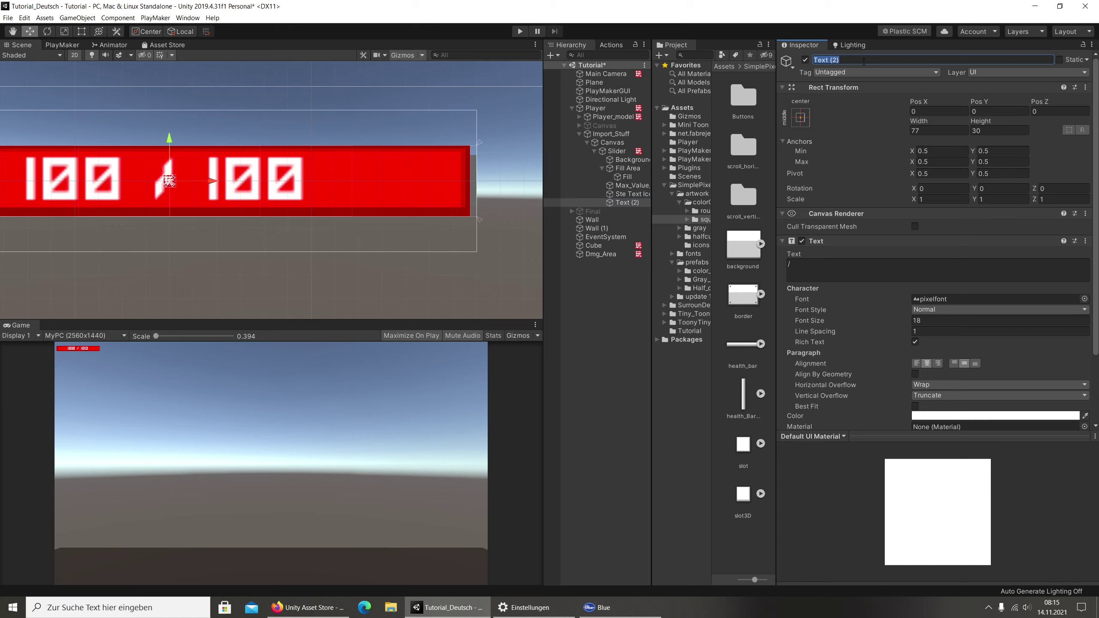
type("Reak")
type("H")
key("BackSpace")
type("HP")
key("Return")
Rename the slash element to 'Set Text Icon', fixing the 'Ste' typo.
scroll(924, 290, "down", 3)
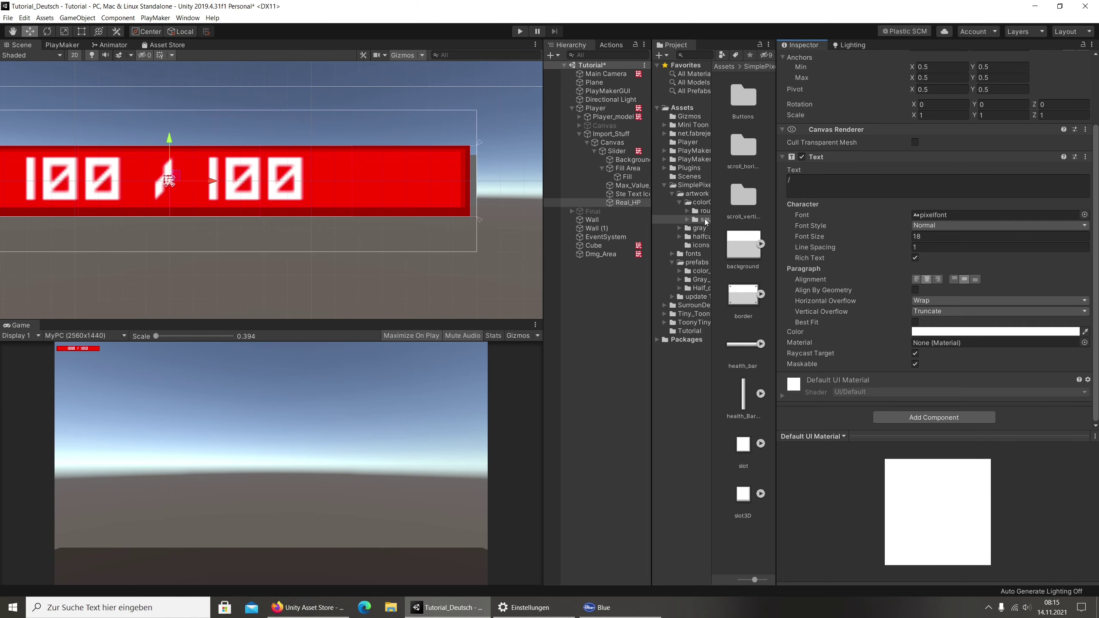
left_click(630, 194)
left_click(864, 61)
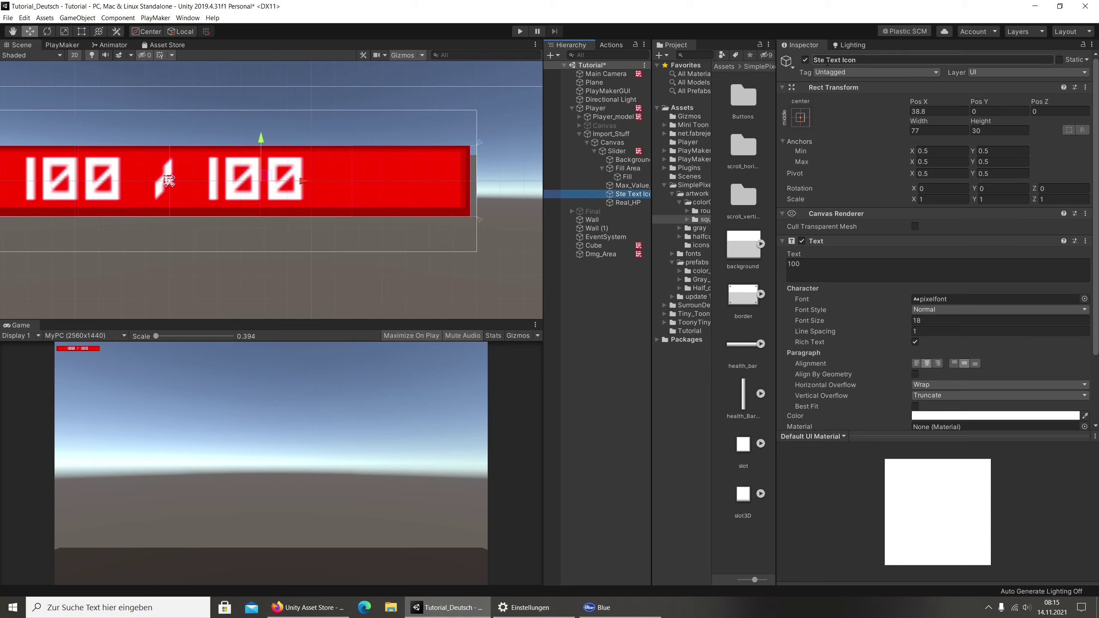
left_click(624, 204)
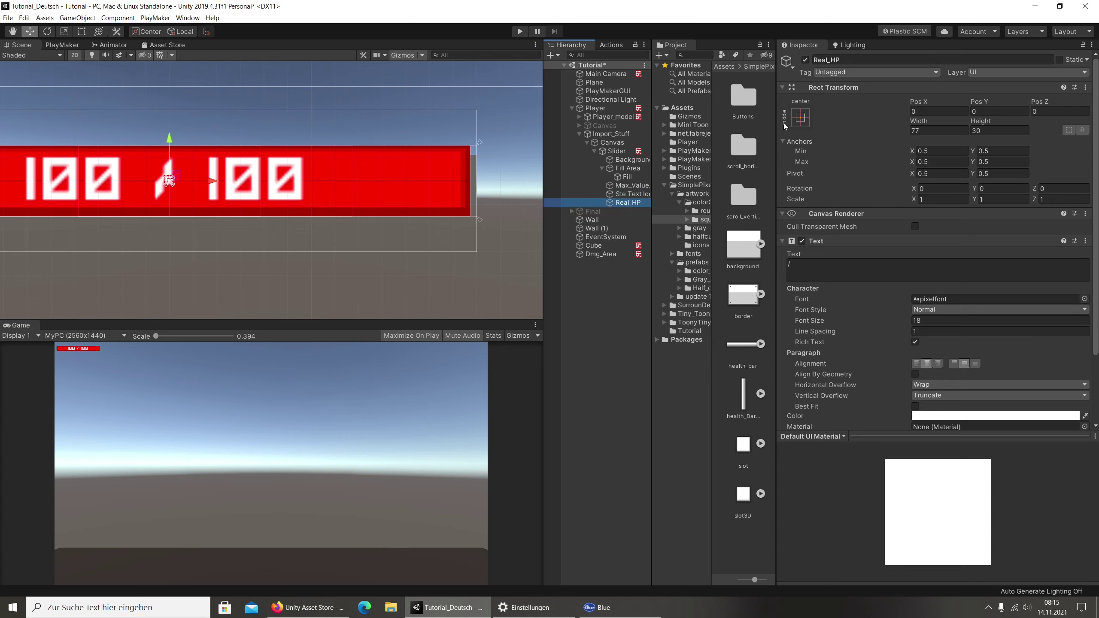
left_click(846, 59)
type("Ste Text Icon")
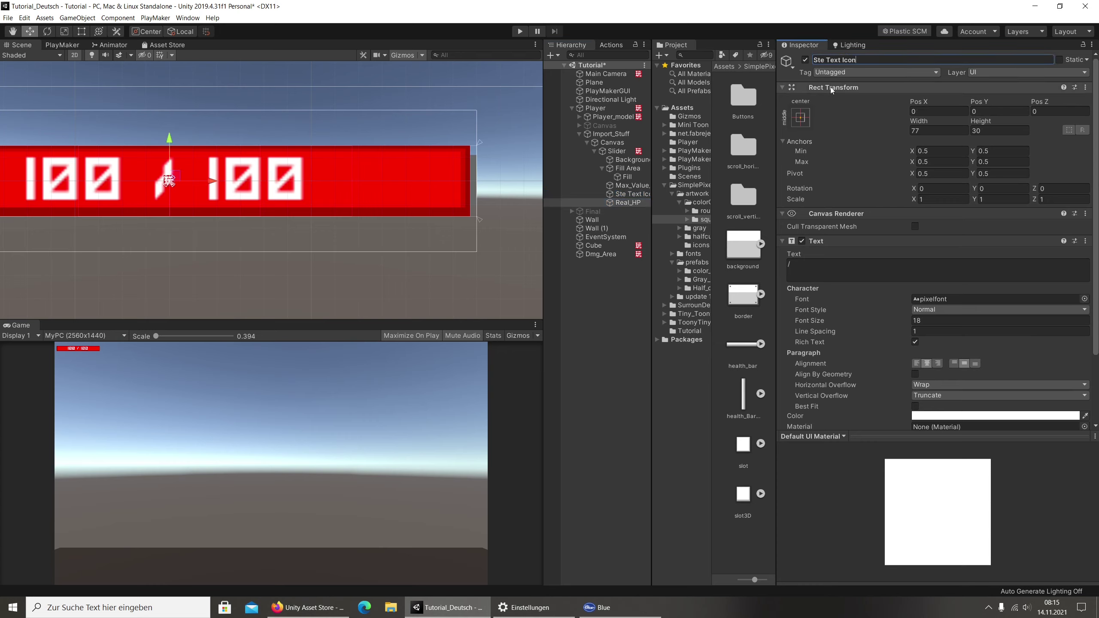
key("Return")
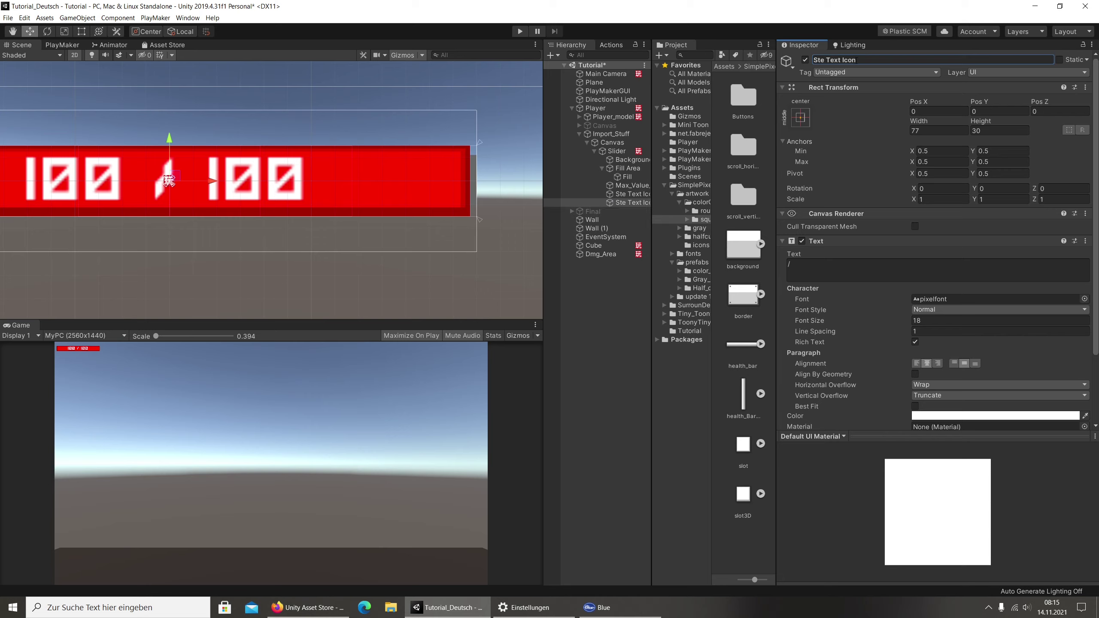
key("BackSpace")
key("BackSpace")
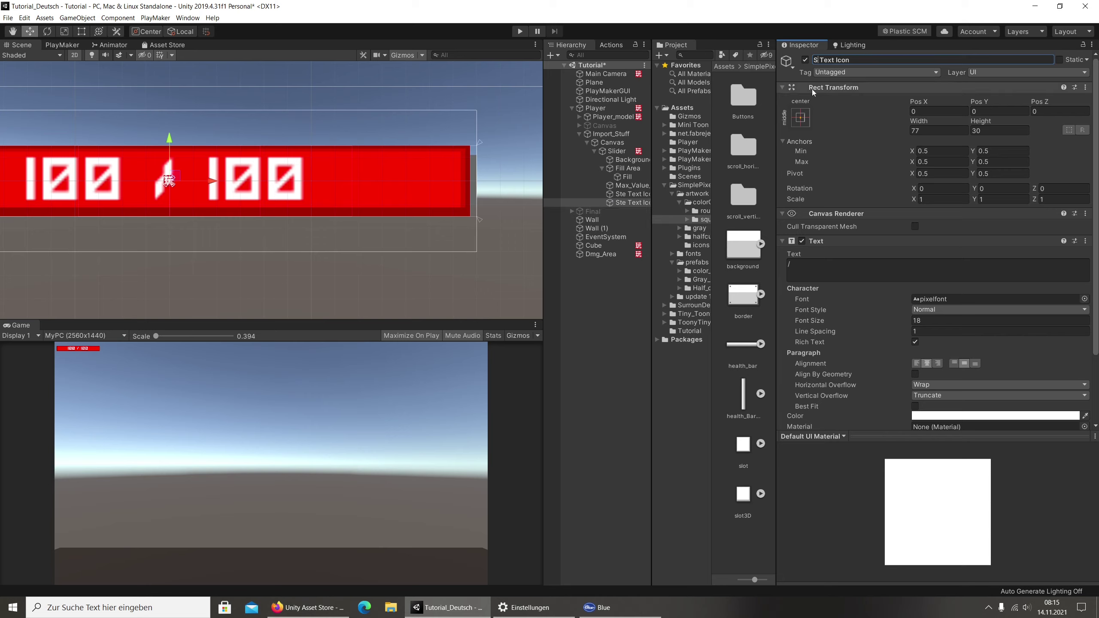
type("et")
key("Return")
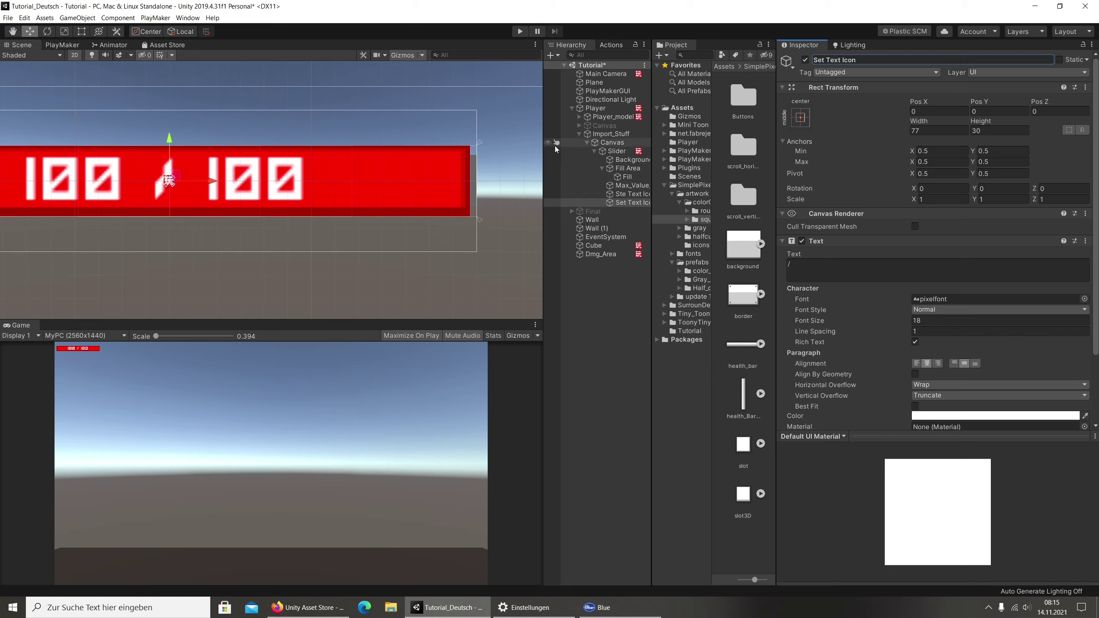
Rename the right 100 element to Real_HP and move it below Set Text Icon in the Hierarchy.
left_click(634, 187)
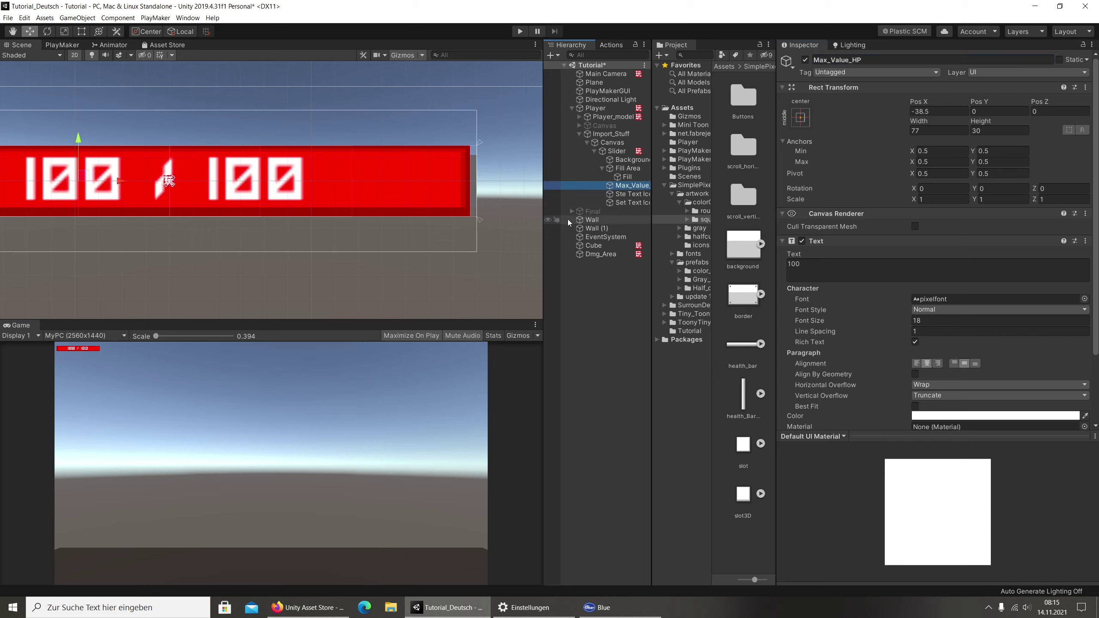
left_click(618, 194)
left_click(873, 60)
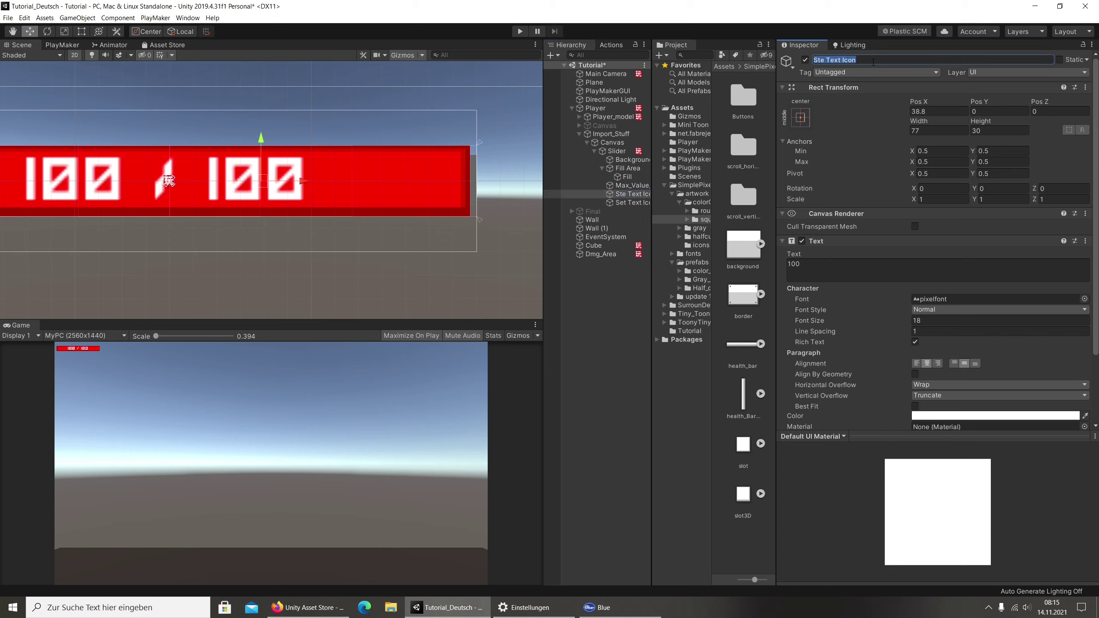
type("Re")
type("al_HP")
left_click_drag(622, 194, 623, 208)
left_click(625, 187)
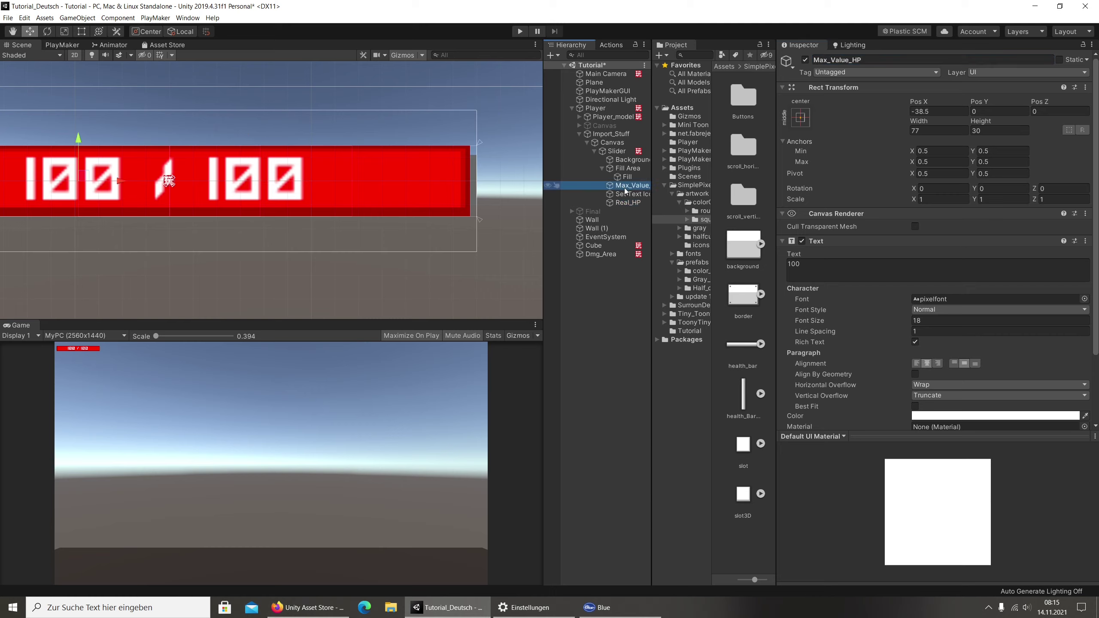
left_click(631, 202)
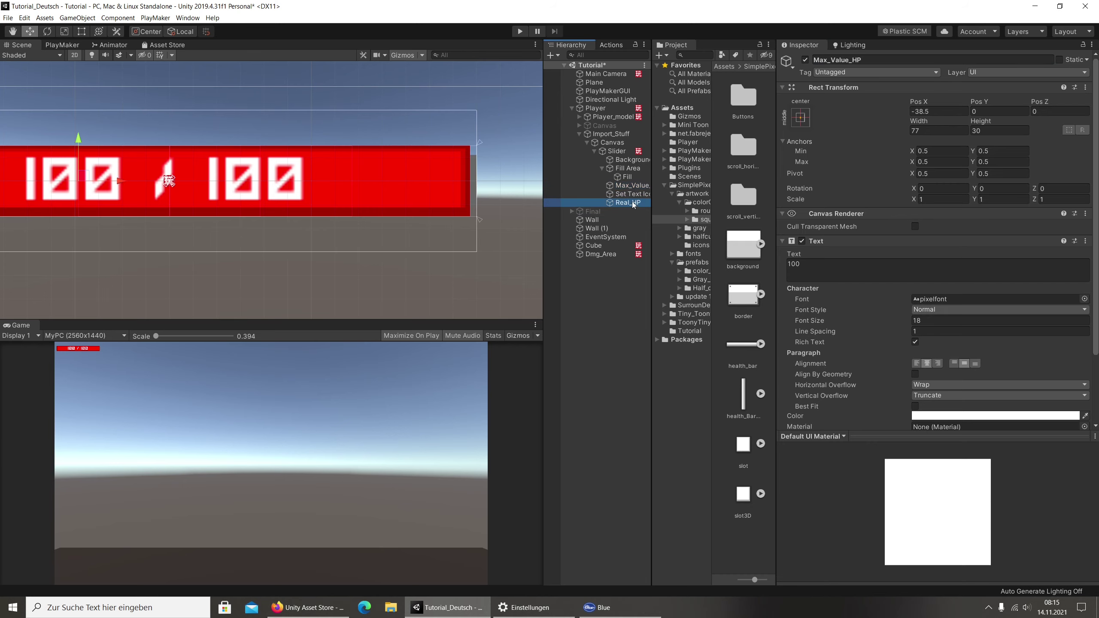
scroll(840, 285, "down", 2)
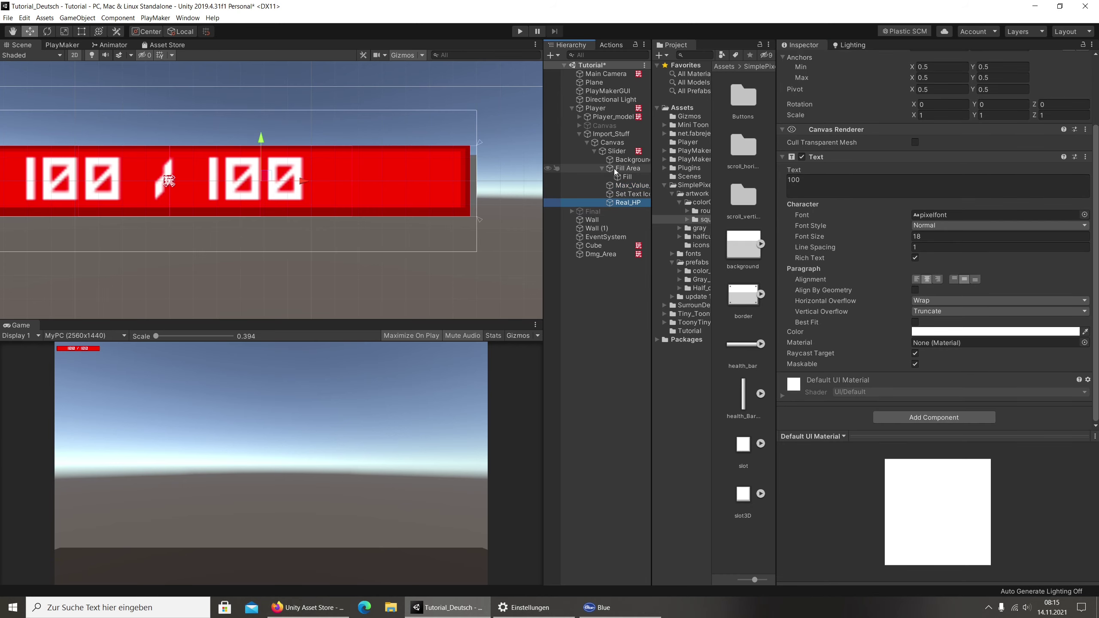
left_click(602, 168)
Add a UI Text Set Text action to State 1 of the Slider's HealthBar FSM.
left_click(616, 151)
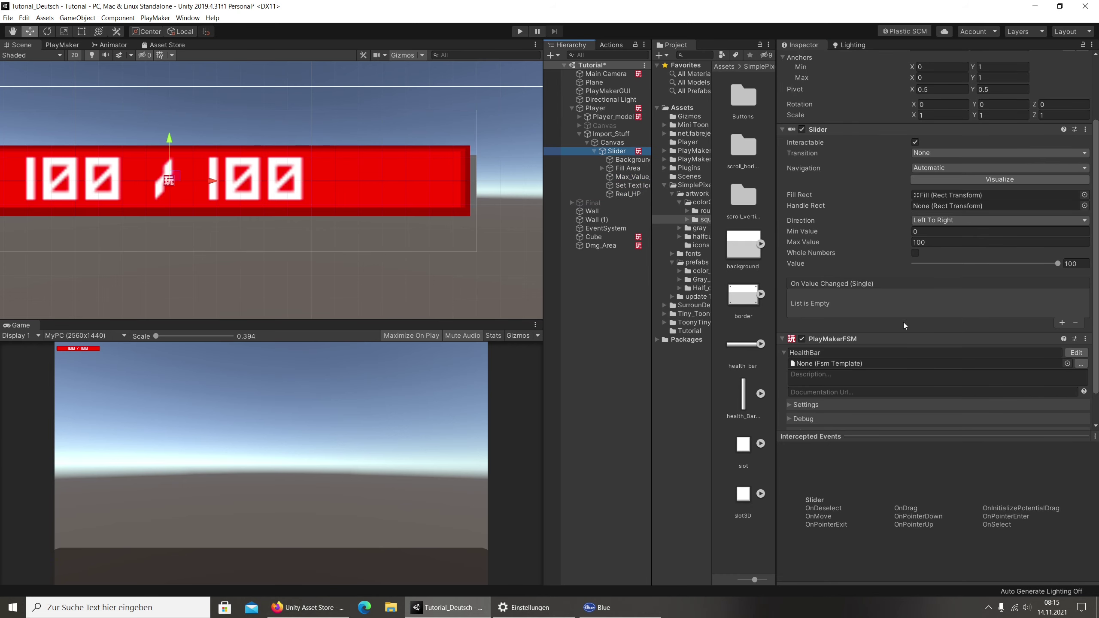
left_click(1076, 352)
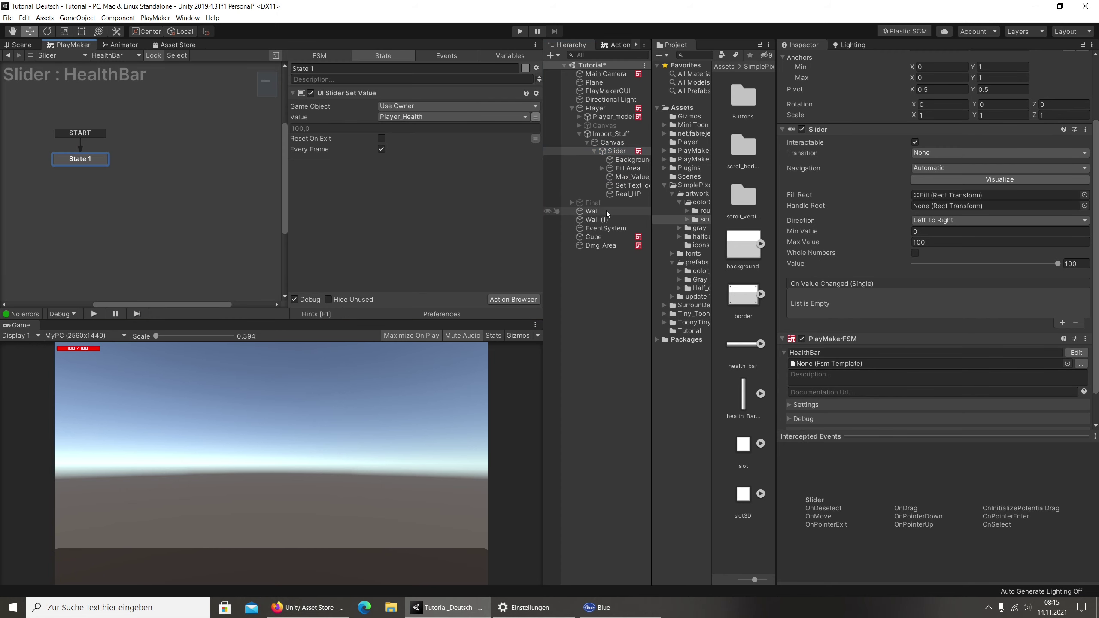
left_click(615, 47)
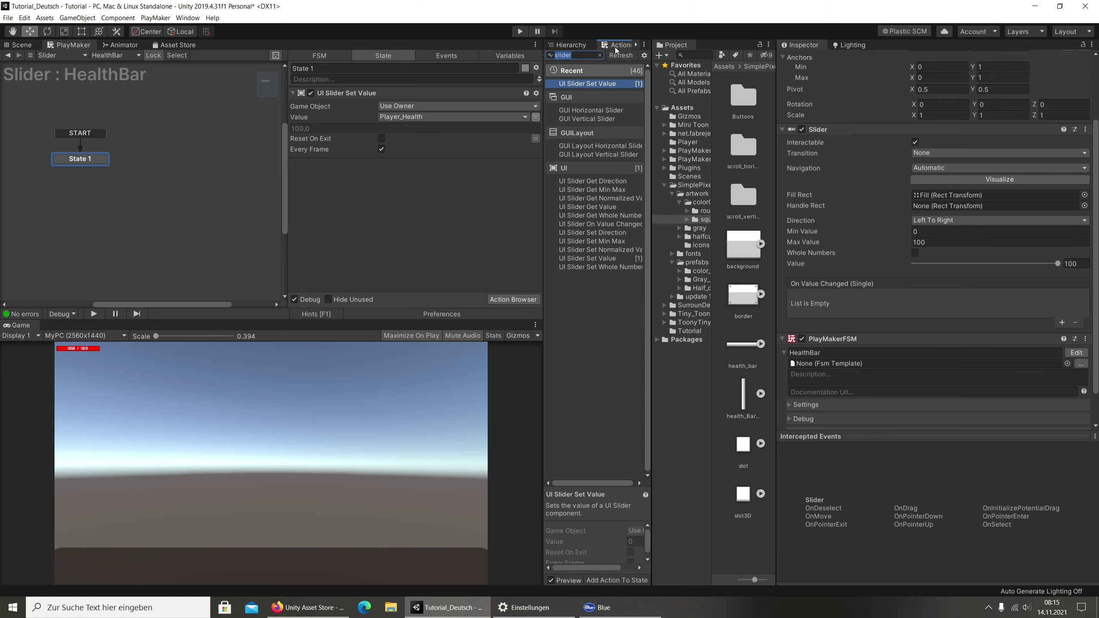
type("set ui")
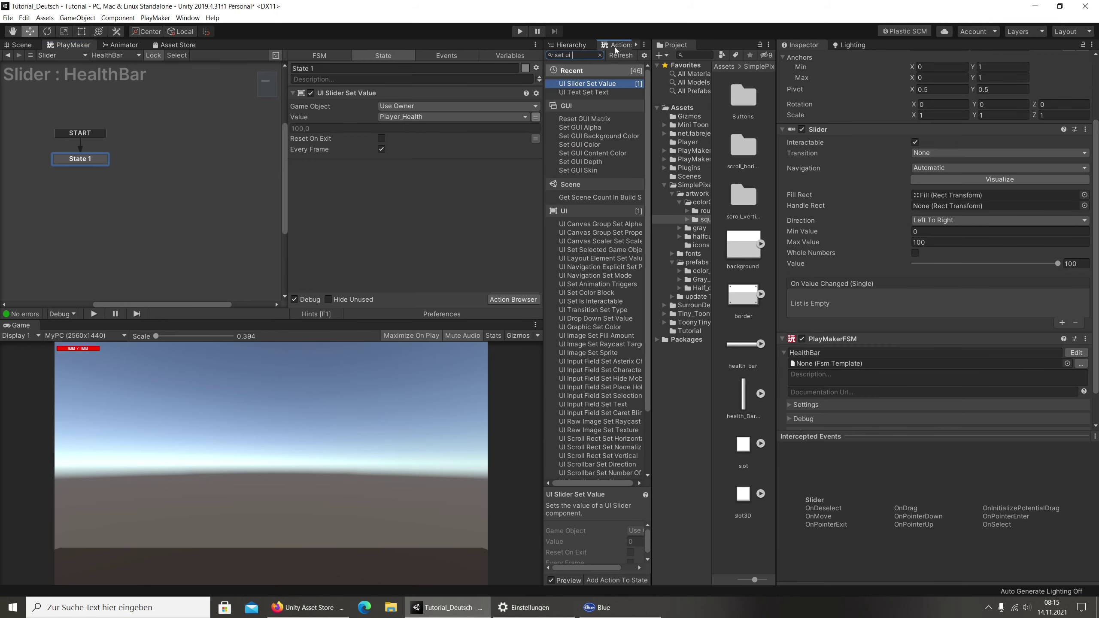
key("Down")
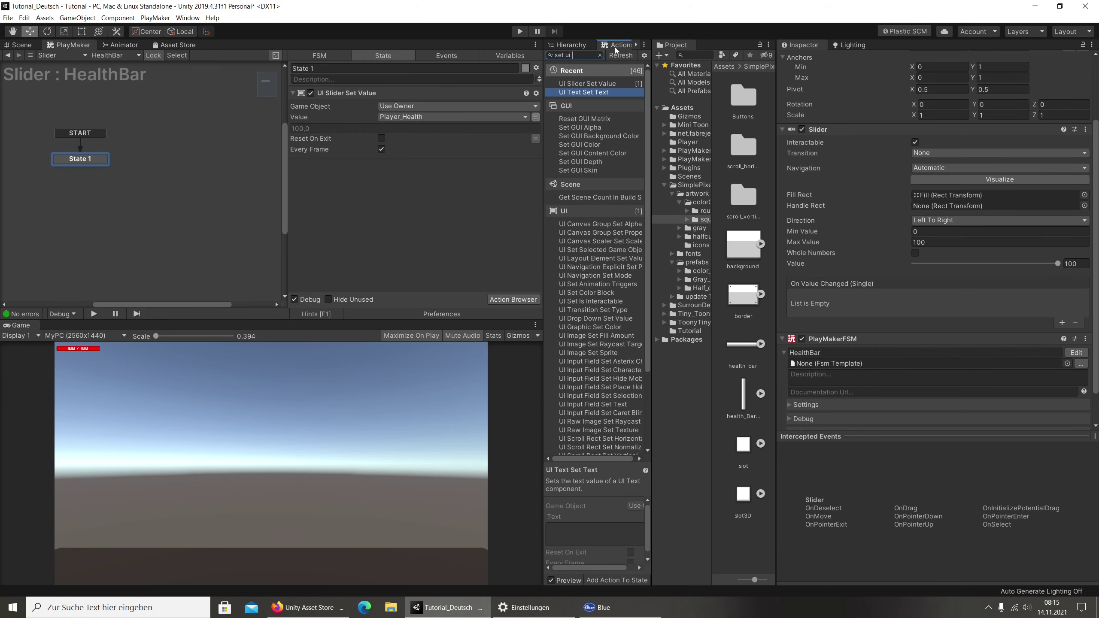
key("Return")
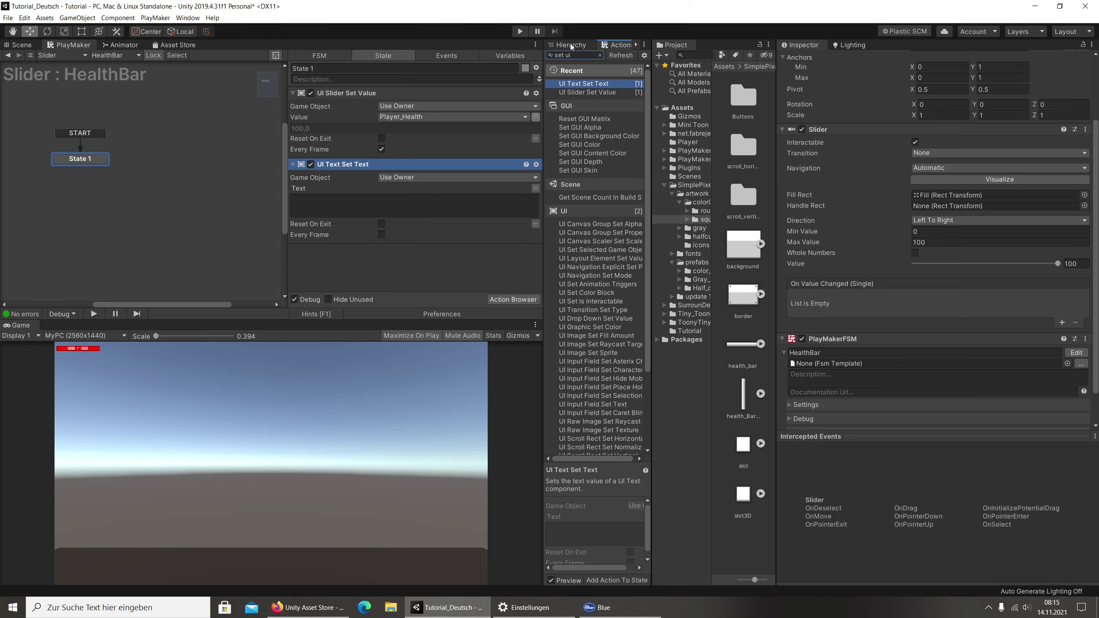
Target Real_HP as the action's Game Object and feed the Player_Health global into its Text.
left_click(570, 45)
left_click(433, 177)
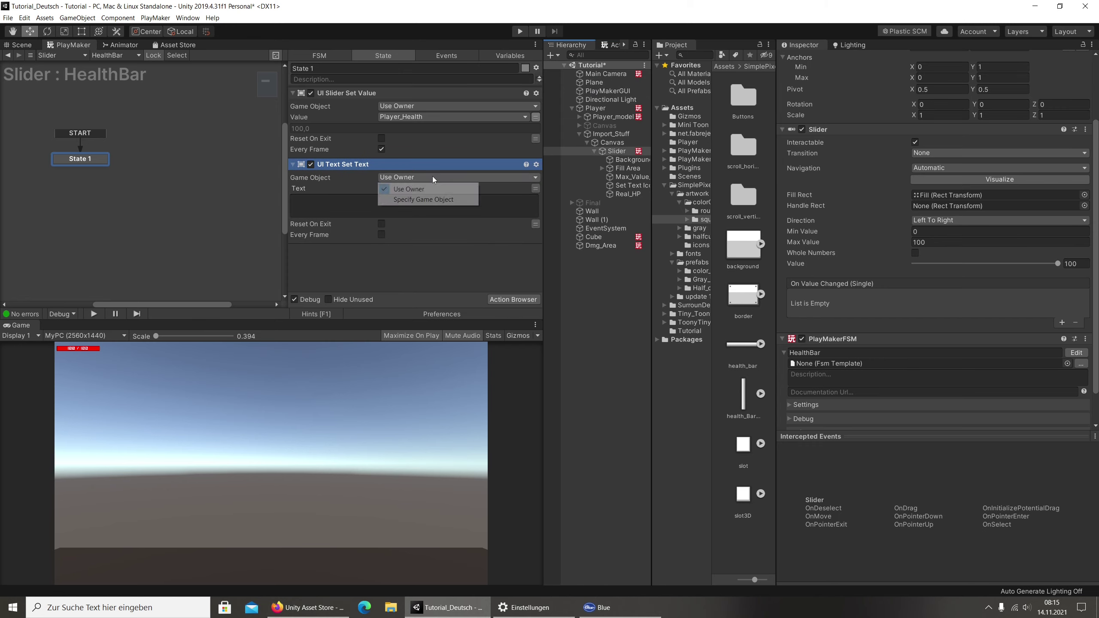
left_click(437, 199)
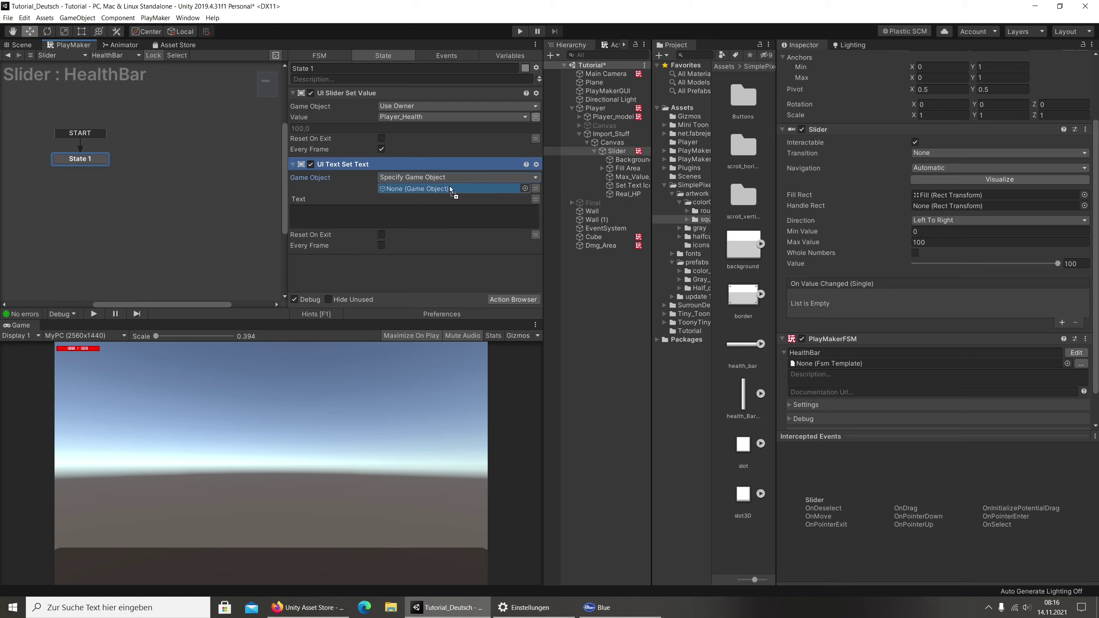
left_click_drag(625, 196, 450, 187)
left_click(434, 199)
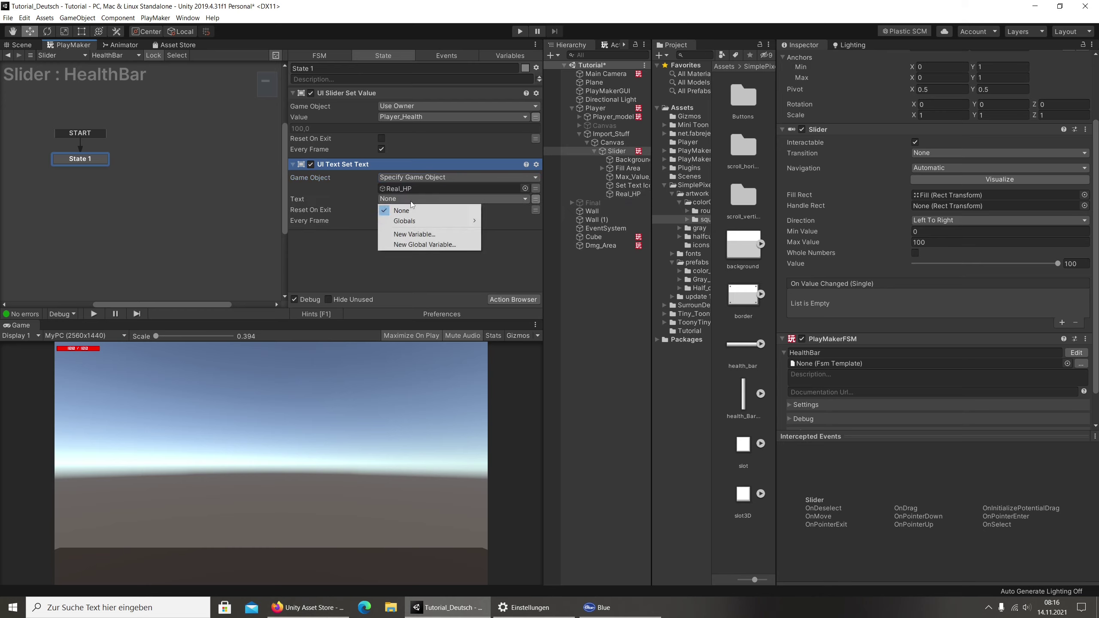
mouse_move(428, 221)
mouse_move(506, 221)
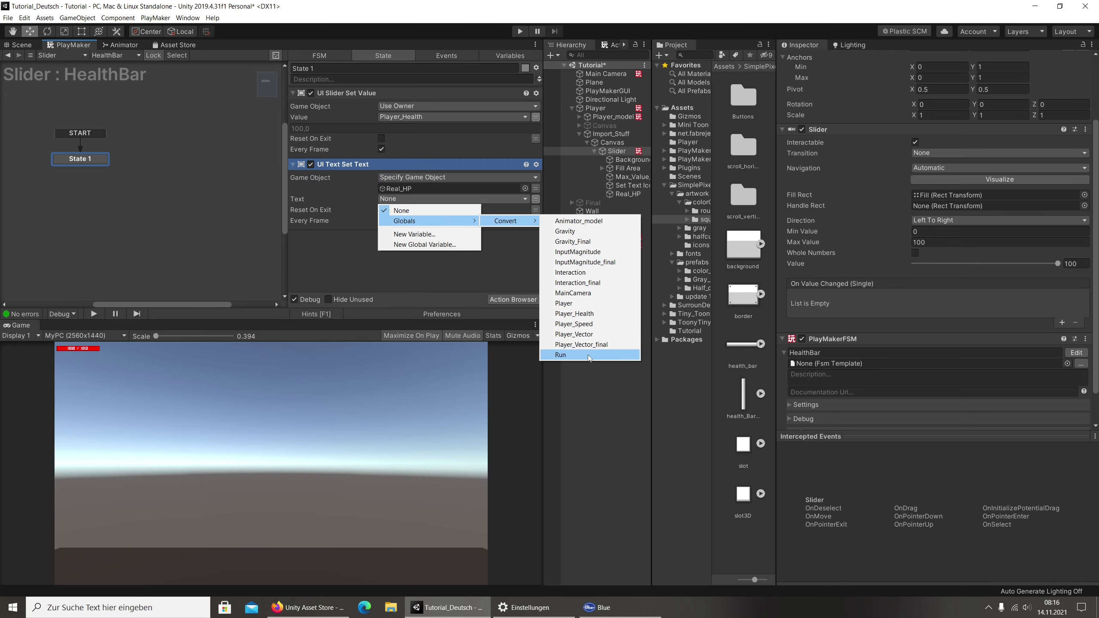
left_click(593, 315)
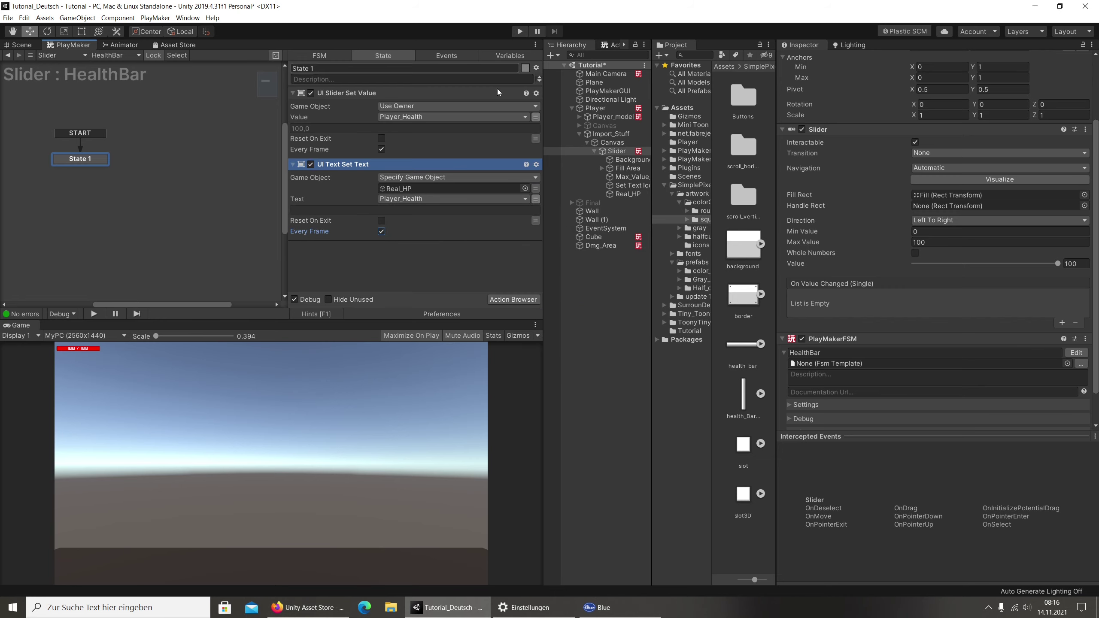
left_click(519, 32)
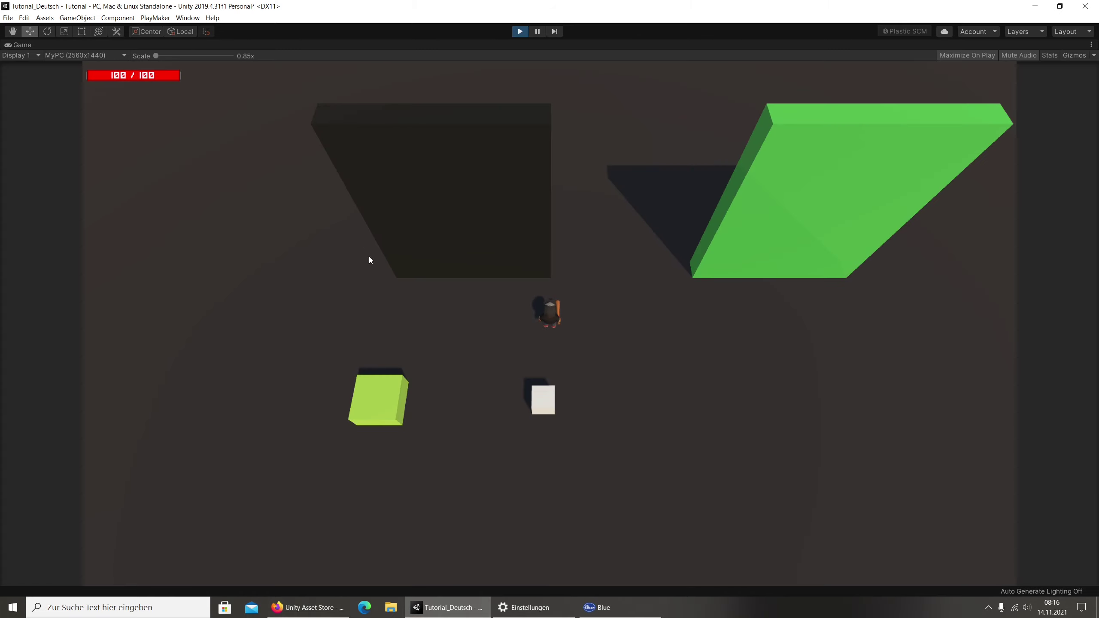
Walk the player onto the green cube twice to drain the health bar, then stop playing.
key("a")
key("s")
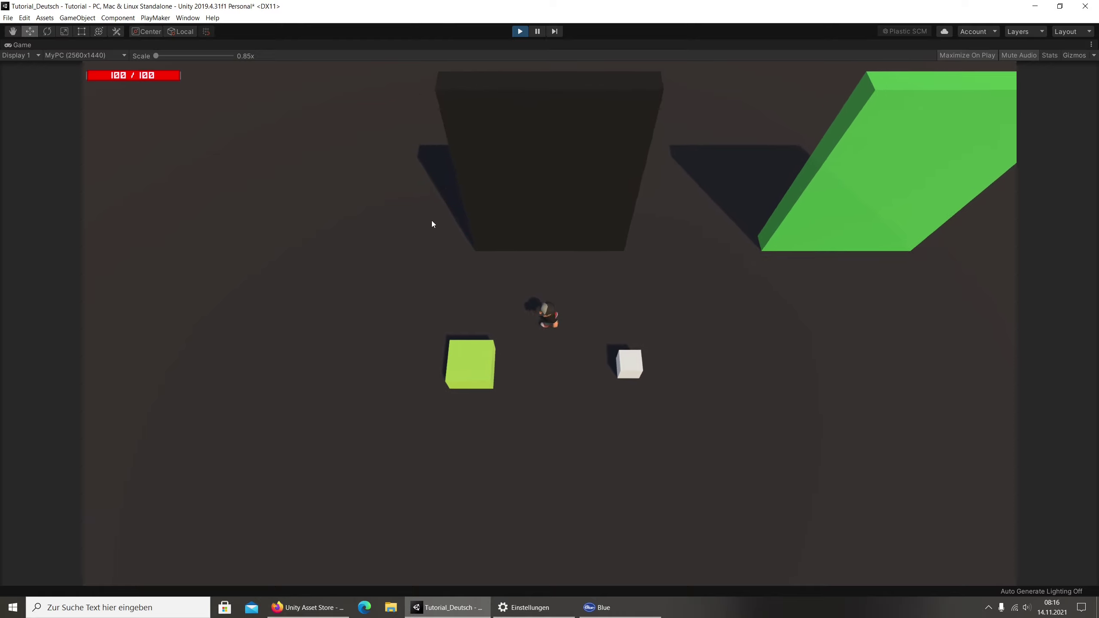
key("a")
key("s")
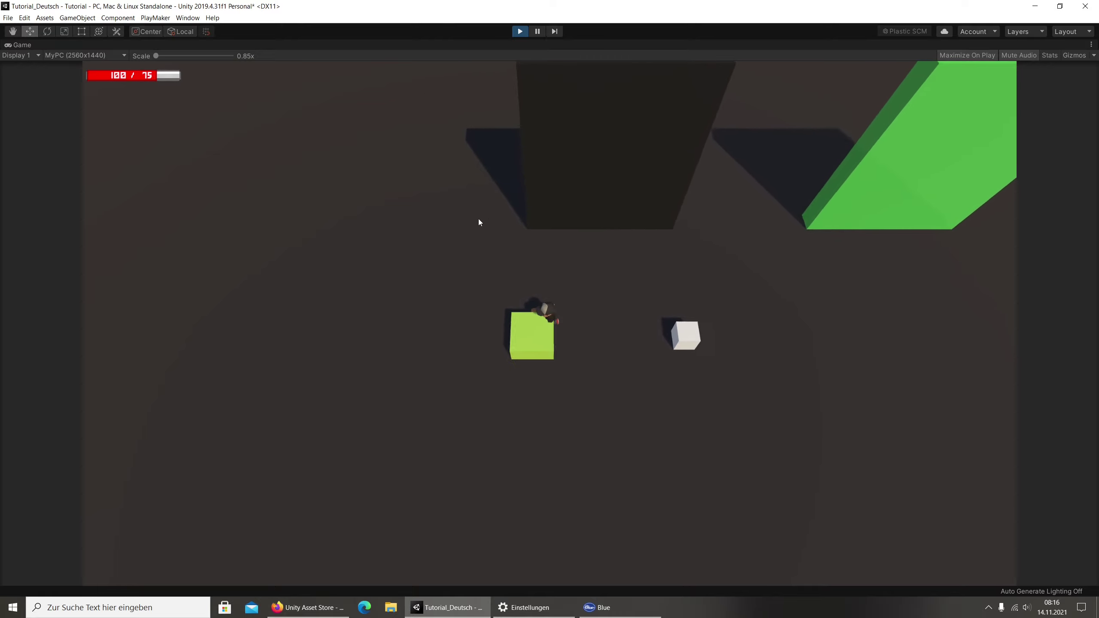
key("w")
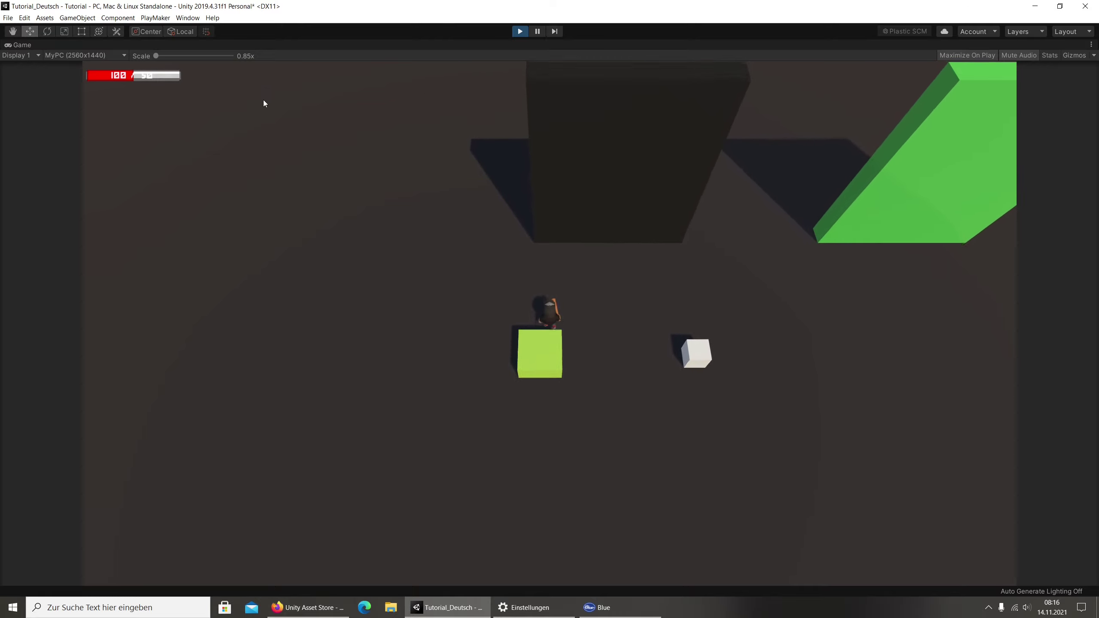
key("d")
key("a")
key("s")
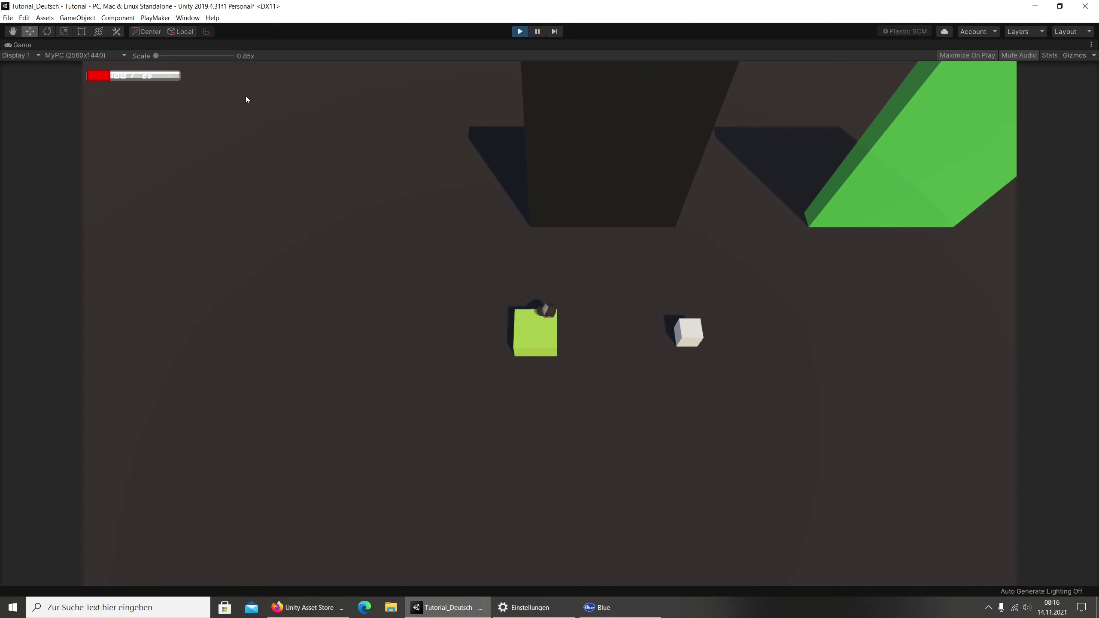
key("ctrl+p")
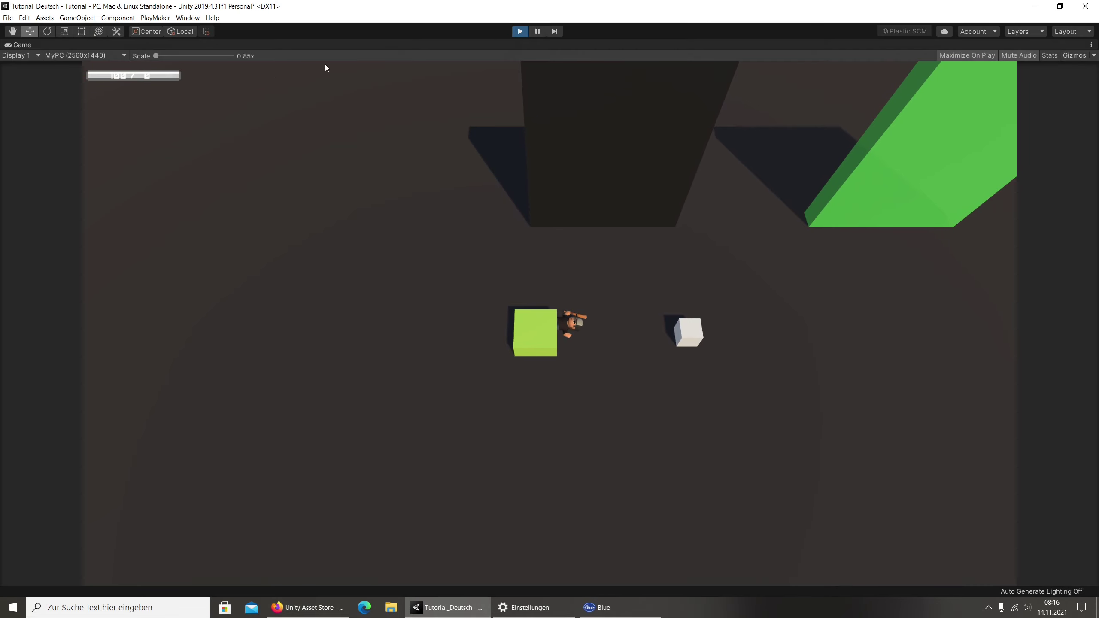
Expand Fill Area, frame the health bar, and hide the red fill.
left_click(629, 185)
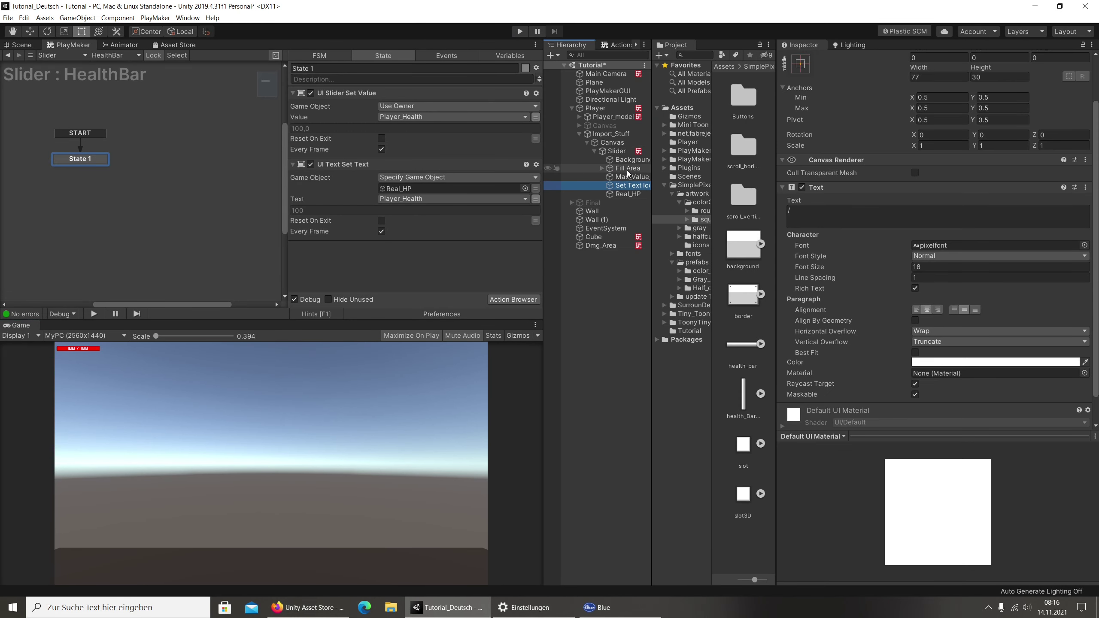
left_click(627, 168)
key("Right")
double_click(614, 167)
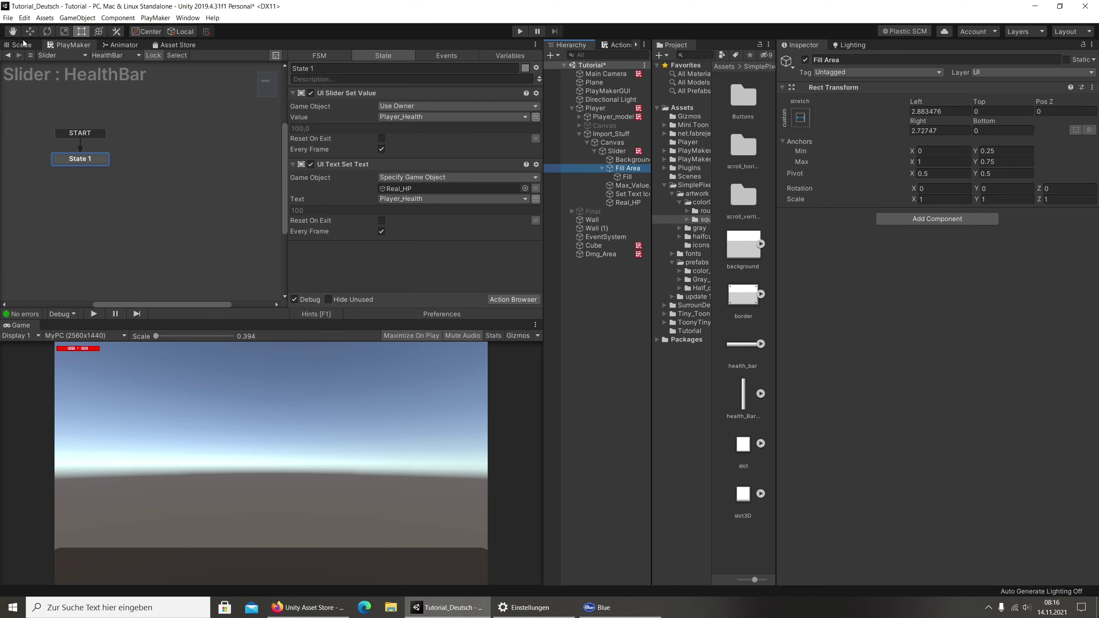
left_click(625, 159)
left_click(624, 168)
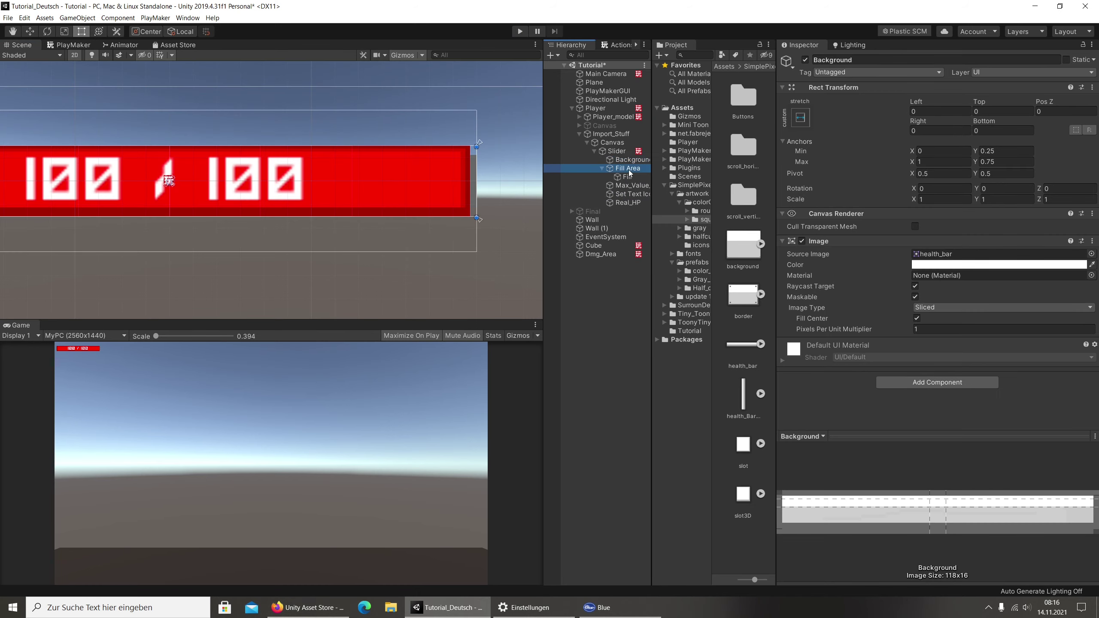
left_click(804, 60)
Set the Background image colour to dark grey 6A6868 and re-enable the red fill.
left_click(623, 160)
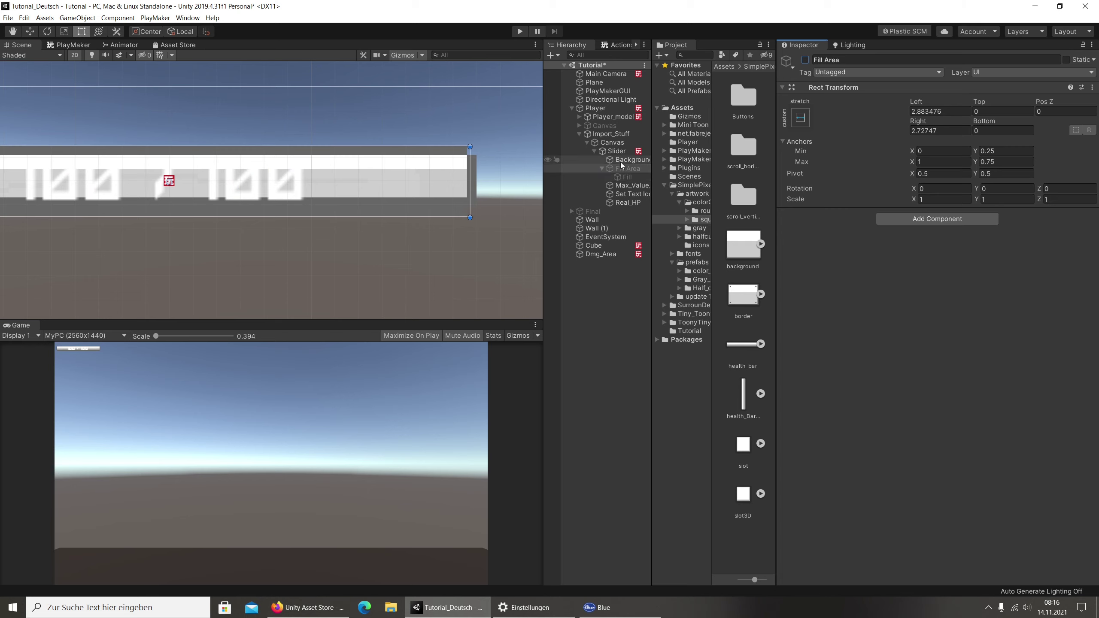
left_click(995, 264)
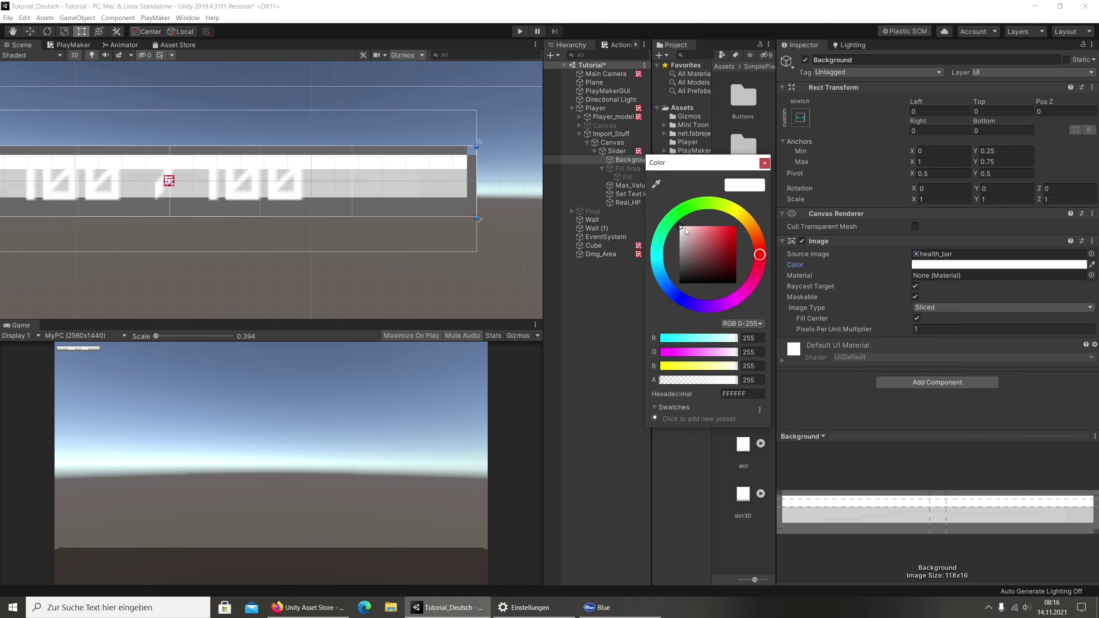
left_click_drag(683, 229, 681, 260)
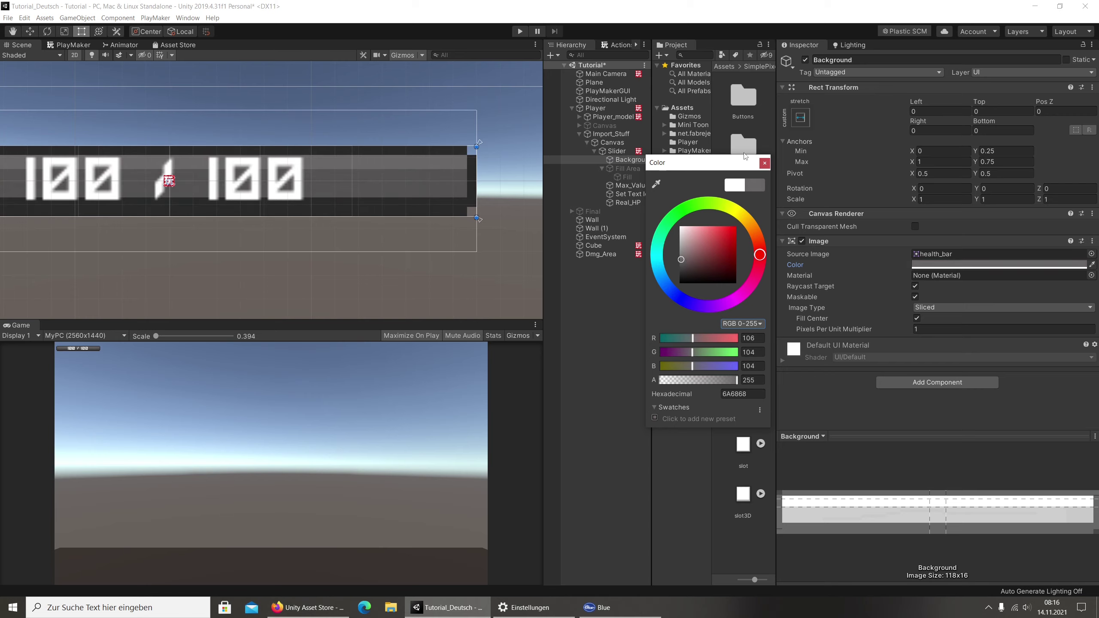
left_click(765, 163)
left_click(627, 169)
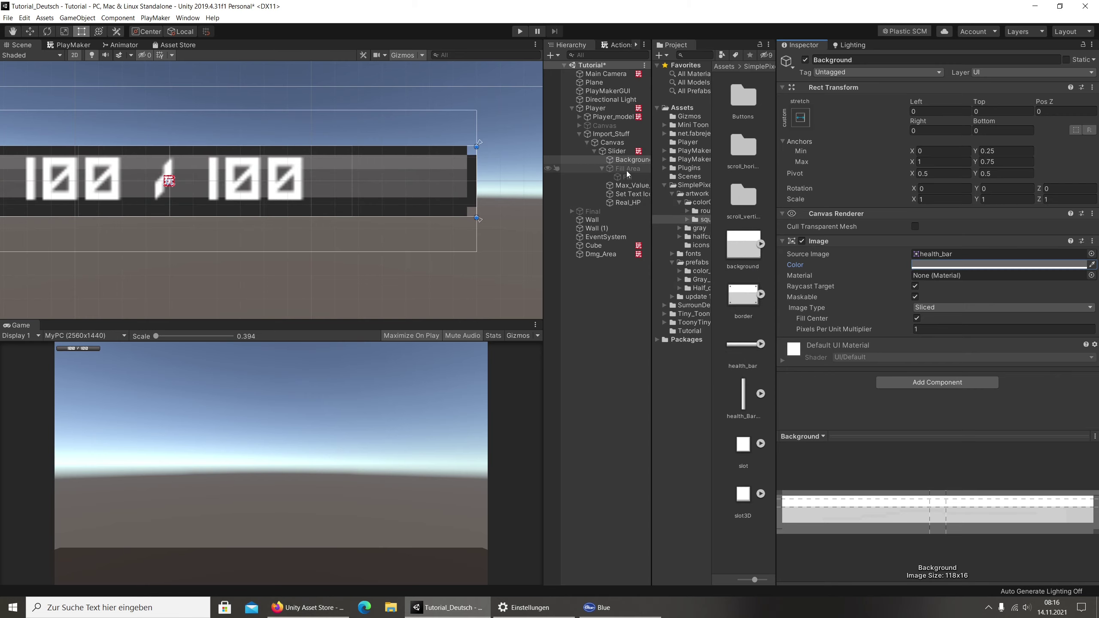
left_click(806, 59)
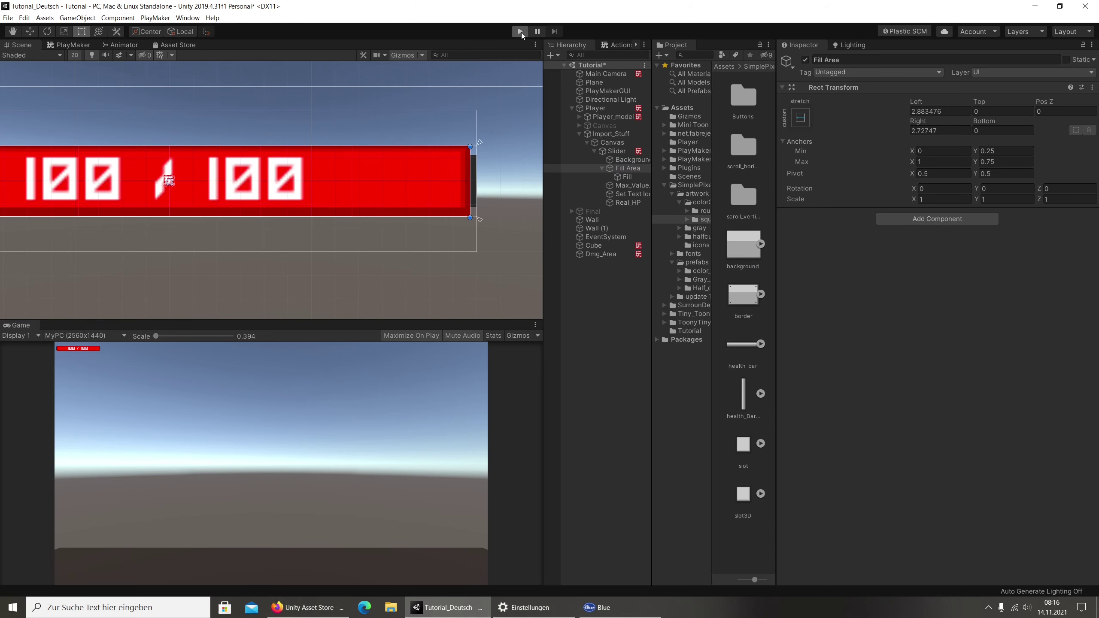
left_click(521, 32)
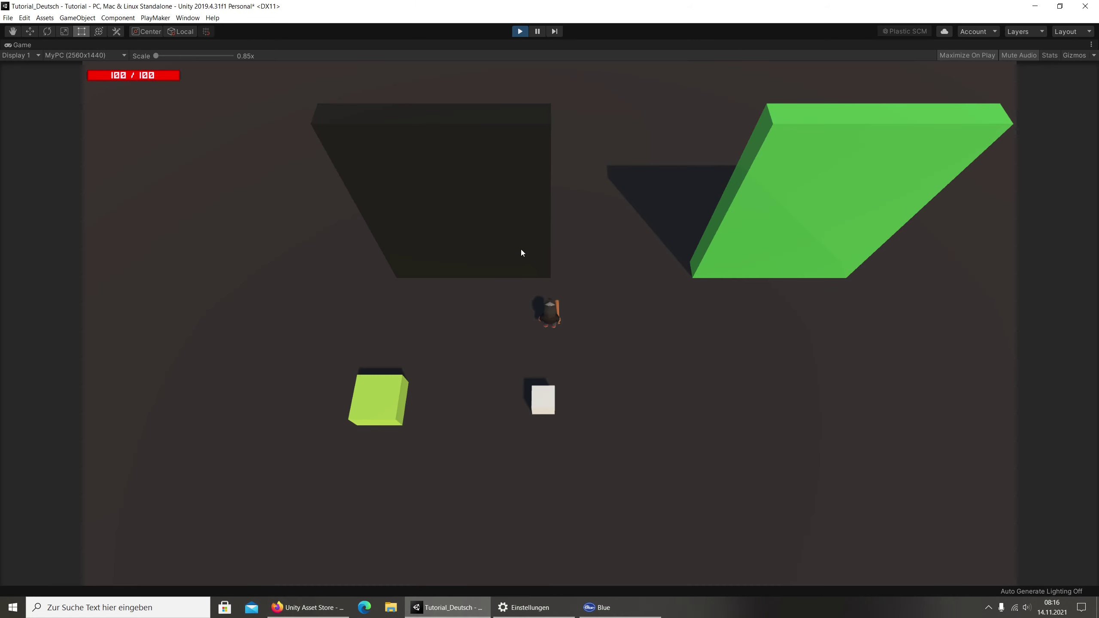
key("a")
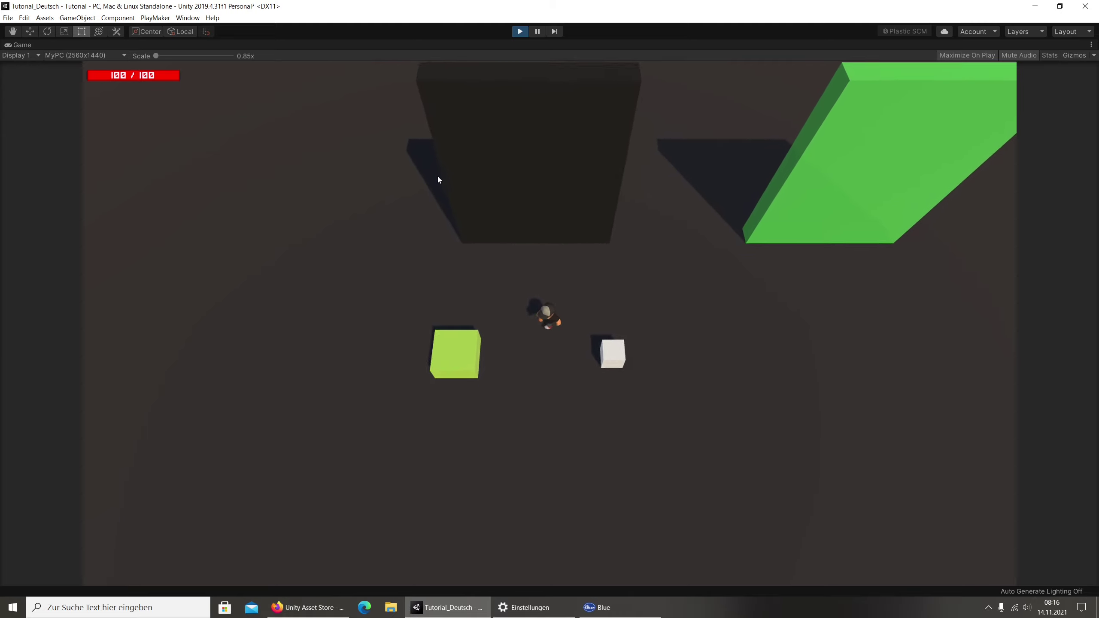
key("a")
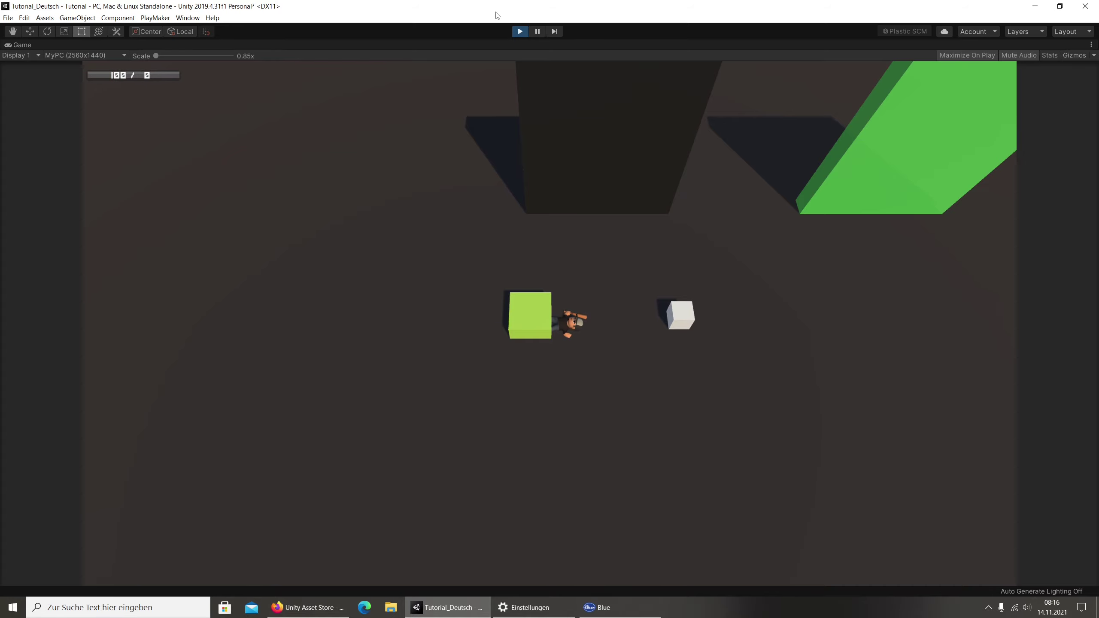
left_click(518, 31)
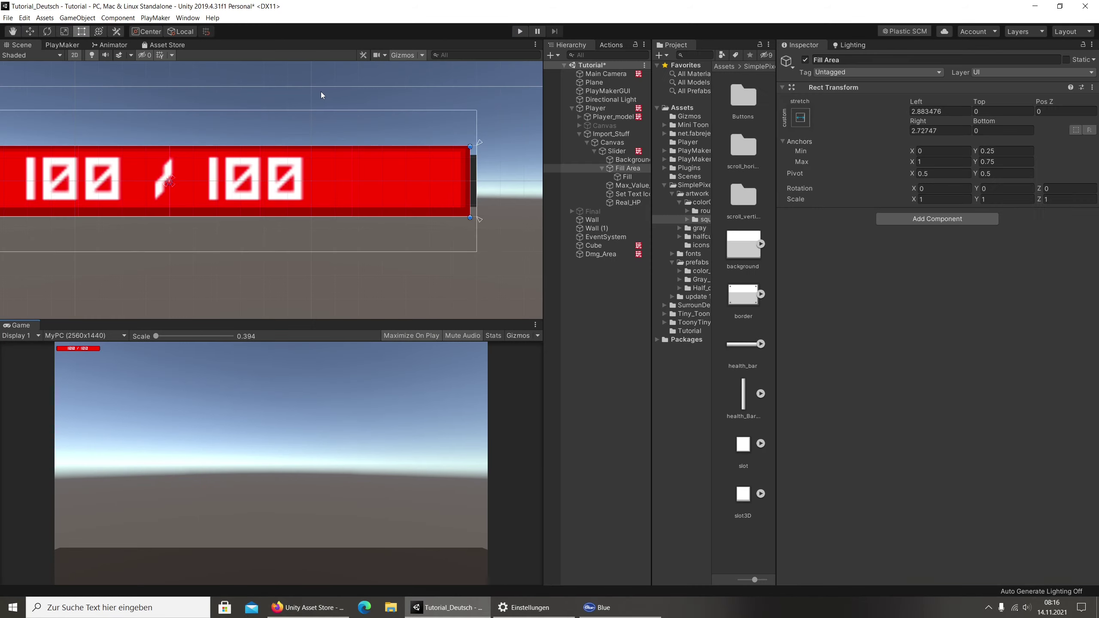
left_click(513, 33)
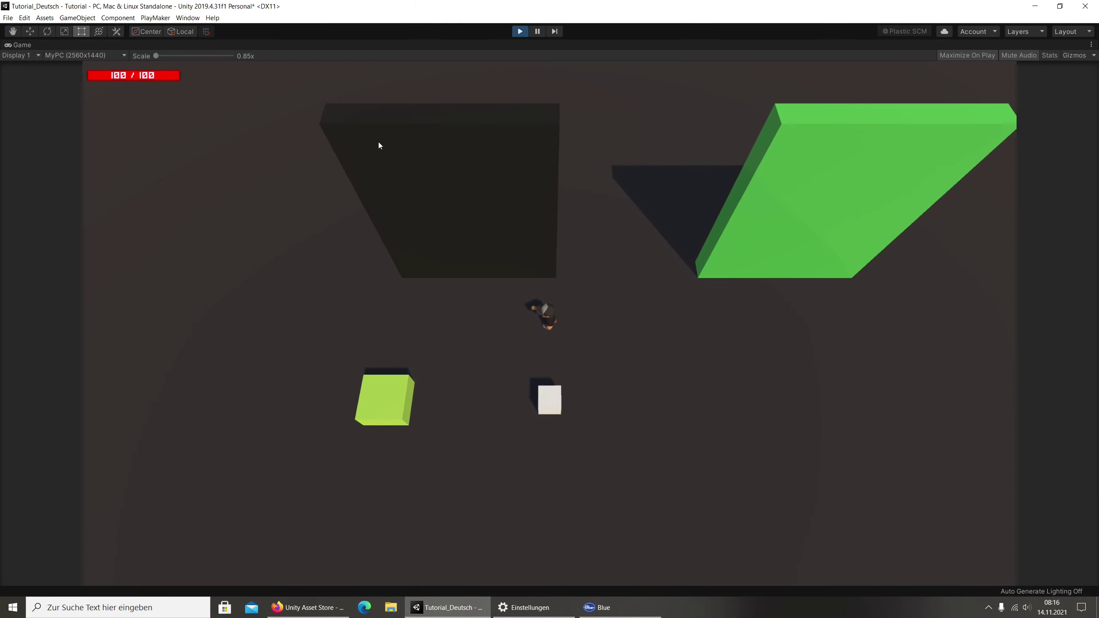
key("s")
key("a")
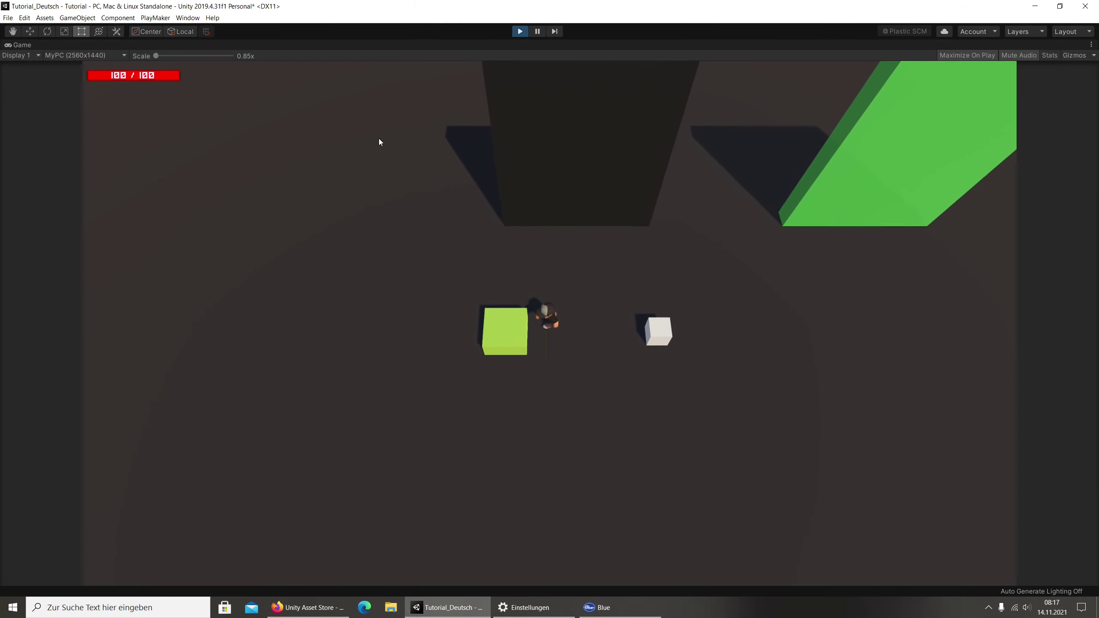
key("w")
key("d")
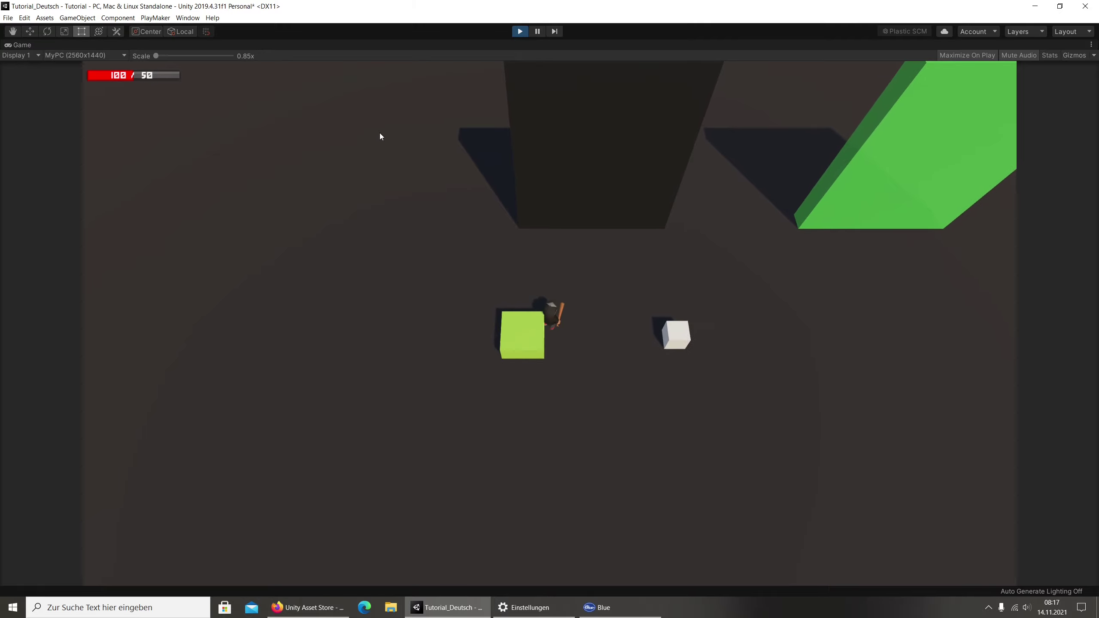
left_click(519, 31)
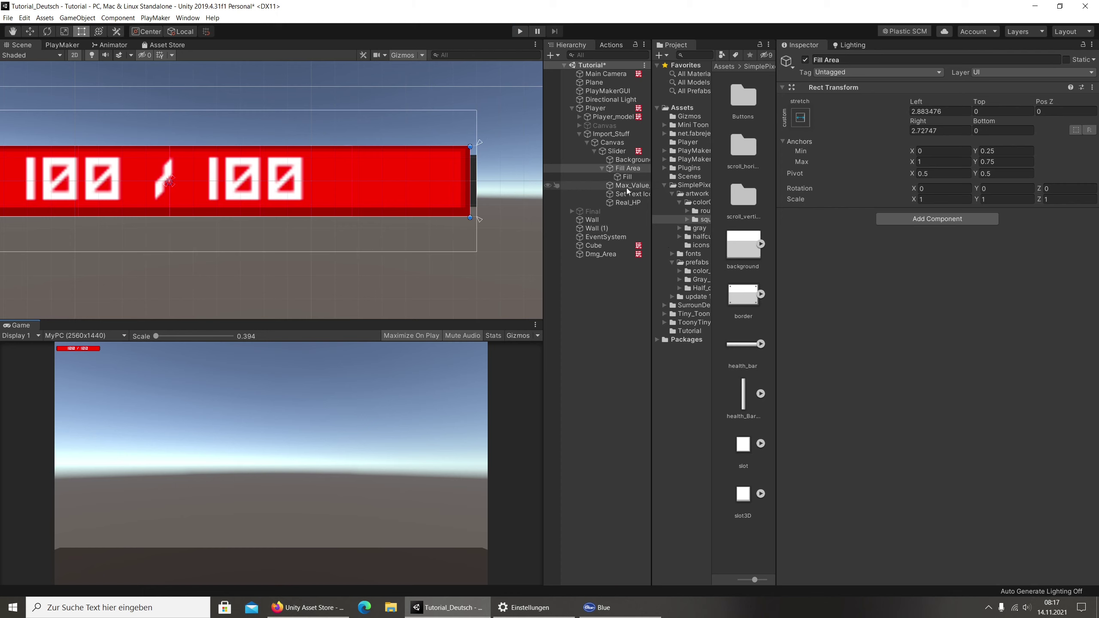
left_click(627, 186)
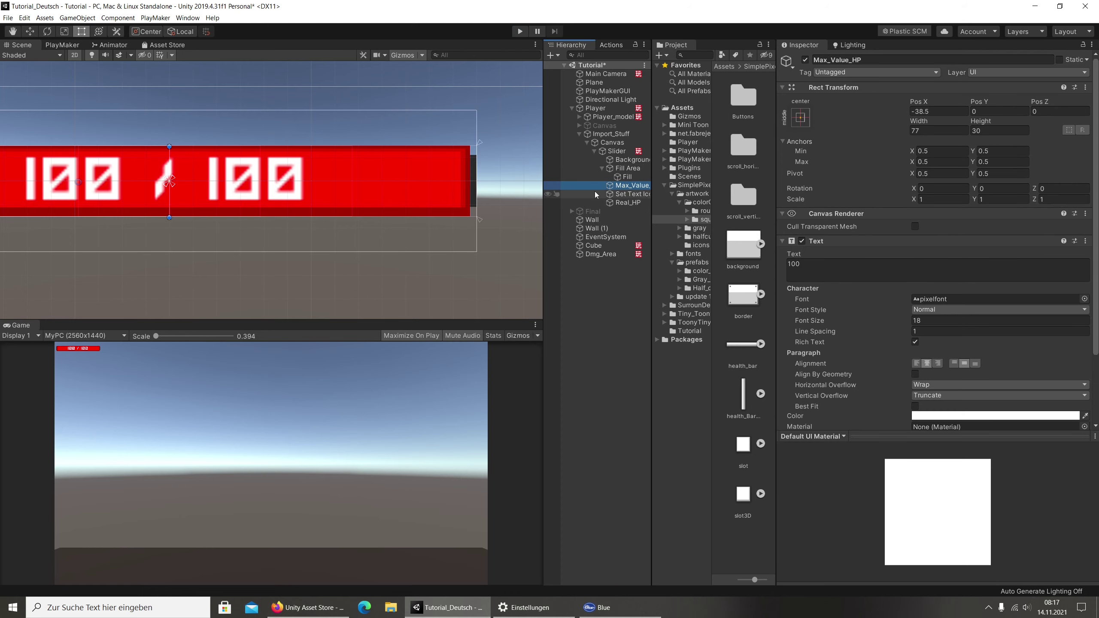
scroll(321, 176, "down", 2)
left_click(628, 203)
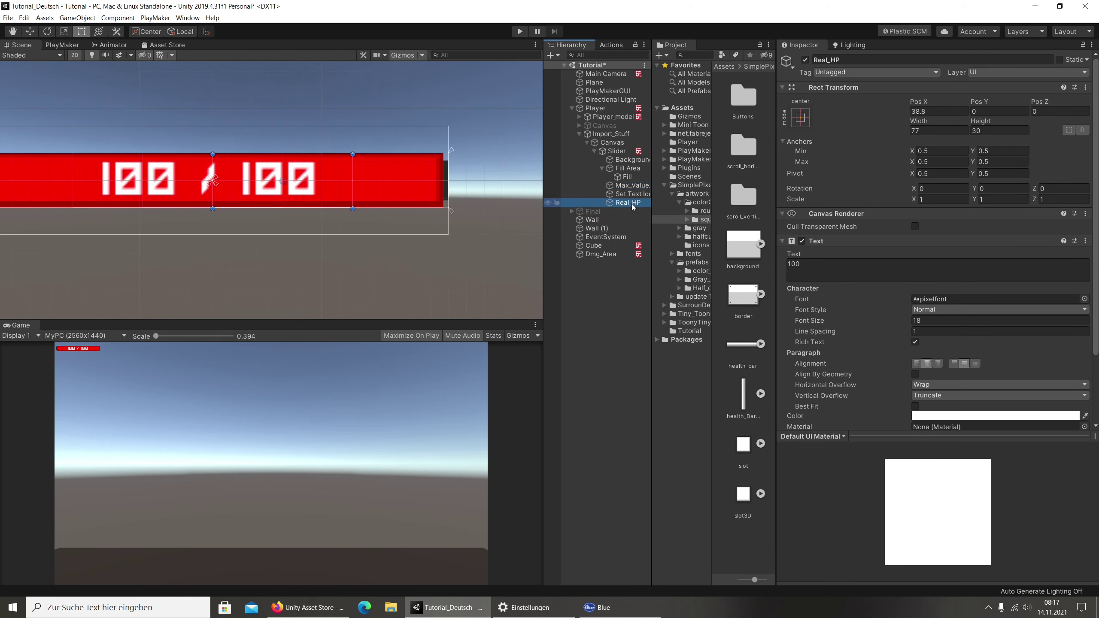
left_click(858, 60)
Rename the two number texts to Max_Value_HP and Real_HP.
type("Max_")
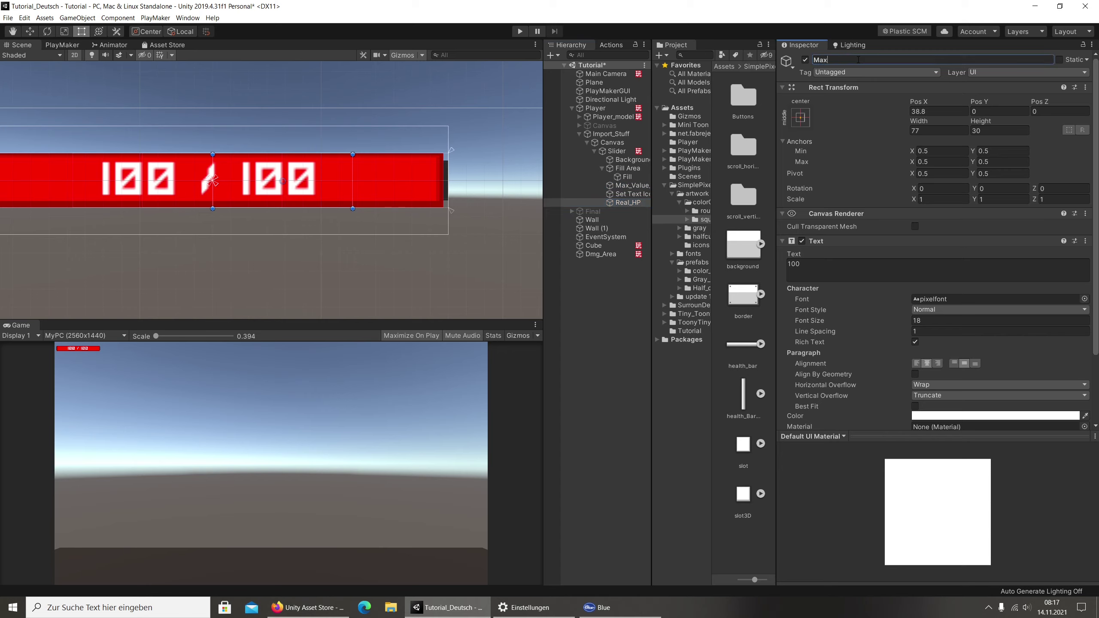
type("Val")
type("uer")
key("Return")
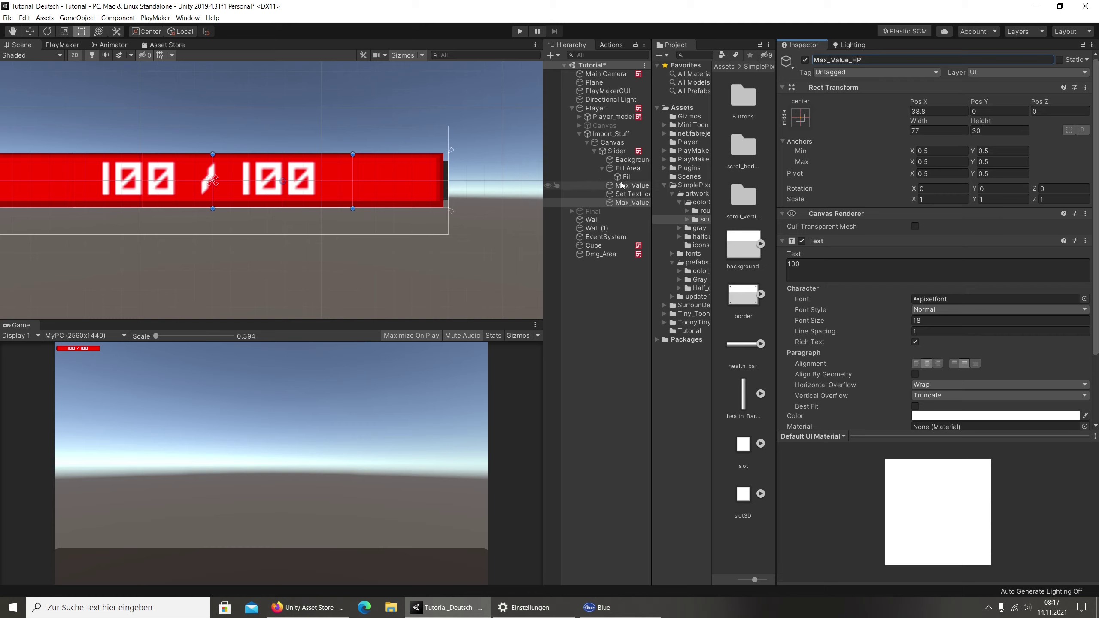
left_click(631, 185)
left_click(858, 60)
type("Real_")
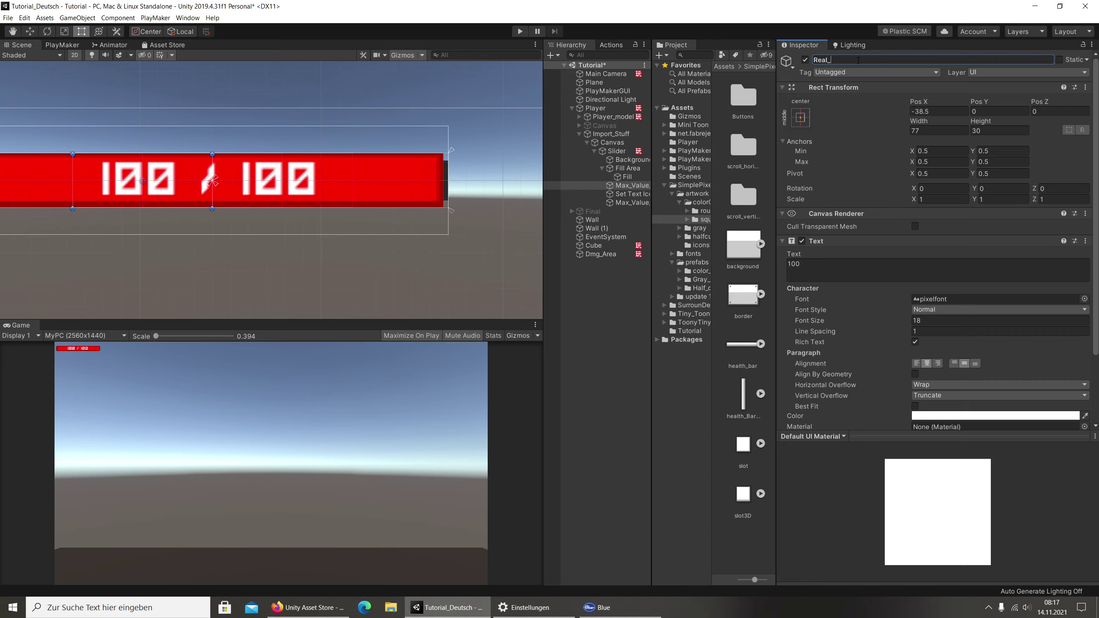
type("HP")
key("Return")
Point the HealthBar FSM's UI Text Set Text action at Real_HP and start play mode.
left_click_drag(652, 221, 694, 218)
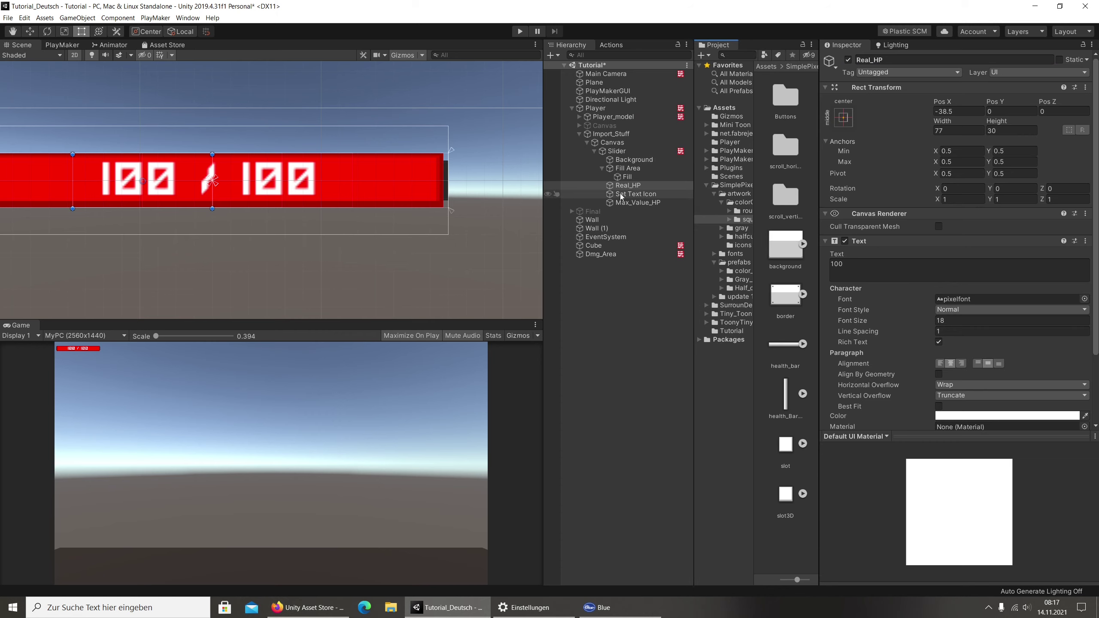
left_click(644, 194)
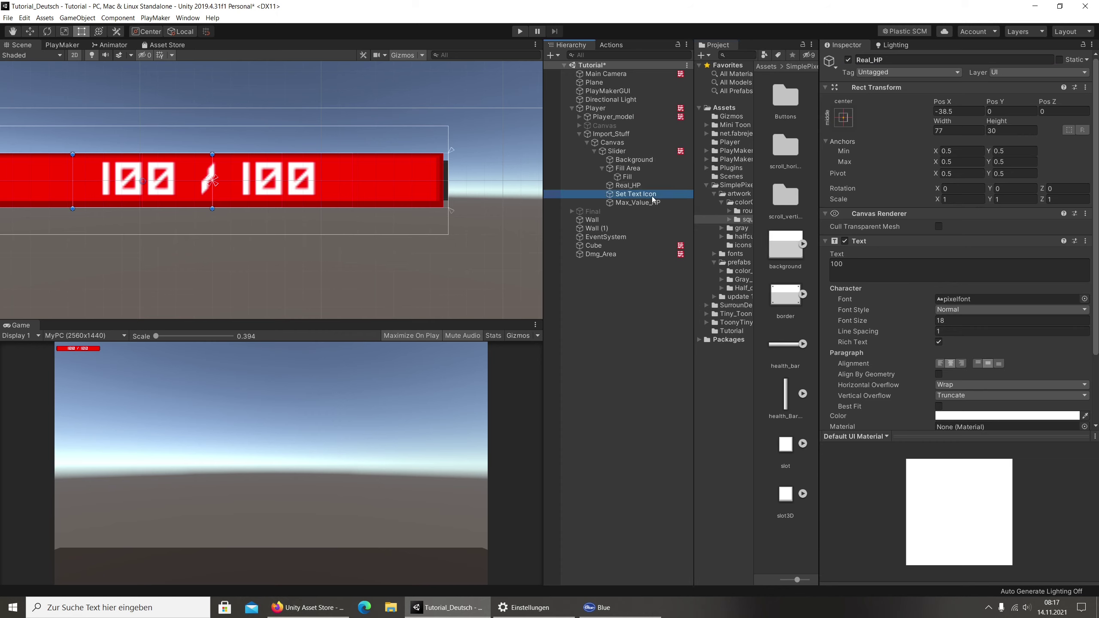
left_click(651, 200)
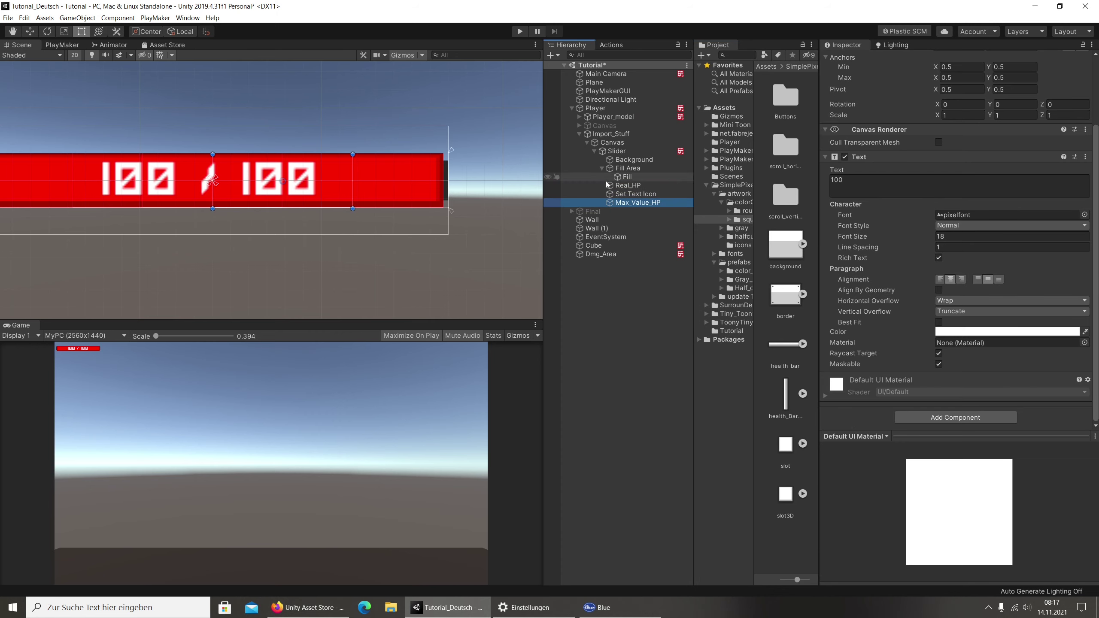
left_click(634, 185)
left_click(619, 151)
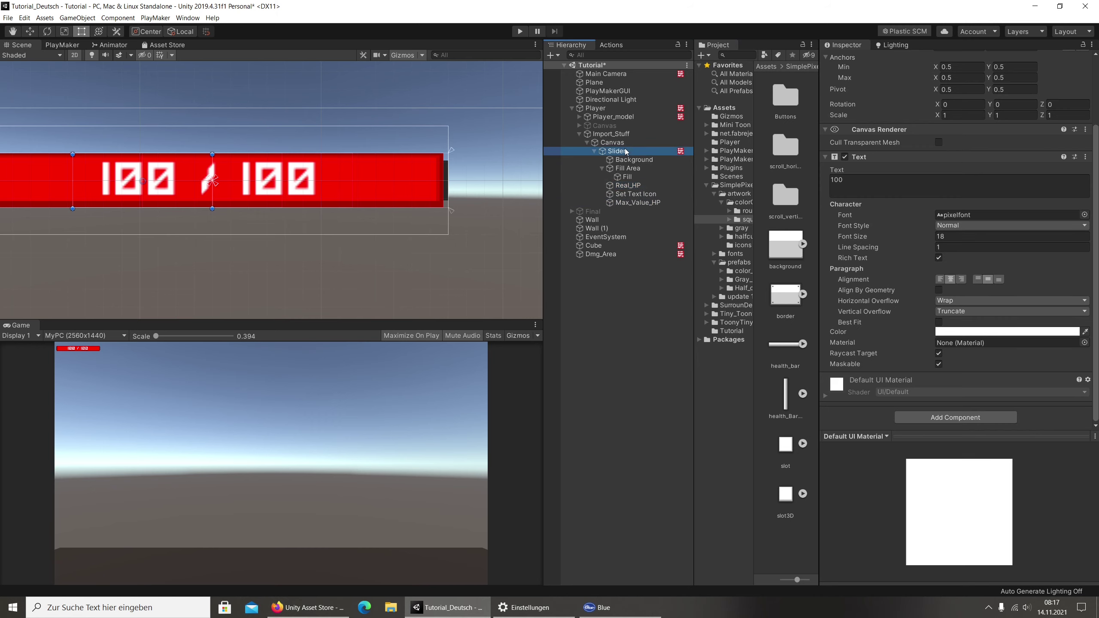
left_click(1075, 353)
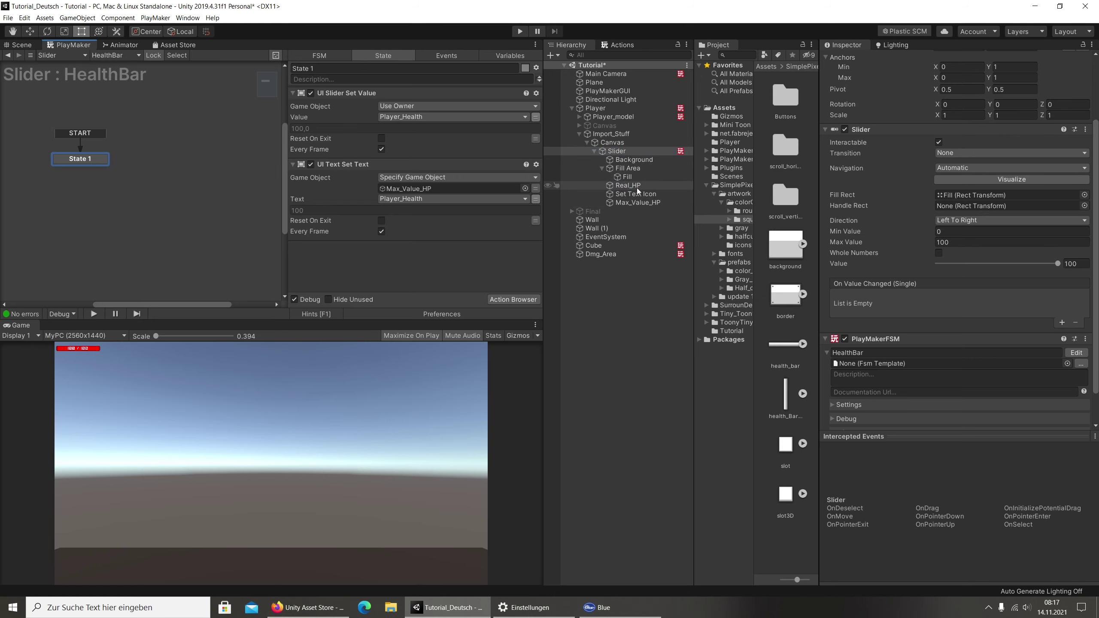
left_click_drag(637, 187, 450, 186)
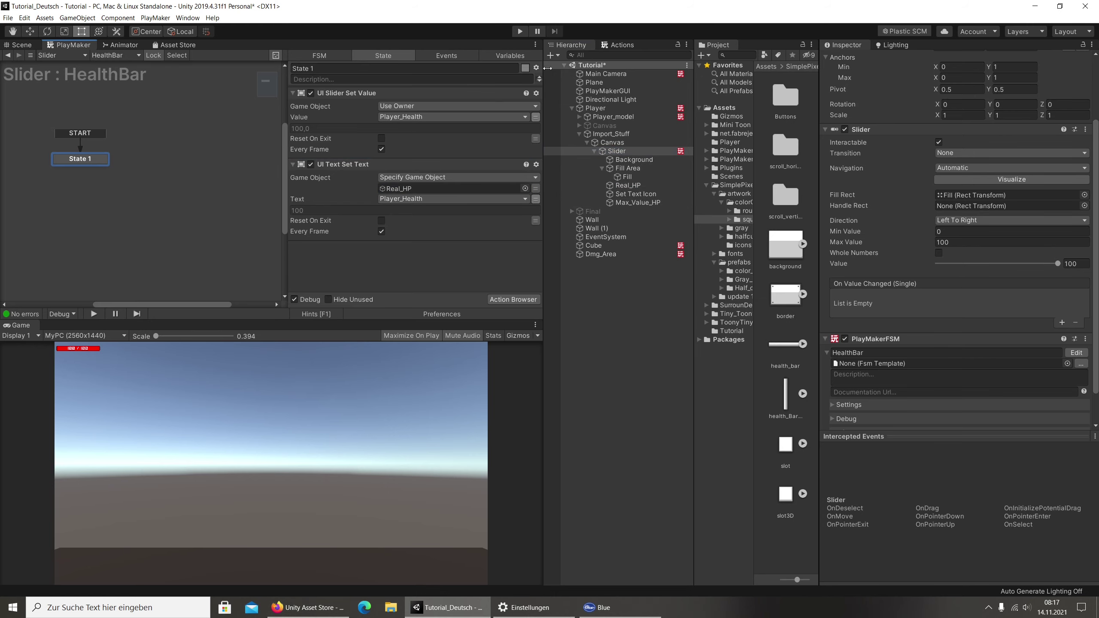
left_click(520, 32)
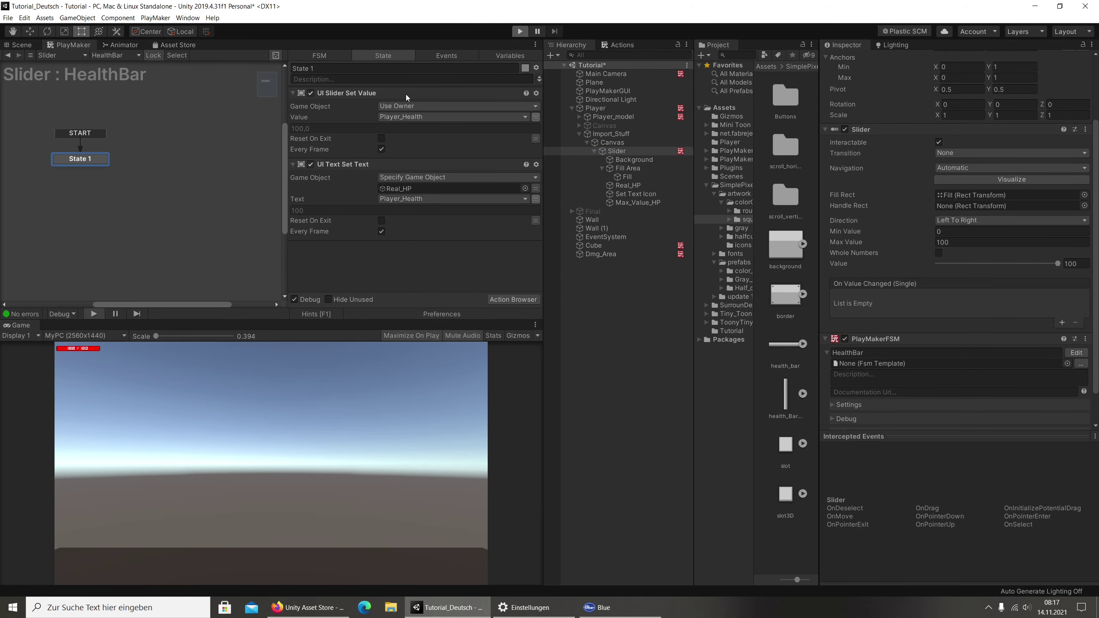
Walk the character into the lime cube until health reads 0 / 100, then stop the game.
key("s")
key("a")
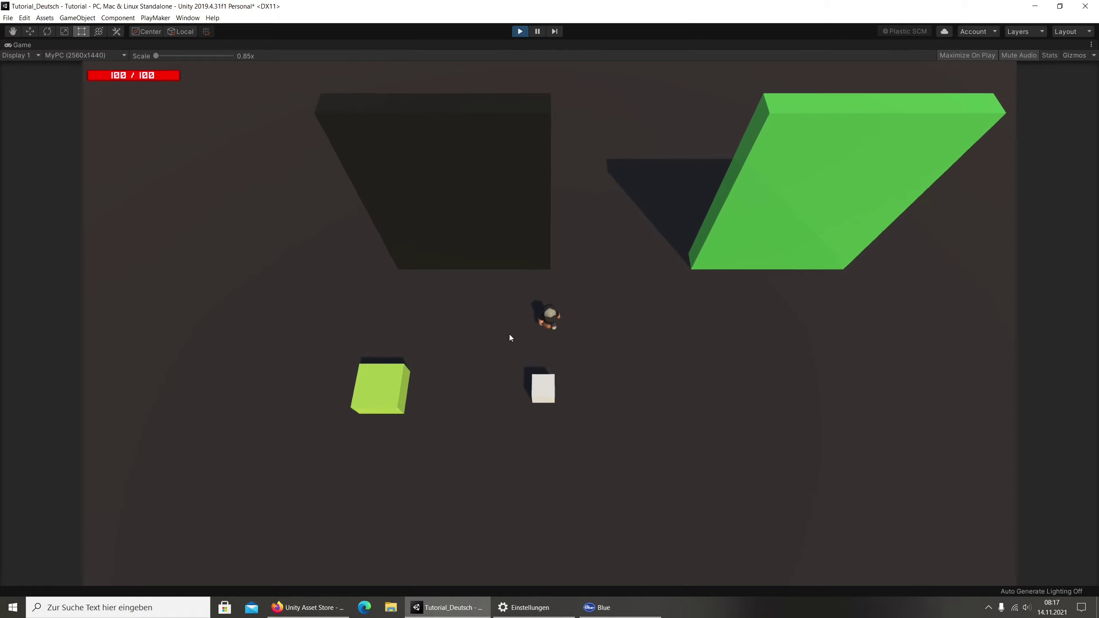
key("a")
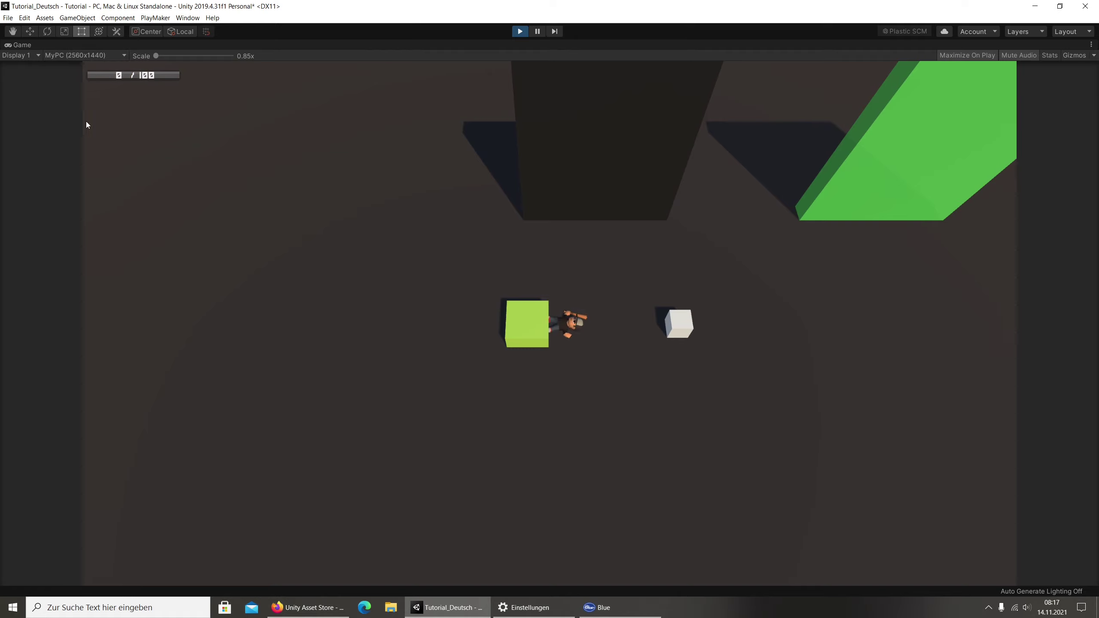
left_click(519, 32)
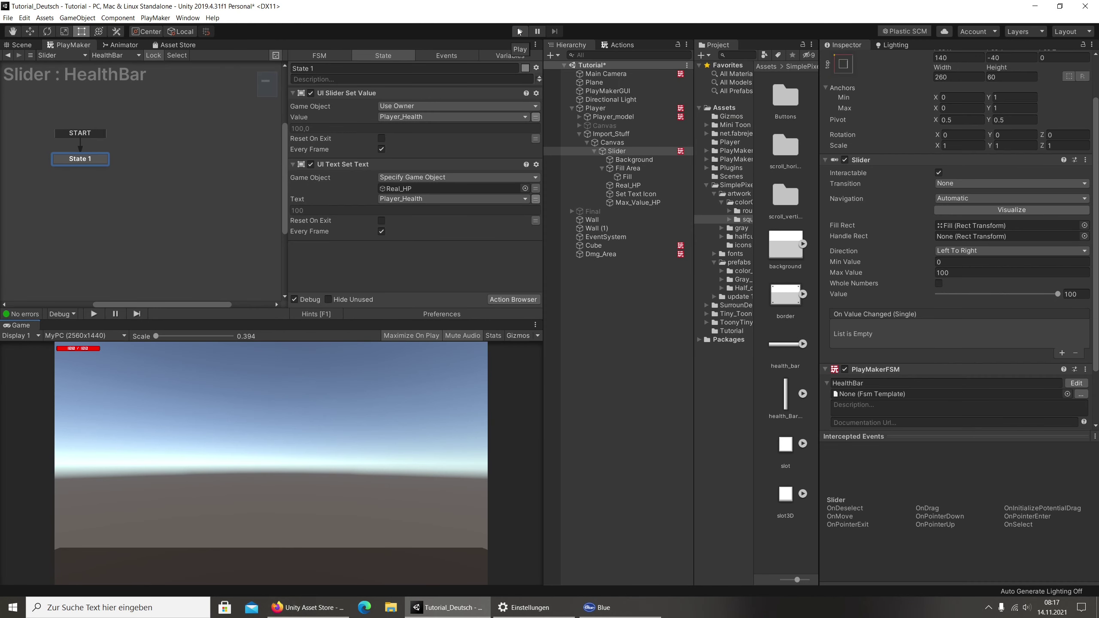
left_click(611, 134)
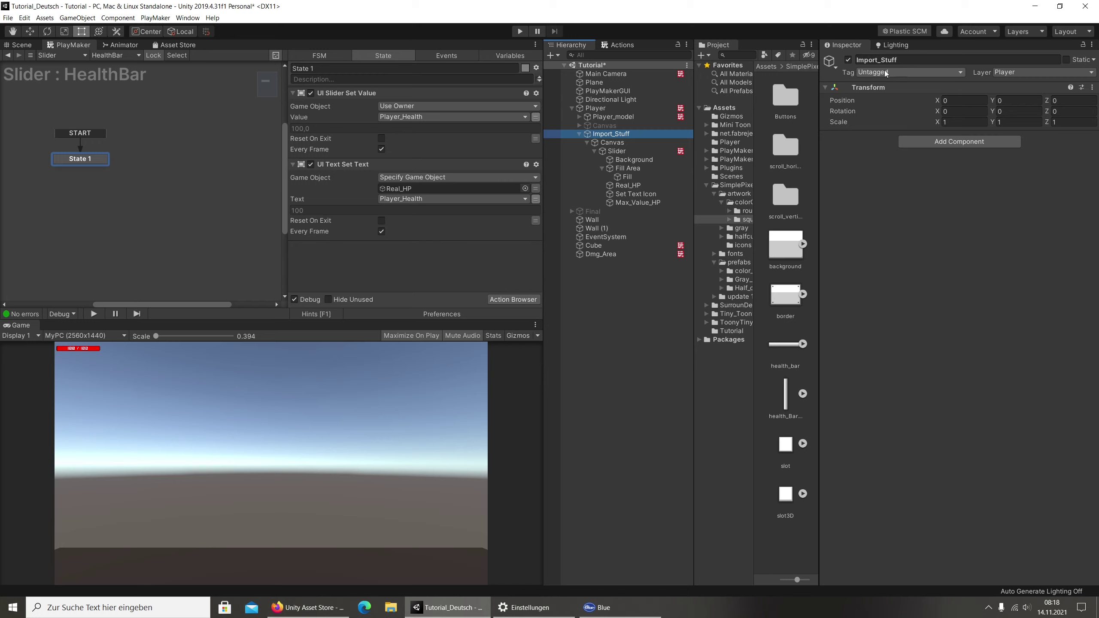
right_click(617, 136)
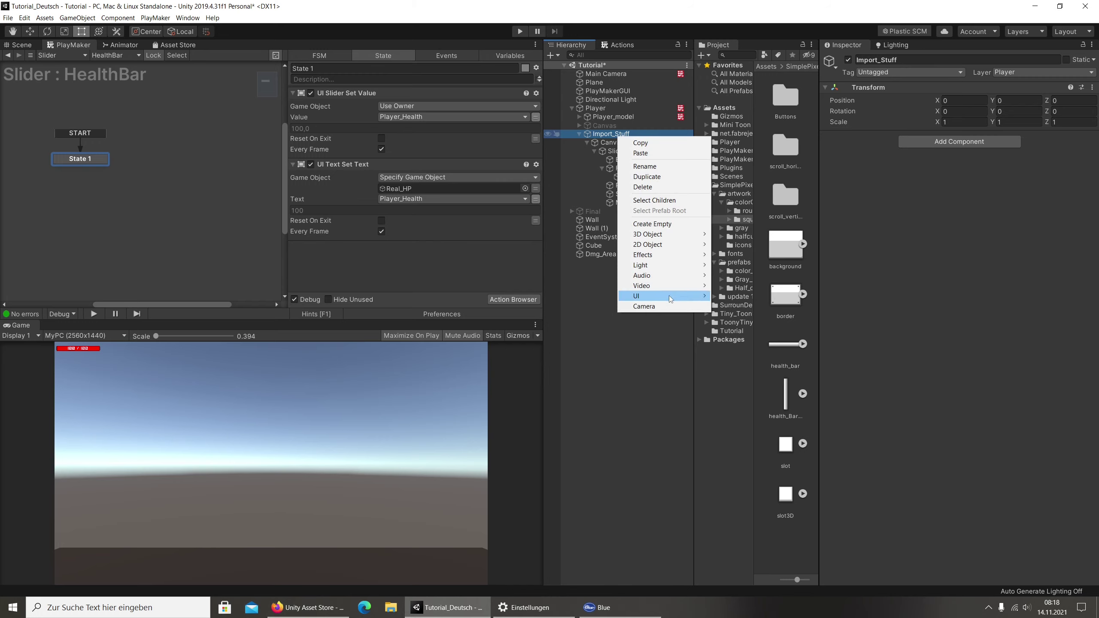
mouse_move(670, 298)
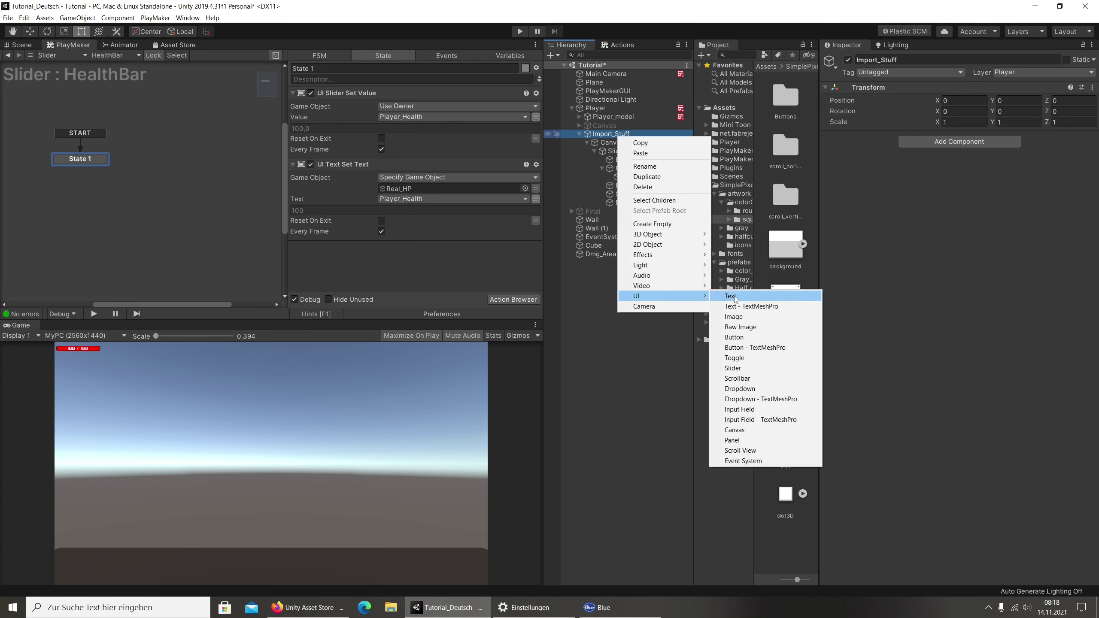
left_click(602, 147)
left_click(602, 144)
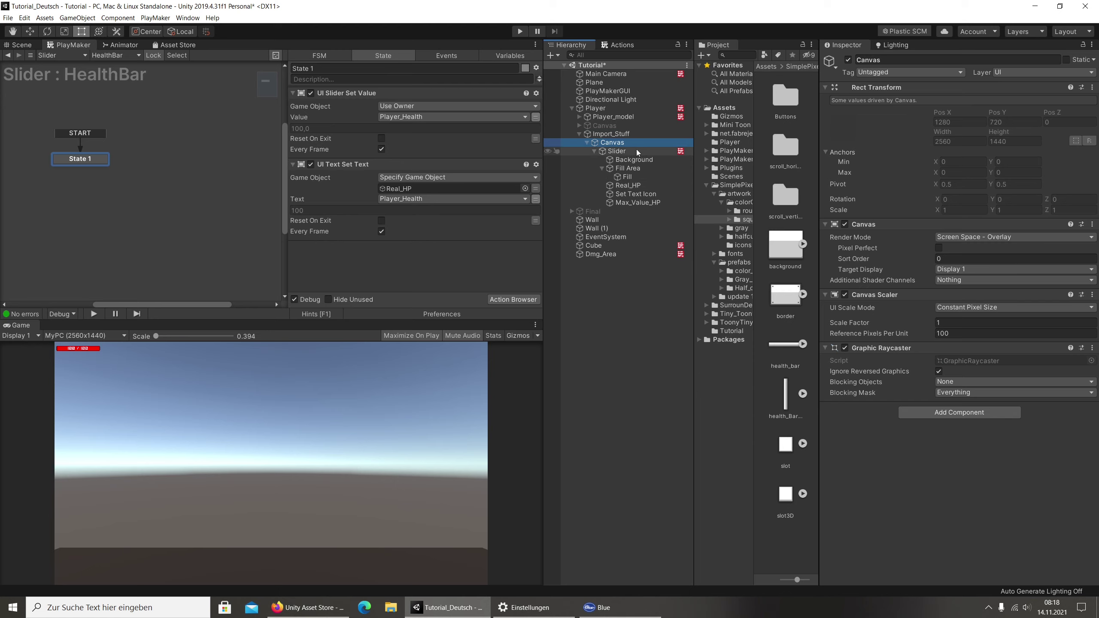
Add a second UI Slider under the Canvas and set its Transition to None.
right_click(610, 143)
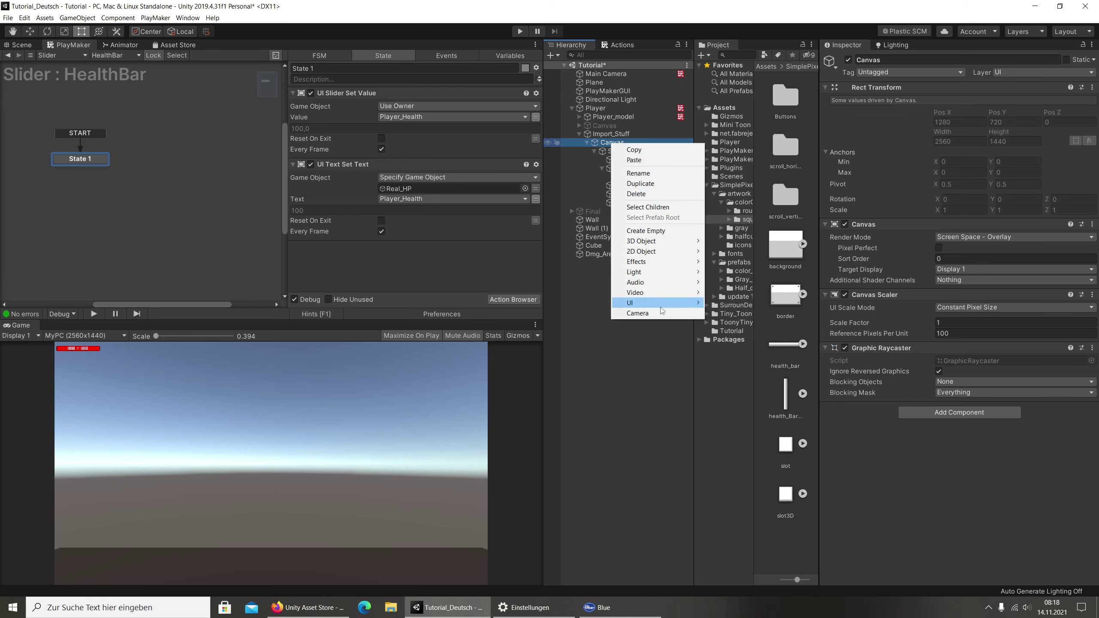
mouse_move(662, 304)
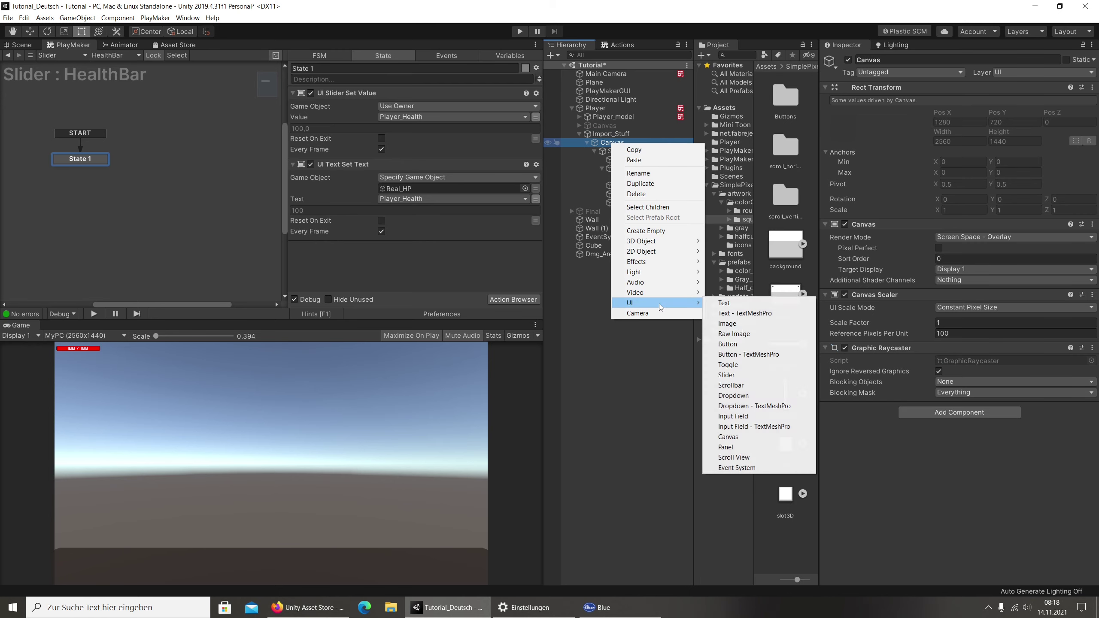
left_click(742, 375)
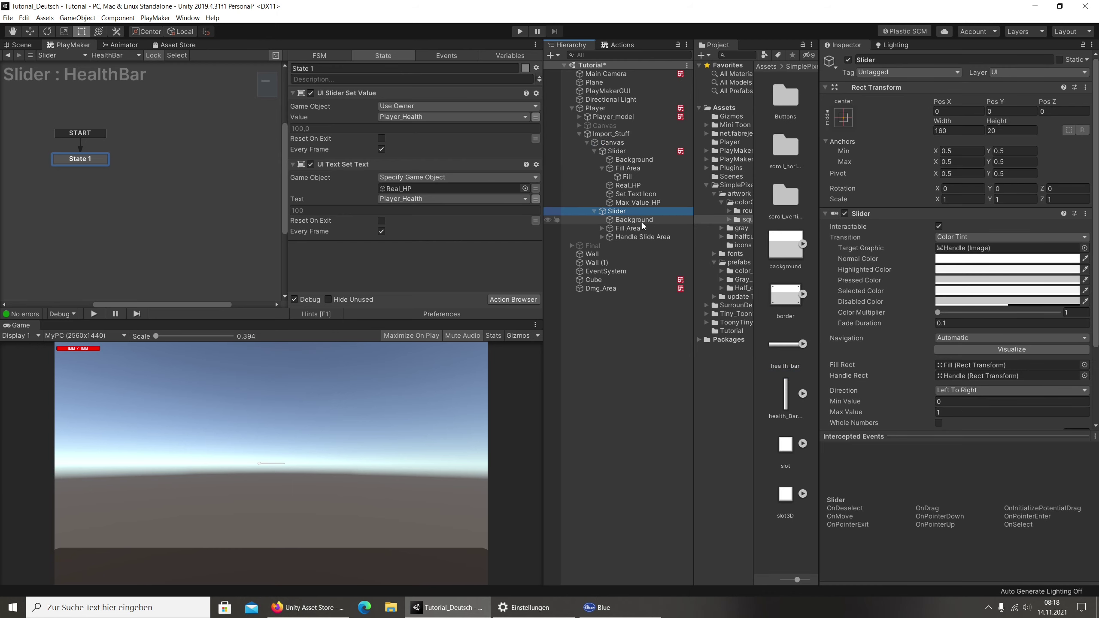
left_click(964, 237)
left_click(973, 248)
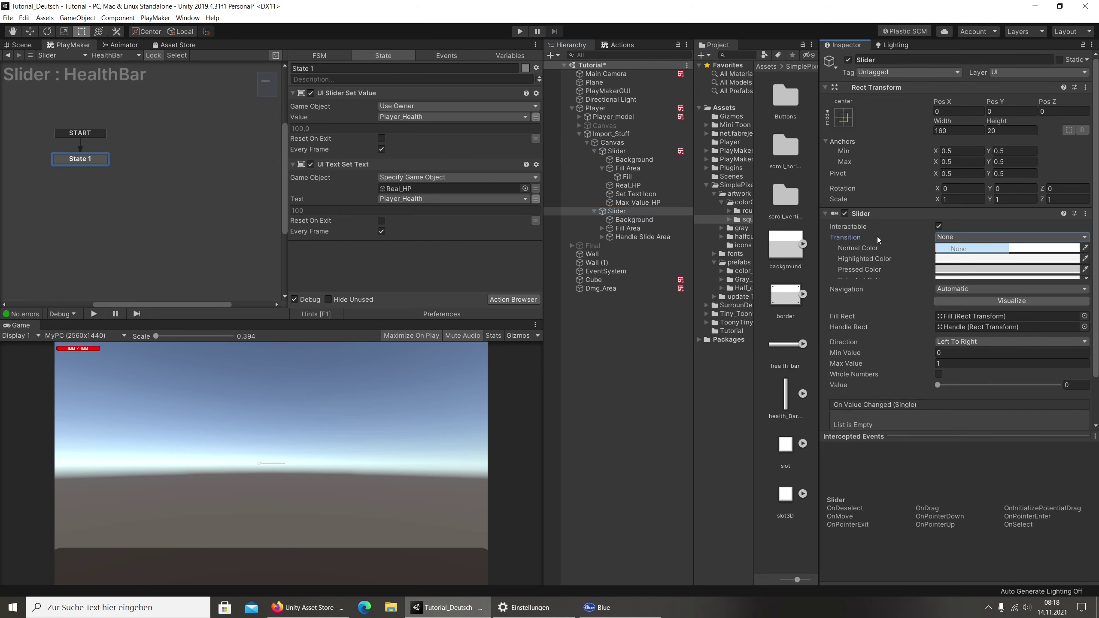
Delete the new slider's handle area and make the slider non-interactable.
left_click(644, 238)
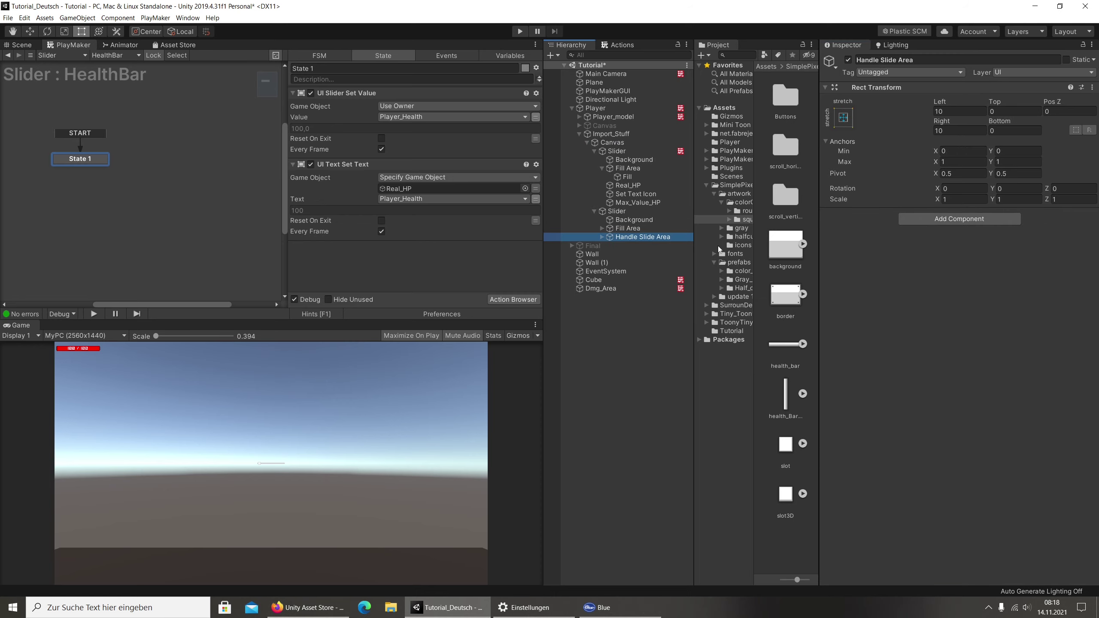
key("Delete")
left_click(631, 220)
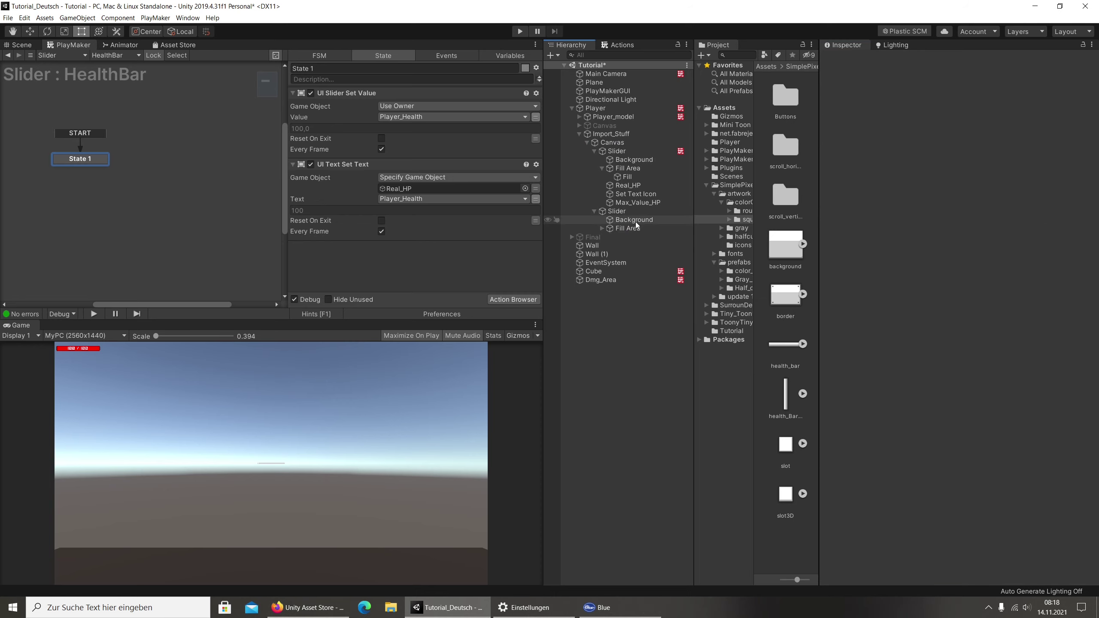
left_click(619, 211)
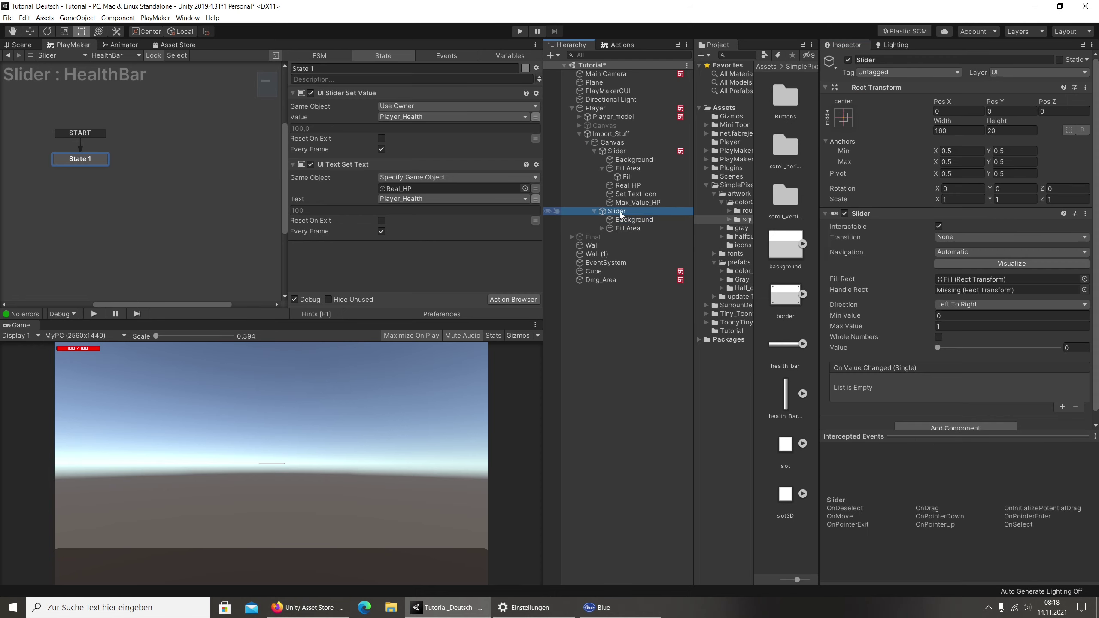
left_click(938, 226)
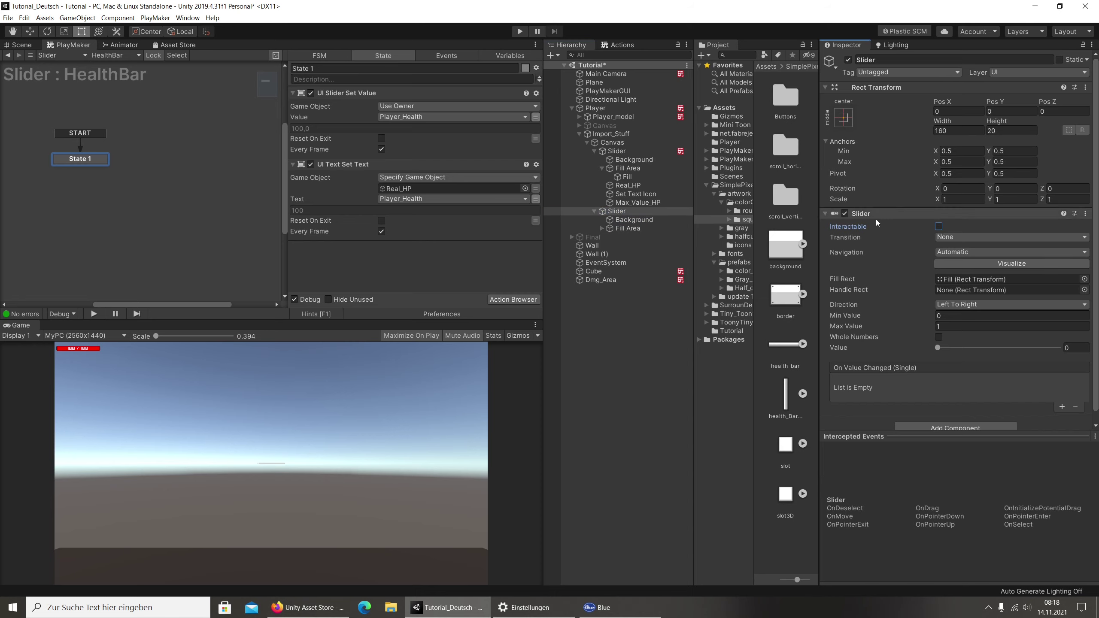
Inspect the new slider's Background, Fill Area and Fill, then the health bar's Fill Area.
left_click(635, 220)
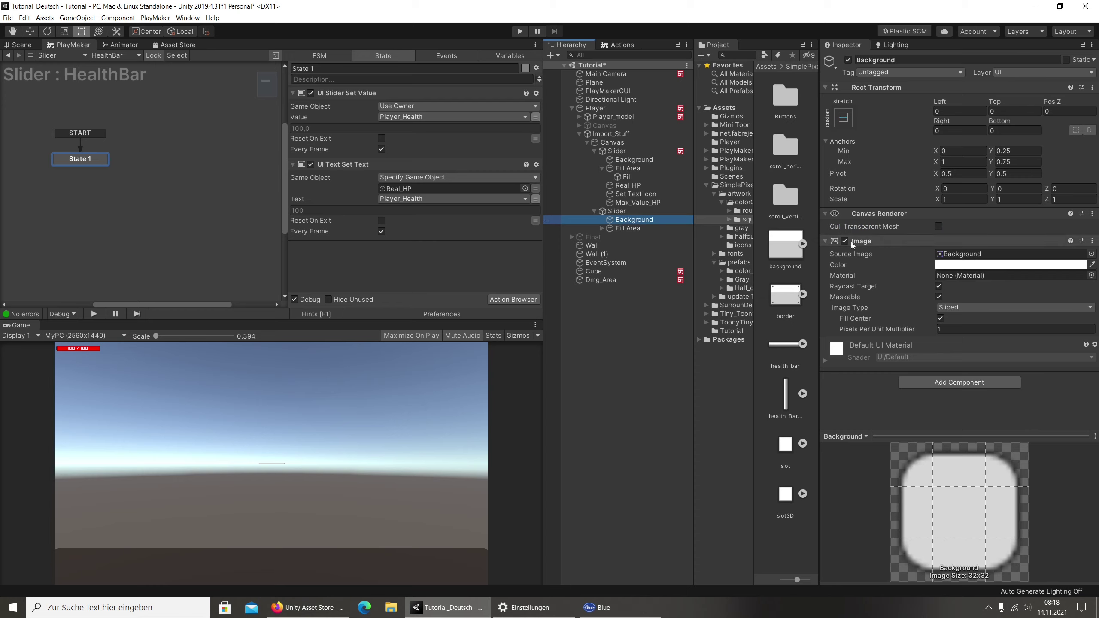
left_click(619, 229)
left_click(602, 228)
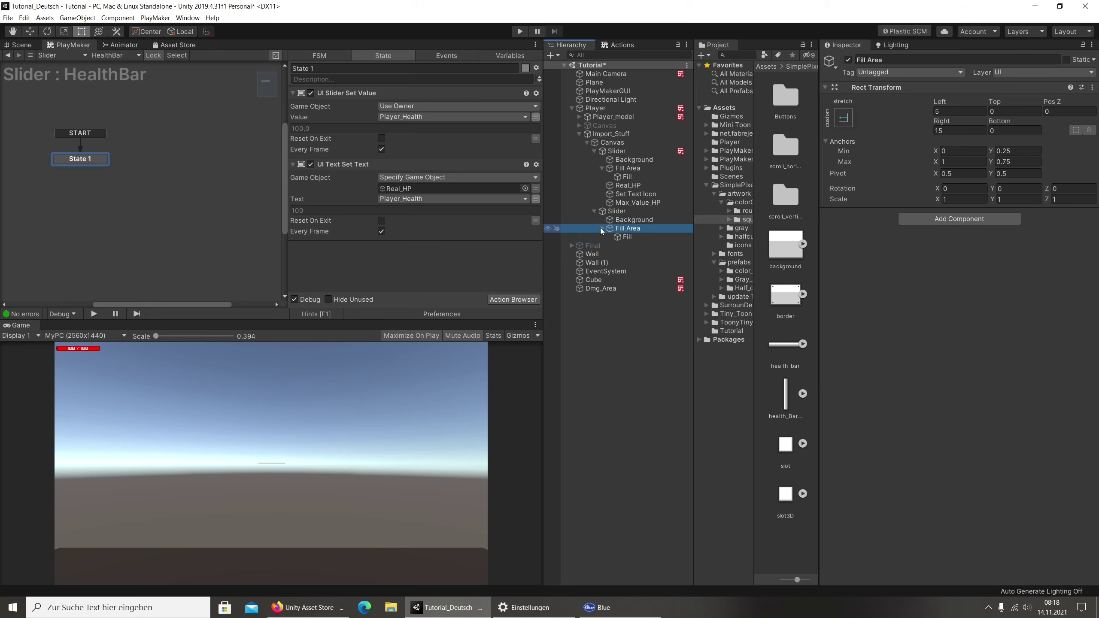
left_click(635, 238)
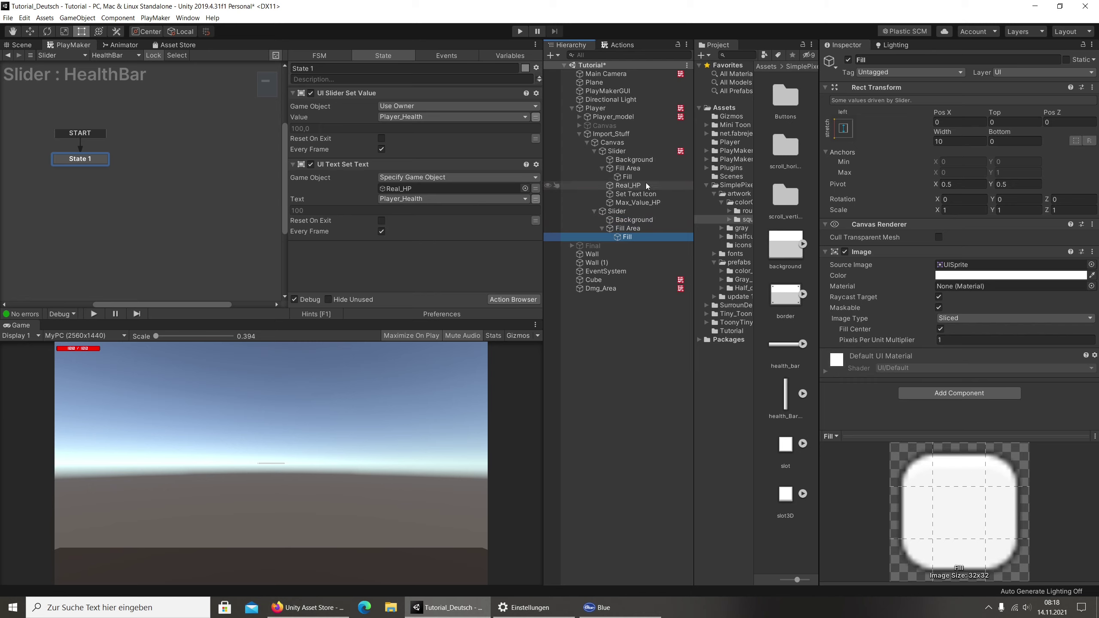
left_click(625, 170)
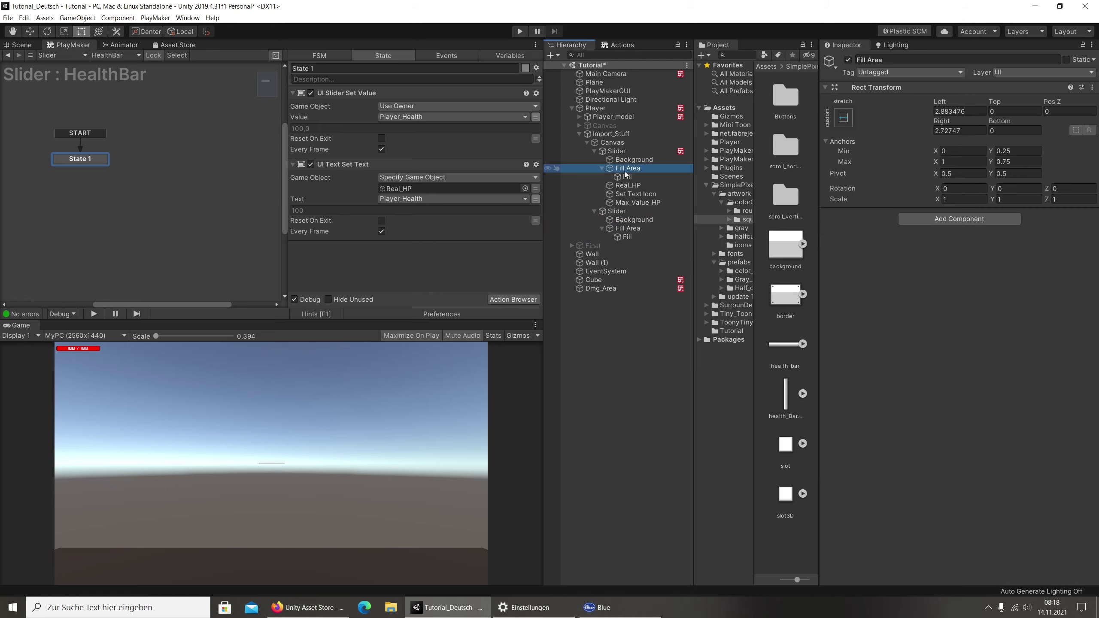
Compare the health-bar Slider and its Background with the second slider's Background.
left_click(616, 151)
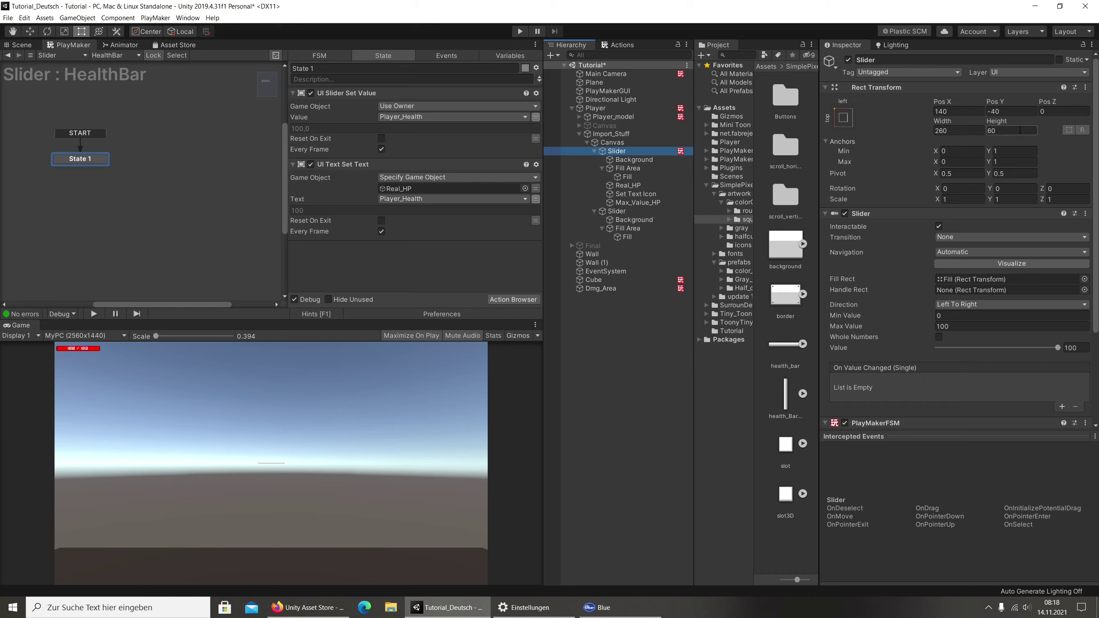
scroll(970, 287, "down", 3)
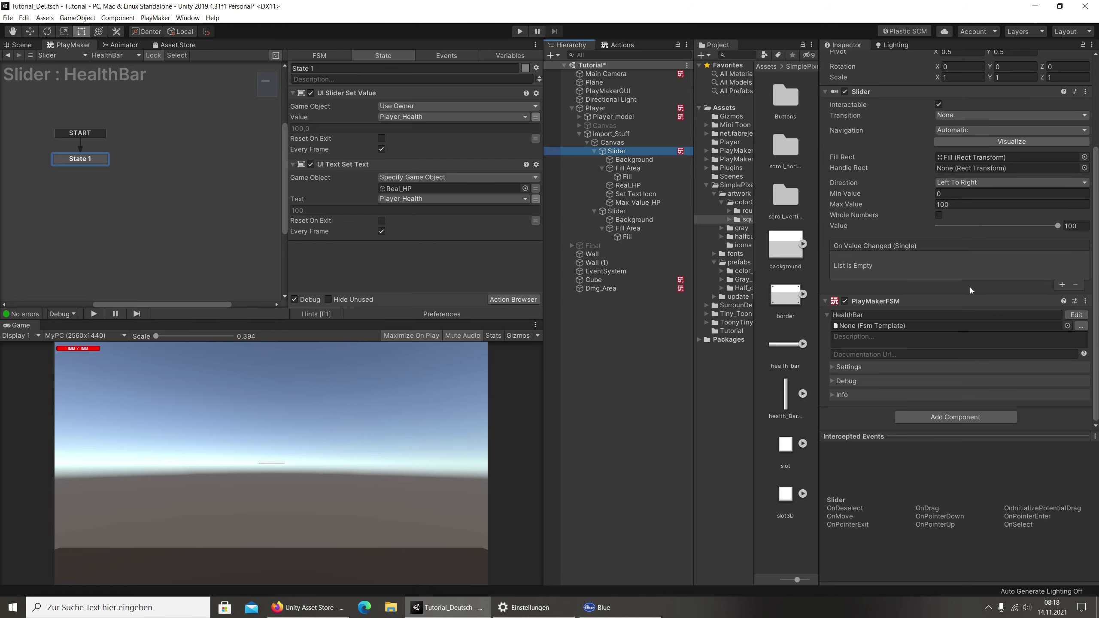
scroll(955, 279, "up", 3)
scroll(960, 220, "down", 3)
left_click(647, 158)
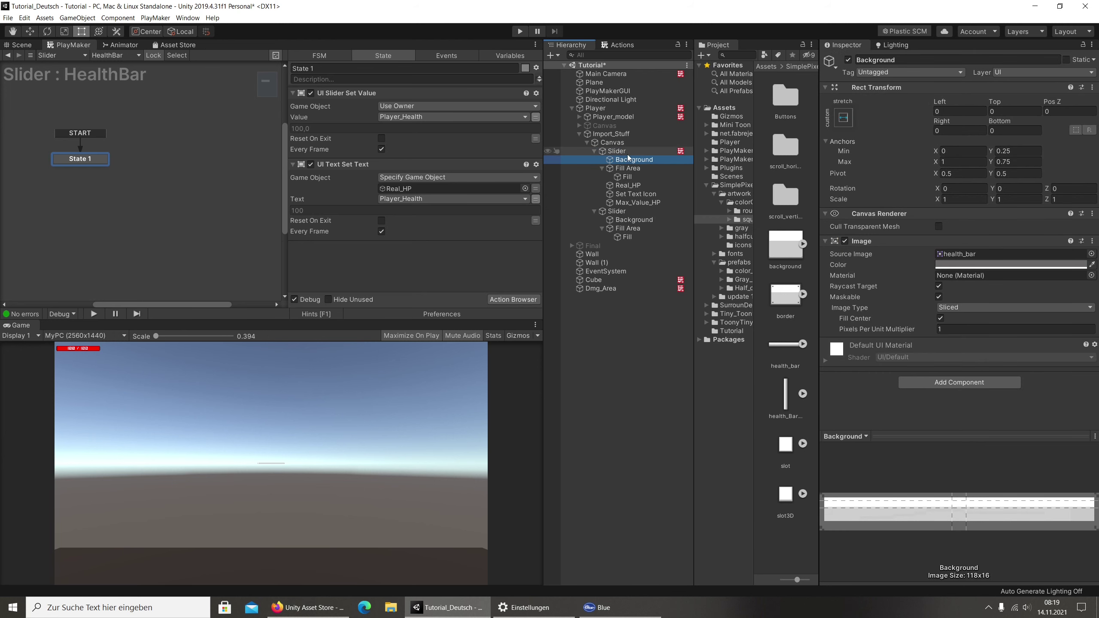
left_click(632, 220)
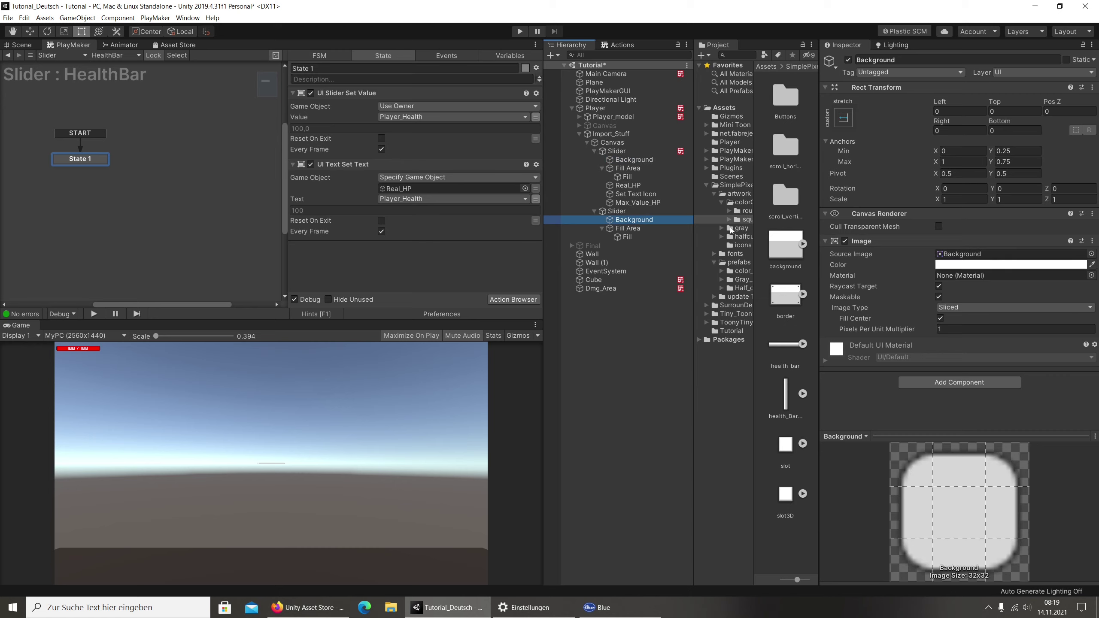
Widen the Project folder tree, check the second slider's Fill Area, and show the Scene.
mouse_move(694, 191)
left_mouse_down()
mouse_move(669, 190)
mouse_move(746, 190)
left_mouse_up()
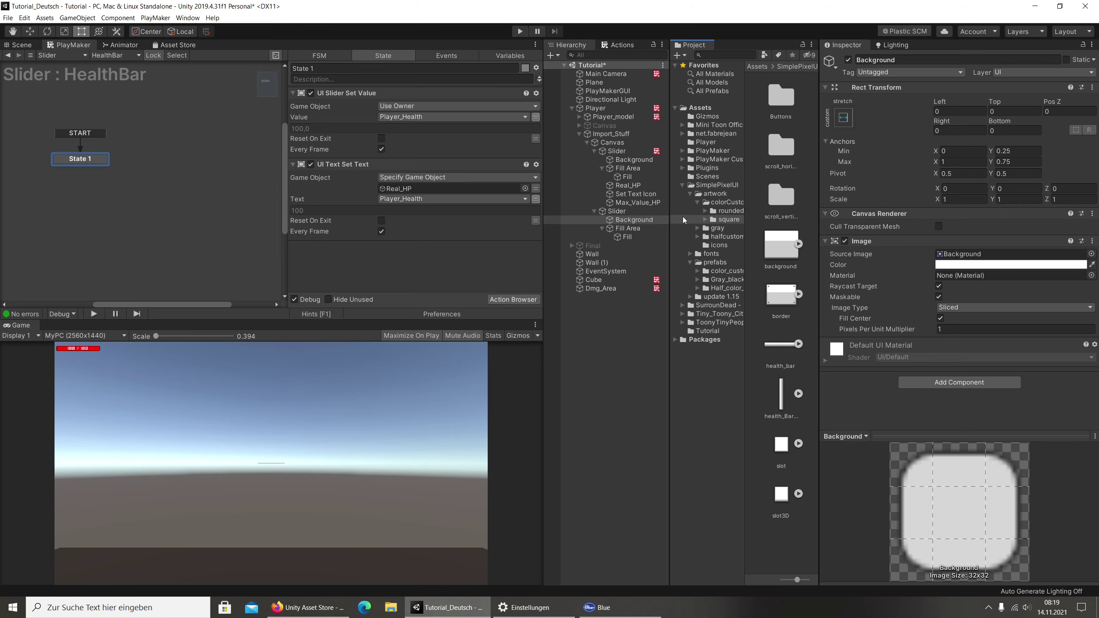
left_click_drag(670, 209, 631, 209)
left_click_drag(745, 209, 748, 209)
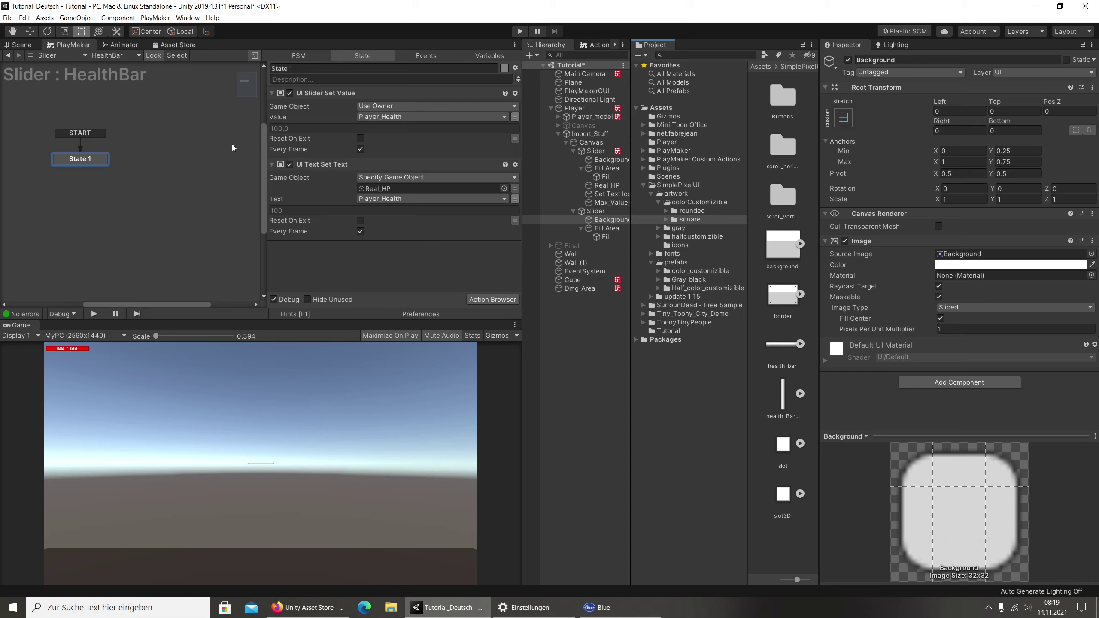
left_click(605, 229)
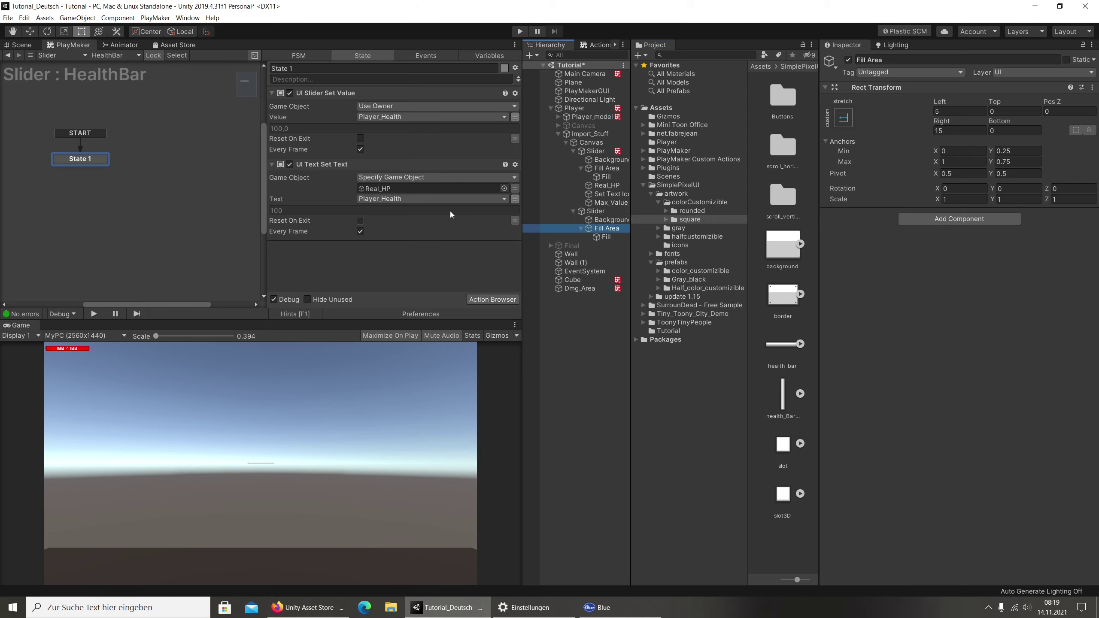
left_click(33, 45)
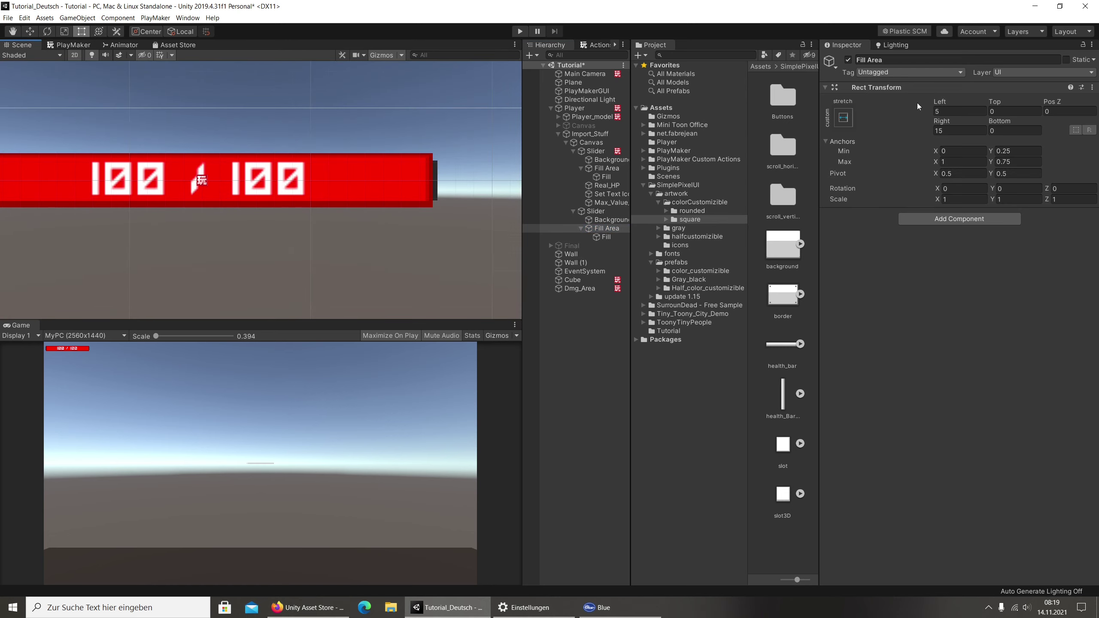
Compare both sliders' Fill images, locating the slot3D source sprite in the Project.
left_click(612, 239)
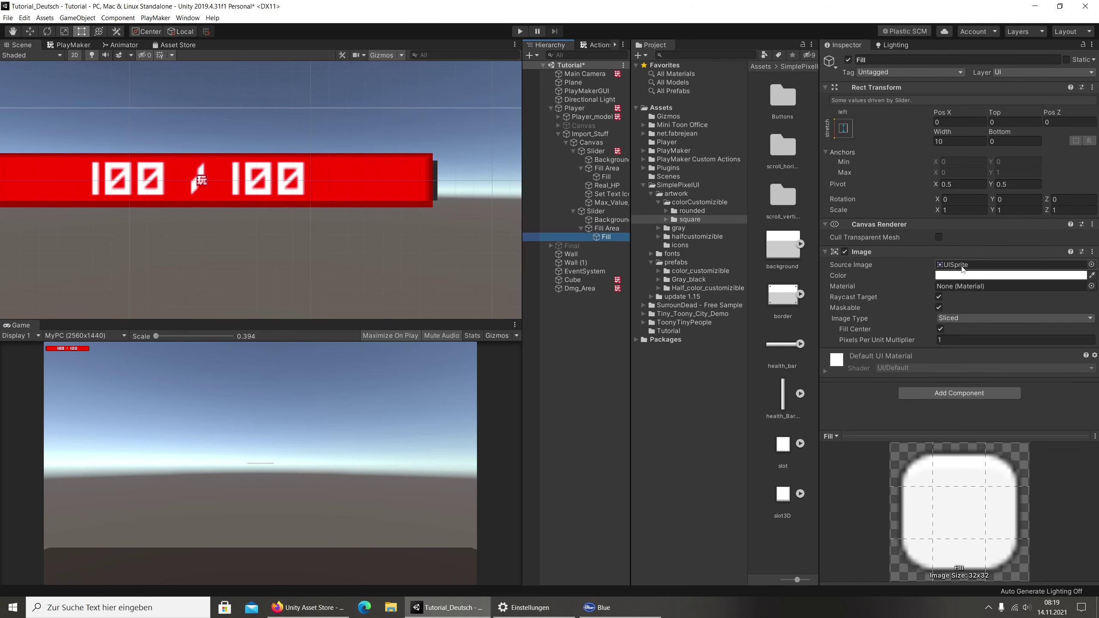
left_click(960, 264)
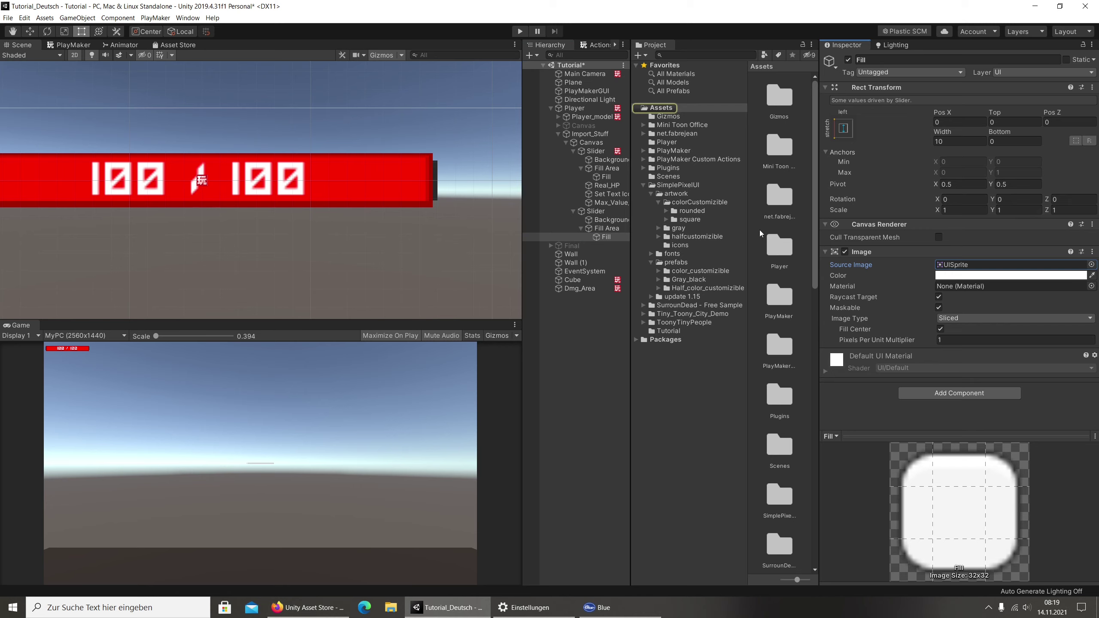
scroll(773, 237, "down", 3)
scroll(773, 234, "down", 5)
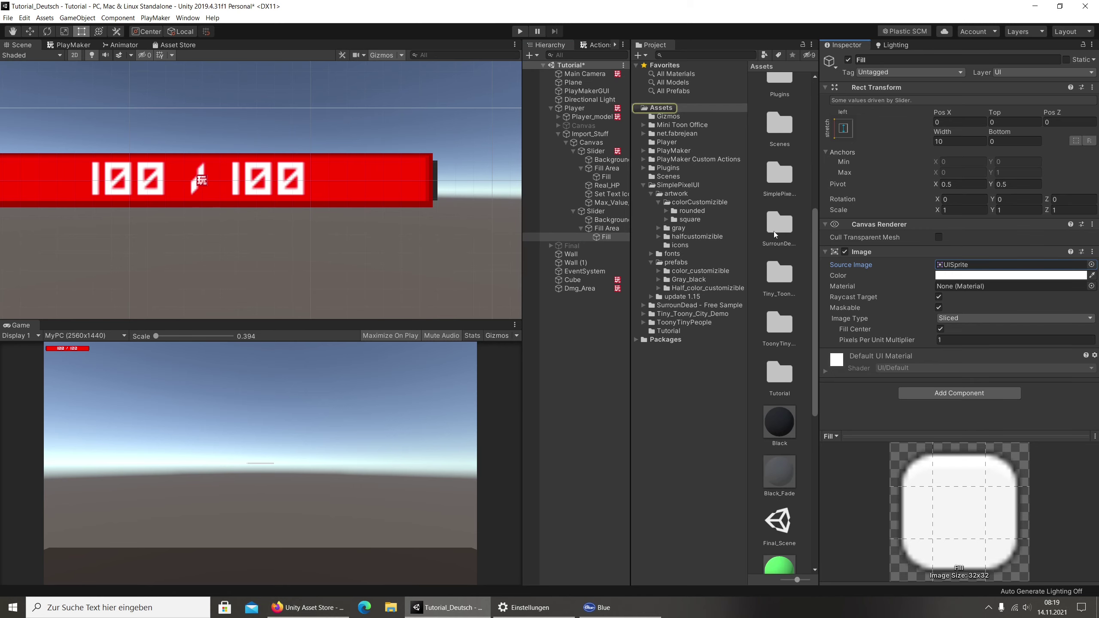
left_click(595, 211)
left_click(607, 185)
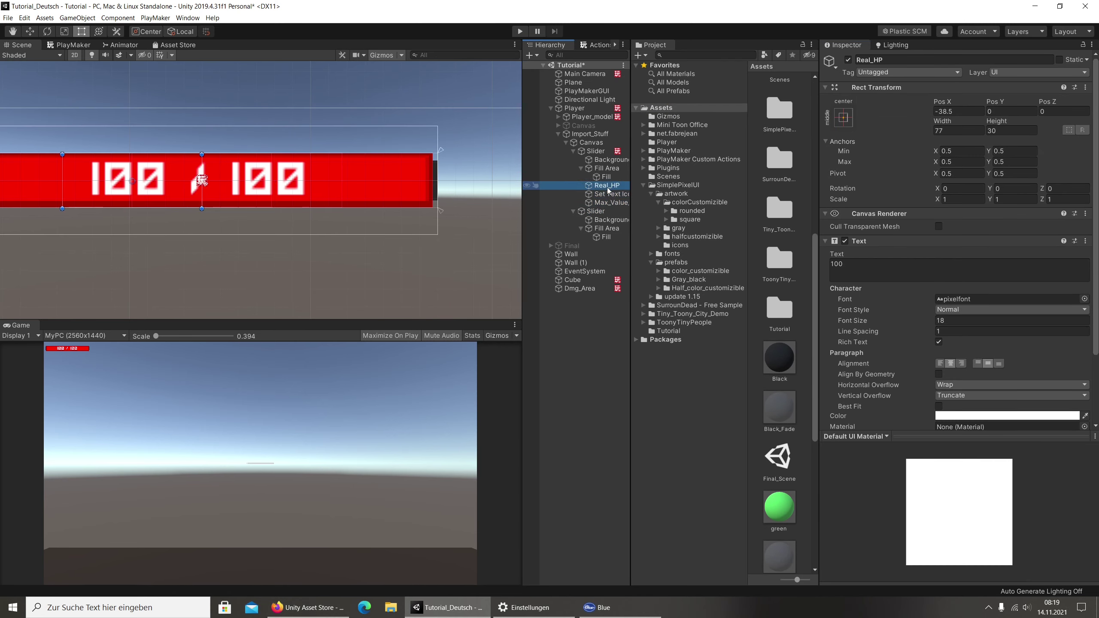
left_click(604, 177)
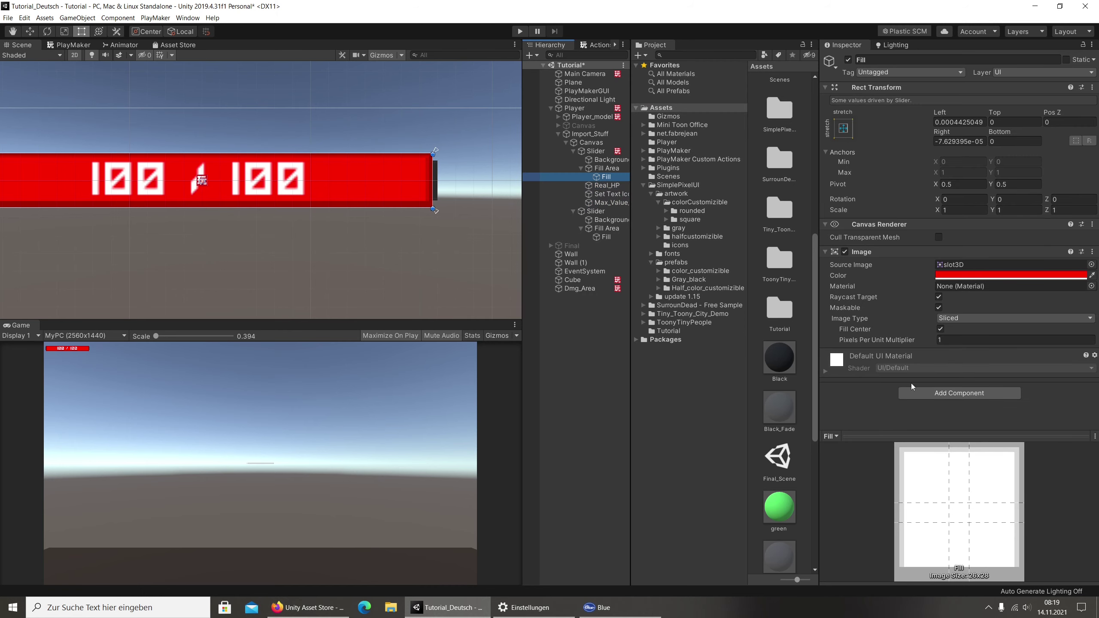
left_click(964, 264)
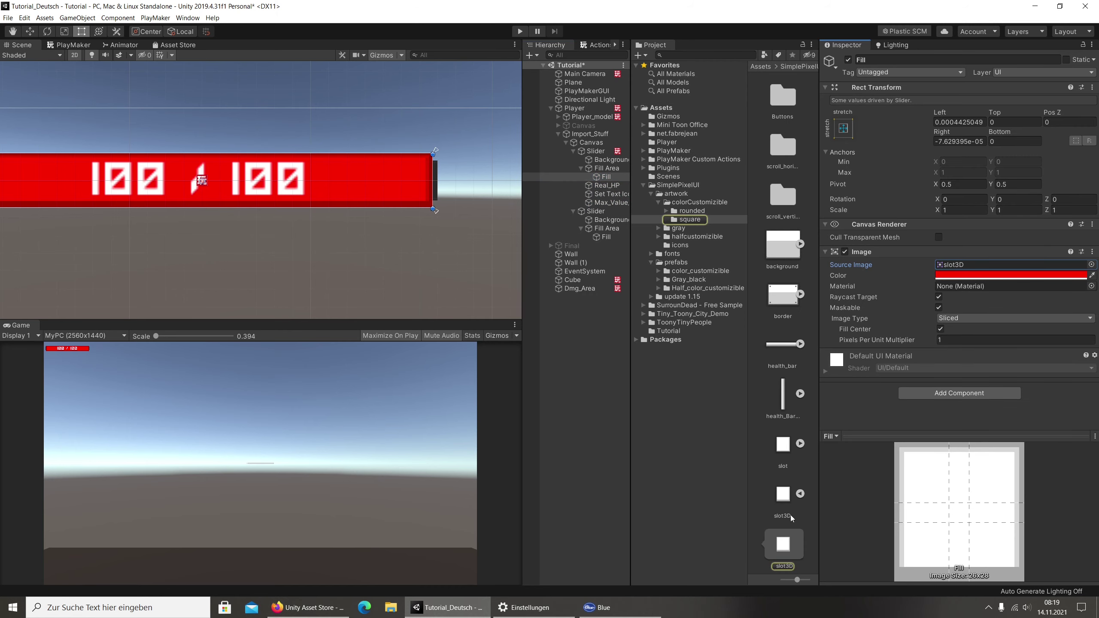
Delete the unused second Slider, then open the health-bar Slider's HealthBar FSM for editing.
left_click(596, 212)
key("Delete")
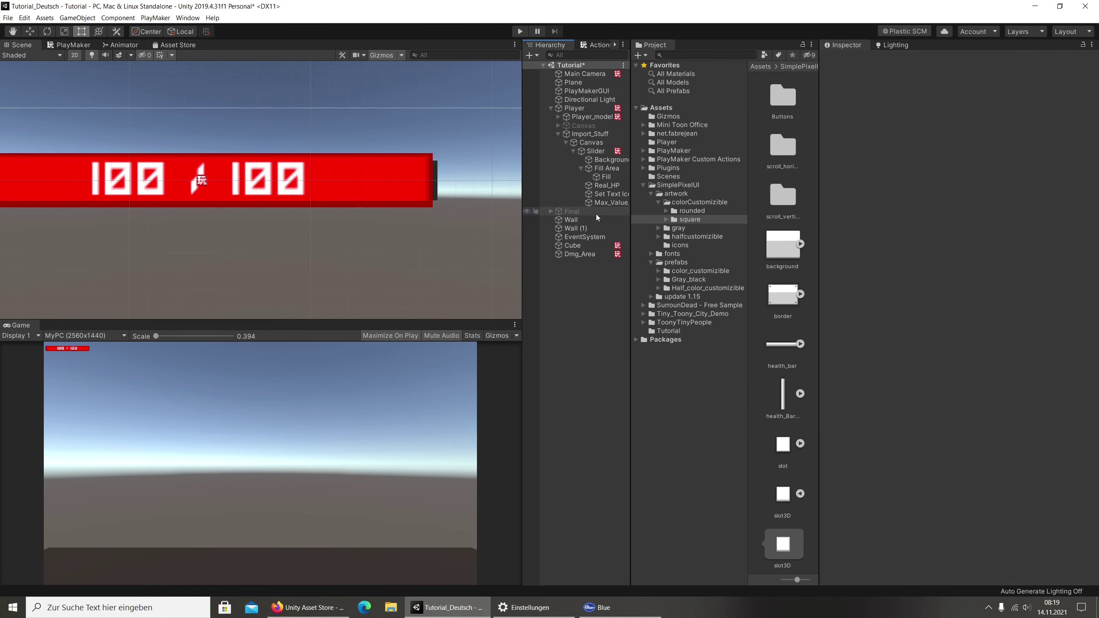
left_click(617, 203)
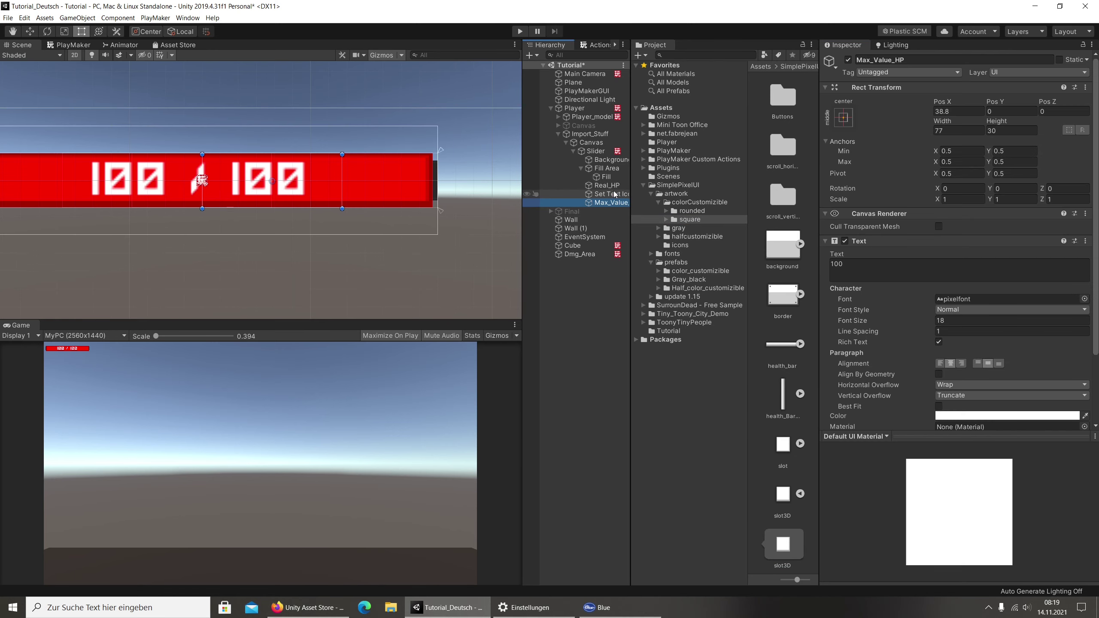
left_click(605, 177)
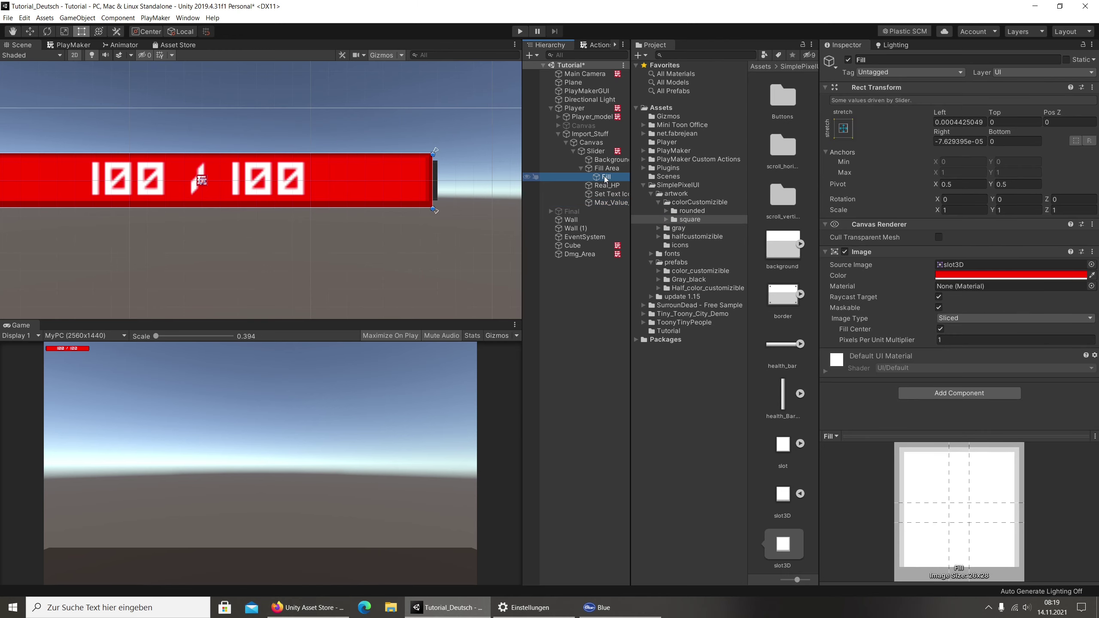
left_click(605, 170)
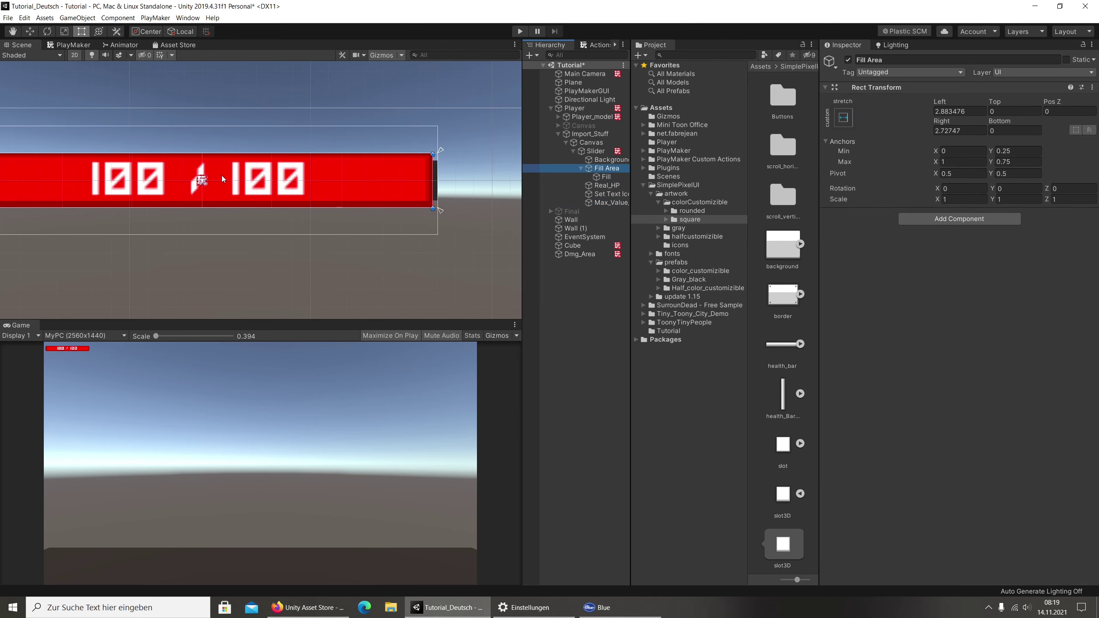
left_click(595, 151)
scroll(895, 315, "down", 3)
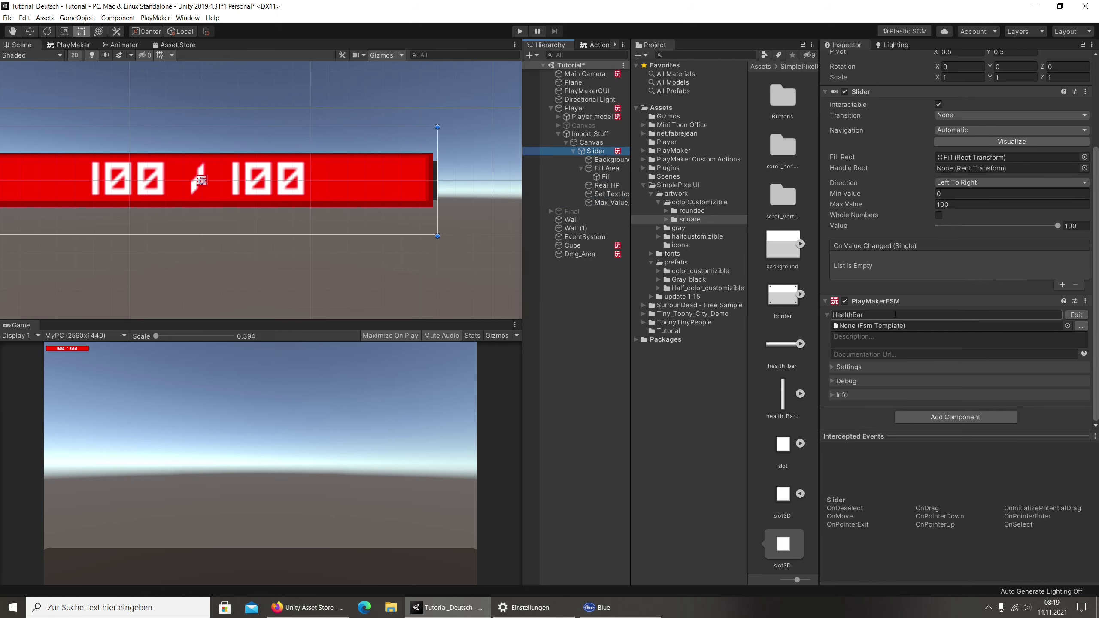
left_click(1076, 314)
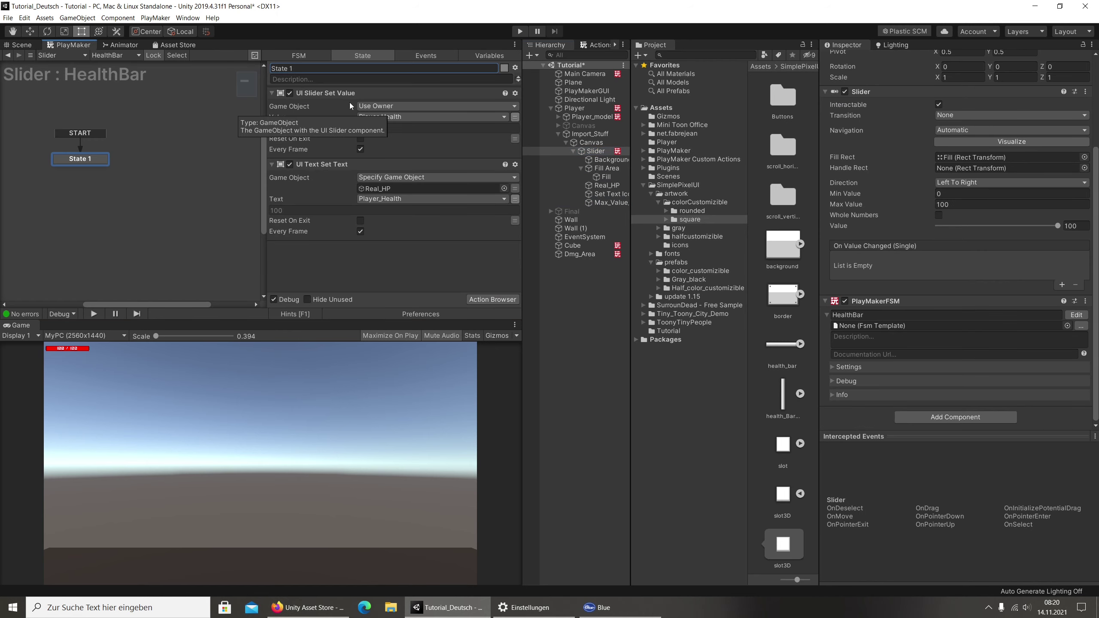
Confirm Max Value 100, drag Slider Value down and back to 100, then view the Scene.
left_click(961, 205)
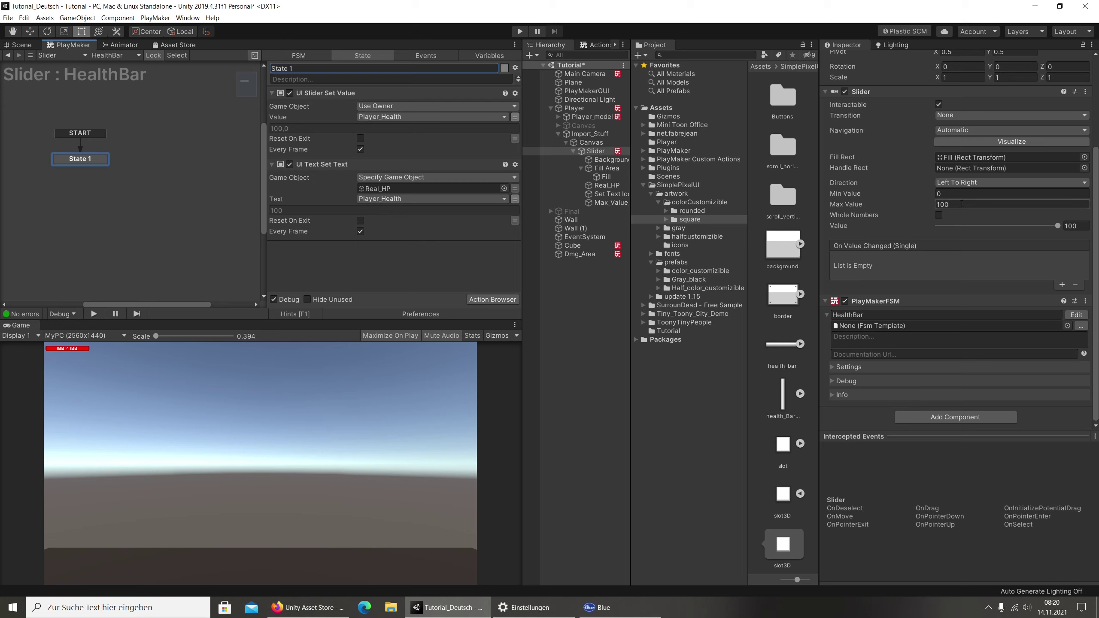
key("Return")
mouse_move(1053, 224)
left_mouse_down()
mouse_move(993, 215)
mouse_move(1058, 225)
left_mouse_up()
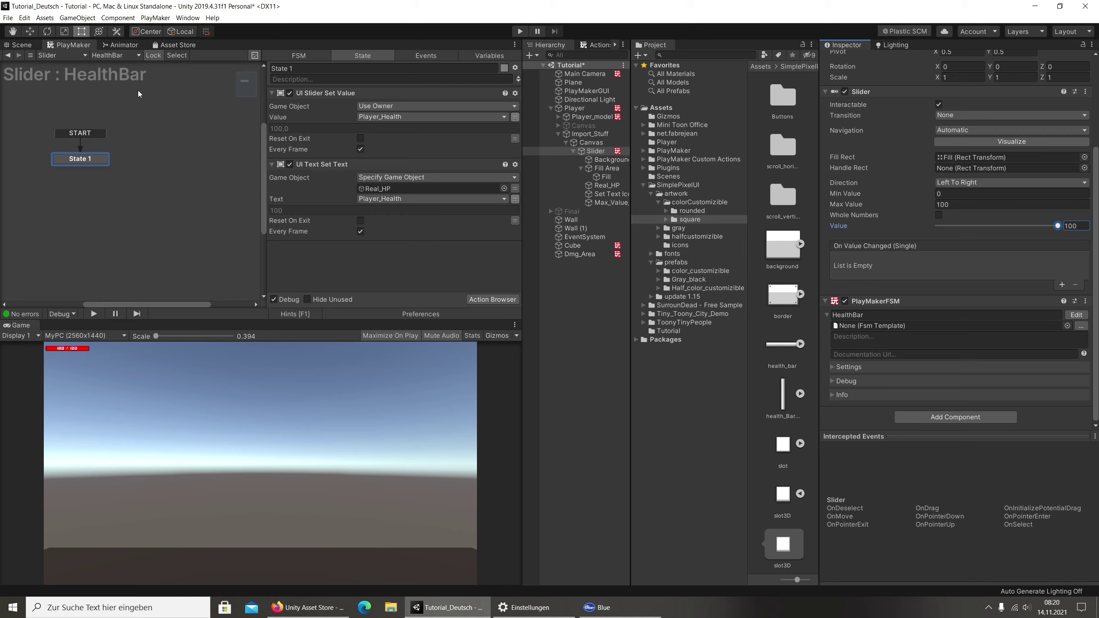
left_click(27, 45)
Check the Text components of Real_HP, the '/' separator and Max_Value_HP, then the Slider's Inspector.
left_click(607, 187)
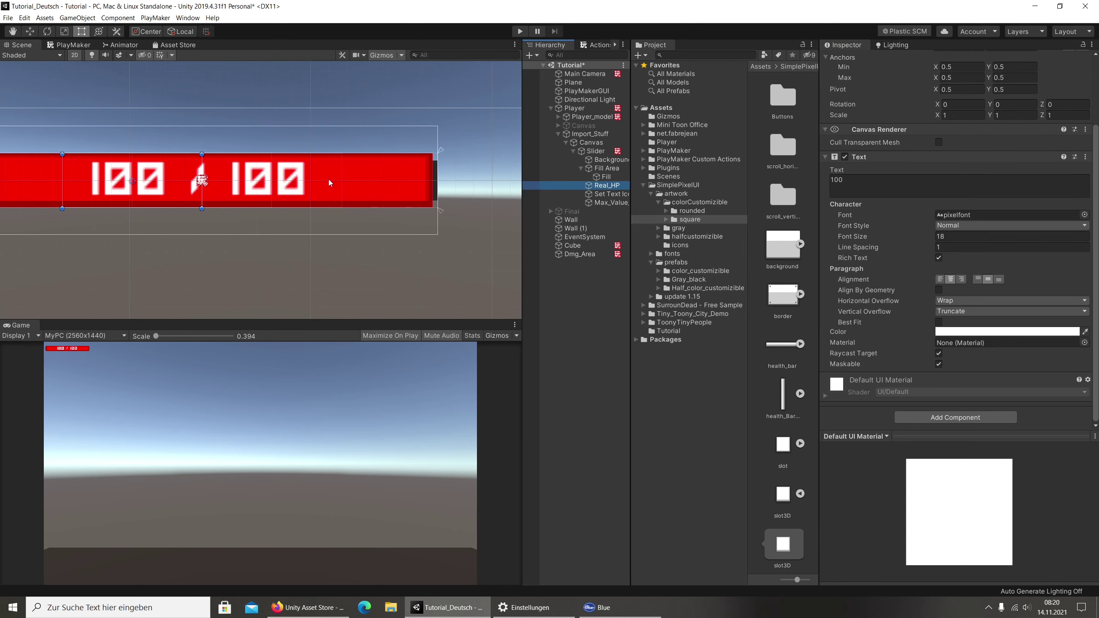
scroll(978, 195, "up", 5)
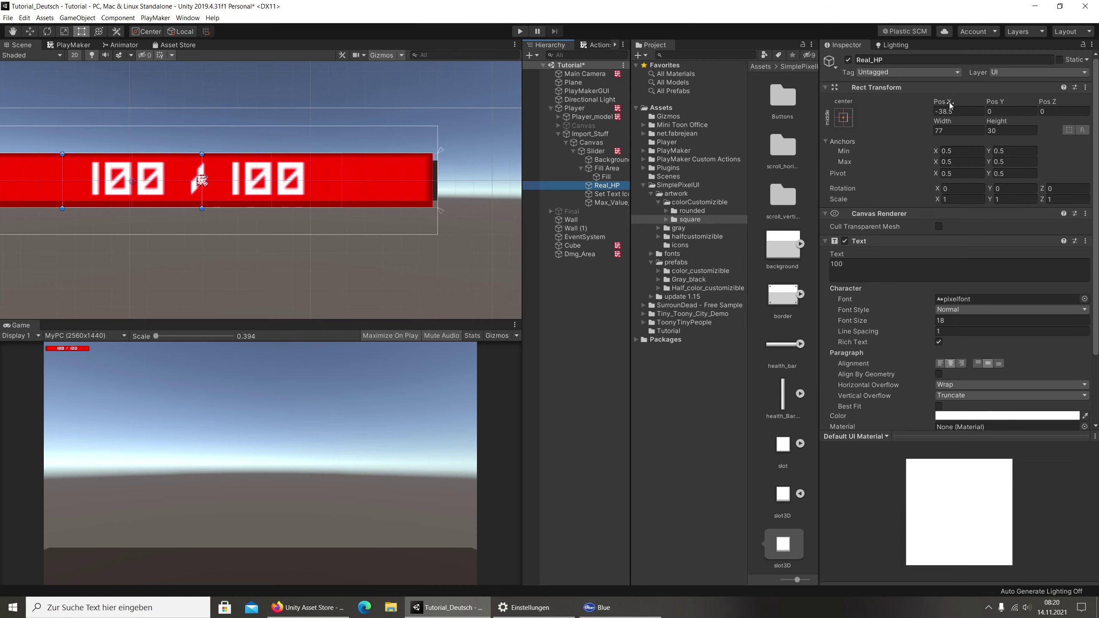
scroll(981, 238, "down", 3)
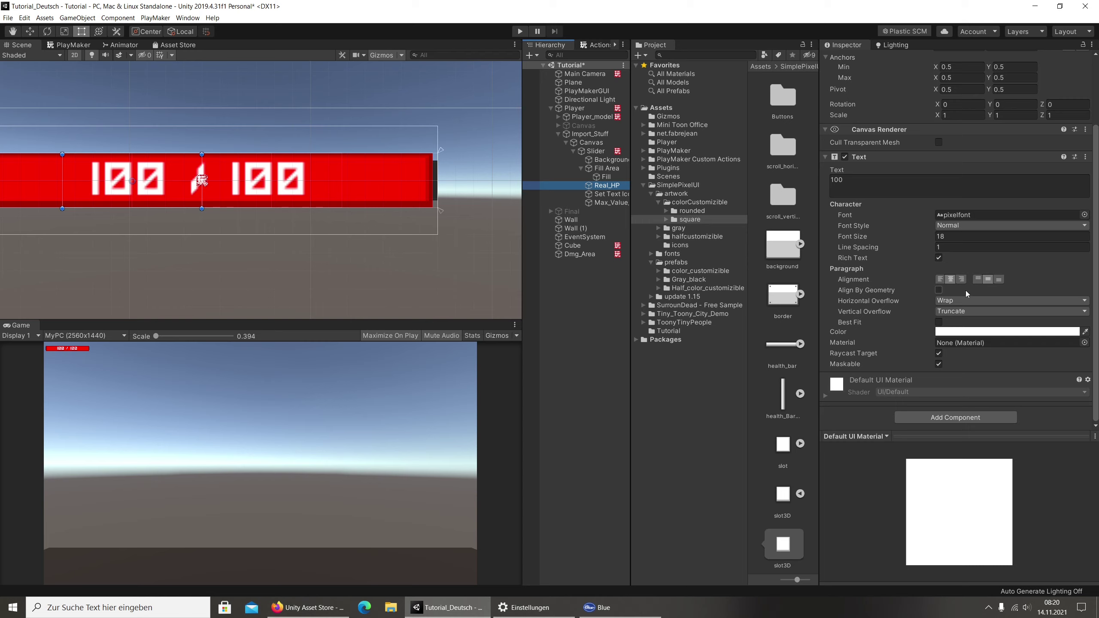
left_click(592, 194)
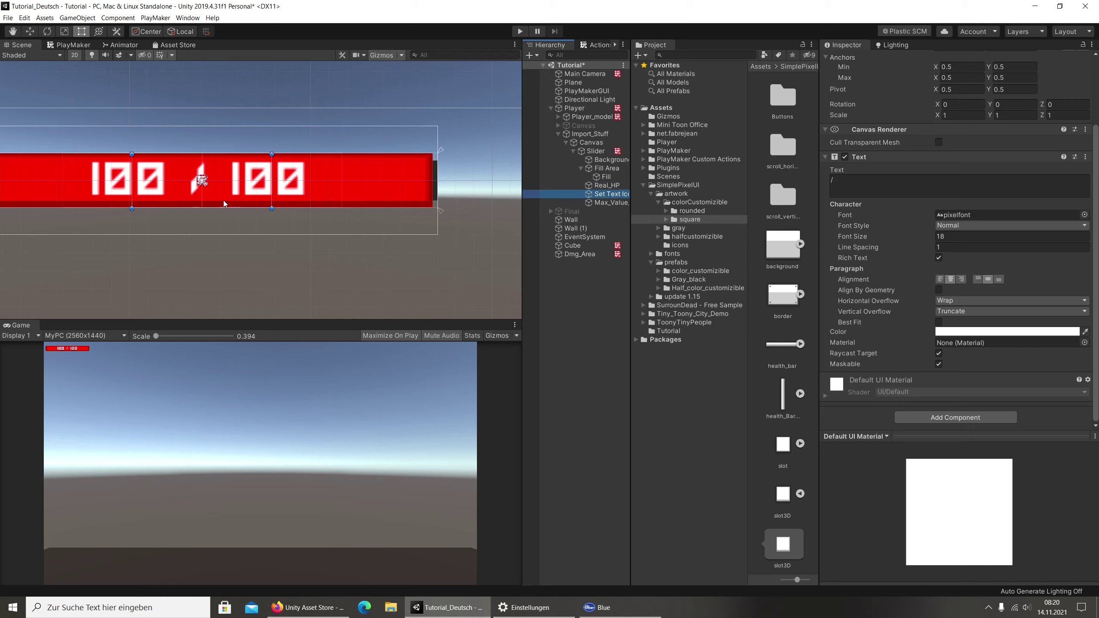
scroll(904, 140, "up", 3)
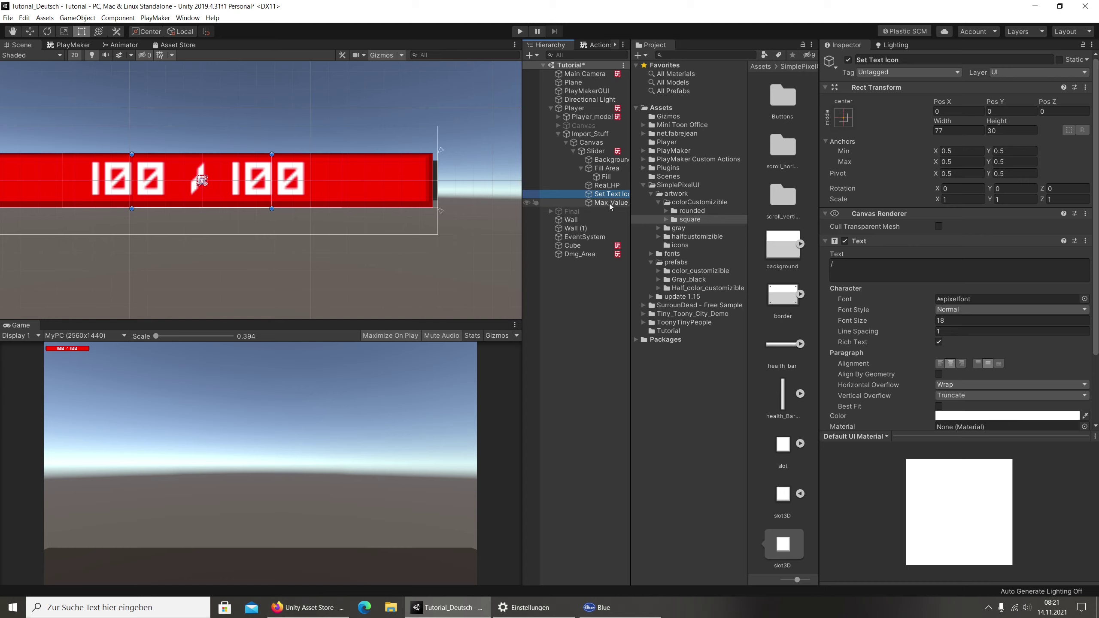
left_click(600, 185)
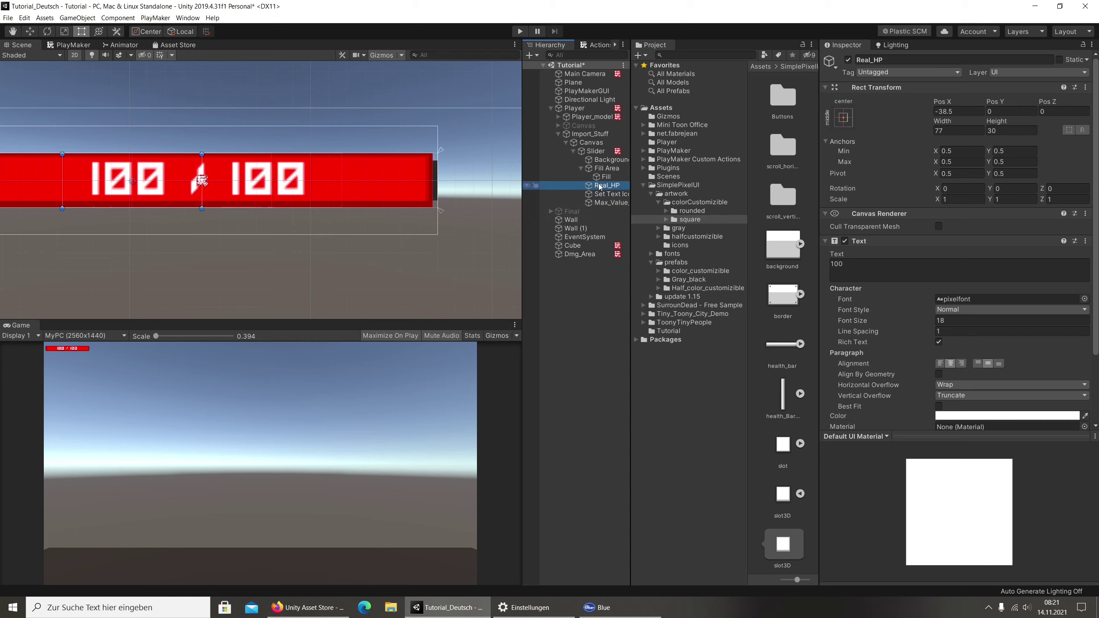
left_click(604, 202)
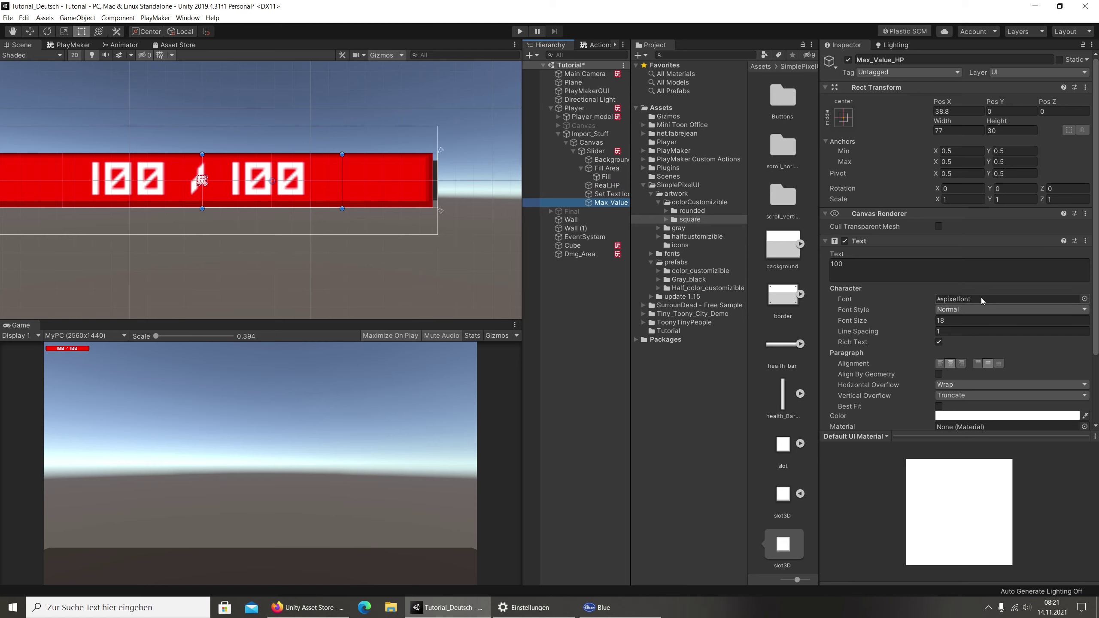
scroll(975, 263, "down", 4)
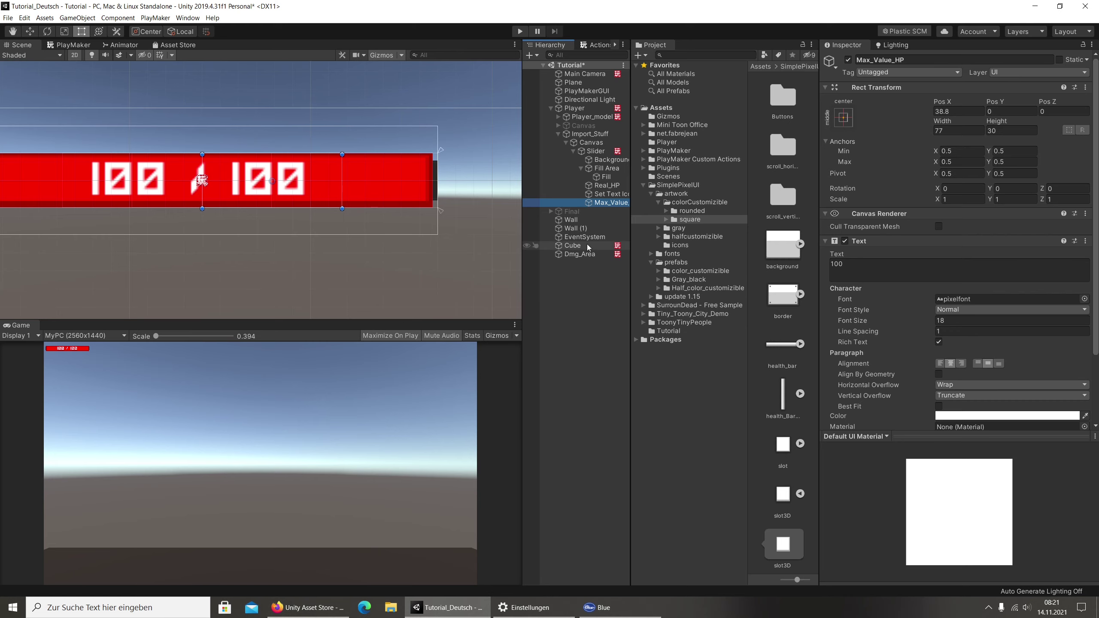
left_click(597, 151)
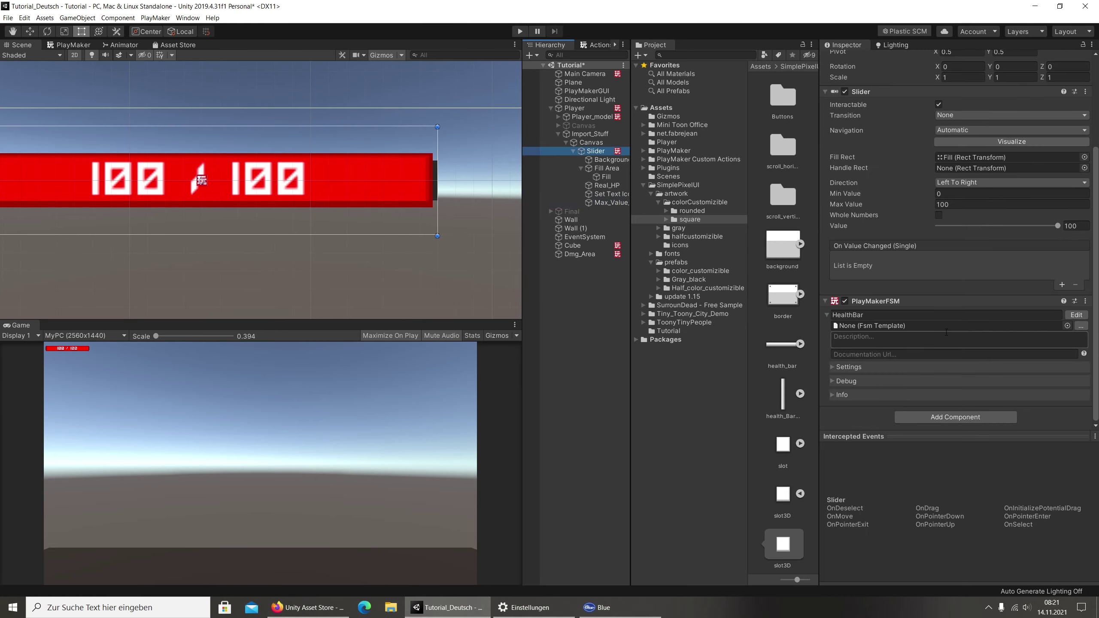
Review the HealthBar FSM's State 1 and its Real_HP text target, then enter Play mode.
left_click(69, 44)
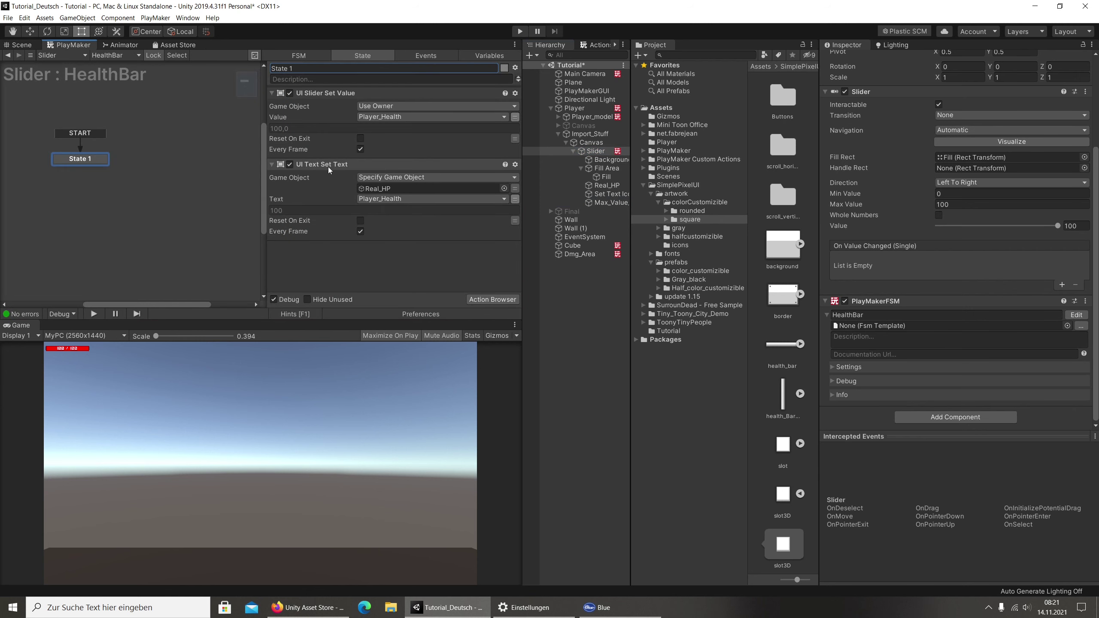
left_click(605, 186)
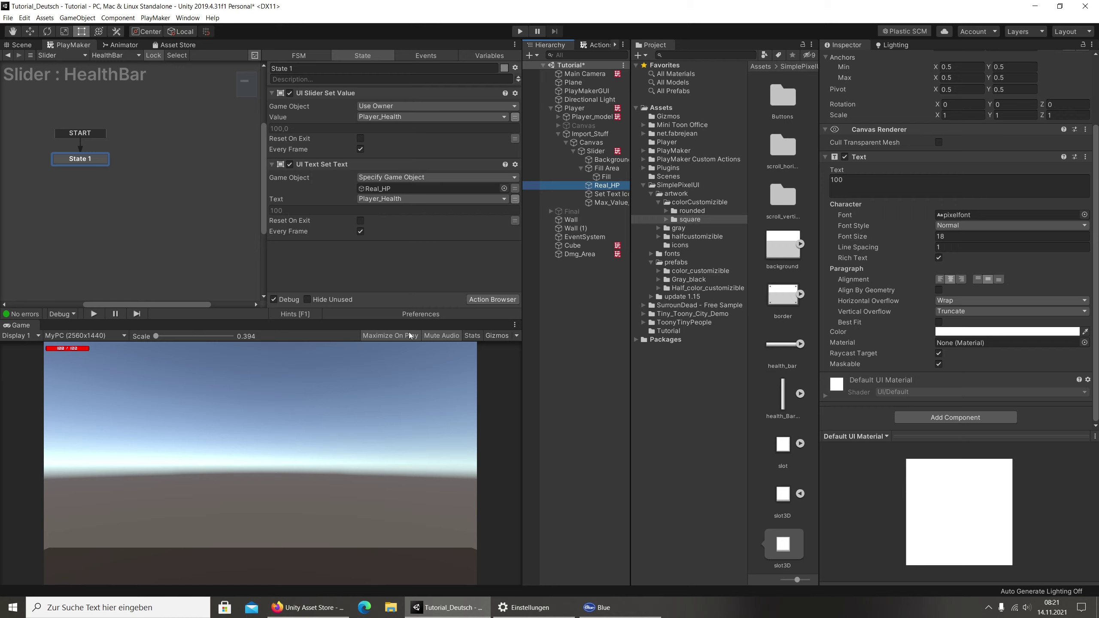
left_click(520, 32)
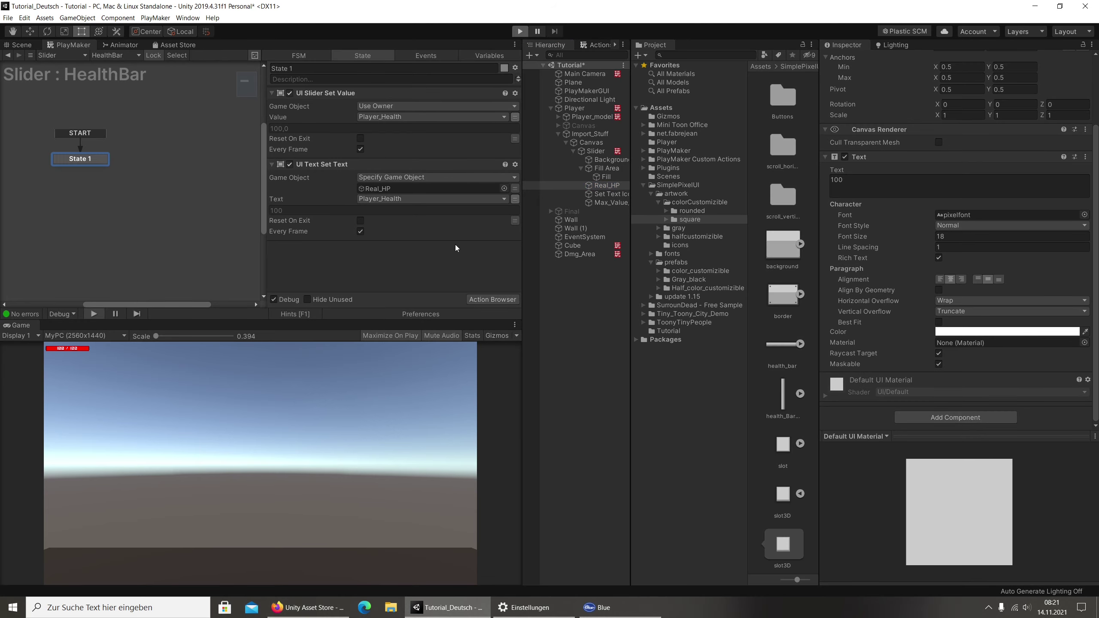
Walk the player onto the light-green cube and away, dropping health to 25 / 100.
key("a")
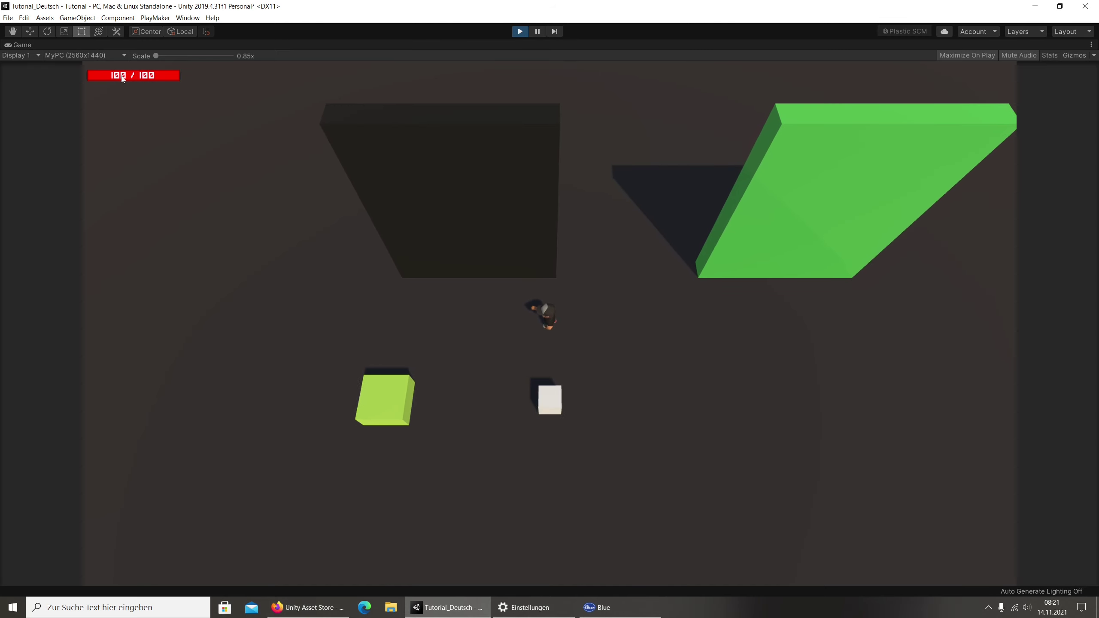
key("s")
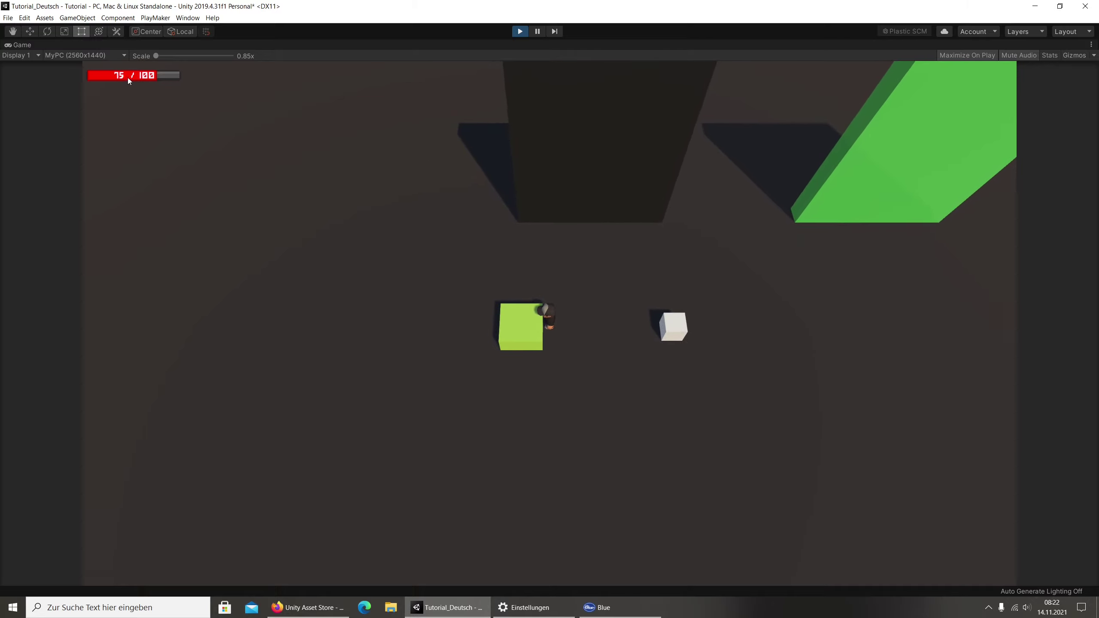
key("s")
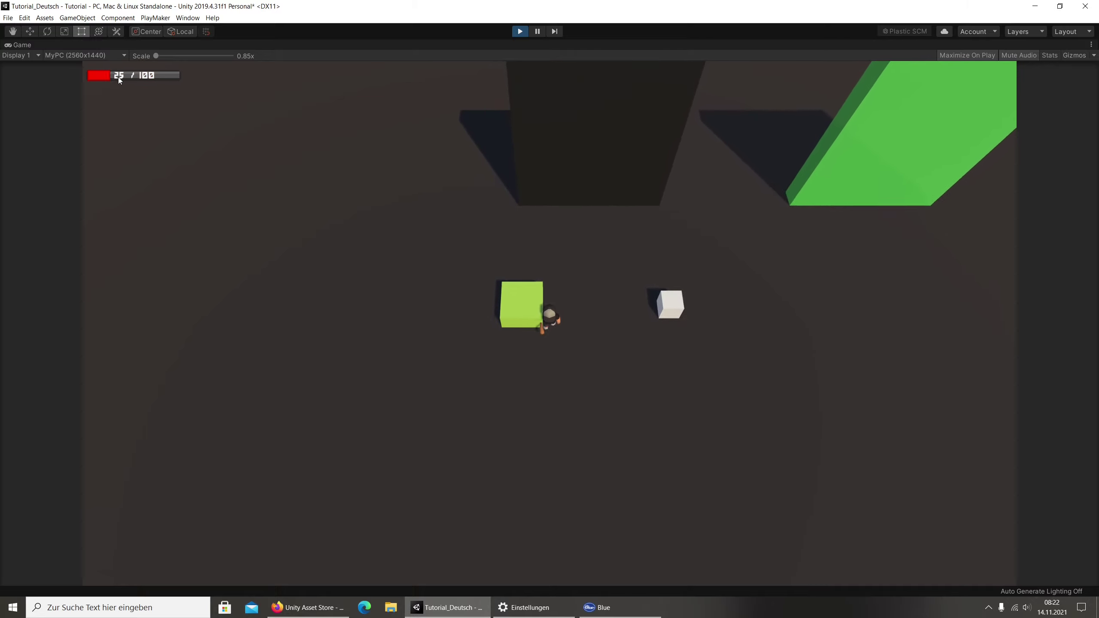
key("a")
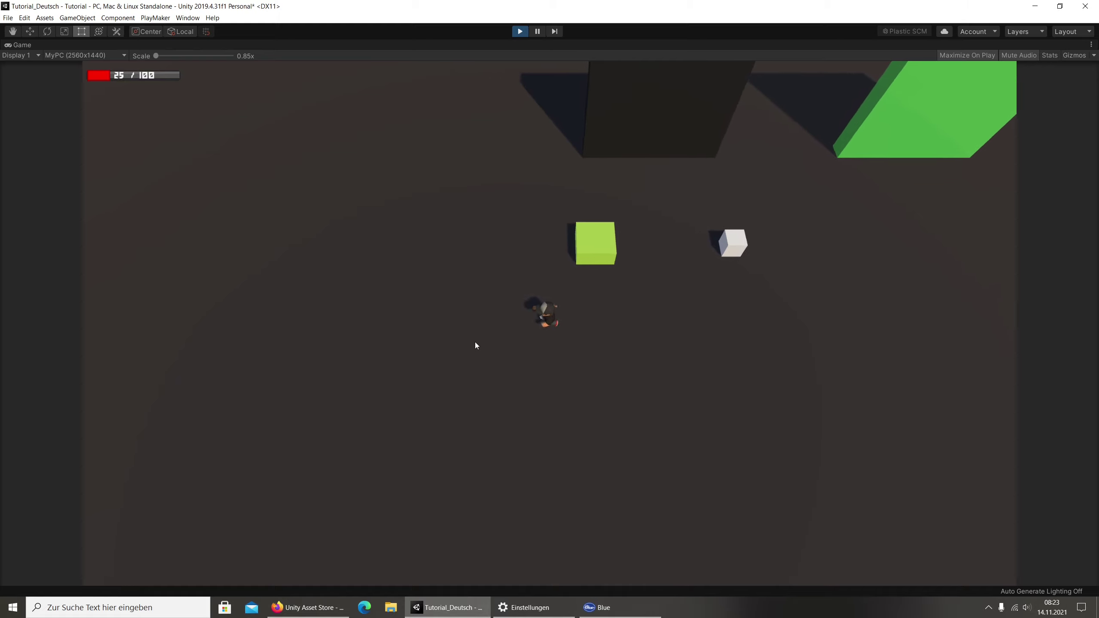
Walk the player past the white cube and under the dark block with health holding at 25 / 100.
key("w")
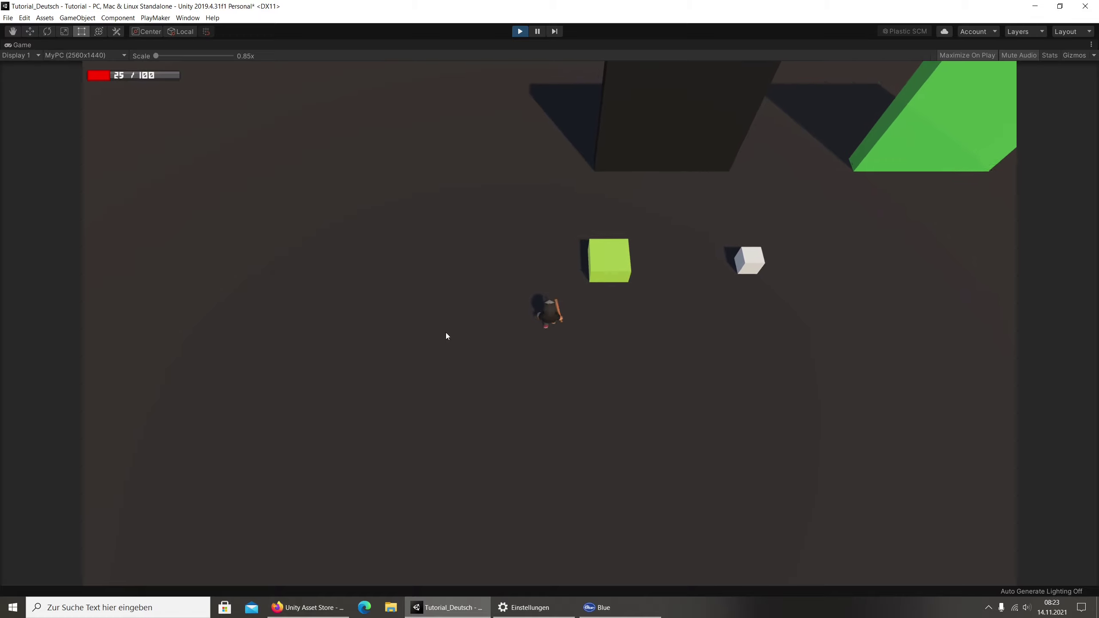
key("d")
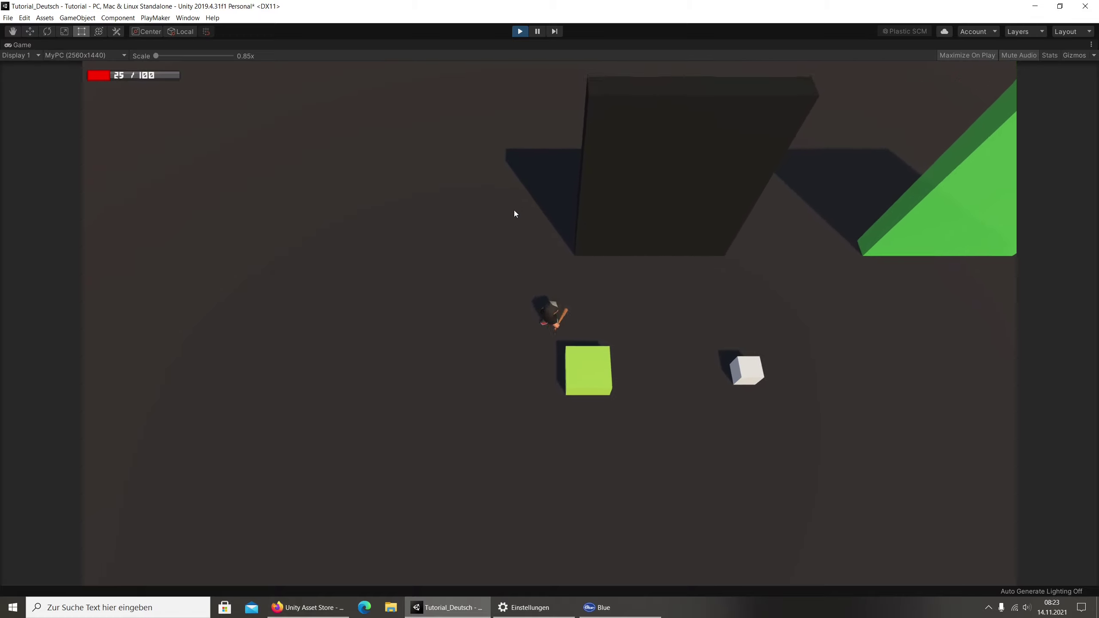
key("d")
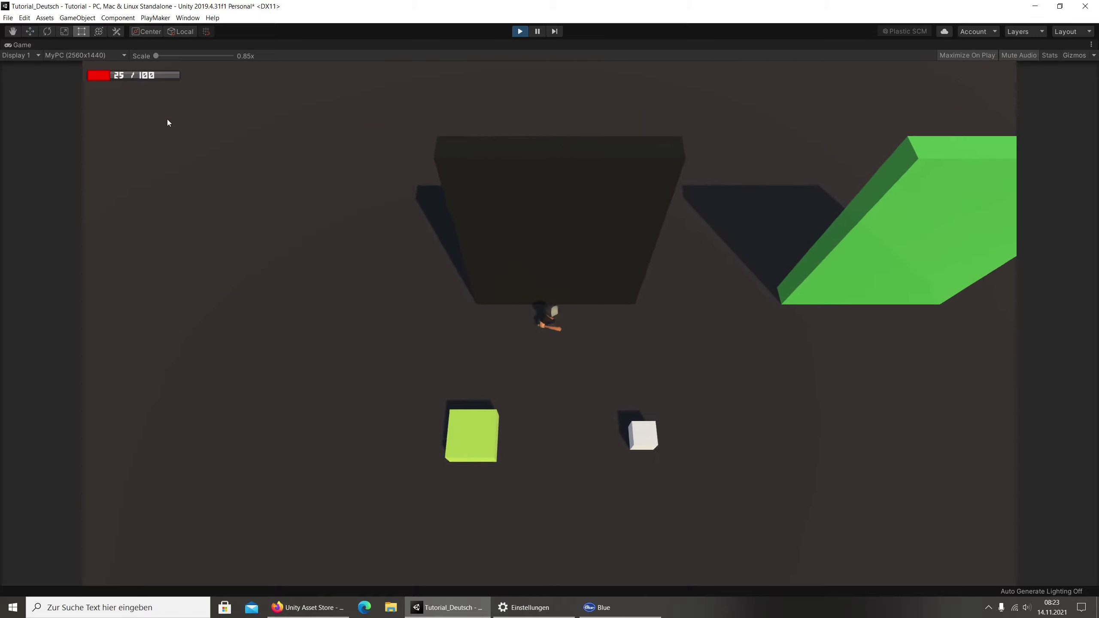
key("s")
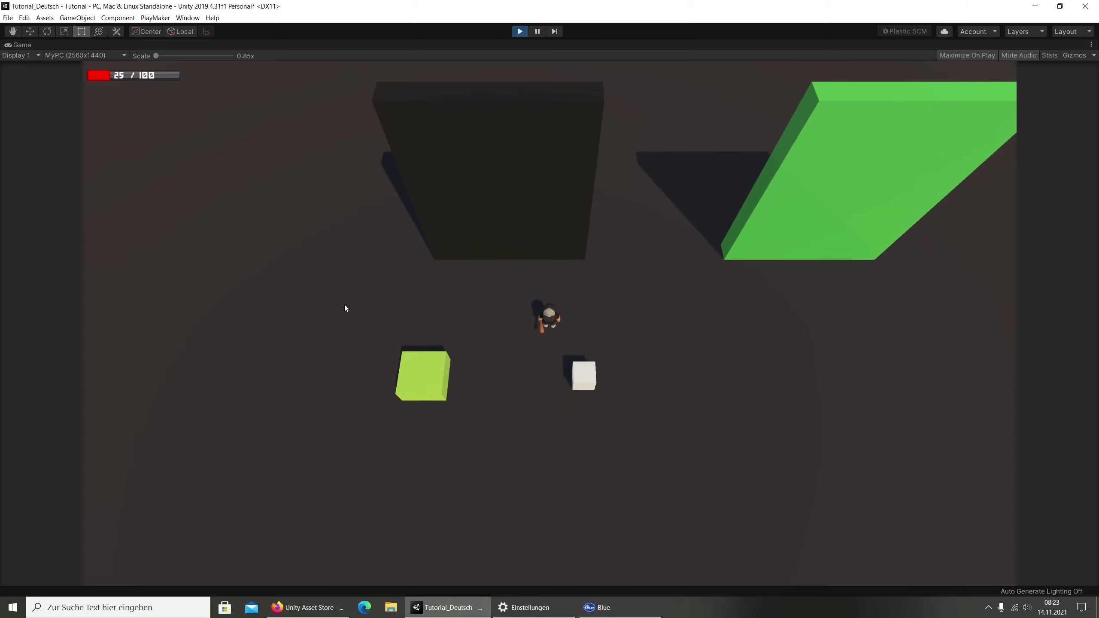
key("s")
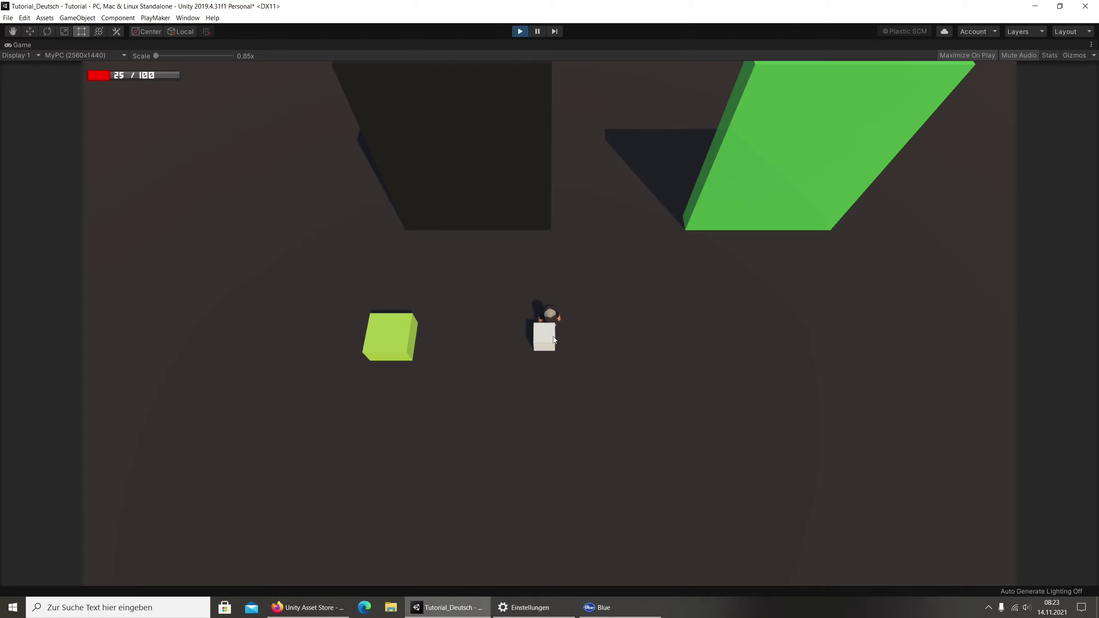
key("w")
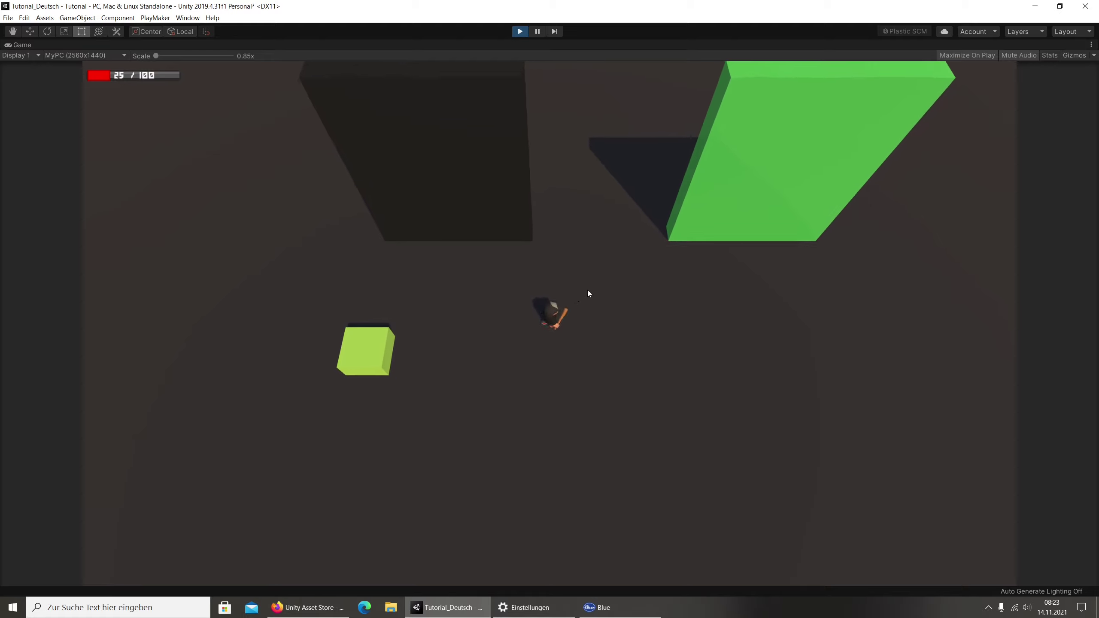
key("w")
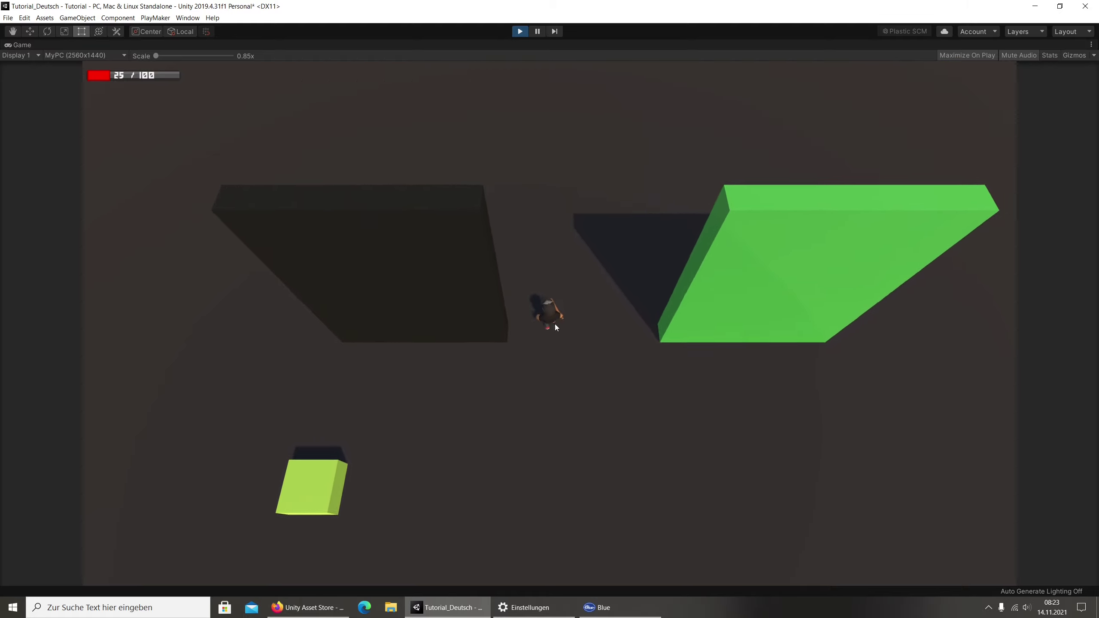
key("d")
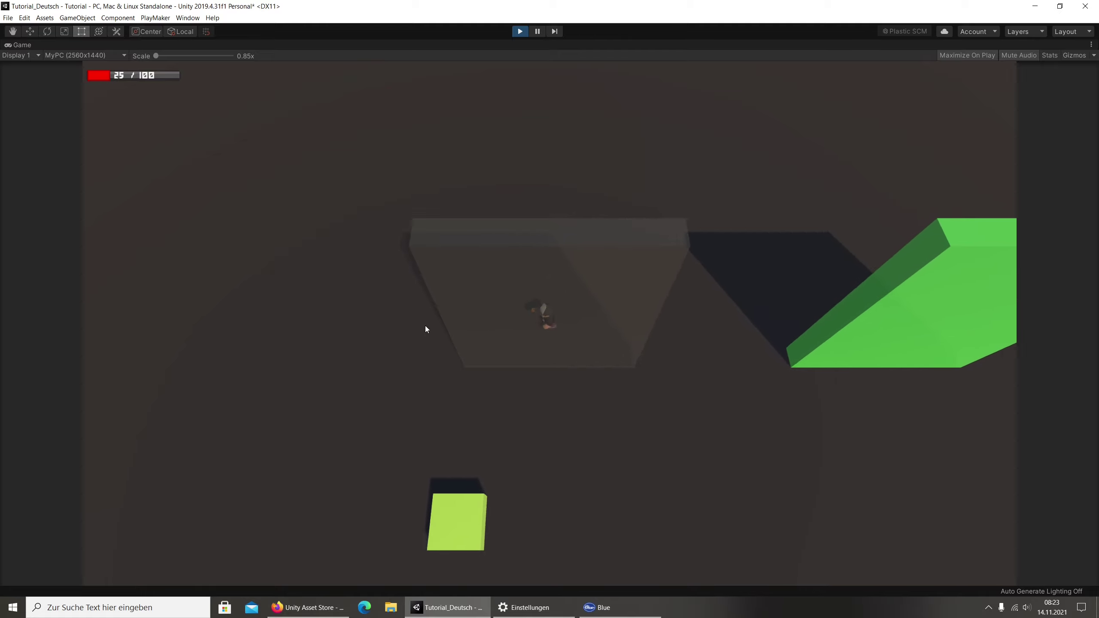
key("a")
key("s")
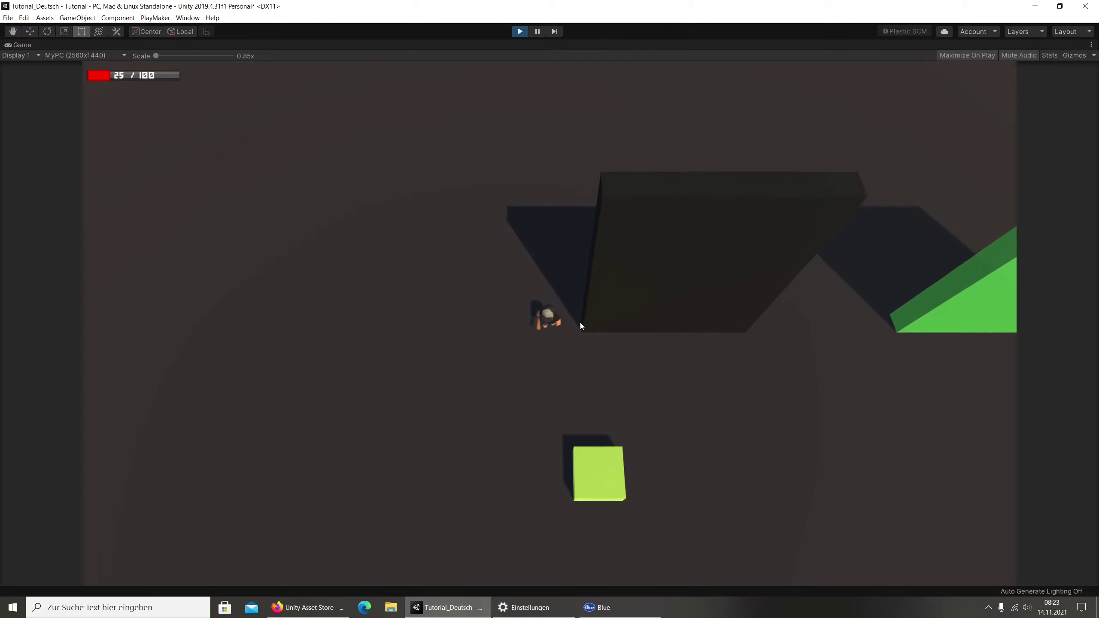
Walk around a little more, then exit Play mode so the bar resets to 100 / 100.
key("d")
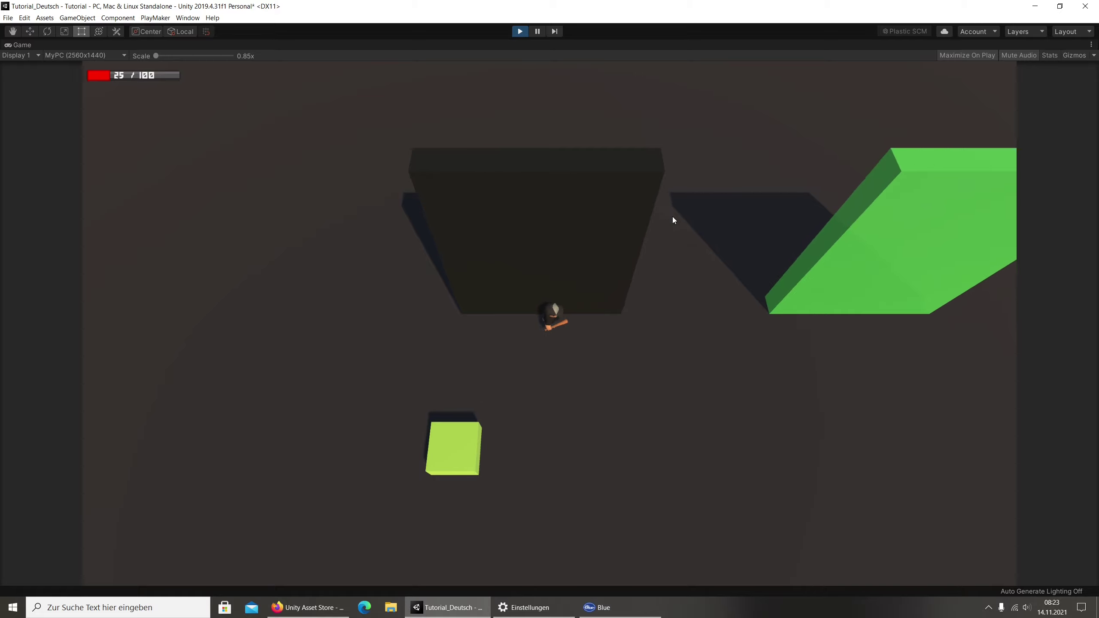
key("w")
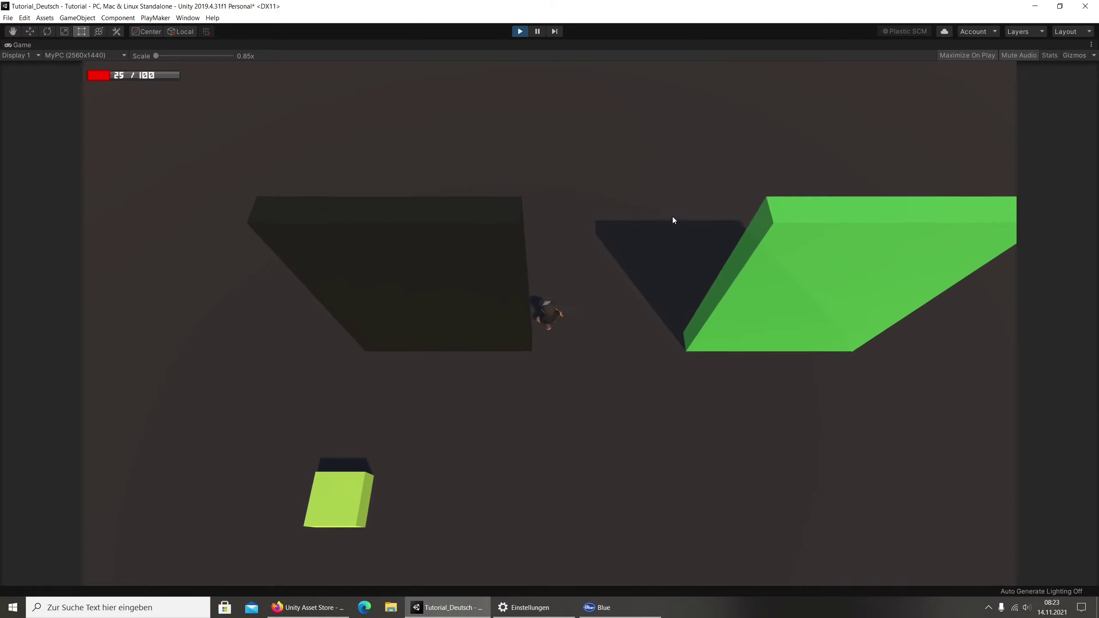
key("w")
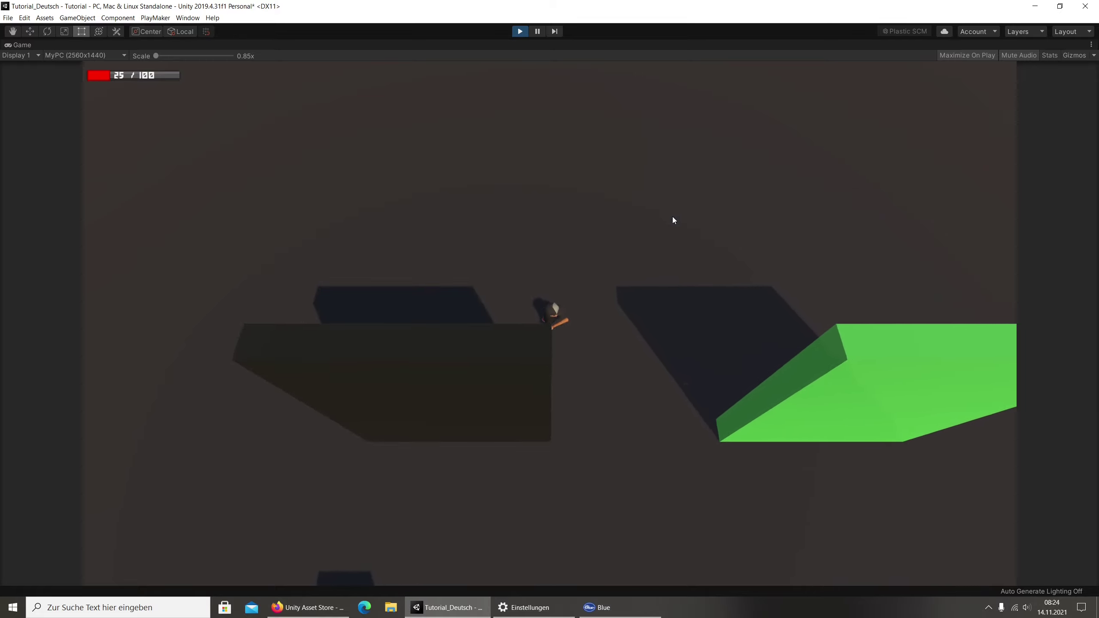
key("w")
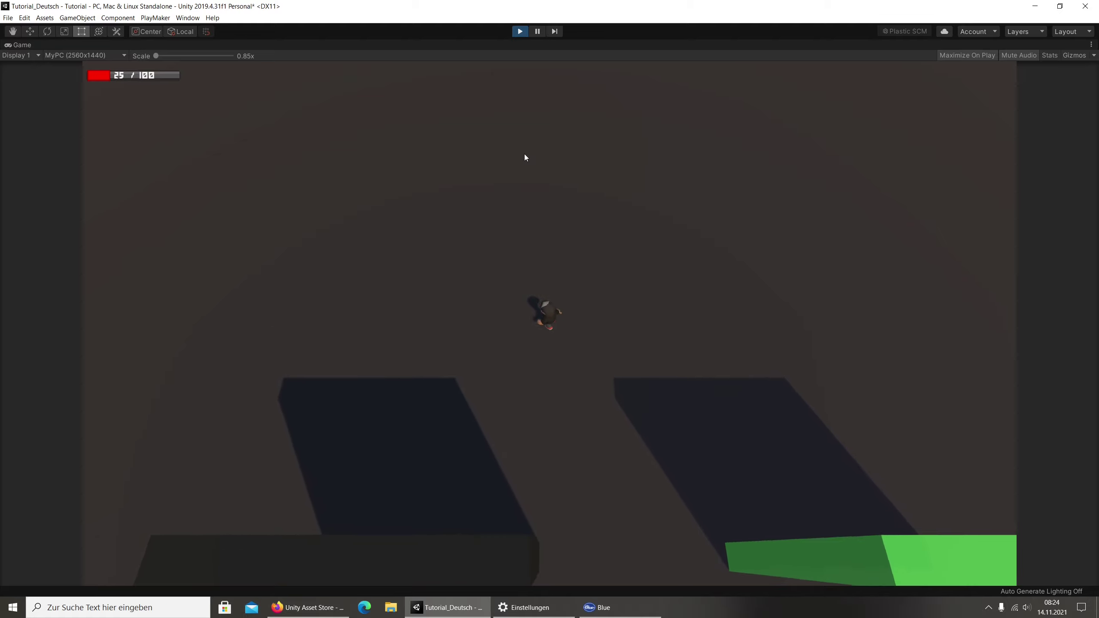
key("a")
key("s")
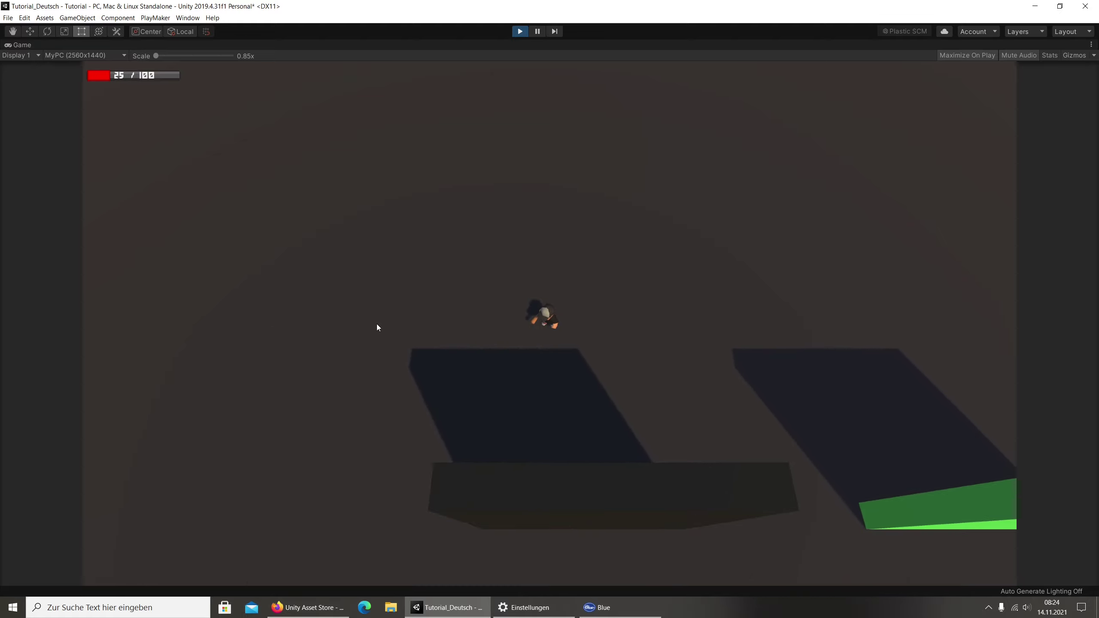
key("s")
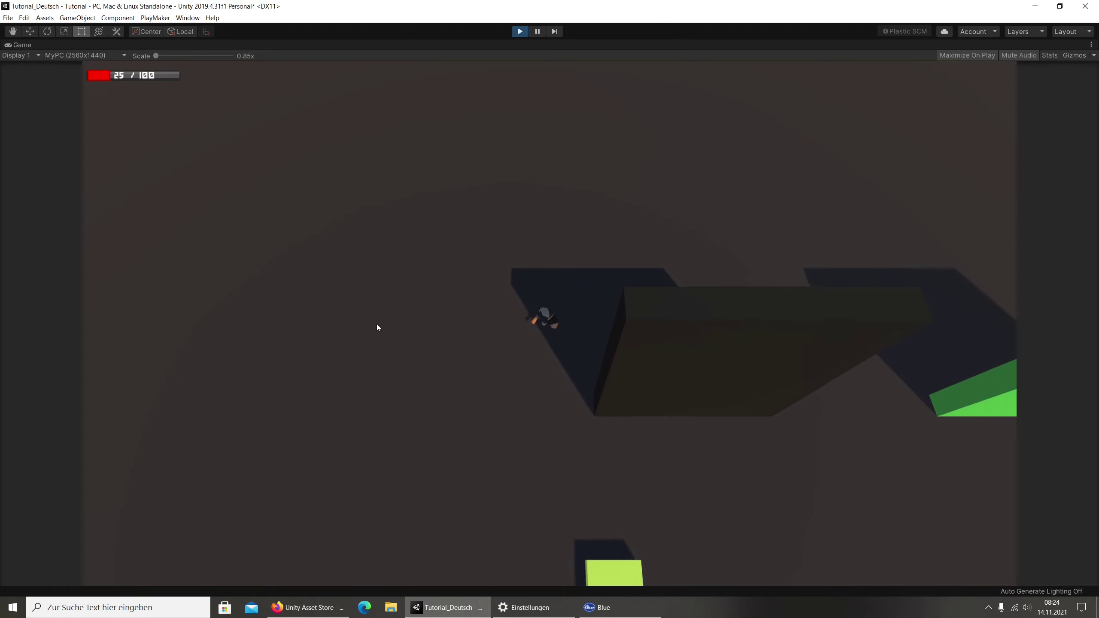
key("s")
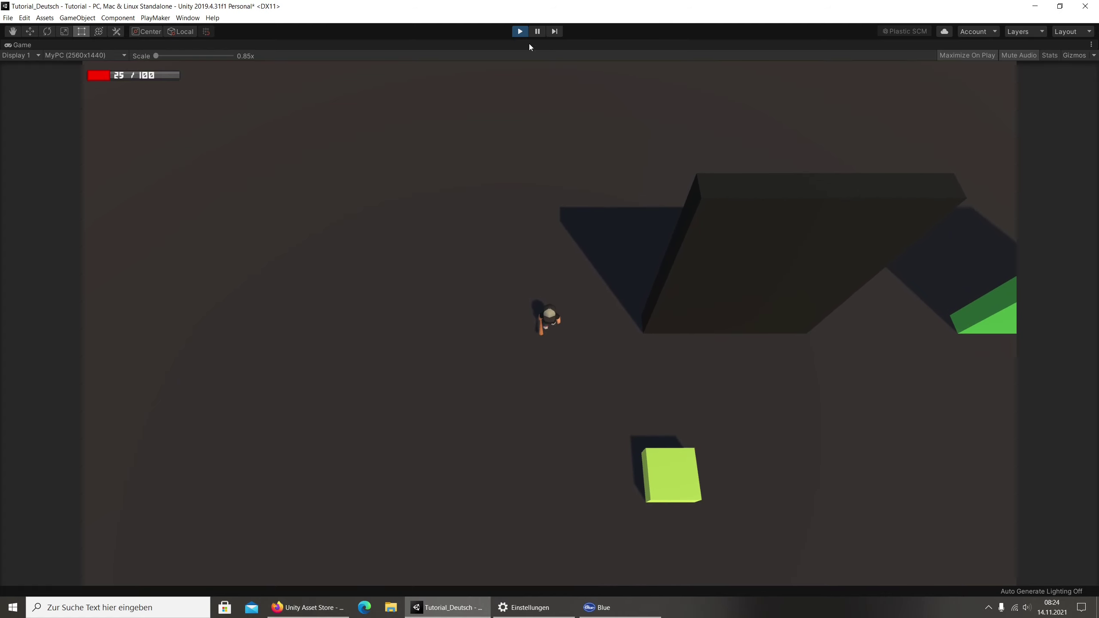
left_click(520, 32)
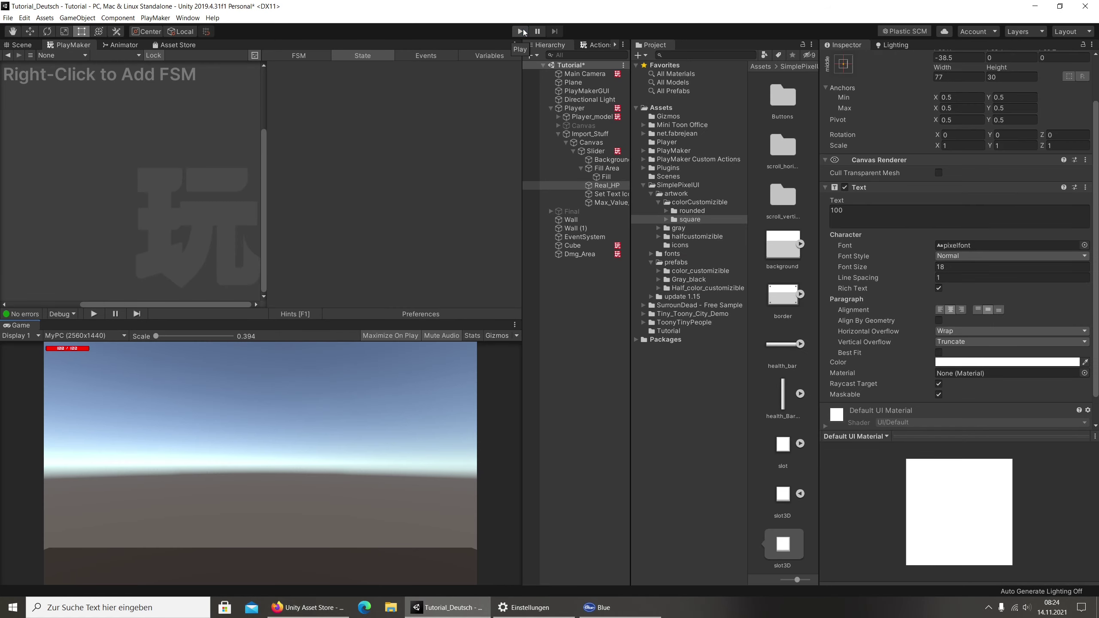